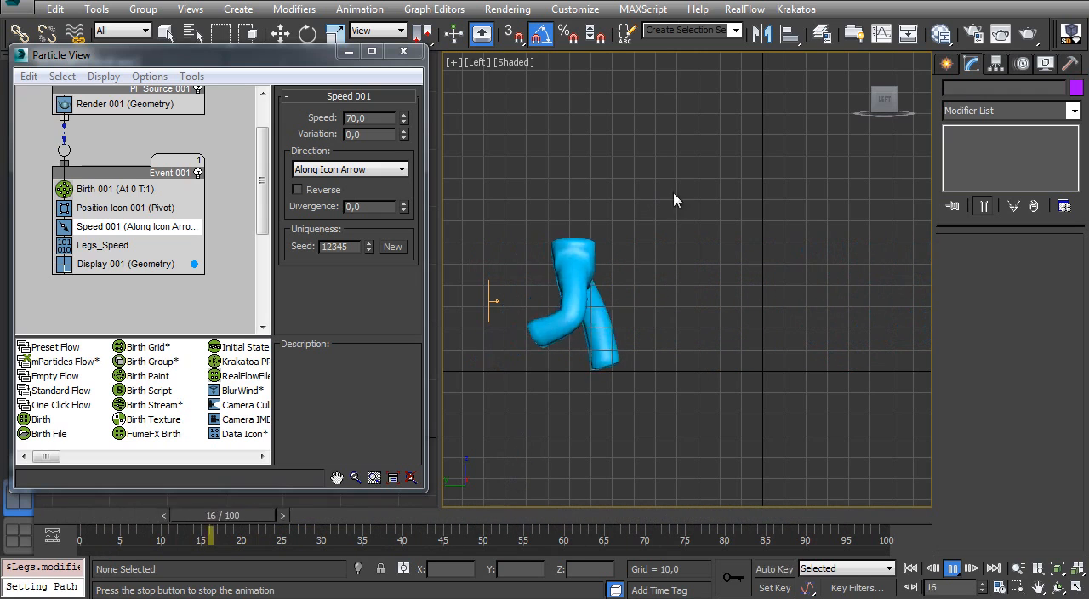
Step: Try particle speeds of 20, 30, 40 and 60 in the Speed 001 operator while the legs animation plays
drag(375, 118, 228, 135)
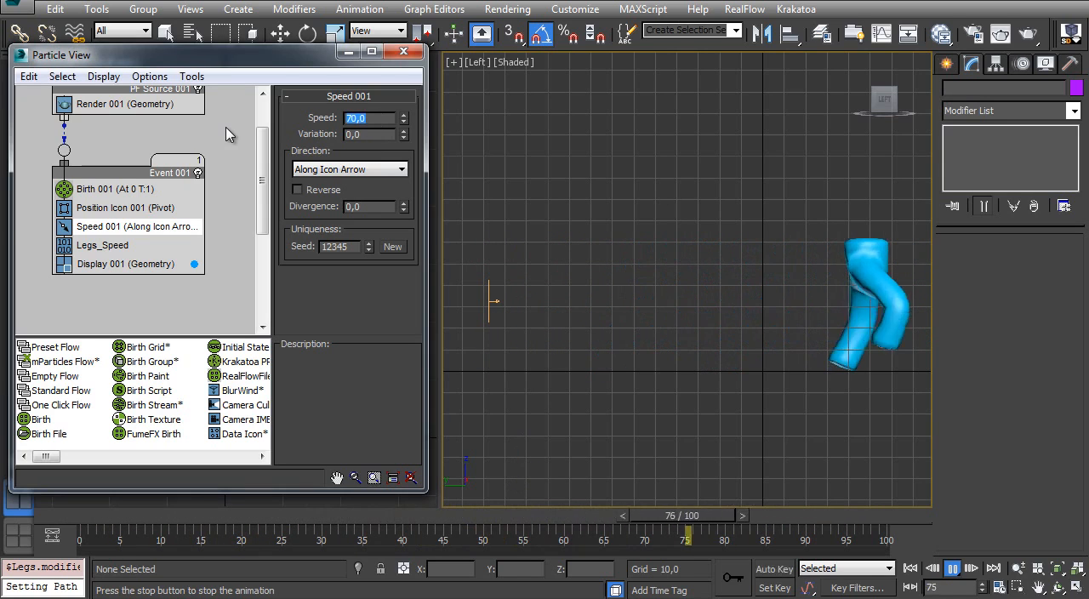
text(20)
key(Return)
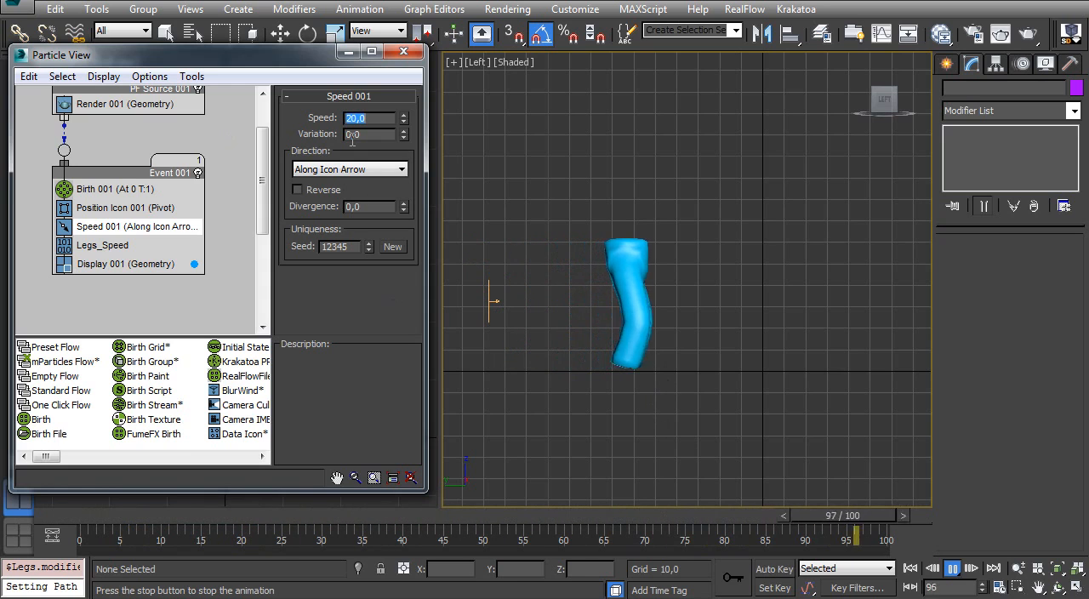
text(30)
key(Return)
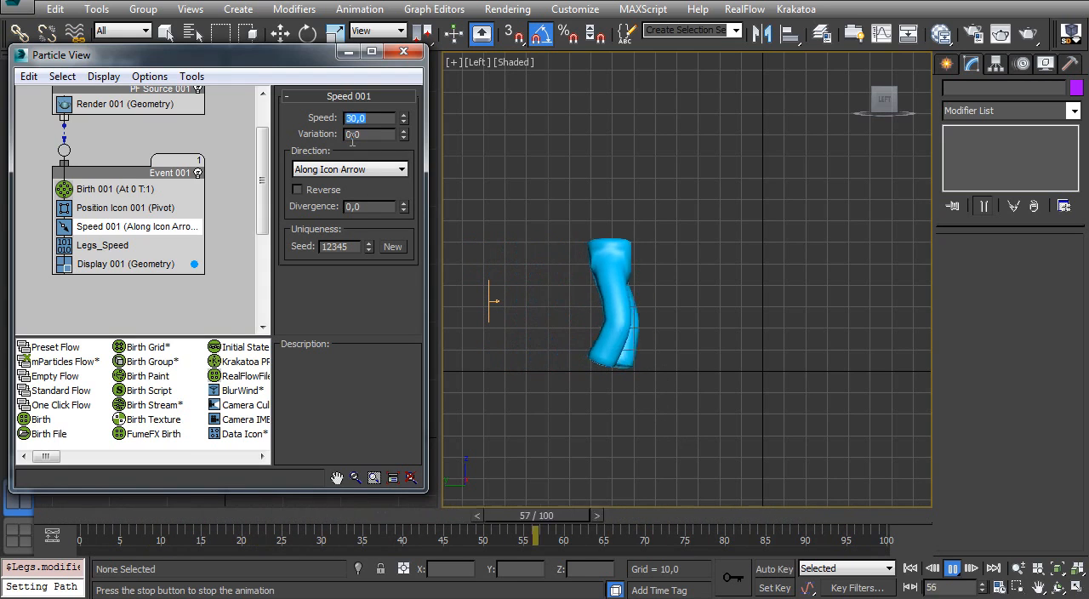
text(40)
key(Return)
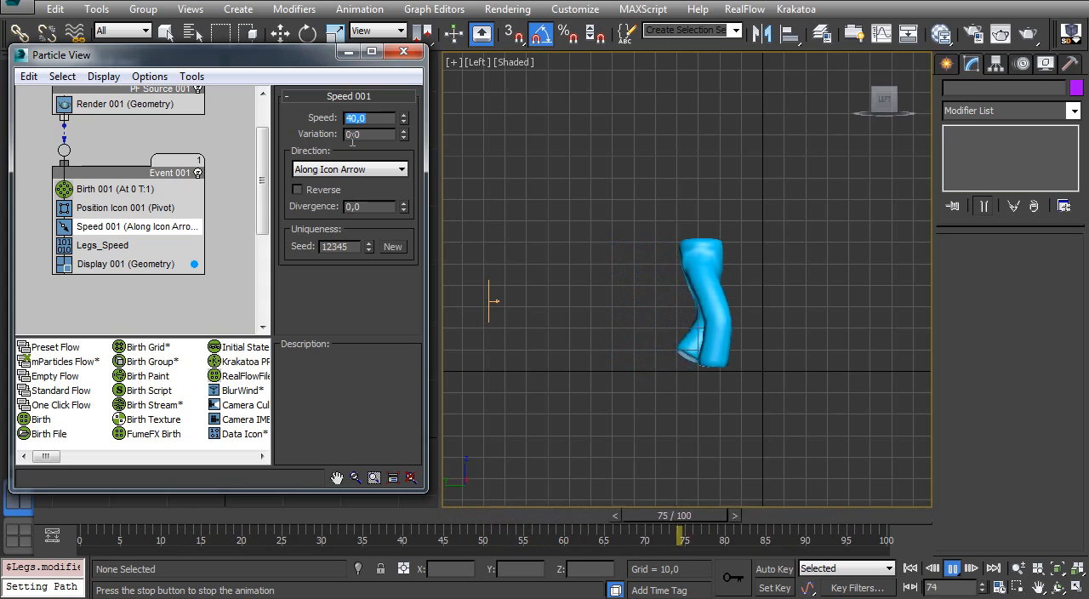
text(7)
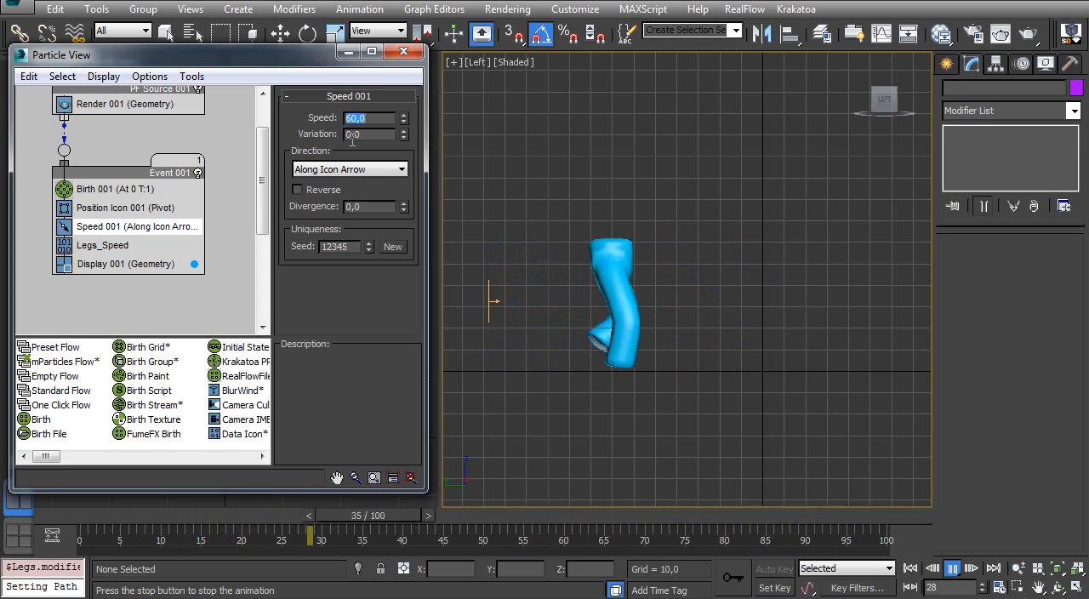
text(0)
key(Return)
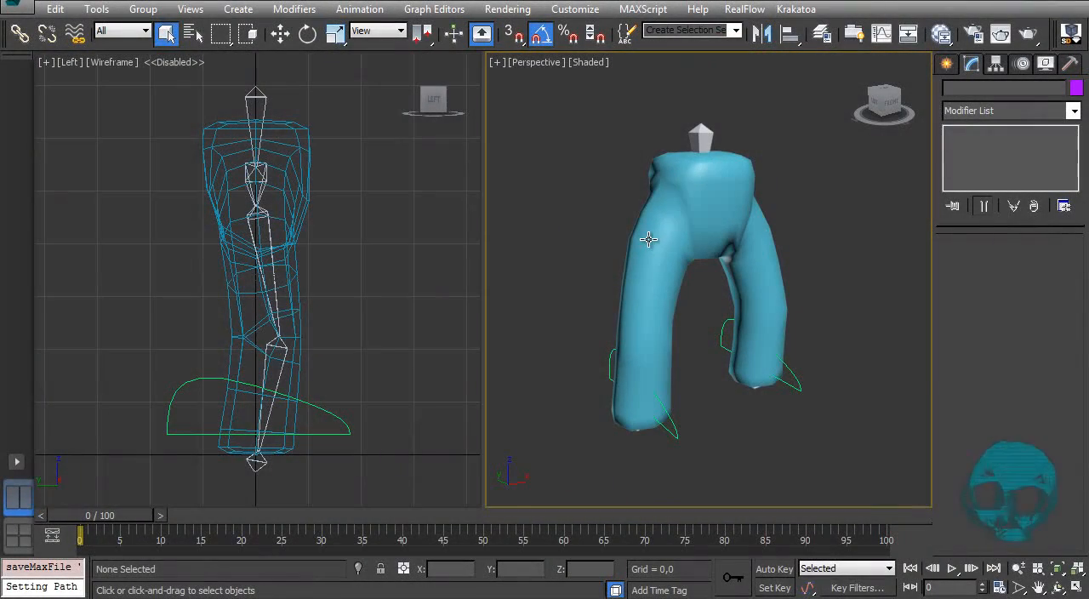
Step: Show the perspective view in wireframe and turn off the TurboSmooth modifier on the Legs mesh
click(653, 242)
key(F3)
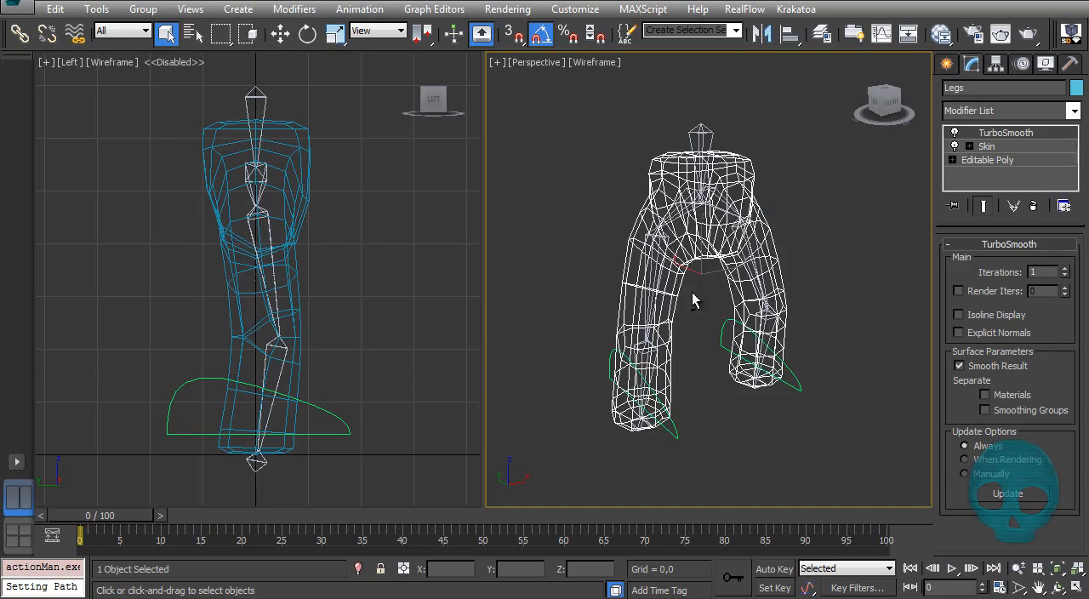
click(954, 135)
alt+middle_drag(819, 232, 741, 306)
Step: Apply an IK Limb solver from the thigh bone Bone003 to the end bone at that leg's foot
click(601, 266)
key(w)
click(718, 298)
mouse_move(719, 298)
mouse_down()
mouse_move(800, 222)
mouse_move(627, 261)
mouse_move(761, 285)
mouse_move(743, 281)
mouse_up()
key(F3)
key(F3)
mouse_move(818, 313)
alt+middle_down()
mouse_move(763, 282)
mouse_move(775, 292)
mouse_move(717, 375)
mouse_move(730, 303)
mouse_move(769, 318)
mouse_move(808, 294)
mouse_move(751, 338)
mouse_move(728, 247)
mouse_move(713, 368)
mouse_move(703, 343)
mouse_move(725, 320)
mouse_move(729, 408)
mouse_move(752, 347)
mouse_move(723, 349)
mouse_move(739, 316)
alt+middle_up()
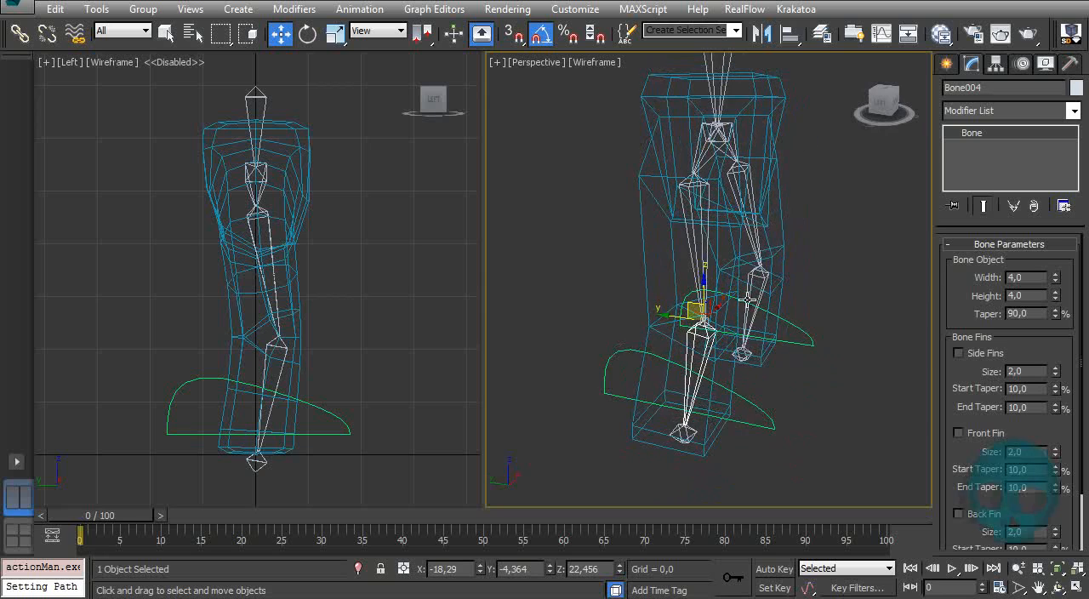
alt+middle_drag(687, 239, 694, 272)
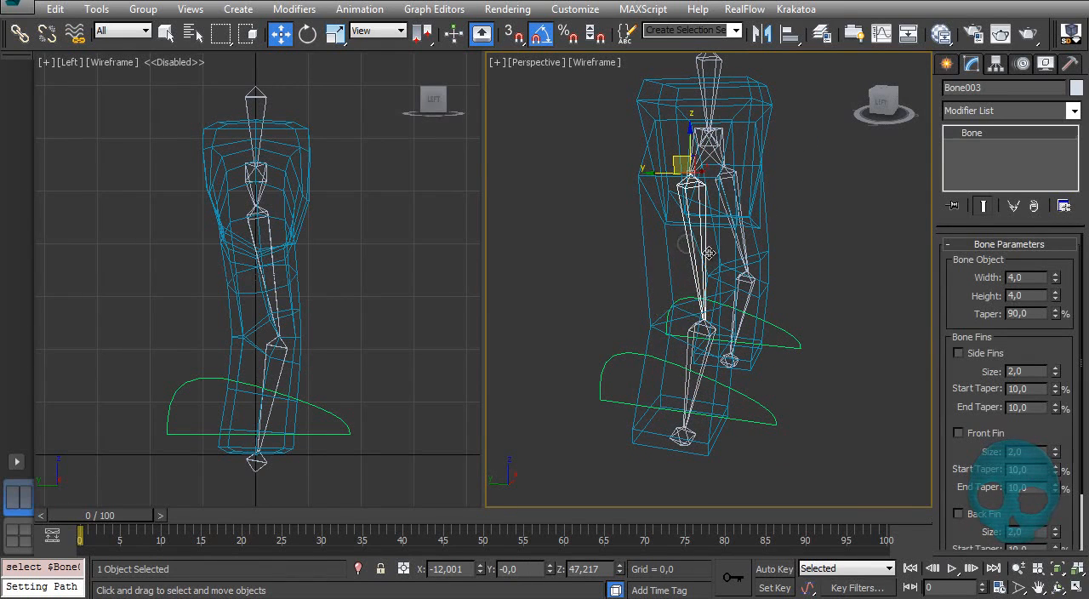
click(151, 12)
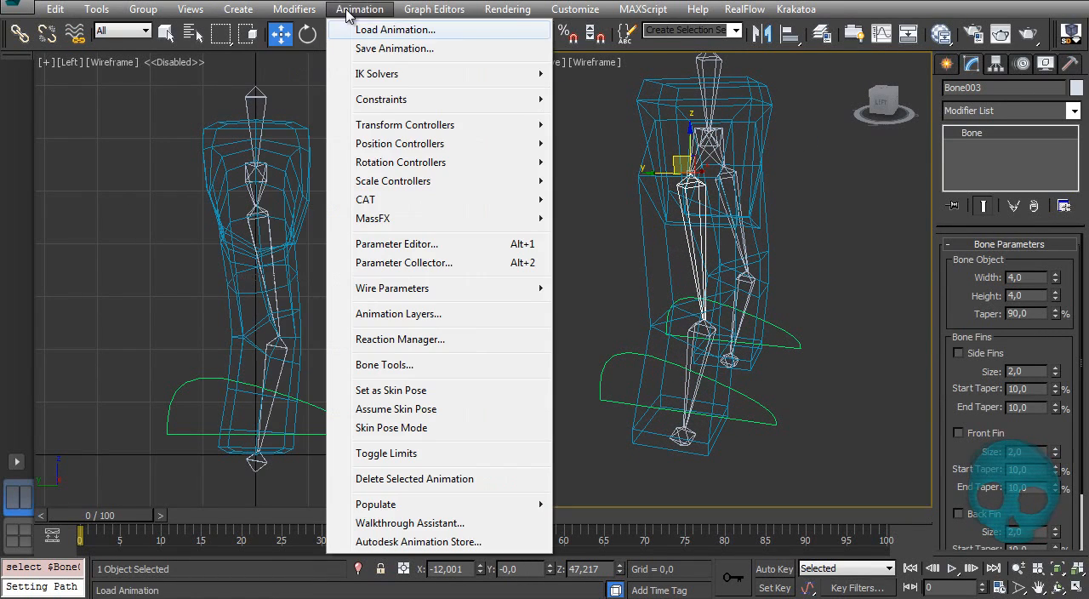
mouse_move(388, 74)
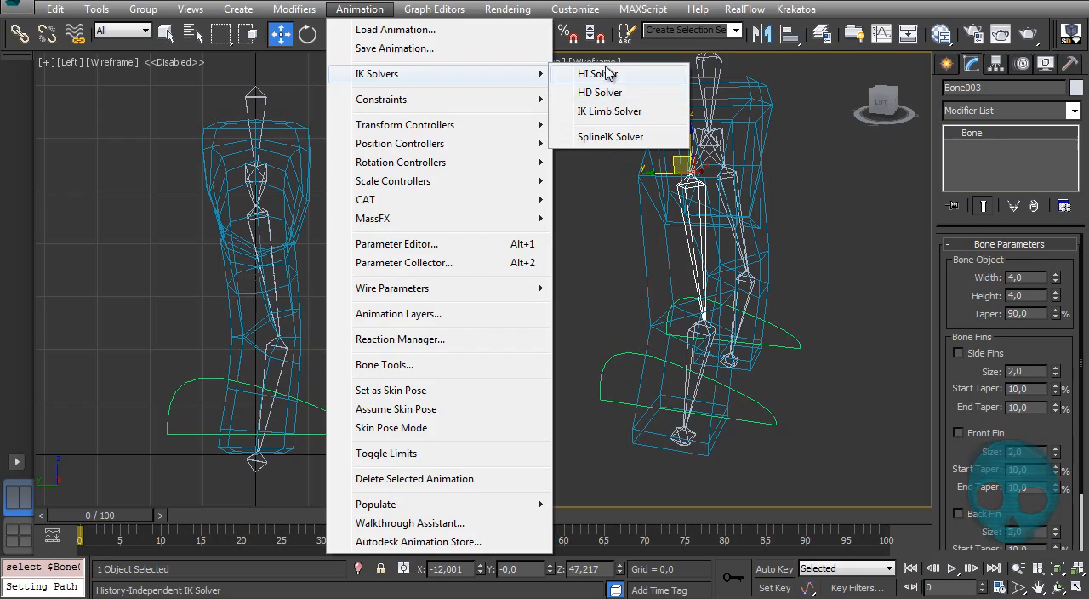
click(609, 112)
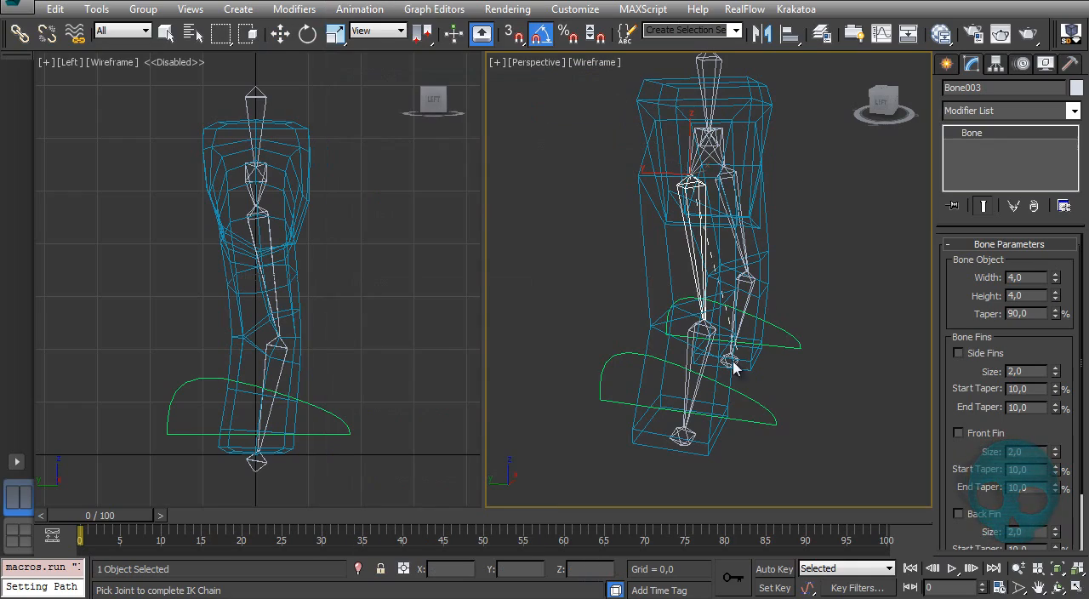
click(675, 434)
Step: Apply an IK Limb solver from the mirrored thigh bone to the end bone at the opposite foot
scroll(688, 443, up, 5)
middle_drag(627, 401, 657, 347)
click(663, 333)
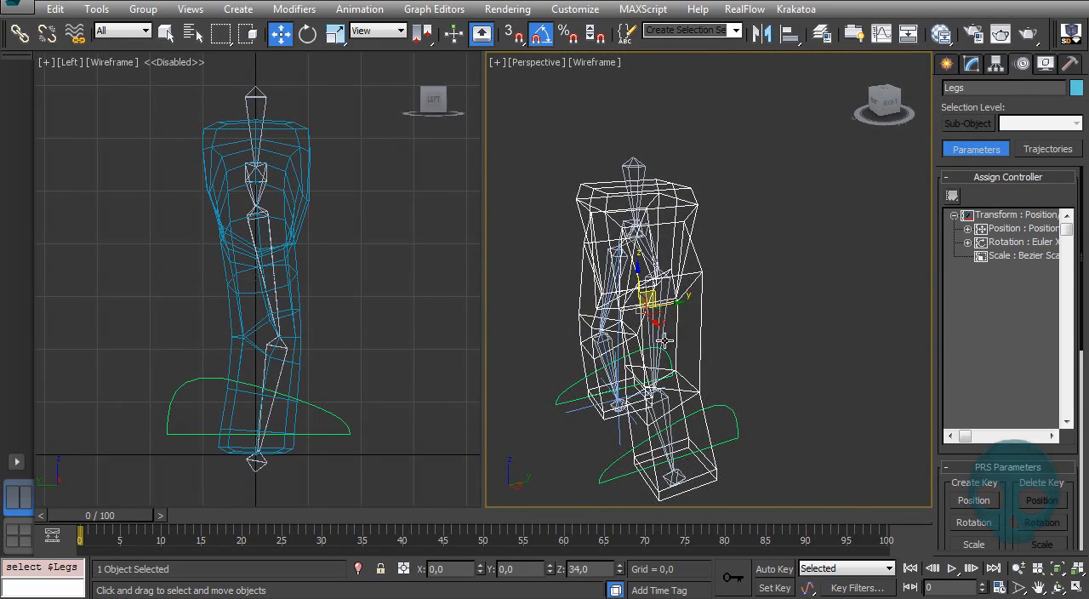
click(663, 341)
alt+middle_drag(673, 348, 570, 278)
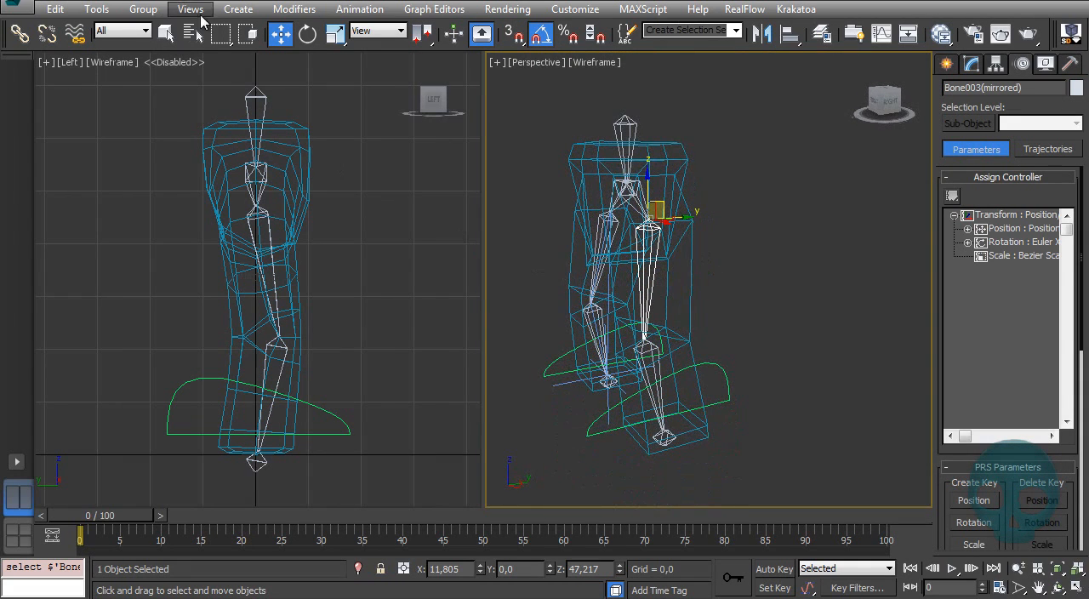
click(286, 11)
mouse_move(359, 10)
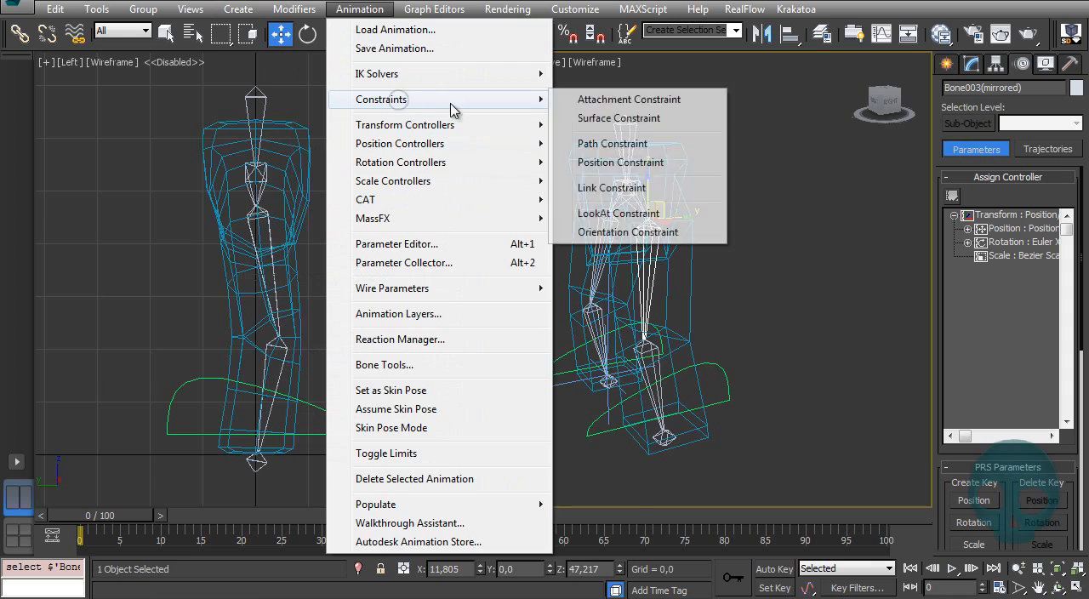
mouse_move(533, 75)
click(606, 112)
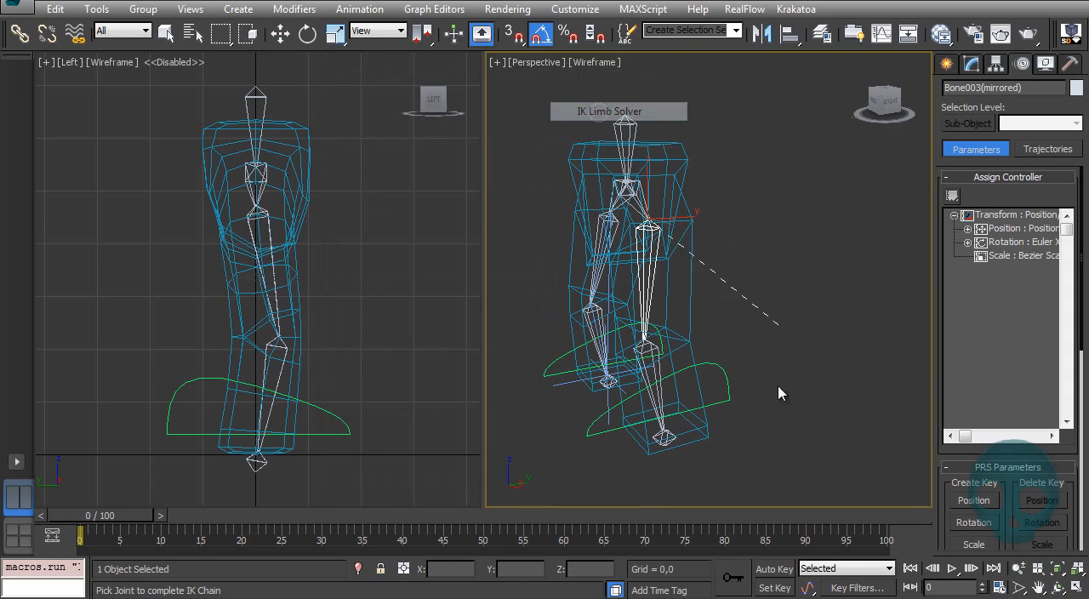
click(667, 438)
Step: Test the leg's IK chain by moving its goal, shade the perspective view, and undo the move
alt+middle_drag(706, 459, 606, 362)
mouse_move(672, 352)
mouse_down()
mouse_move(778, 237)
mouse_move(650, 329)
mouse_move(710, 274)
mouse_move(769, 340)
mouse_move(656, 225)
mouse_move(615, 281)
mouse_move(766, 297)
mouse_move(624, 333)
mouse_move(671, 287)
mouse_up()
key(F3)
key(ctrl+z)
alt+middle_drag(747, 354, 715, 298)
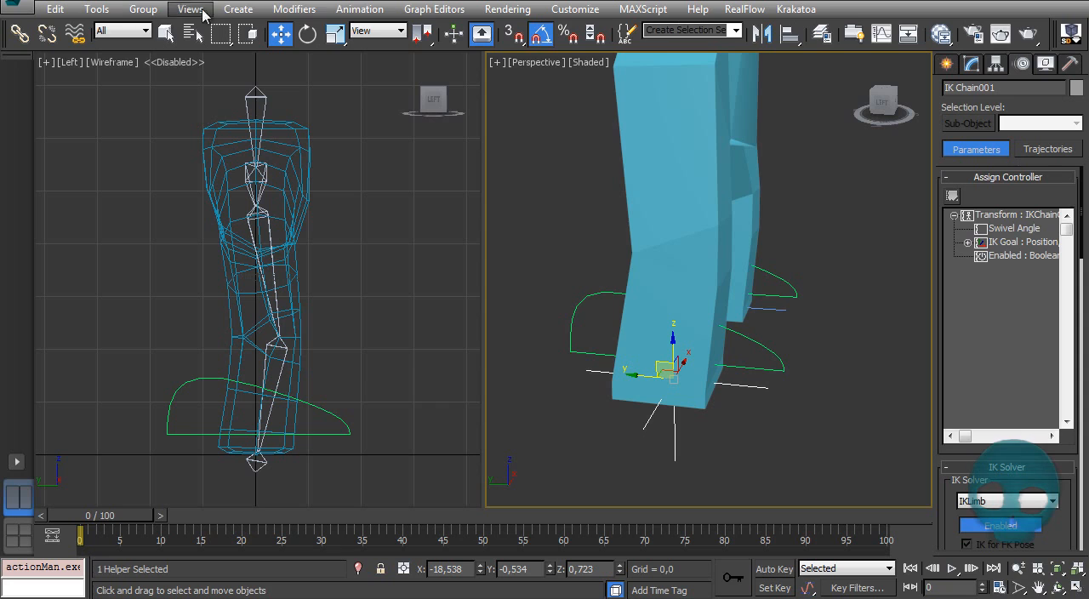
Step: Constrain IK Chain001 to the foot-shaped curve around its leg with a Path Constraint
click(351, 9)
mouse_move(414, 100)
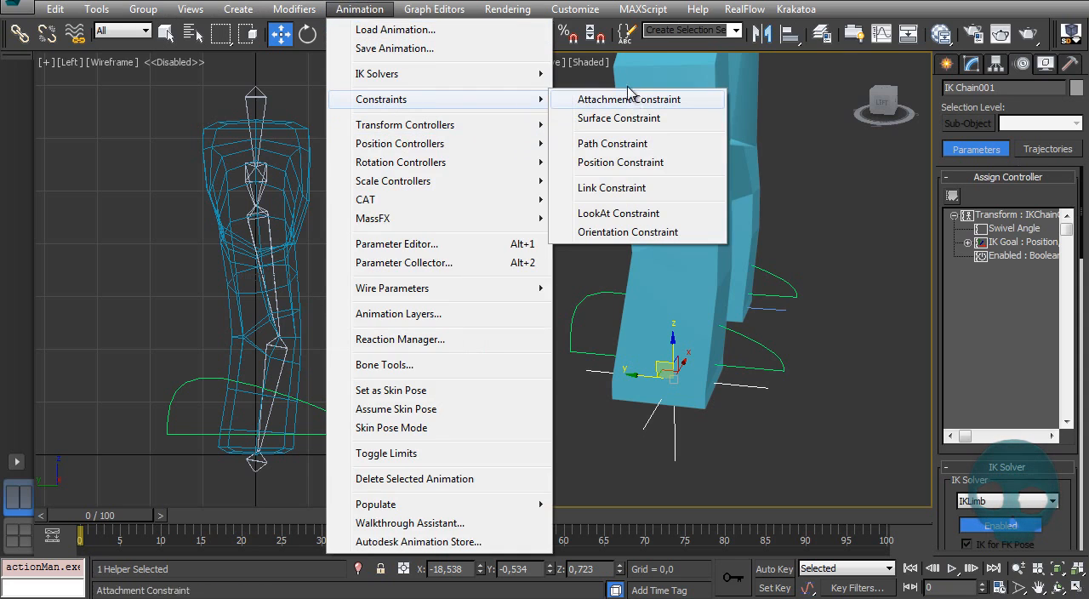
click(612, 144)
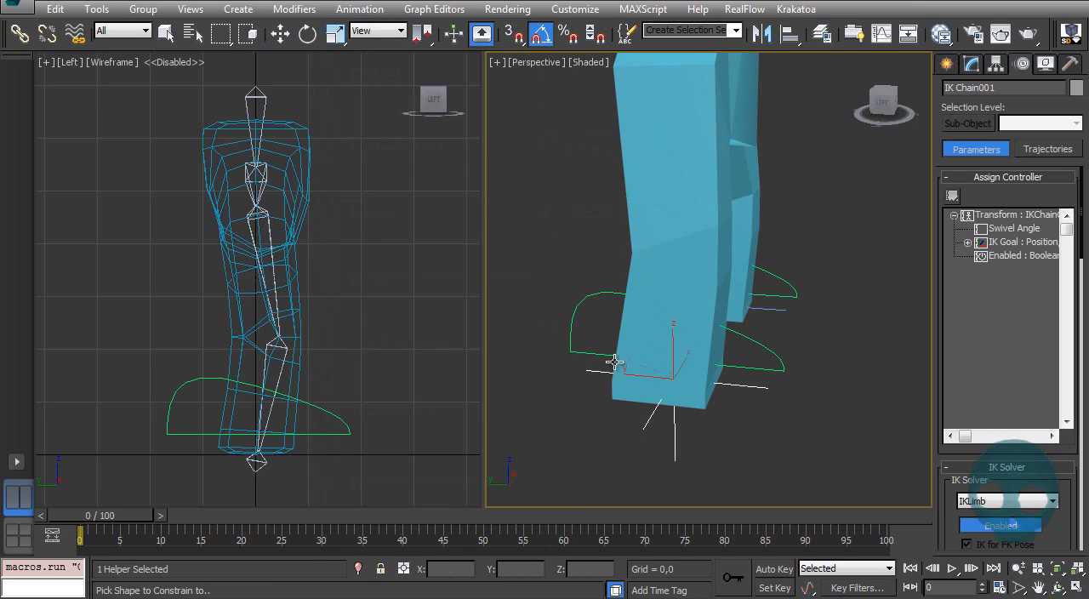
click(575, 311)
Step: Scrub and play the timeline to check the constrained leg's motion, and return to frame 0
drag(132, 515, 924, 507)
ctrl+alt+middle_drag(660, 256, 672, 341)
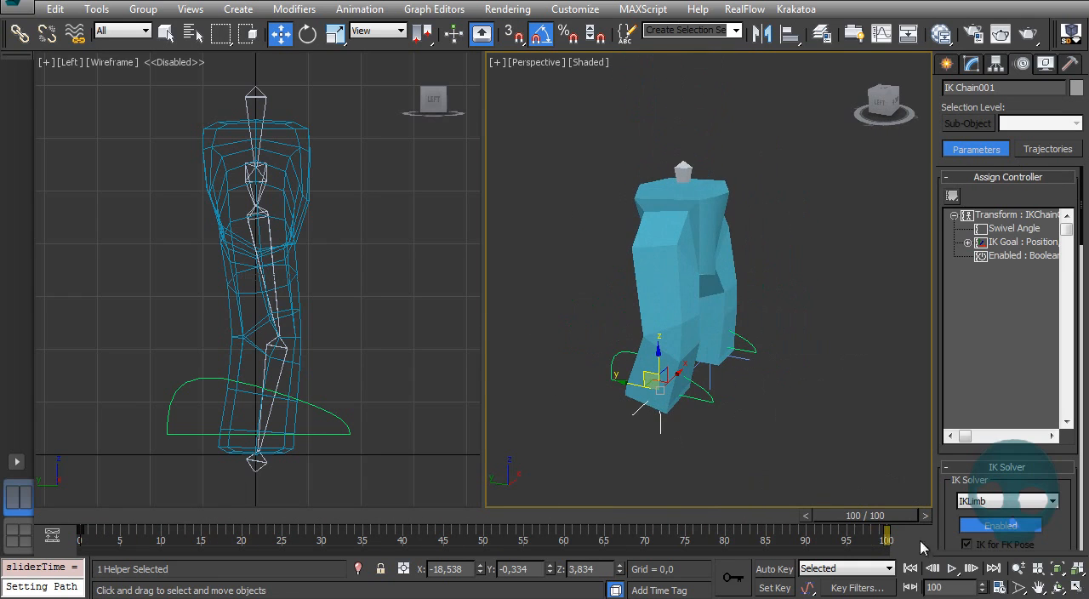
click(962, 567)
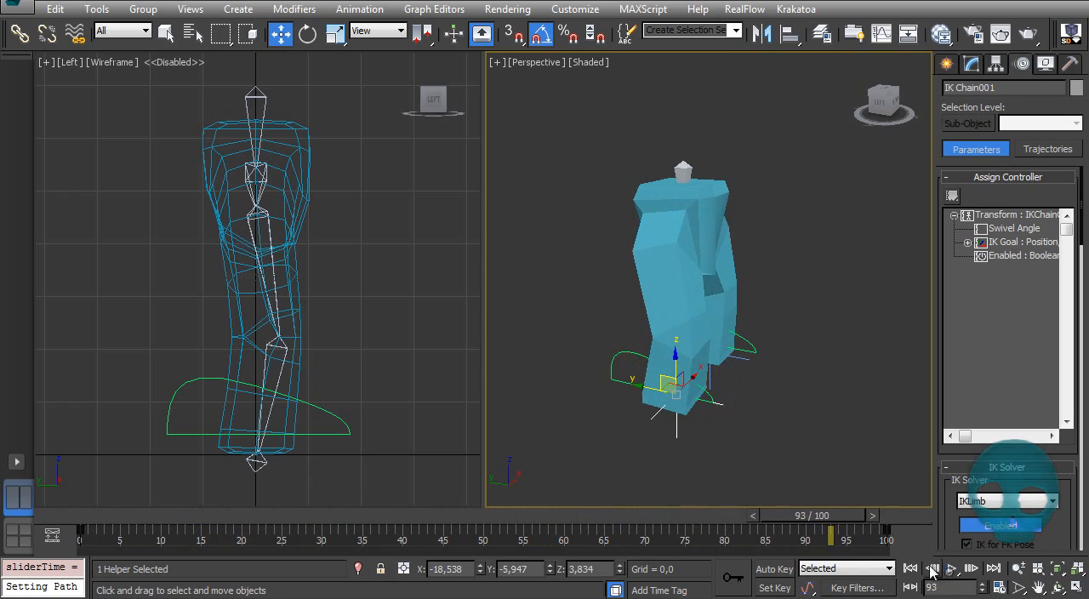
drag(818, 516, 5, 524)
alt+middle_drag(842, 348, 798, 328)
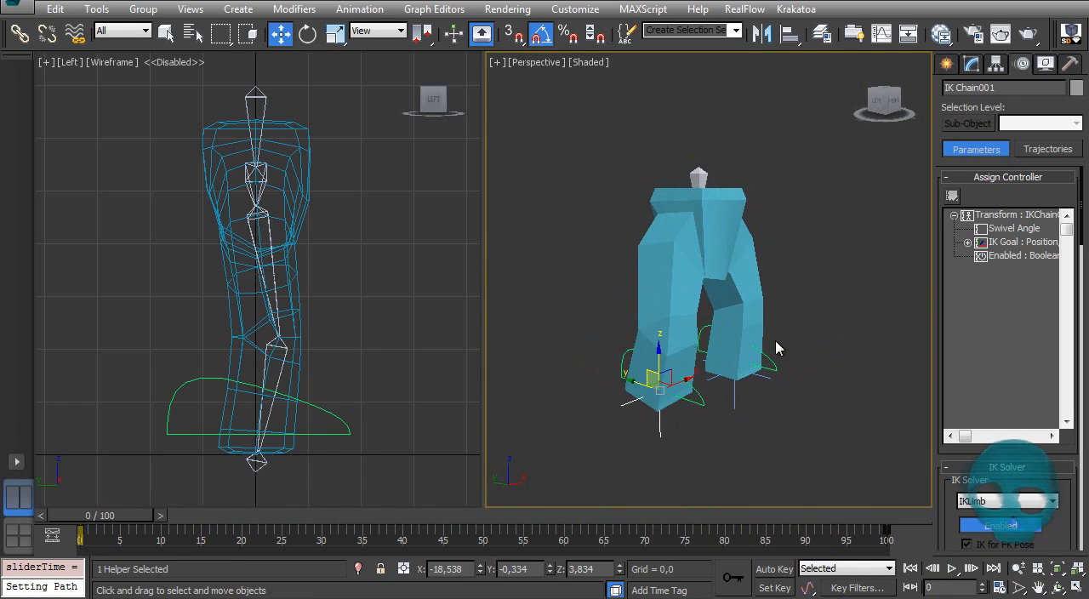
Step: Constrain IK Chain002 to the foot curve Line002 with a Path Constraint and scrub the timeline to check it
click(296, 11)
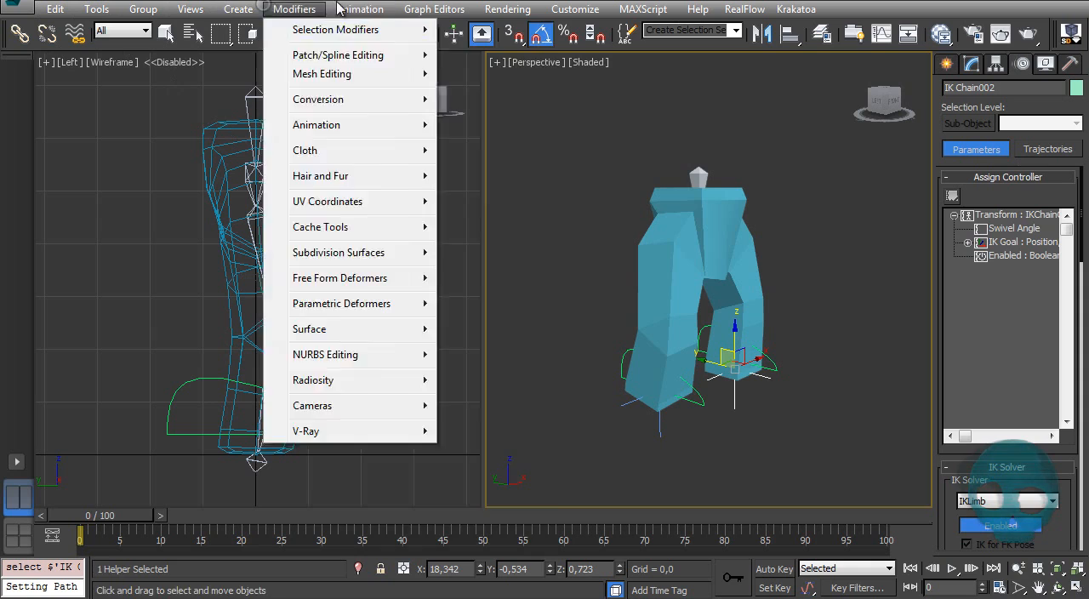
mouse_move(359, 9)
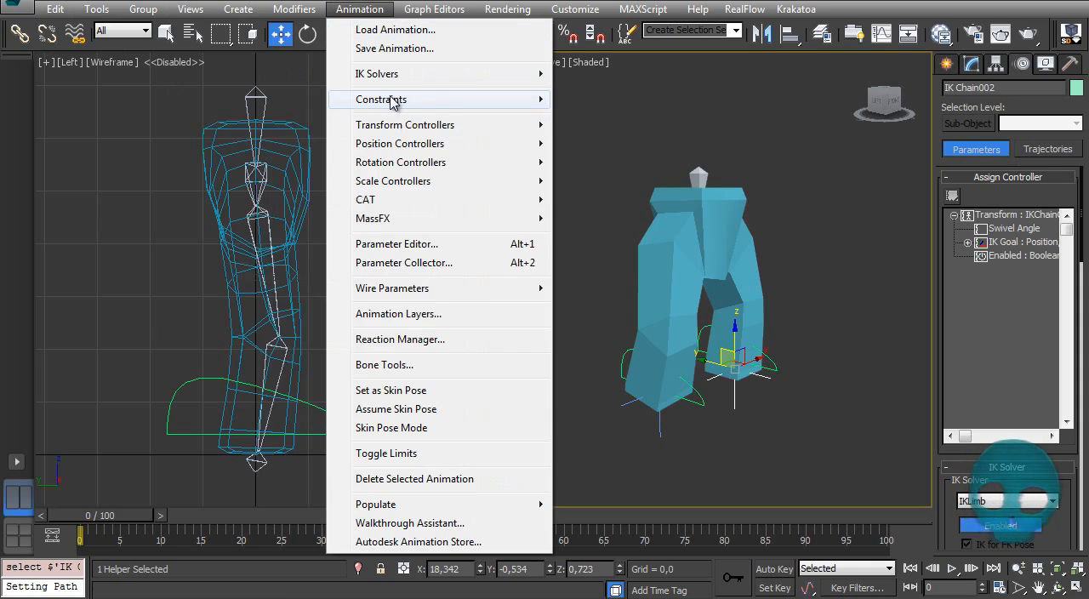
mouse_move(438, 105)
click(613, 144)
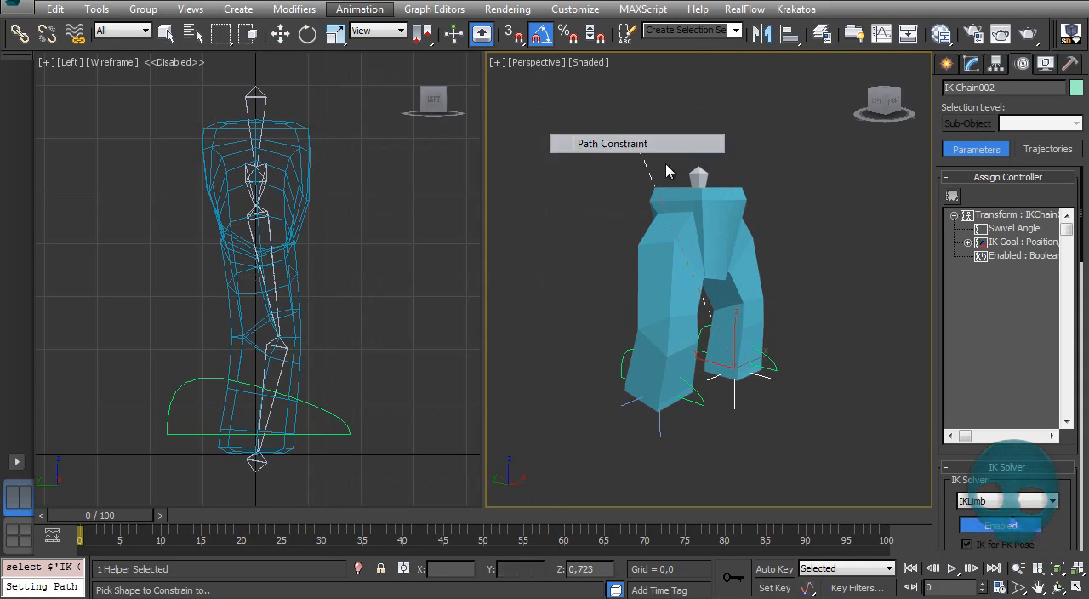
click(775, 366)
drag(116, 515, 20, 487)
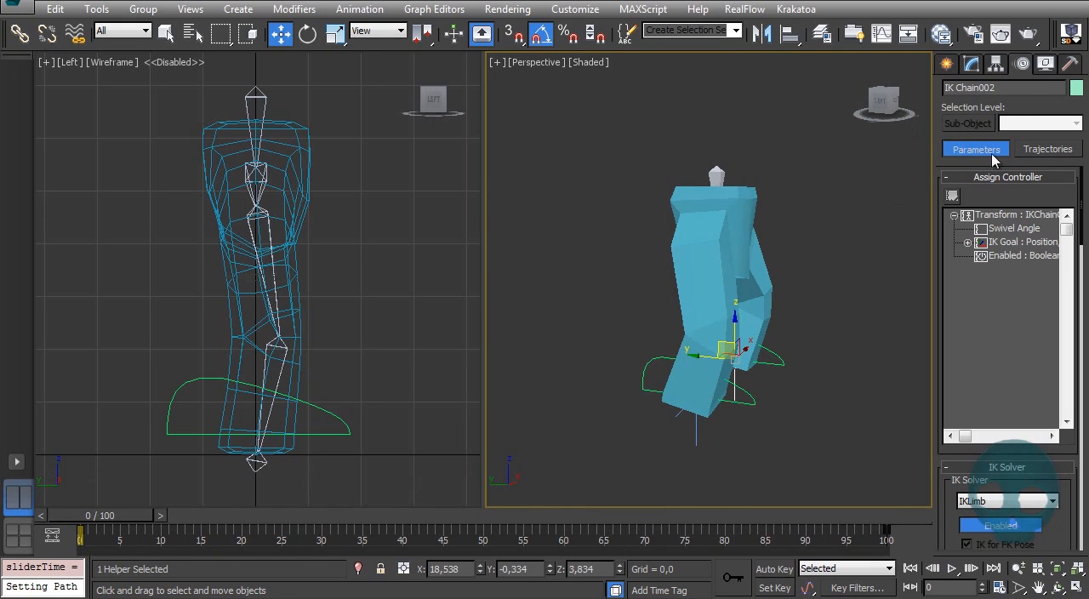
Step: Set IK Chain002's % Along Path to 50 at frame 0 in its path parameters
drag(951, 498, 959, 157)
drag(954, 426, 948, 371)
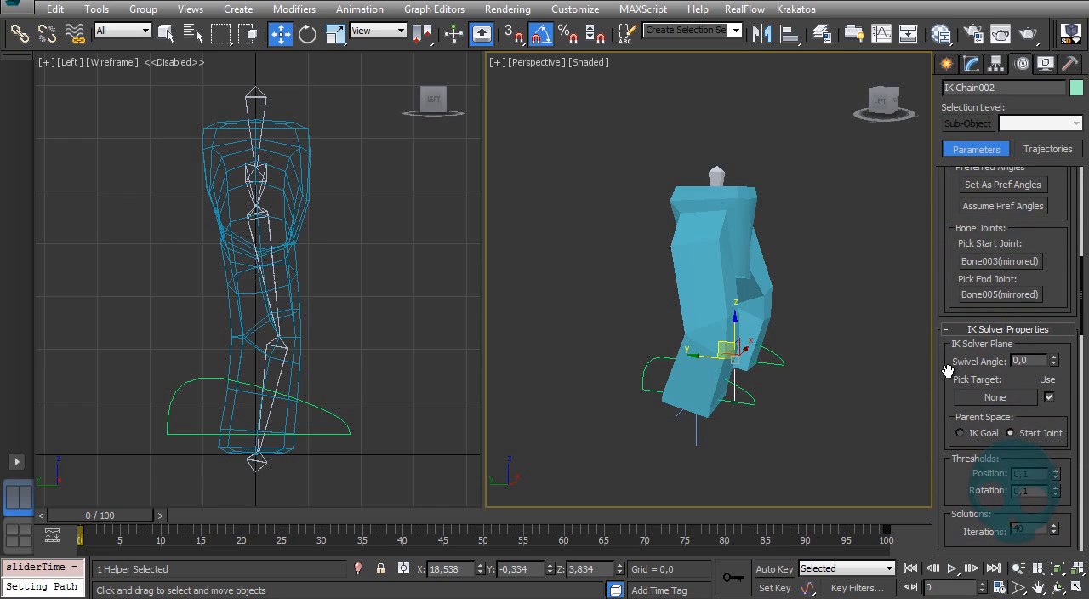
scroll(960, 349, down, 10)
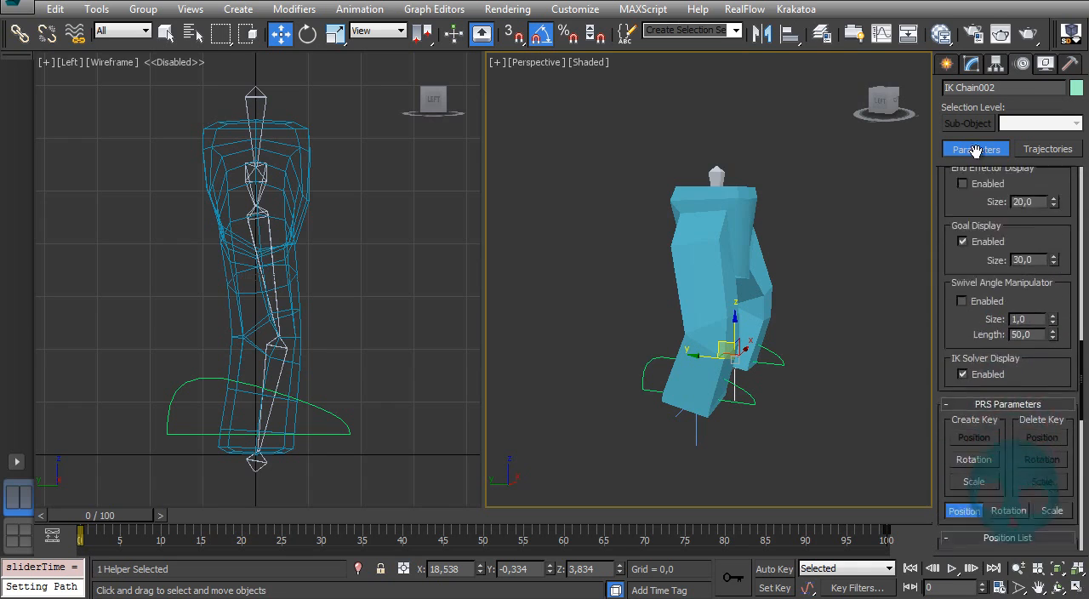
drag(944, 361, 971, 84)
scroll(947, 310, down, 5)
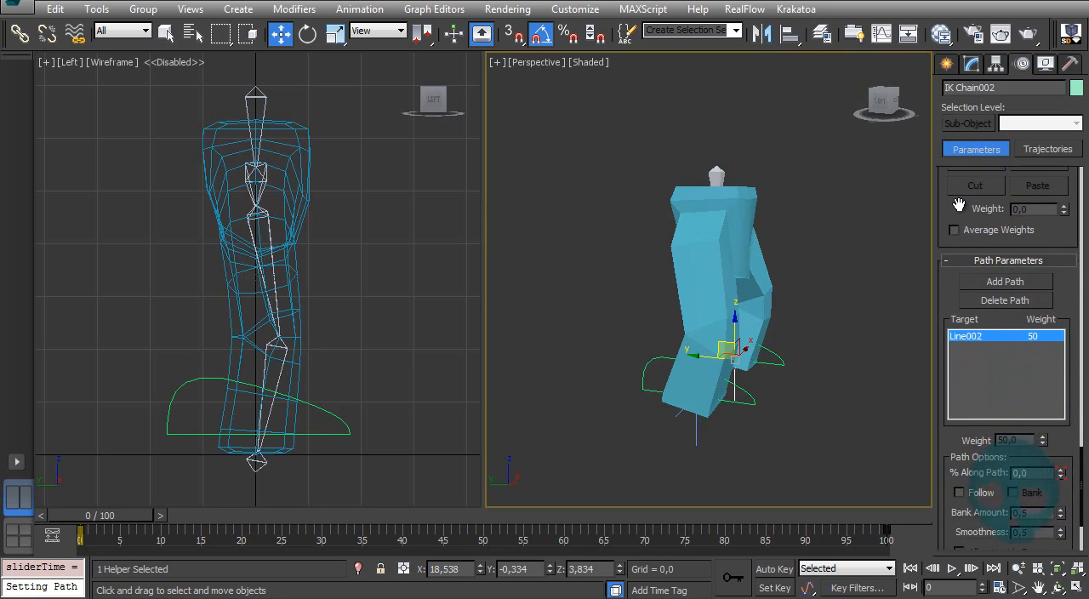
alt+middle_drag(822, 381, 892, 396)
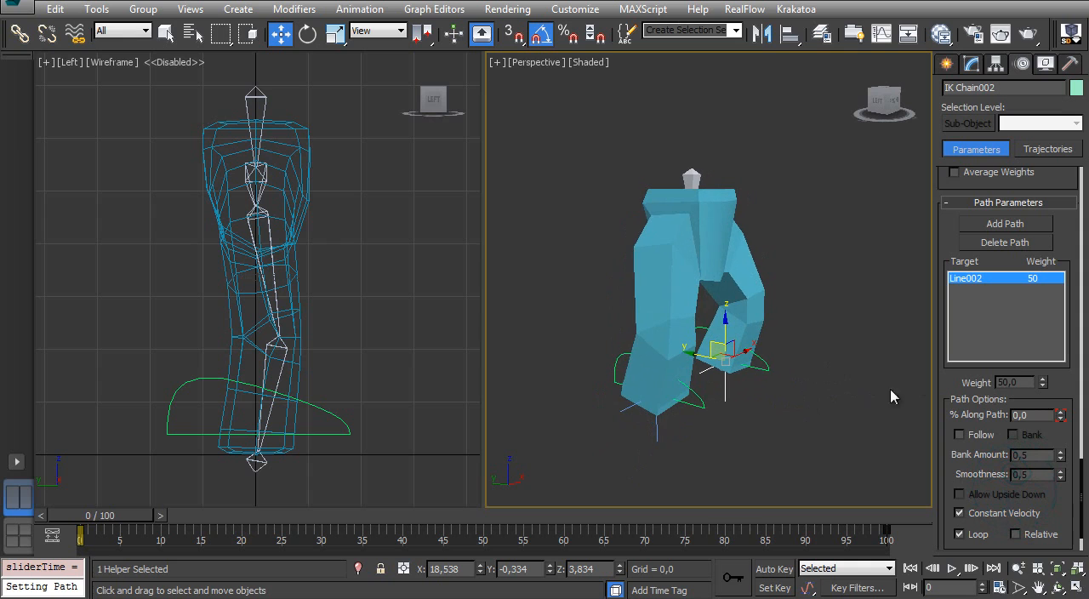
text(50)
key(Return)
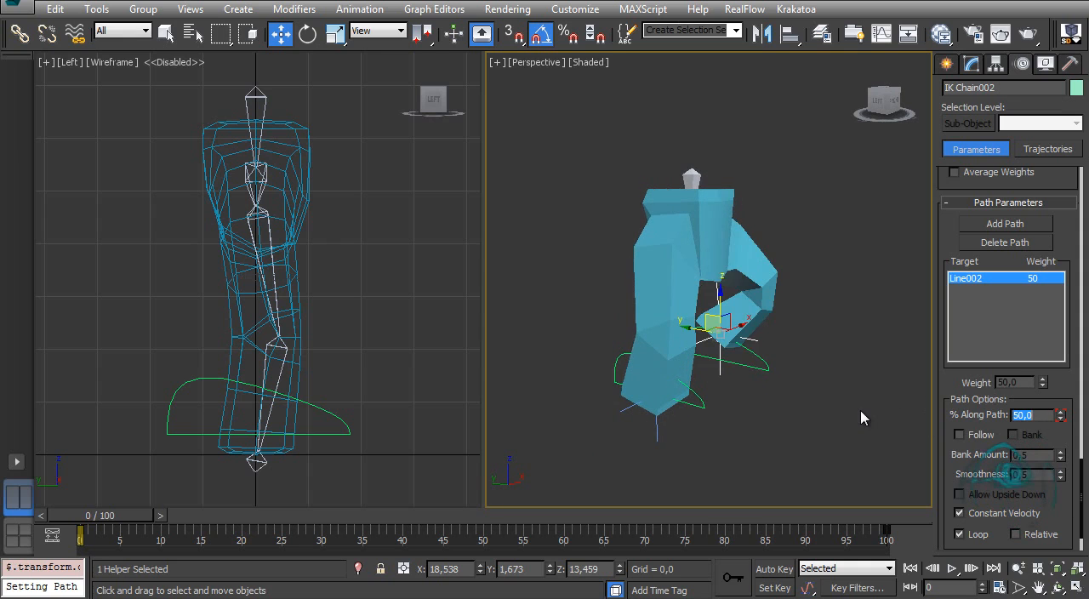
alt+middle_drag(861, 417, 647, 354)
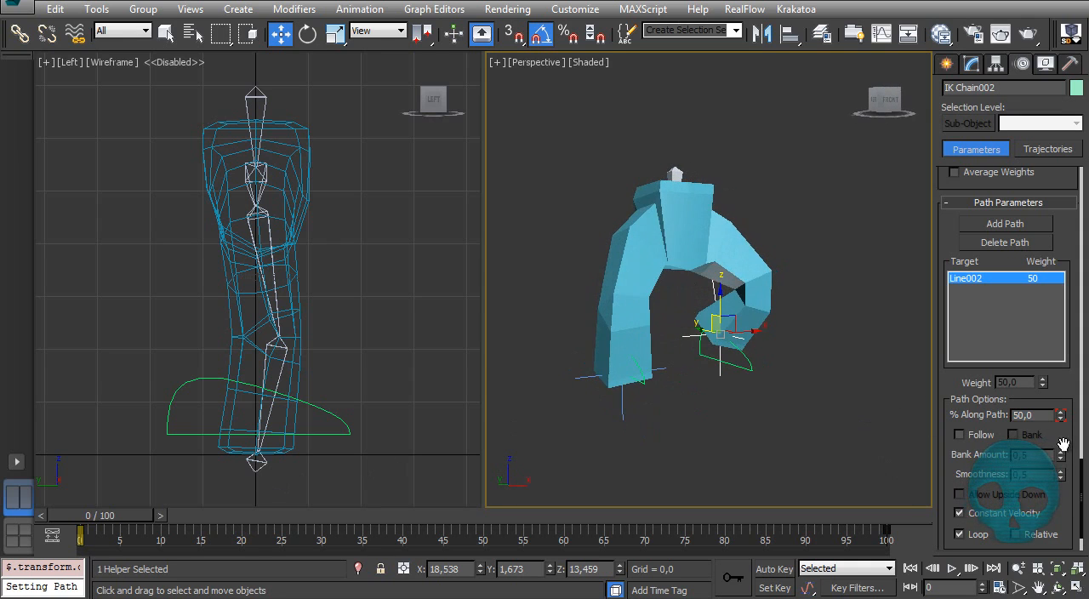
Step: Scrub the timeline to check how the two legs alternate along their foot curves
drag(117, 522, 36, 498)
key(/)
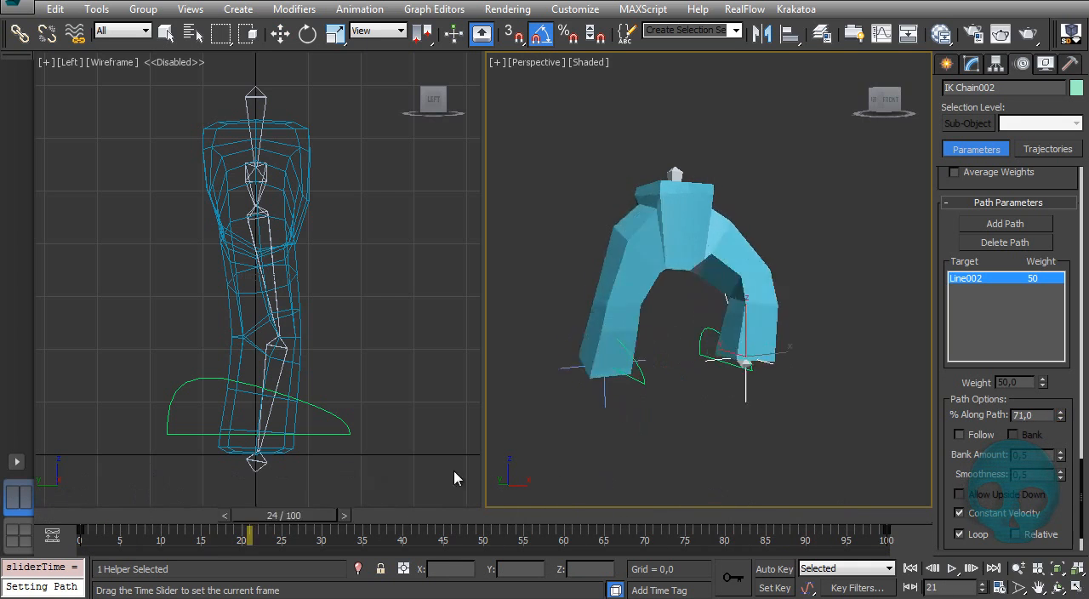
drag(579, 480, 150, 487)
alt+middle_drag(583, 275, 636, 333)
Step: Uniformly scale the foot curve Line001 down to about 22 percent and go to frame 0
click(713, 392)
mouse_move(708, 398)
alt+middle_down()
mouse_move(703, 418)
mouse_move(713, 395)
alt+middle_up()
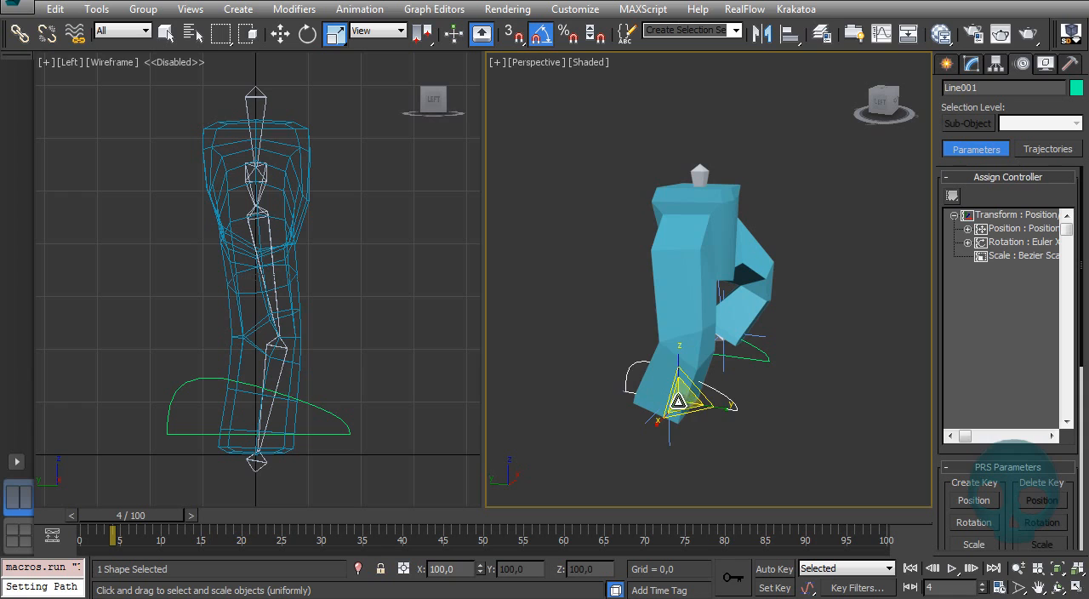
drag(100, 525, 201, 502)
key(r)
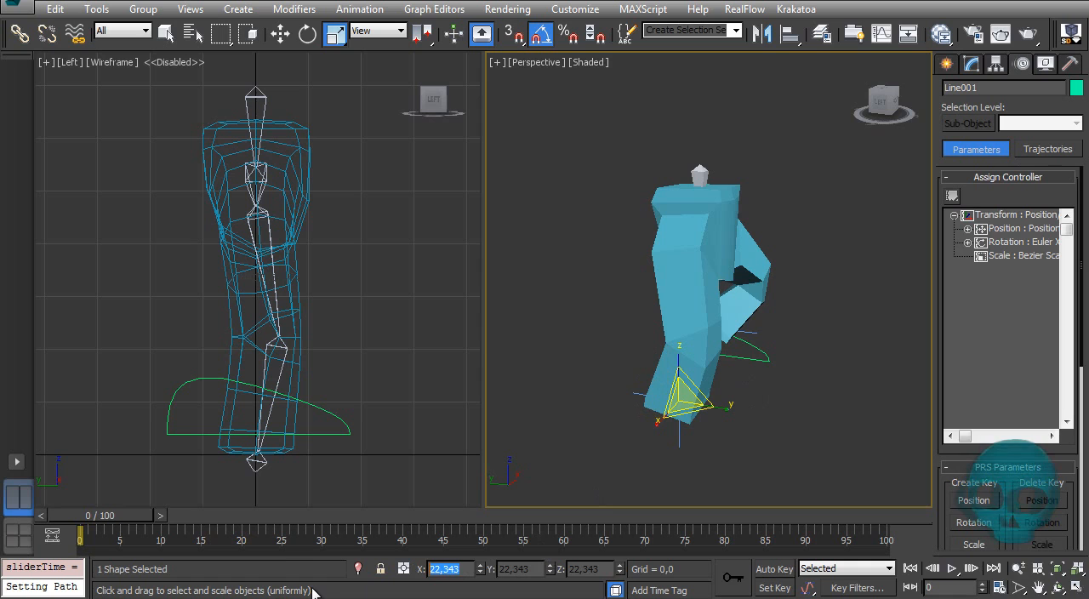
Step: Add an Attribute Holder modifier above TurboSmooth on the Legs mesh
mouse_move(771, 258)
alt+middle_down()
mouse_move(672, 236)
mouse_move(729, 213)
mouse_move(710, 263)
mouse_move(724, 259)
mouse_move(718, 306)
mouse_move(520, 304)
mouse_move(694, 307)
mouse_move(706, 303)
mouse_move(701, 265)
mouse_move(771, 267)
alt+middle_up()
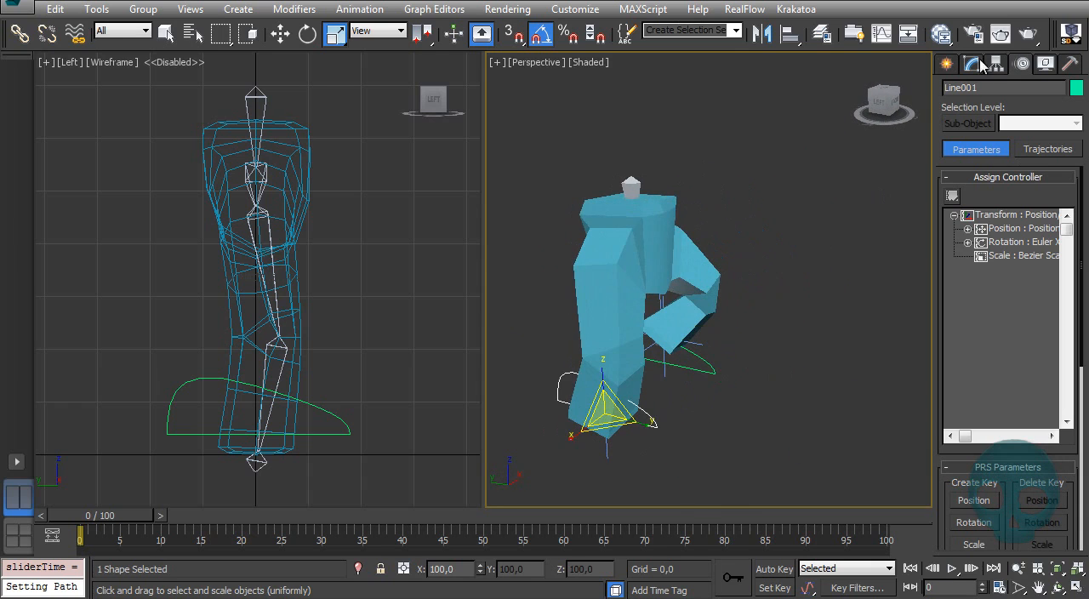
click(973, 66)
click(602, 247)
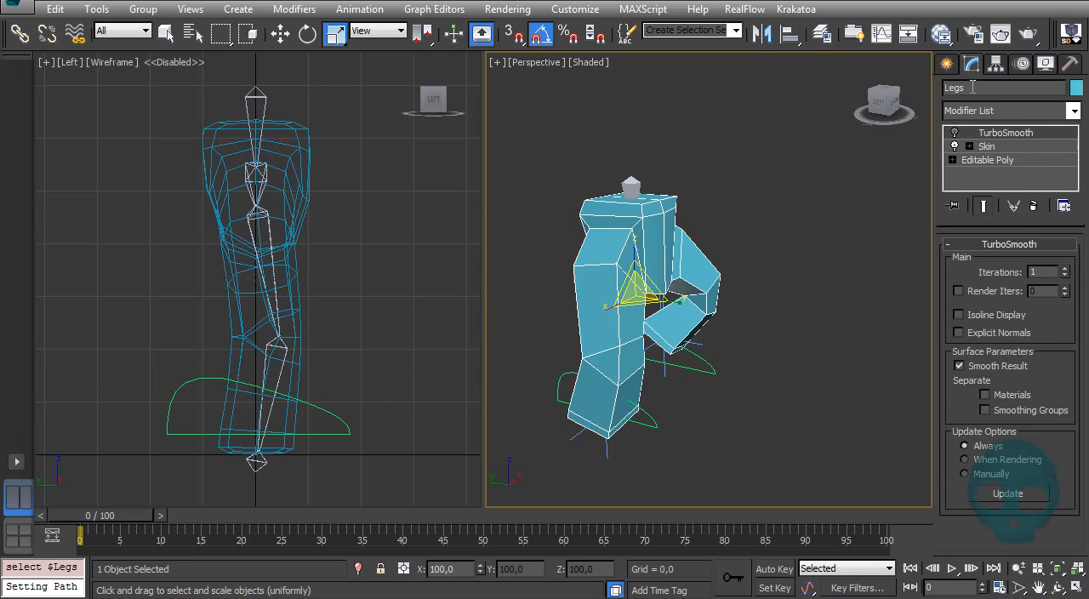
mouse_move(685, 288)
alt+middle_down()
mouse_move(666, 284)
mouse_move(689, 286)
alt+middle_up()
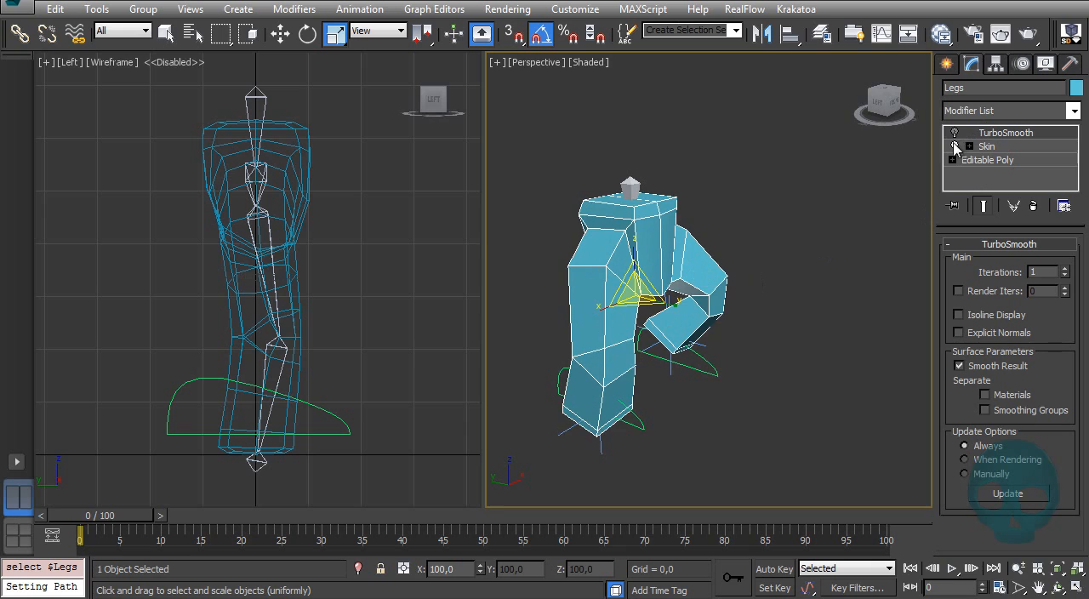
click(955, 133)
click(955, 133)
mouse_move(754, 238)
alt+middle_down()
mouse_move(698, 253)
mouse_move(749, 257)
alt+middle_up()
click(1019, 112)
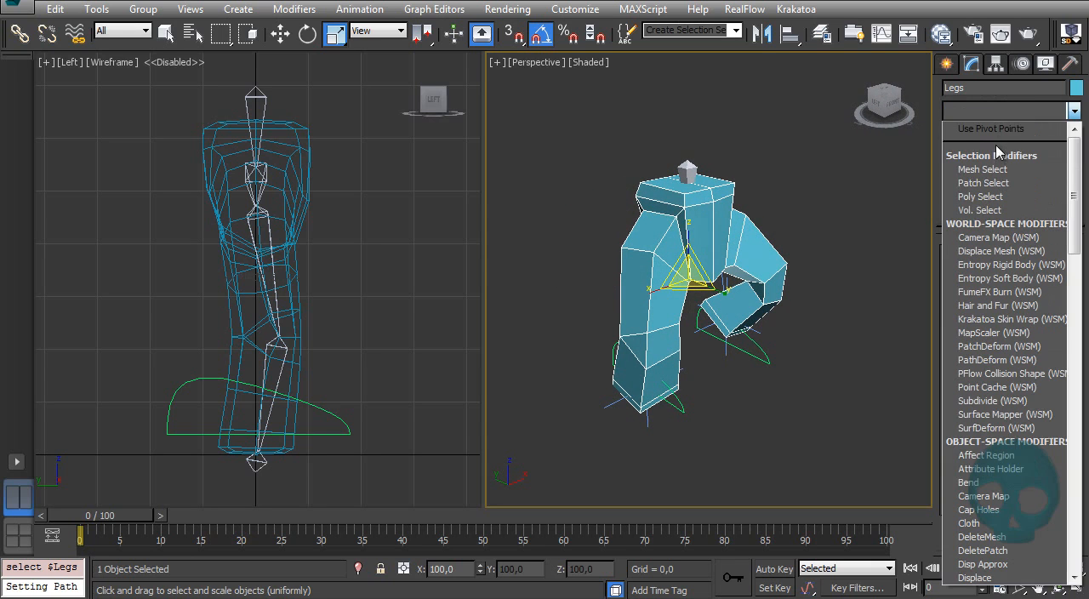
scroll(991, 154, down, 8)
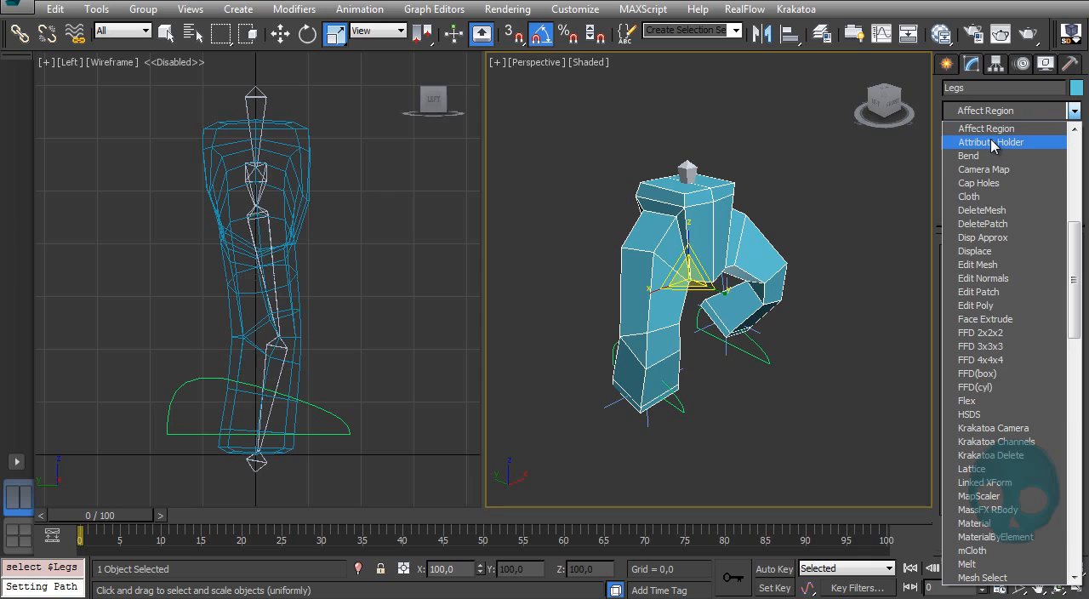
click(1005, 145)
alt+middle_drag(705, 287, 812, 269)
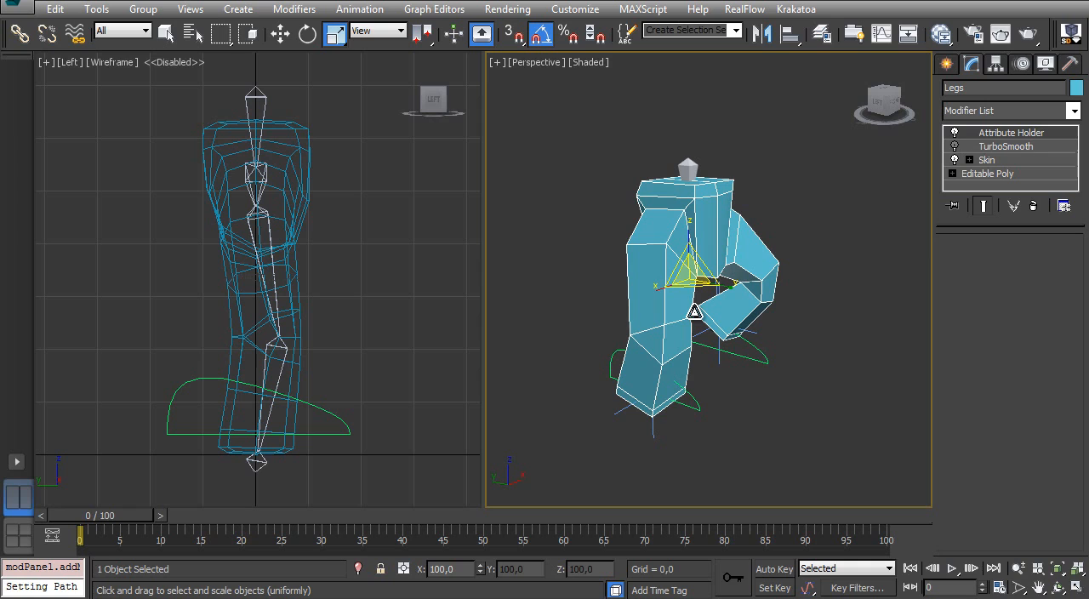
alt+middle_drag(705, 315, 723, 321)
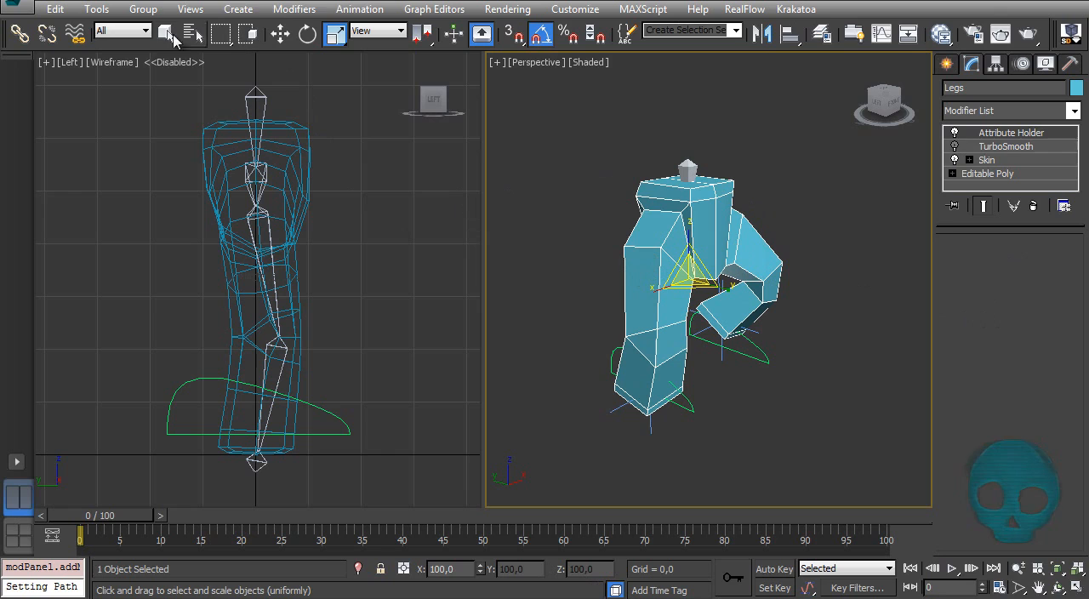
Step: Open the Parameter Editor and set new attributes to be added to the Selected Object's Current Modifier
click(361, 10)
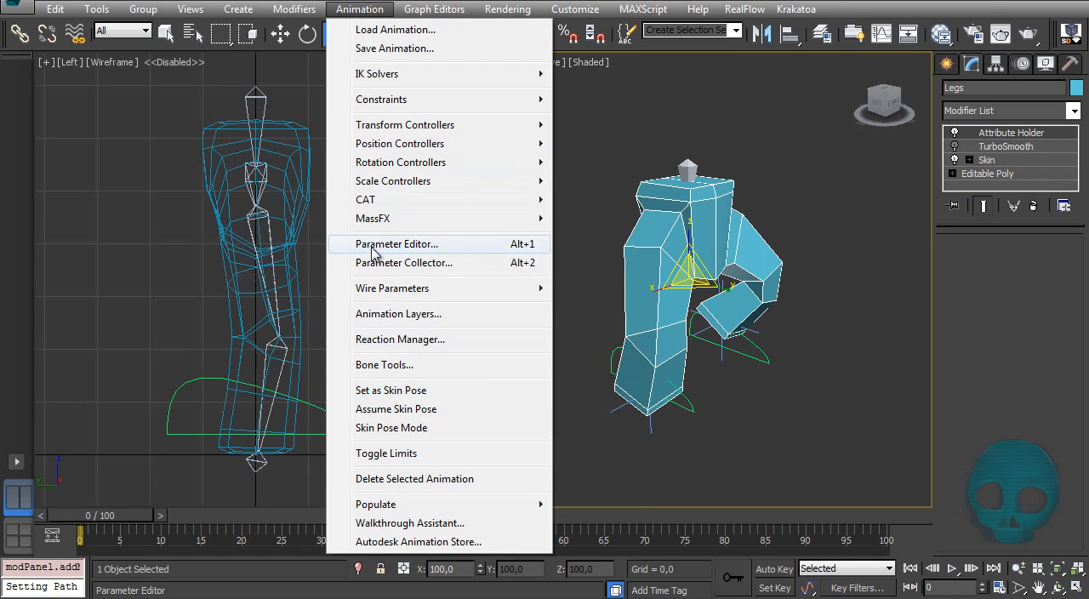
click(434, 246)
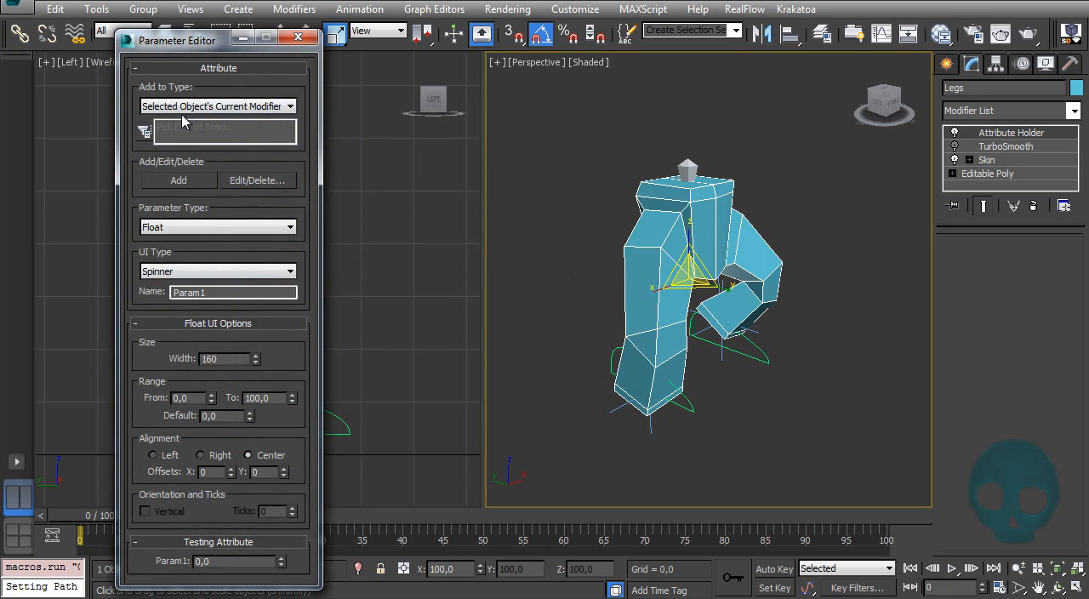
click(270, 107)
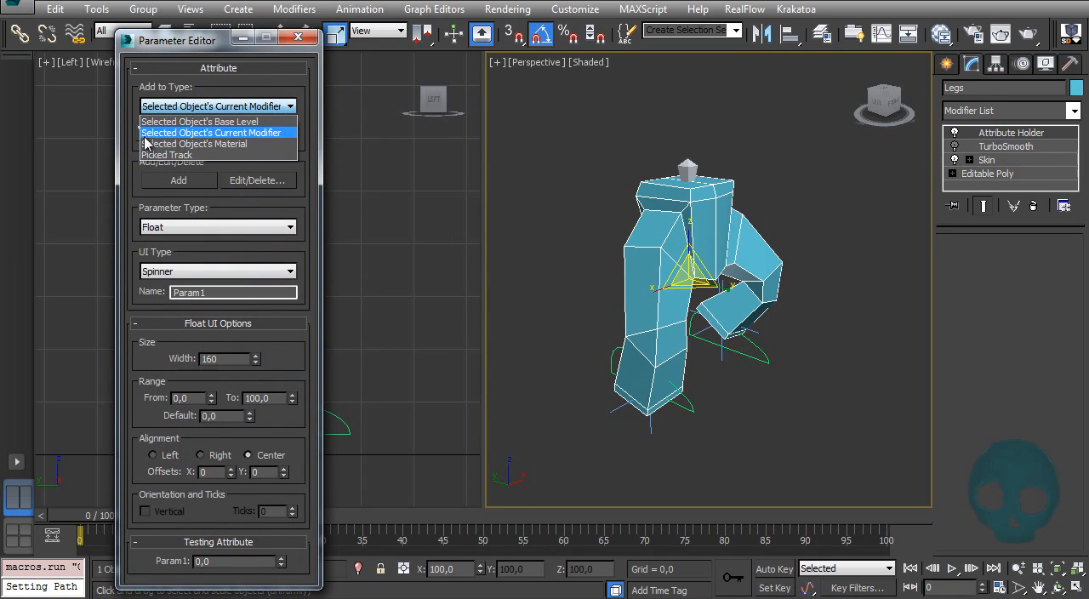
click(274, 136)
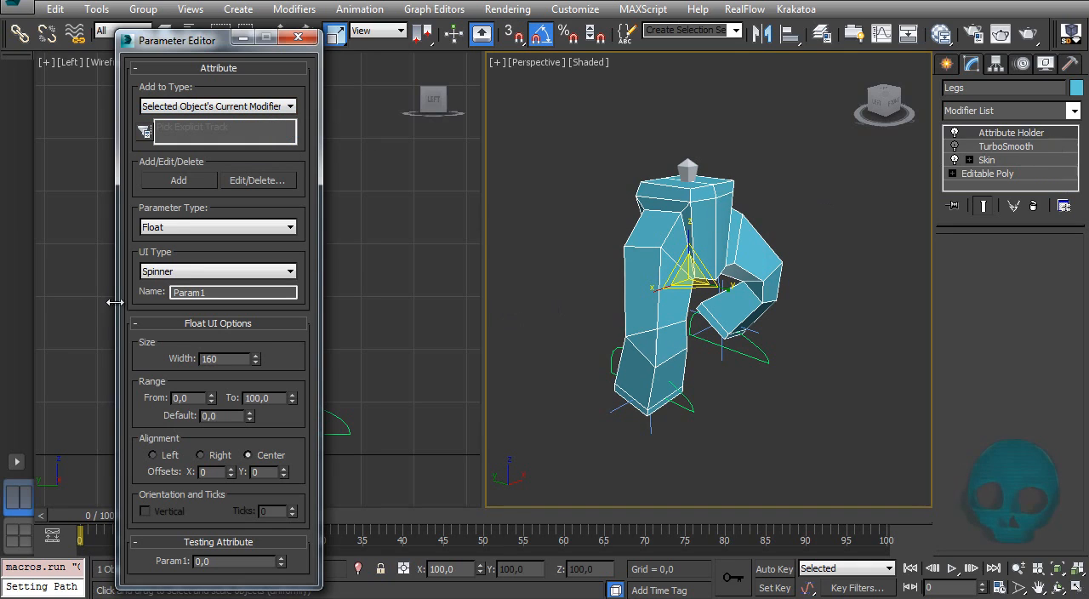
Step: Add the default float spinner Param1 to the Attribute Holder and try to delete it
click(179, 180)
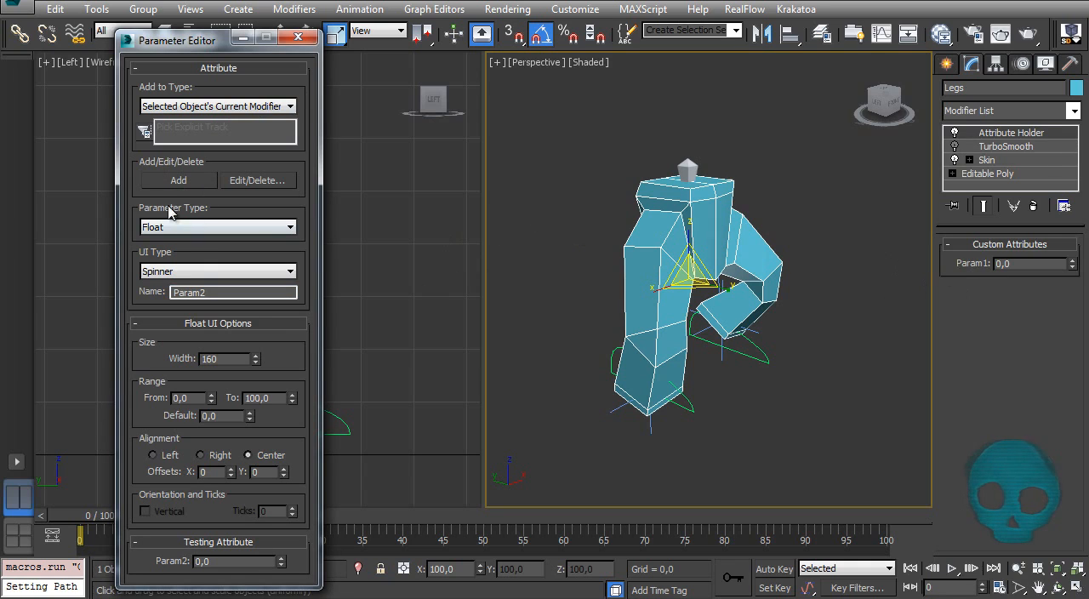
click(276, 183)
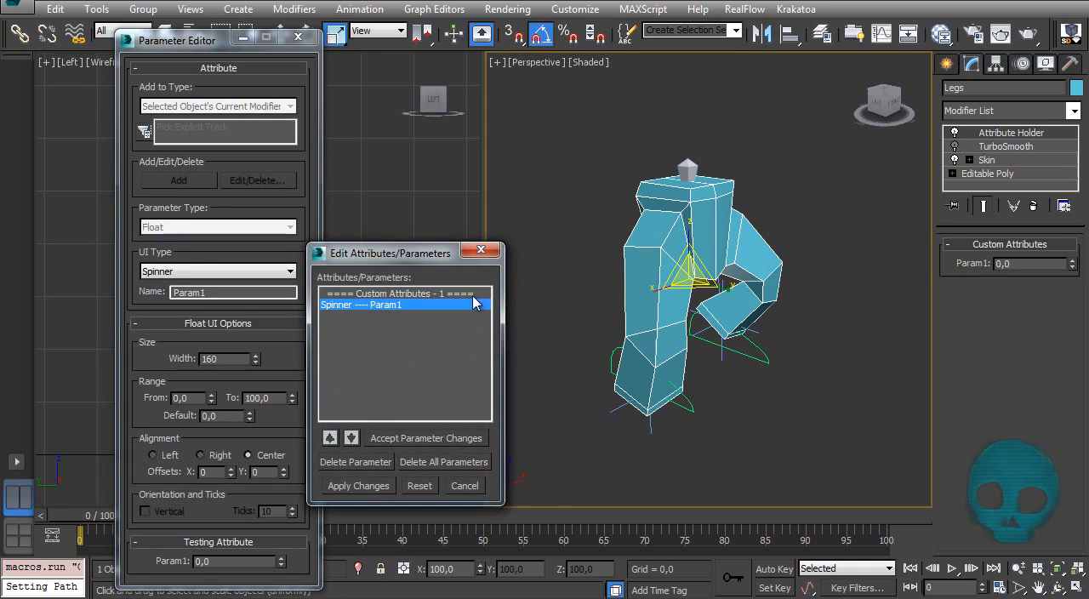
click(371, 465)
click(481, 249)
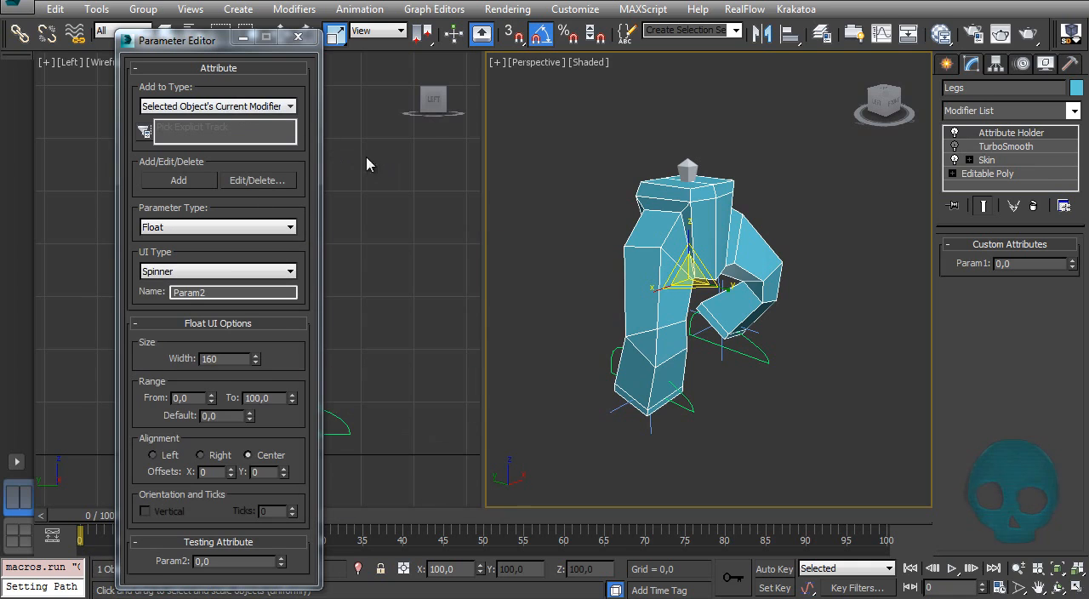
Step: Add a float spinner attribute named Speed with a range of 0 to 2 to the Attribute Holder
double_click(218, 293)
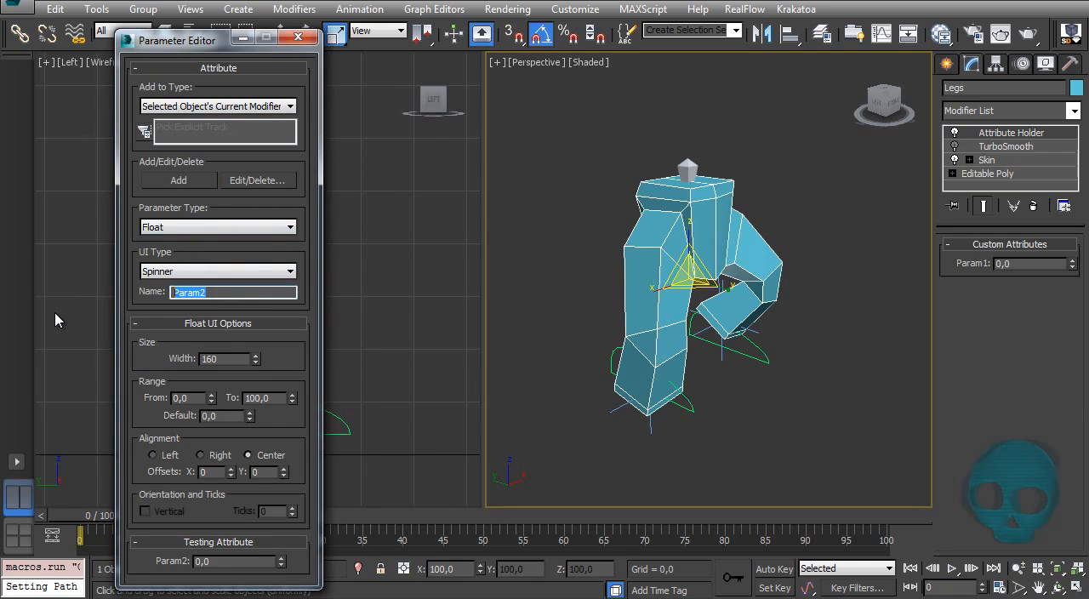
text(Speed)
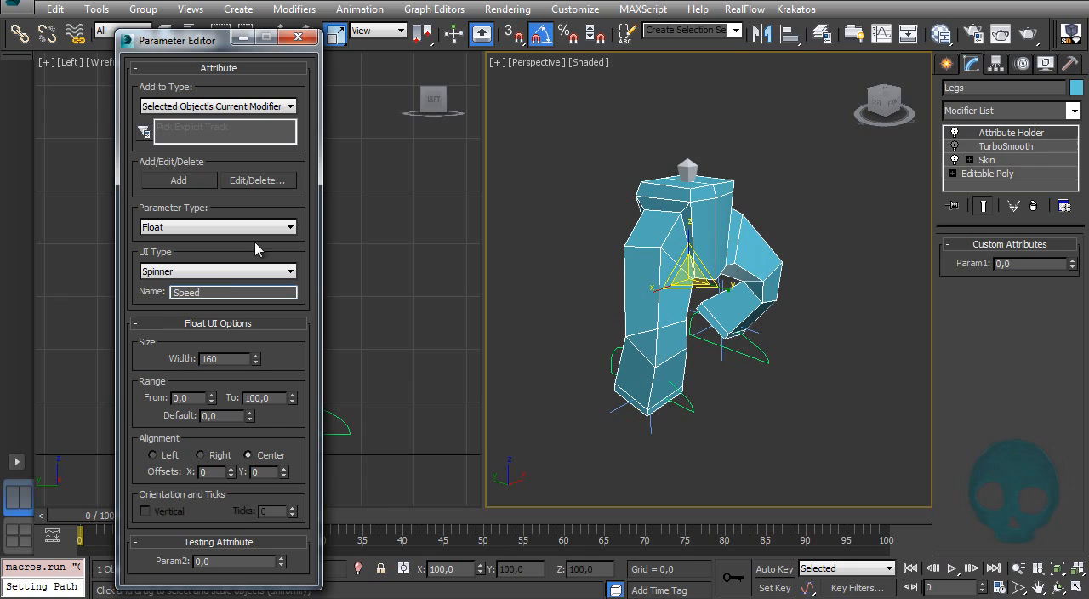
key(Return)
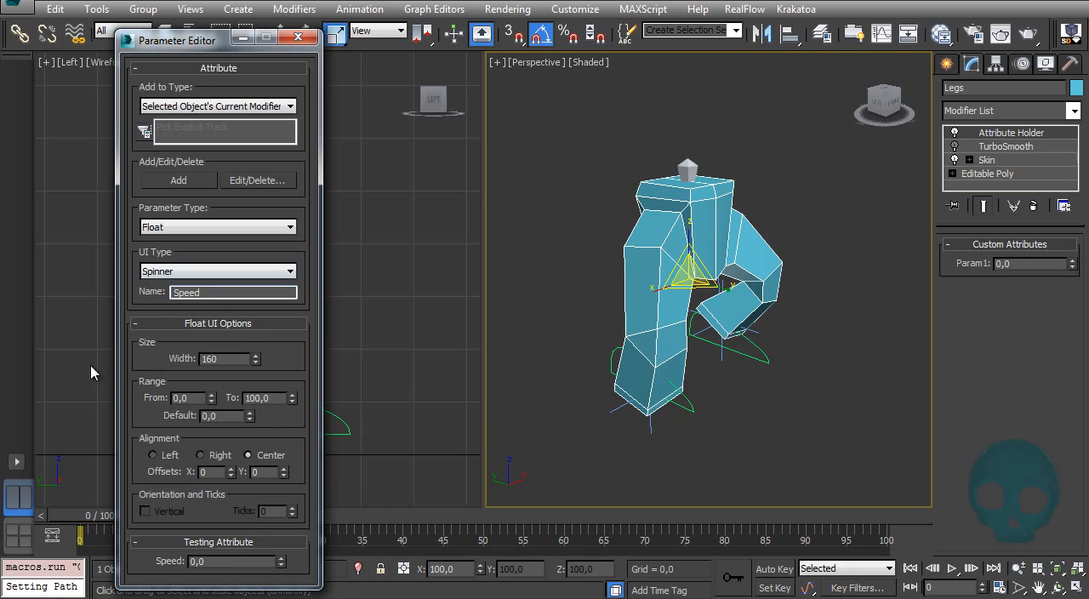
double_click(272, 400)
click(285, 411)
click(182, 181)
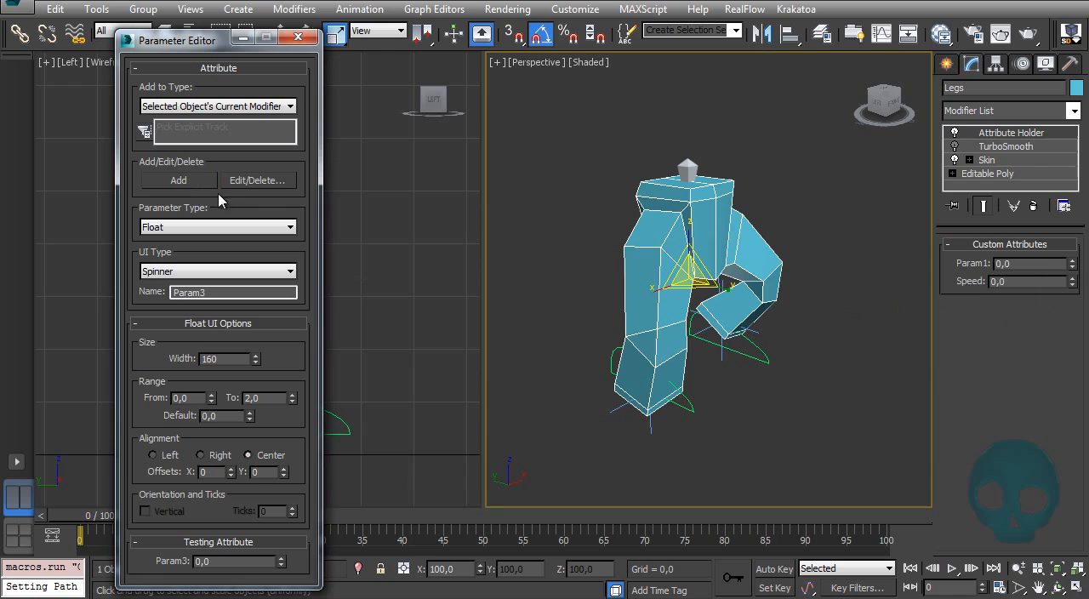
Step: Delete the Param1 attribute from the Legs' custom attributes and apply the change
click(249, 181)
click(341, 306)
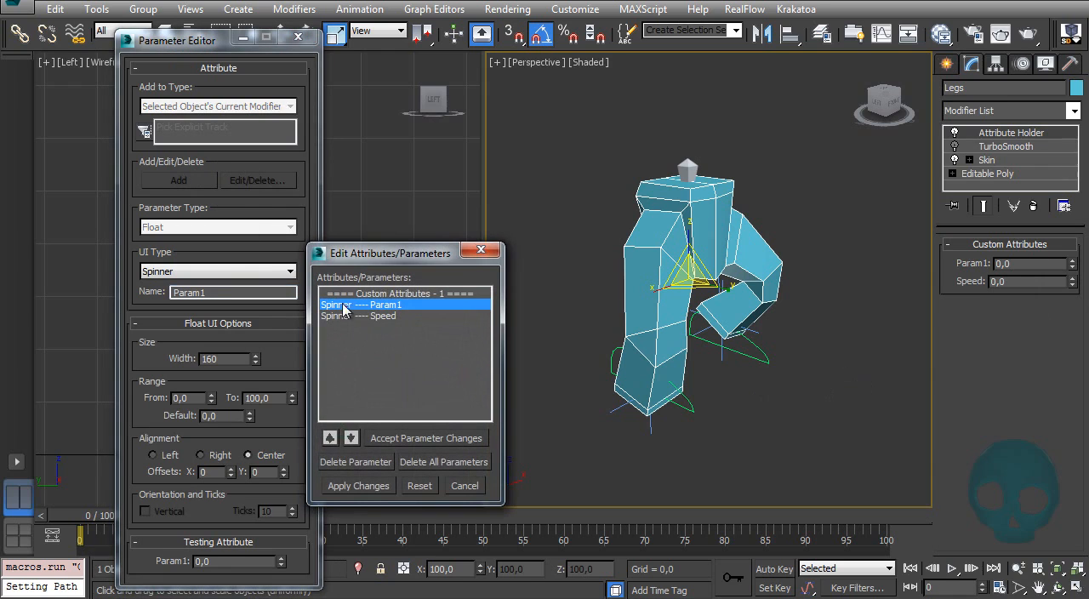
click(367, 464)
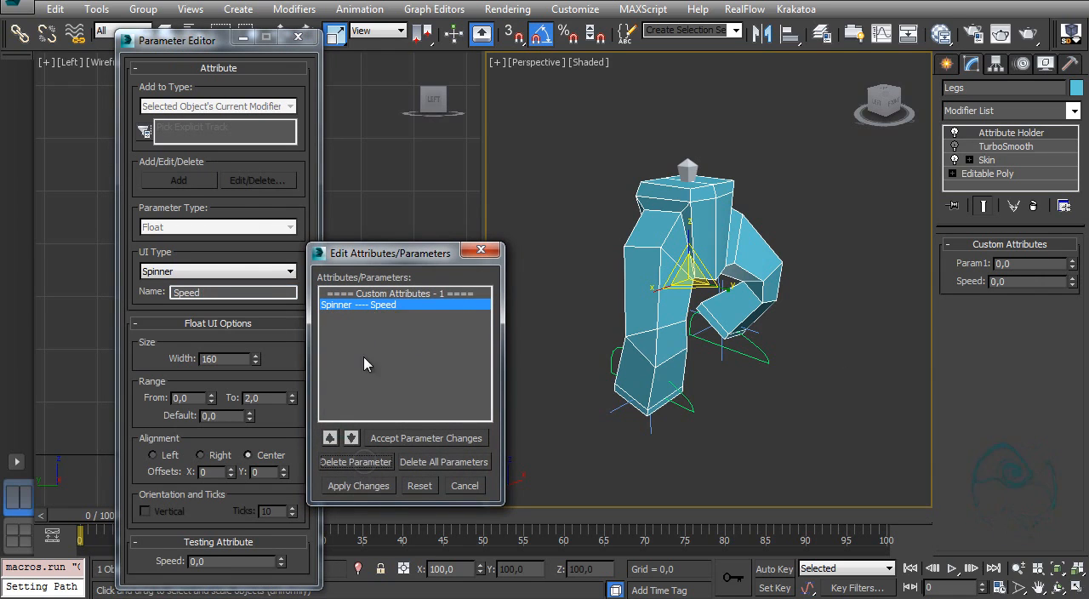
click(362, 486)
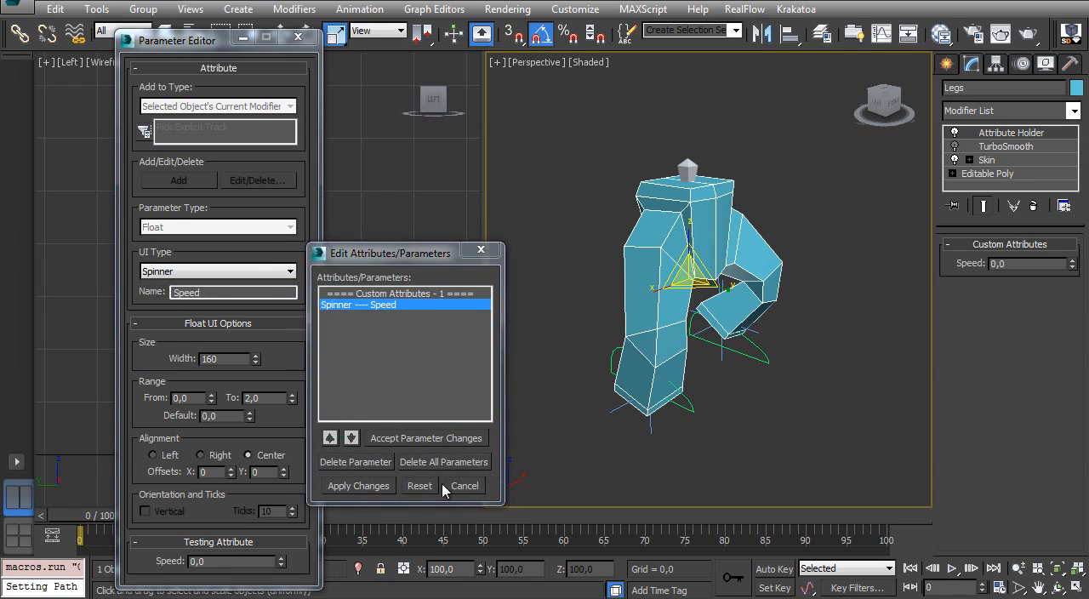
click(482, 250)
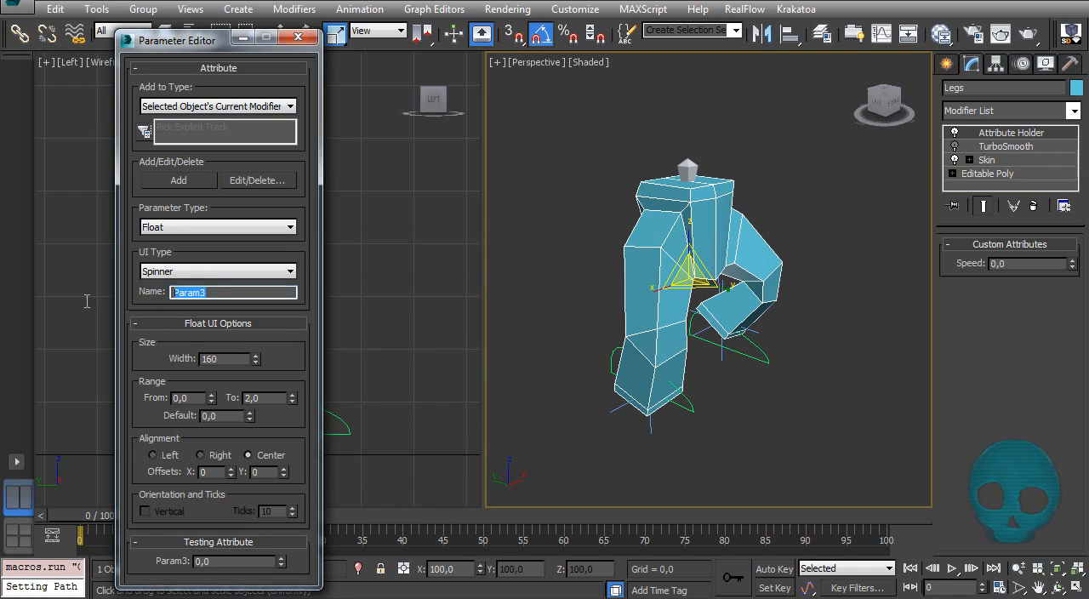
Step: Add a float spinner attribute named Shift with a range of 0 to 0.5
text(Shift)
alt+middle_drag(737, 317, 709, 363)
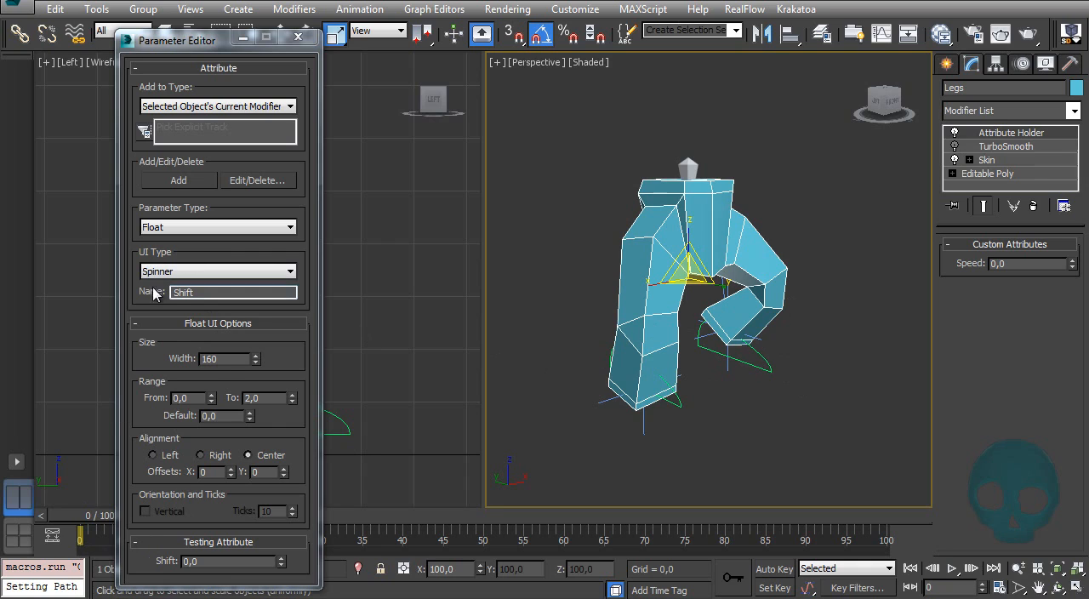
double_click(264, 403)
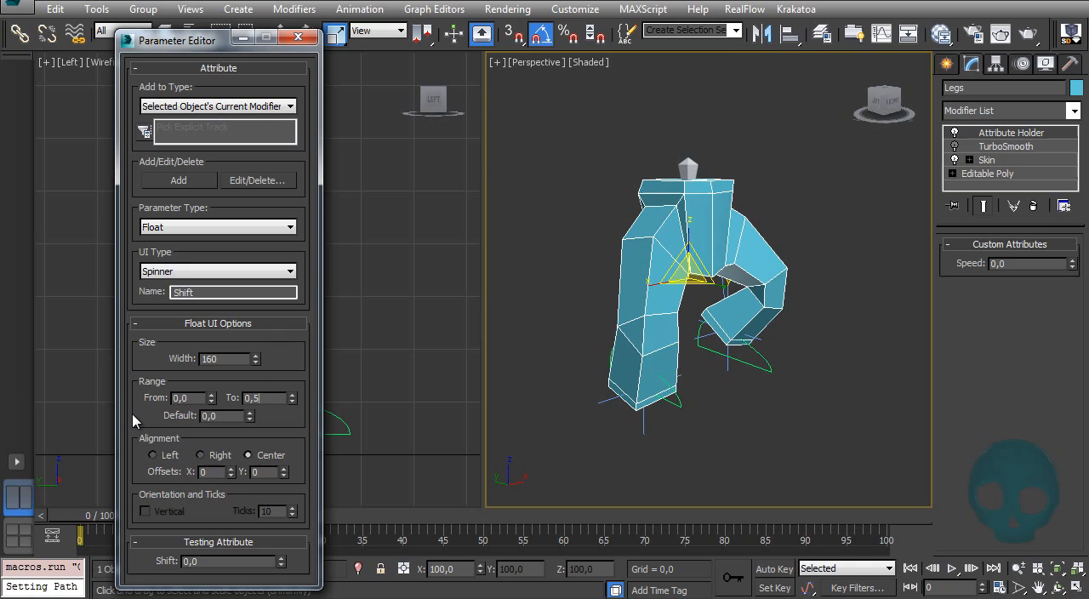
click(195, 188)
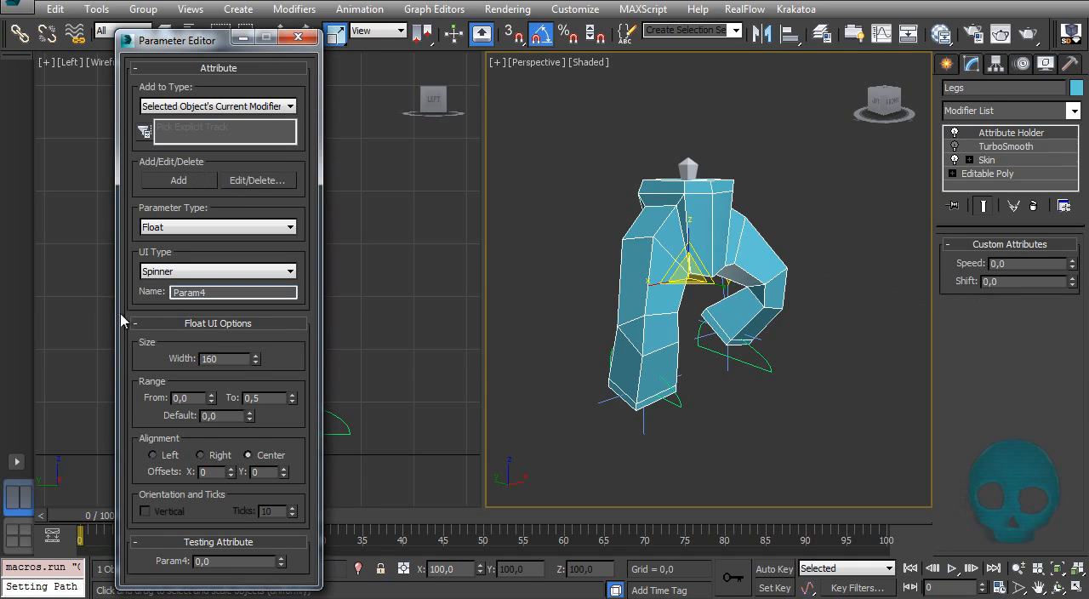
Step: Add a float spinner attribute named Scale with a range of 0 to 2 and try out the Shift spinner
double_click(222, 293)
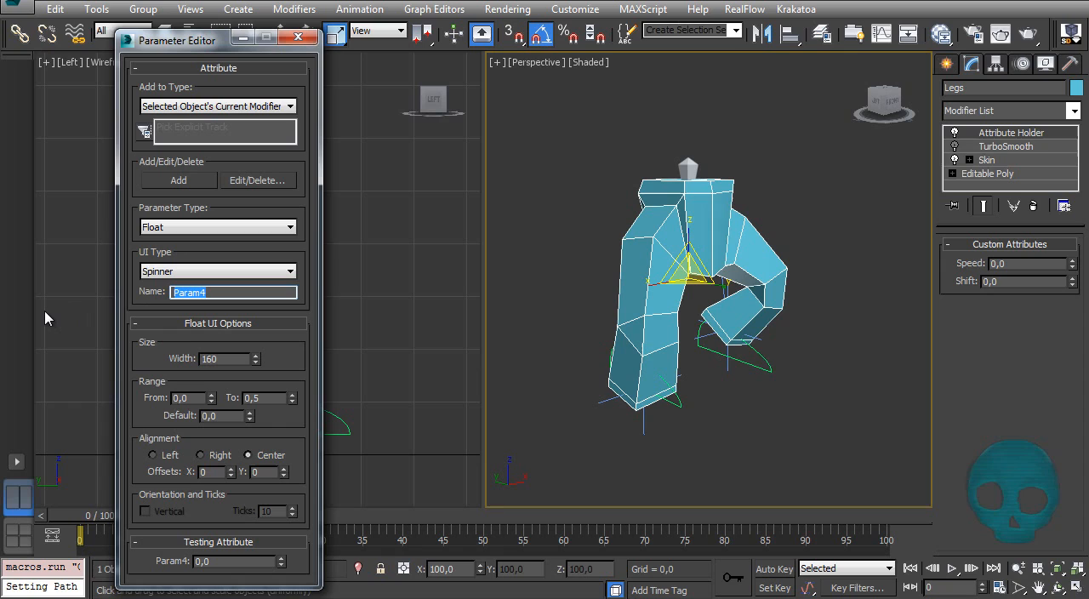
text(Scale)
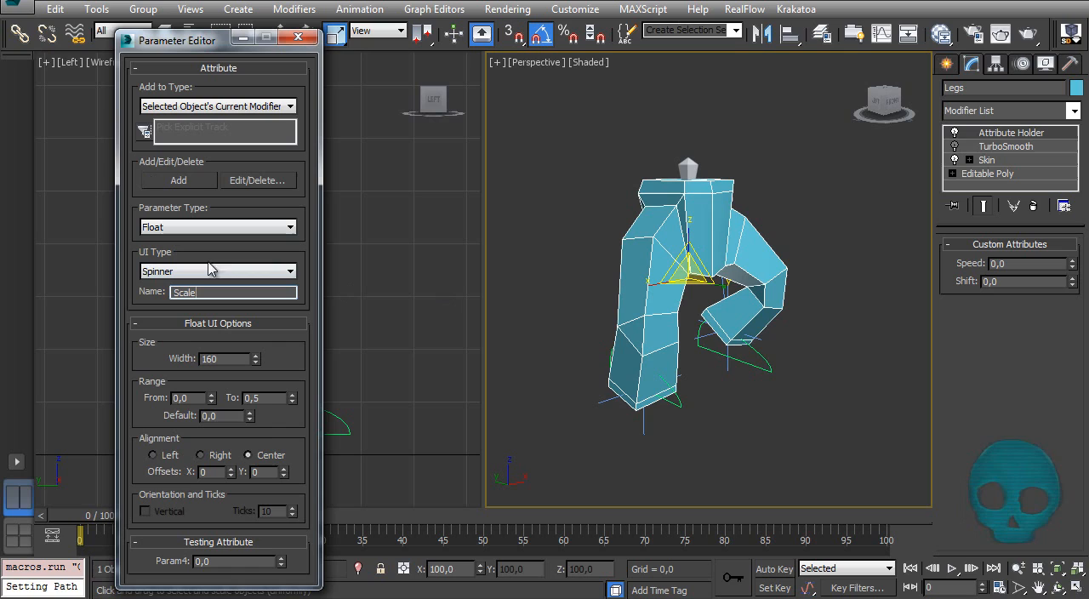
key(Return)
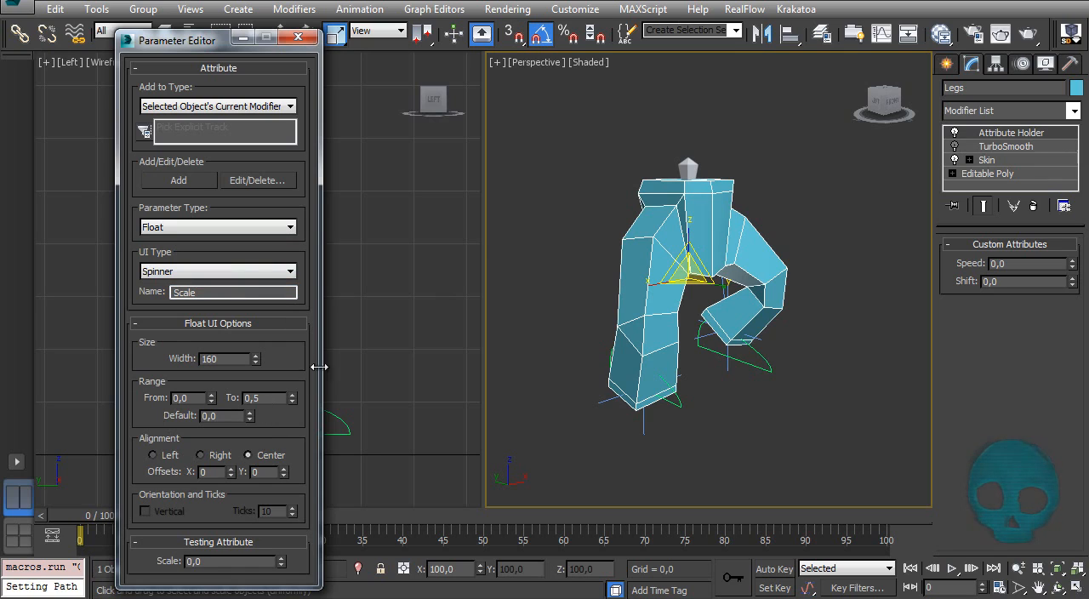
double_click(267, 399)
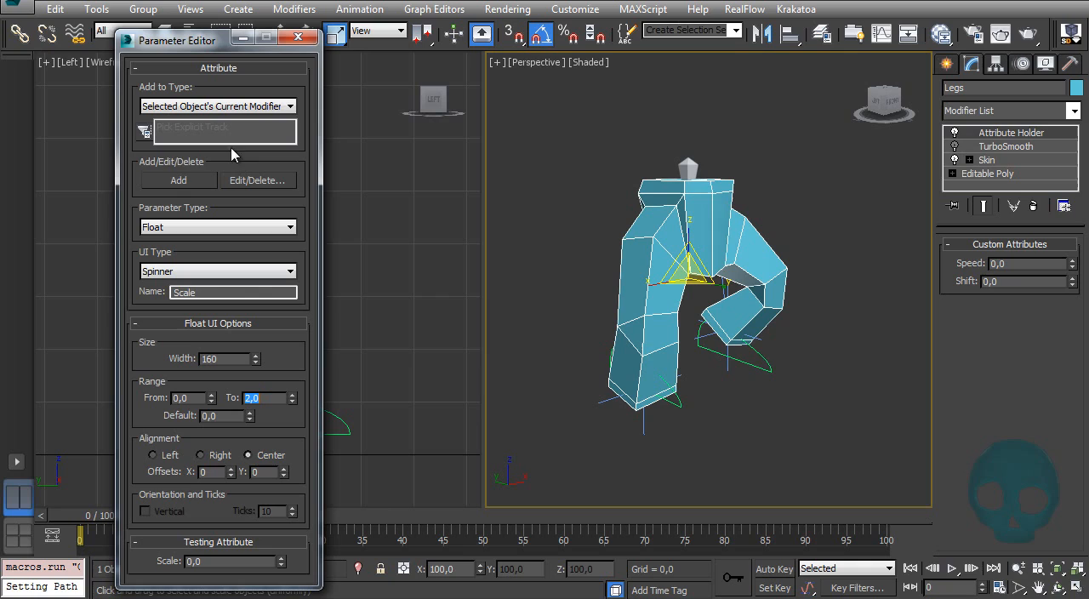
click(176, 183)
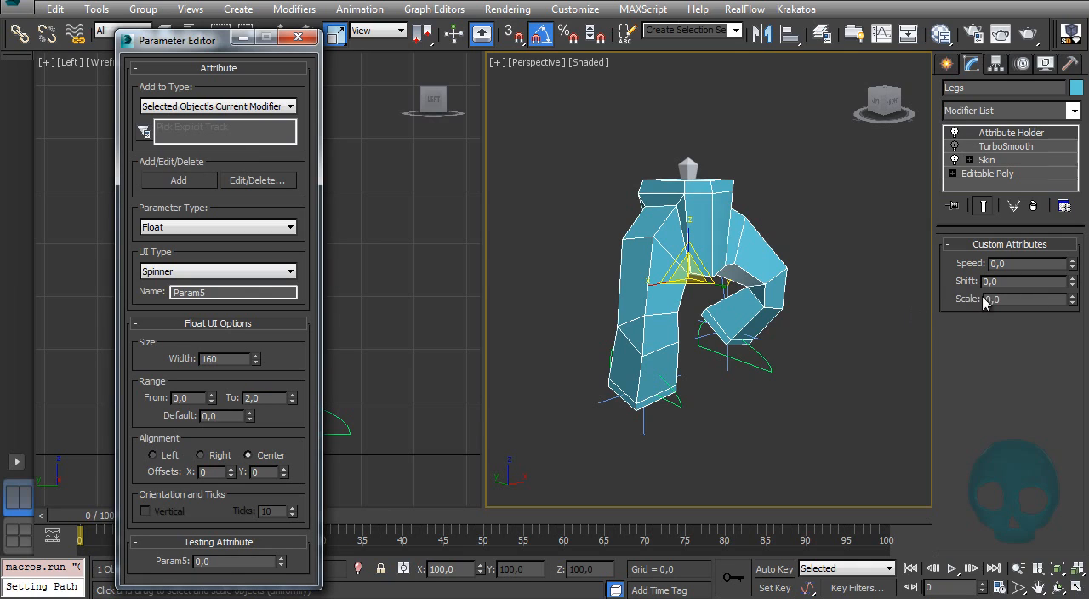
drag(1073, 308, 1080, 241)
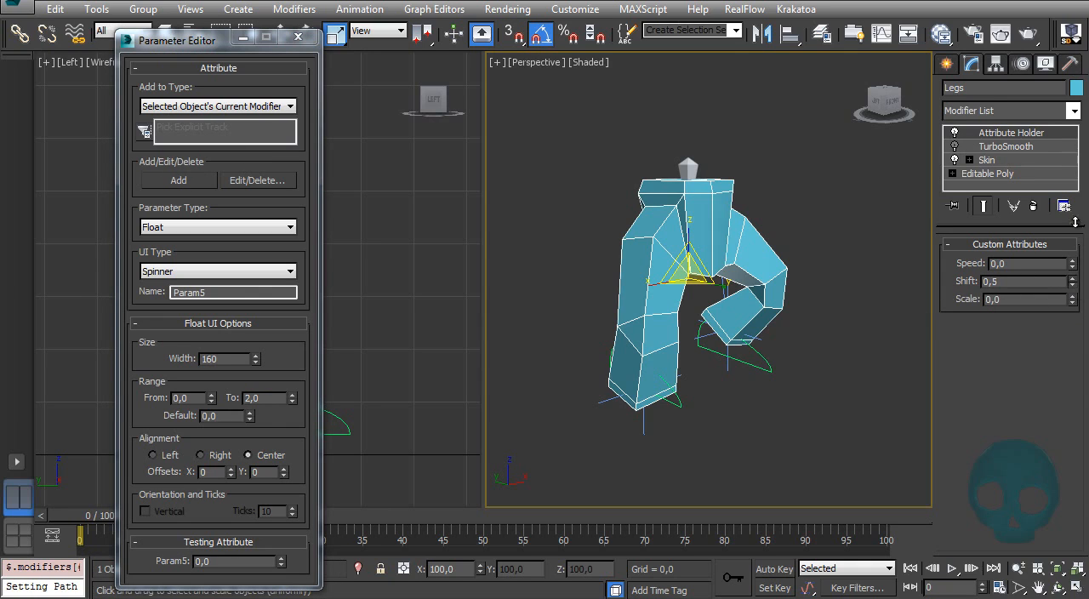
Step: Select IK Chain001 at the front foot and bring up its motion controller assignments
alt+middle_drag(670, 286, 658, 322)
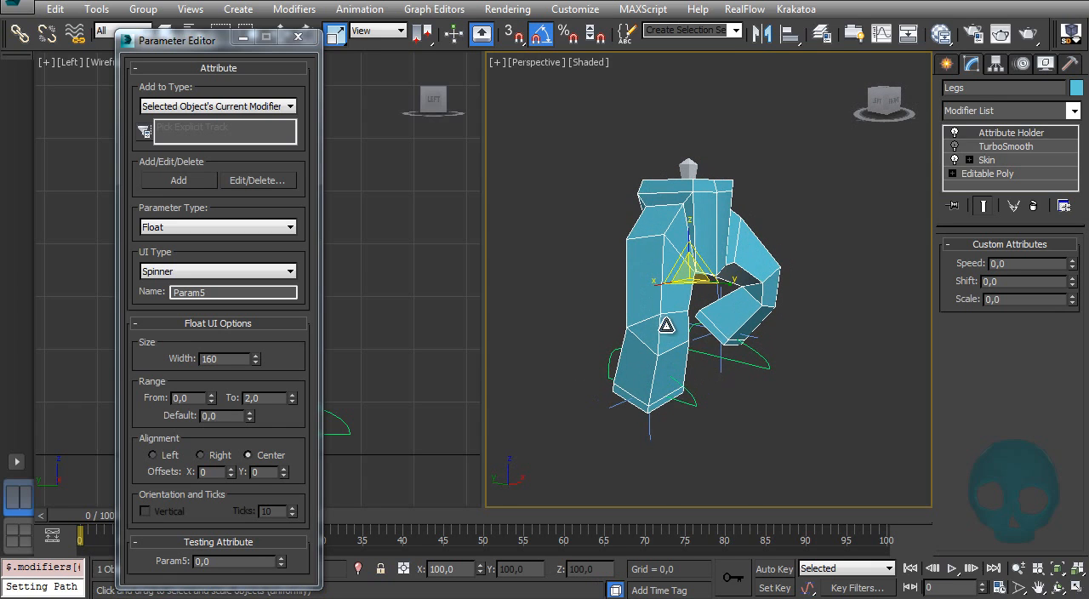
click(679, 436)
key(w)
alt+middle_drag(703, 354, 674, 368)
click(1024, 65)
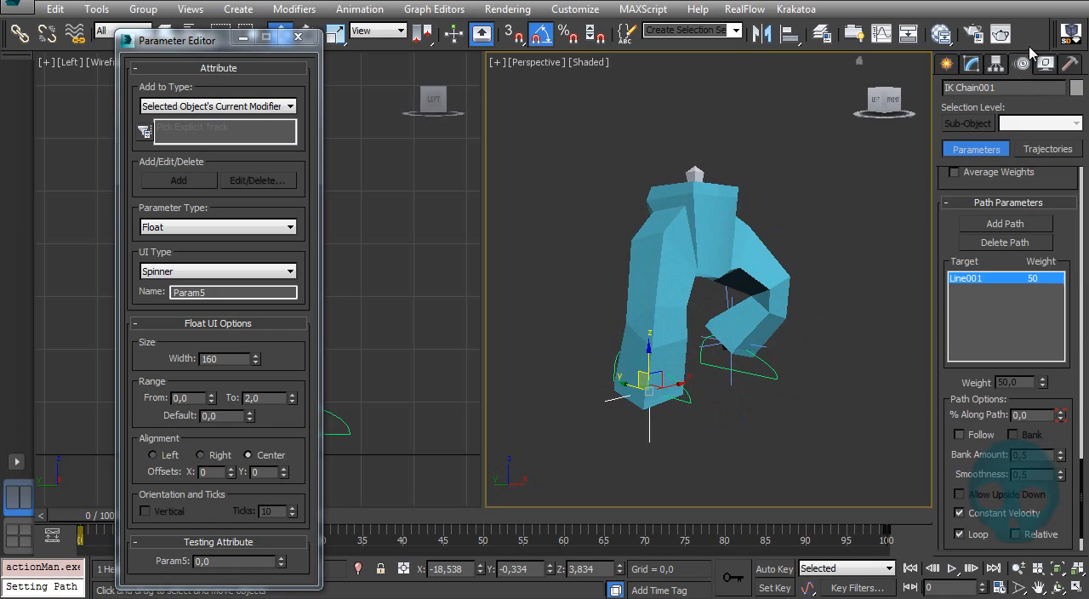
scroll(953, 223, up, 5)
drag(1050, 198, 1004, 591)
drag(953, 212, 937, 574)
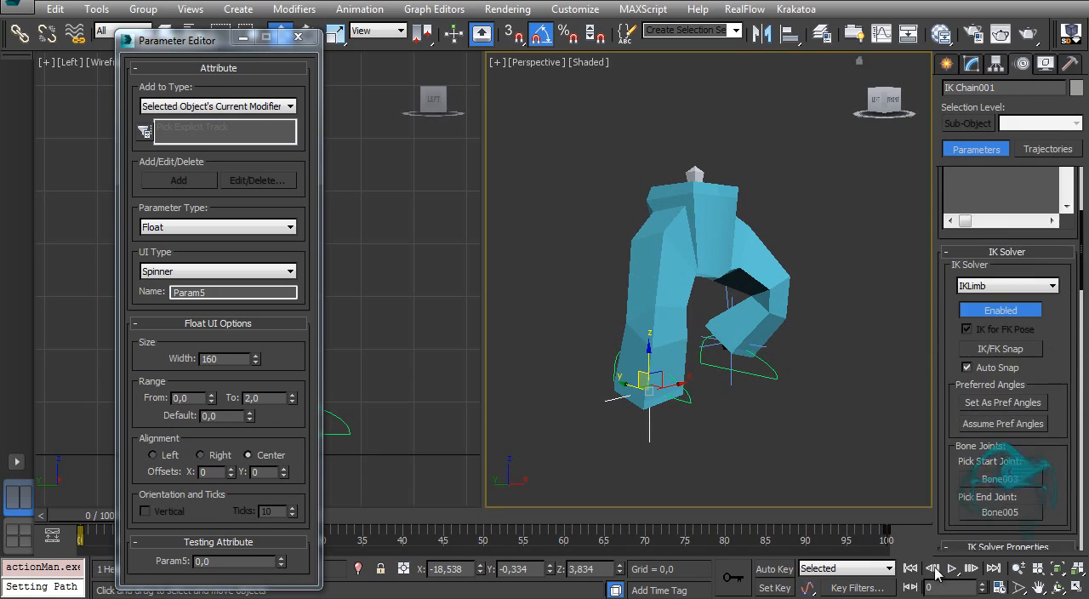
drag(957, 237, 957, 482)
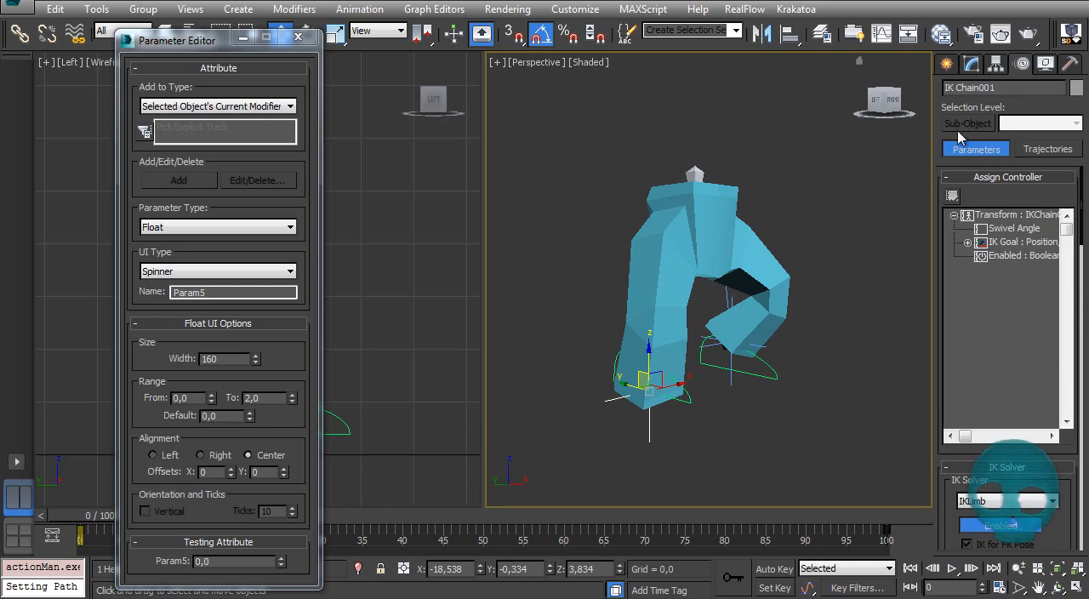
Step: Assign a Float Expression controller to the Percent track of IK Chain001's path constraint
click(1011, 242)
click(968, 242)
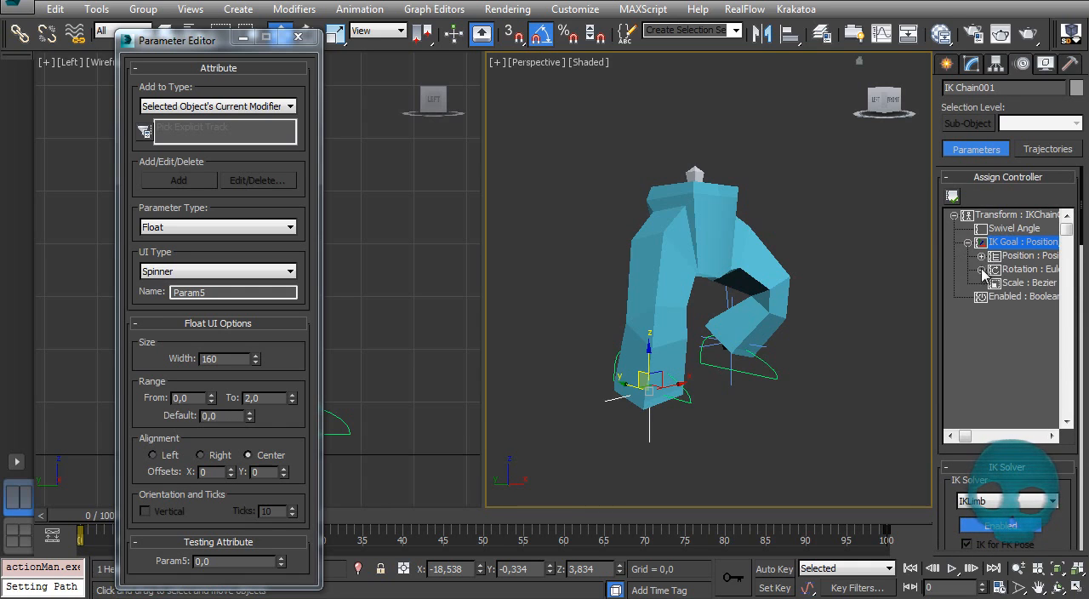
click(982, 256)
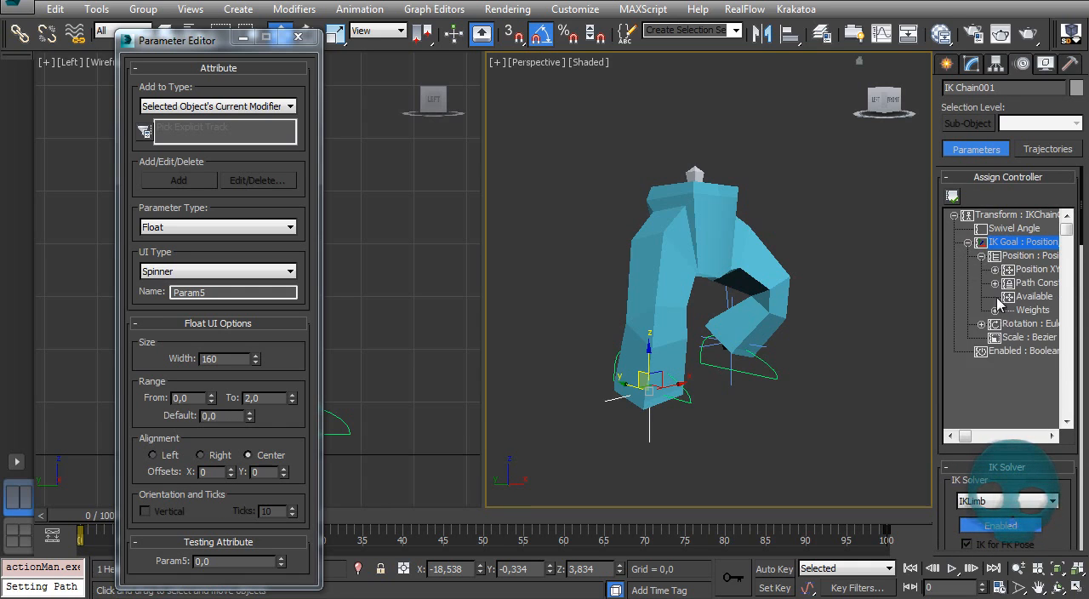
click(995, 282)
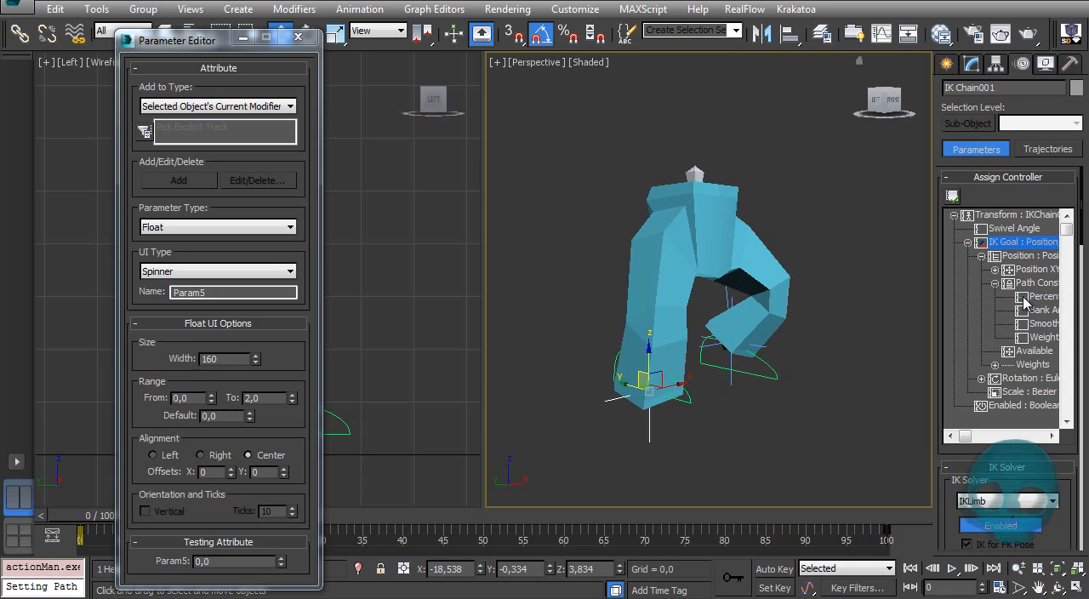
click(1033, 298)
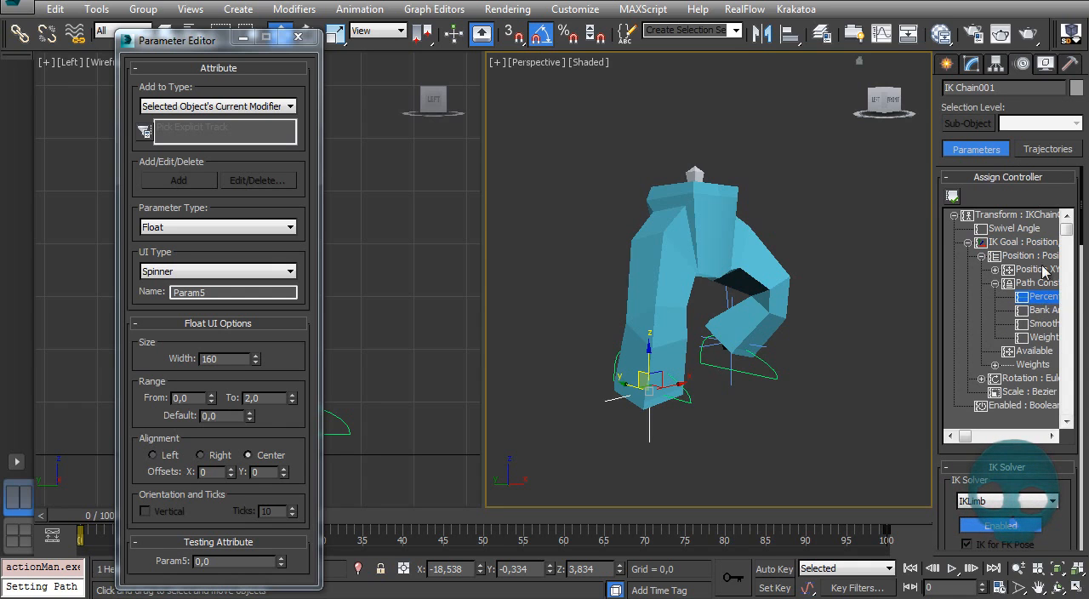
click(954, 196)
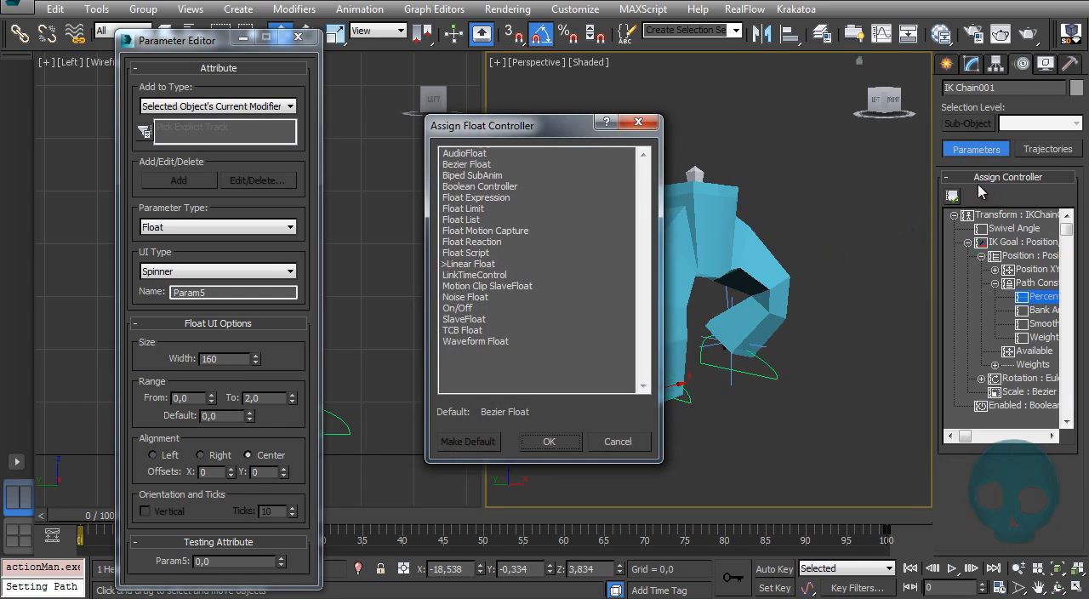
click(492, 198)
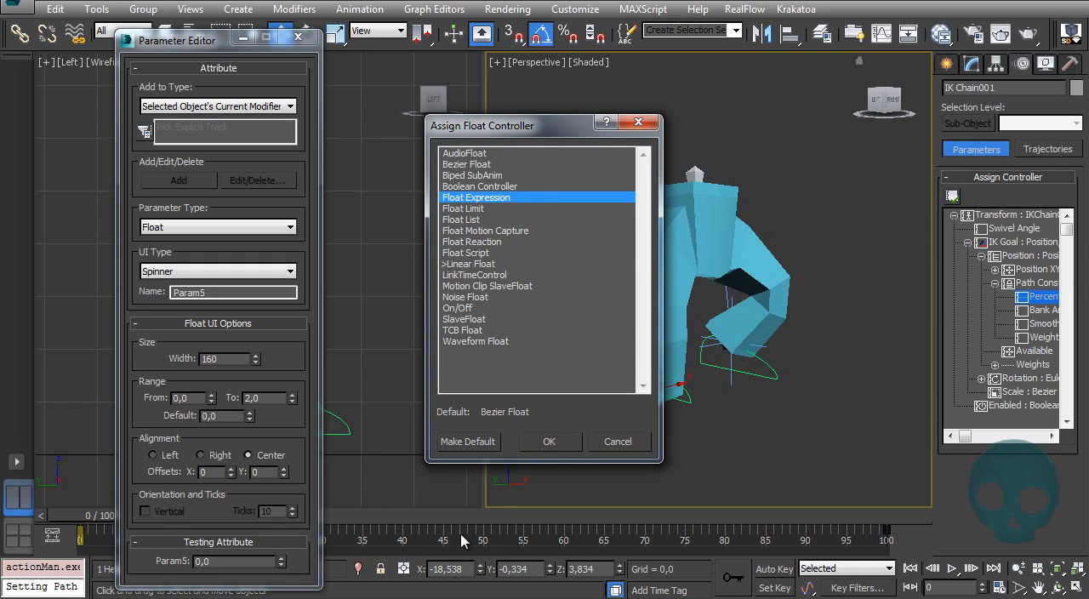
click(563, 453)
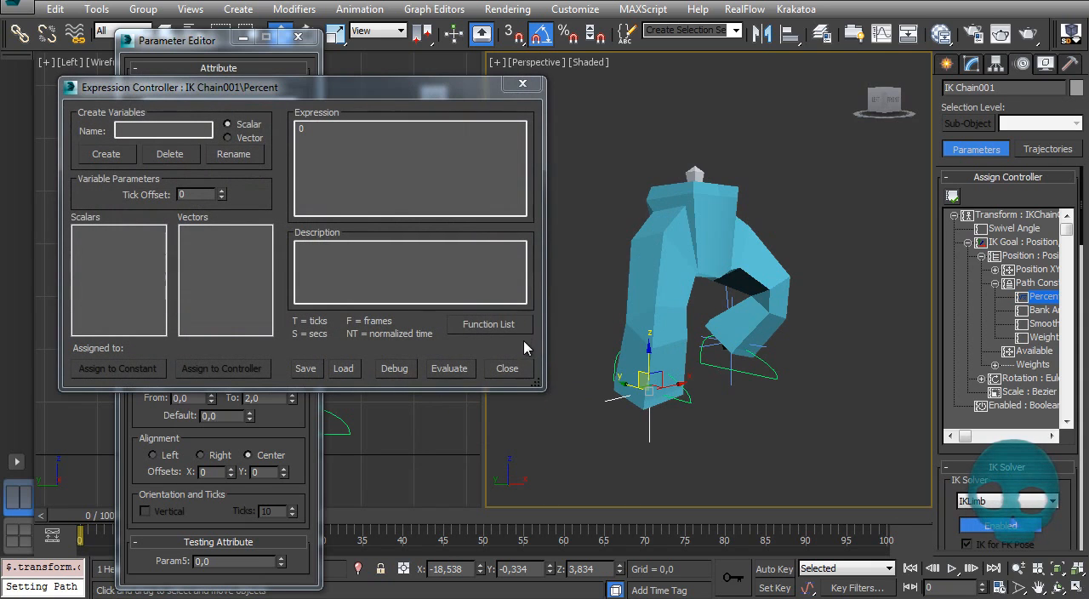
Step: Create a scalar variable named Speed in the expression controller
click(137, 129)
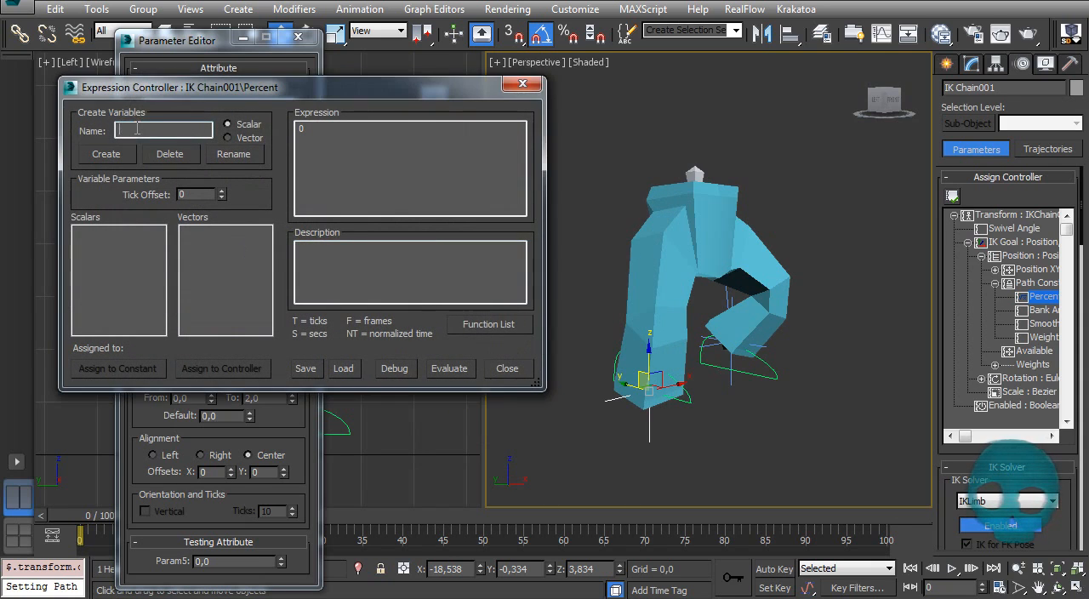
text(Speed)
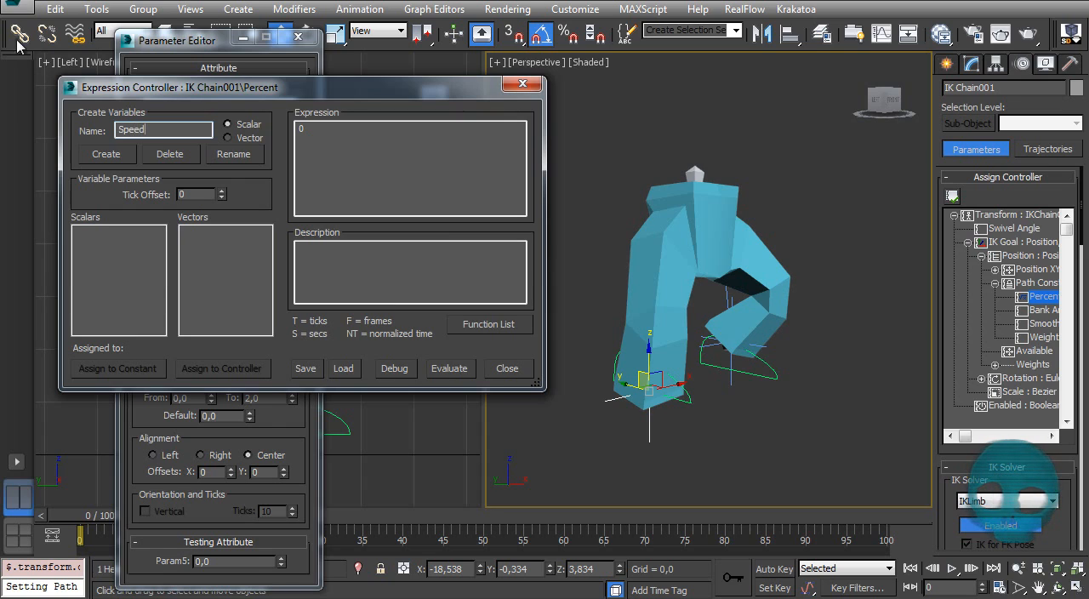
click(102, 154)
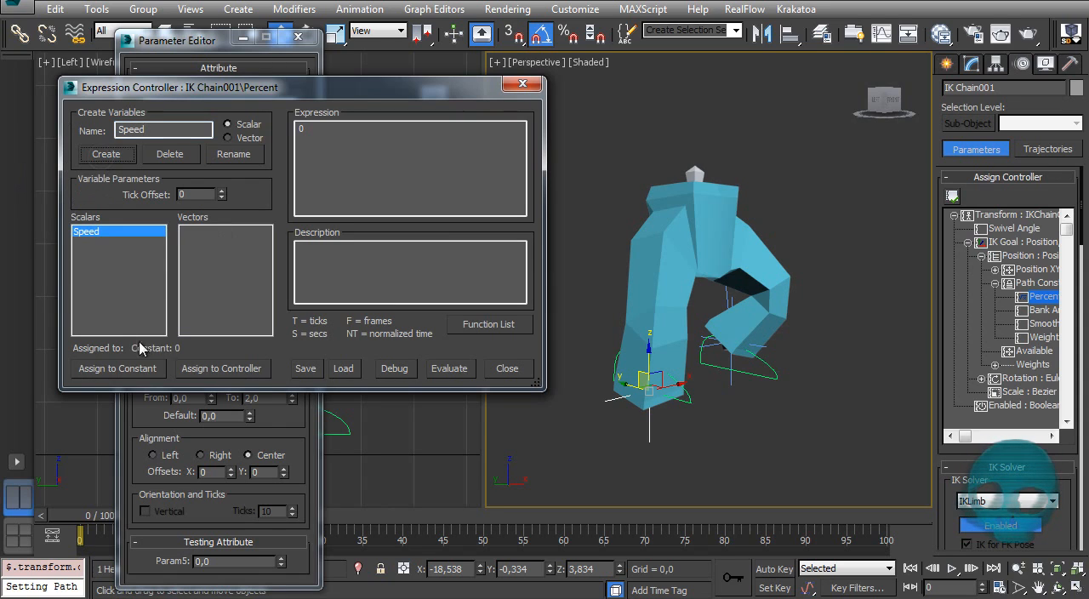
Step: Link the Speed variable to the speed track in the Legs' Attribute Holder custom attributes
click(225, 369)
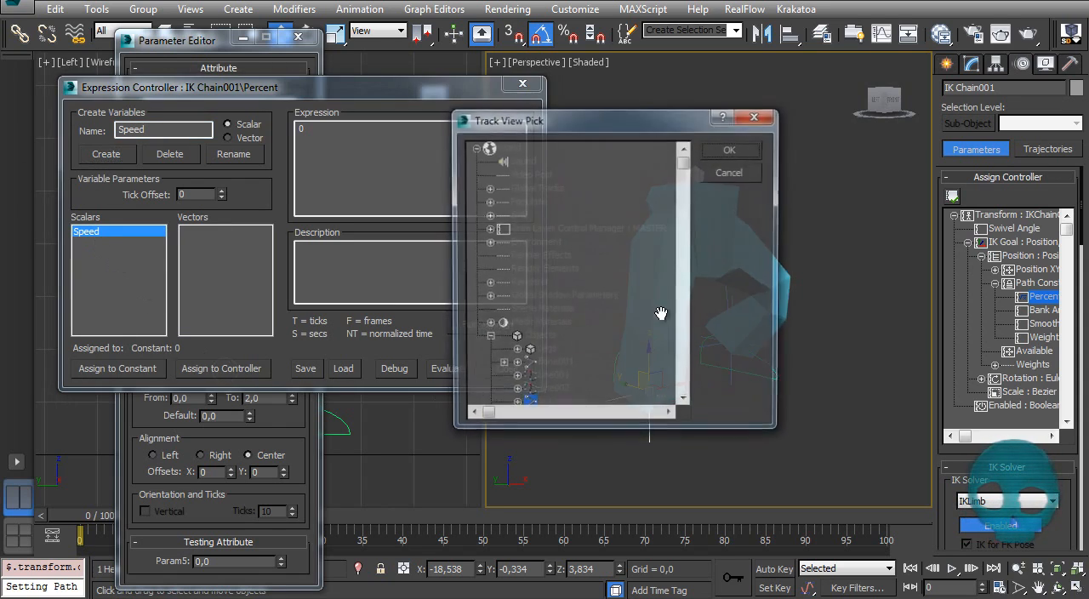
drag(640, 379, 622, 134)
drag(555, 244, 610, 398)
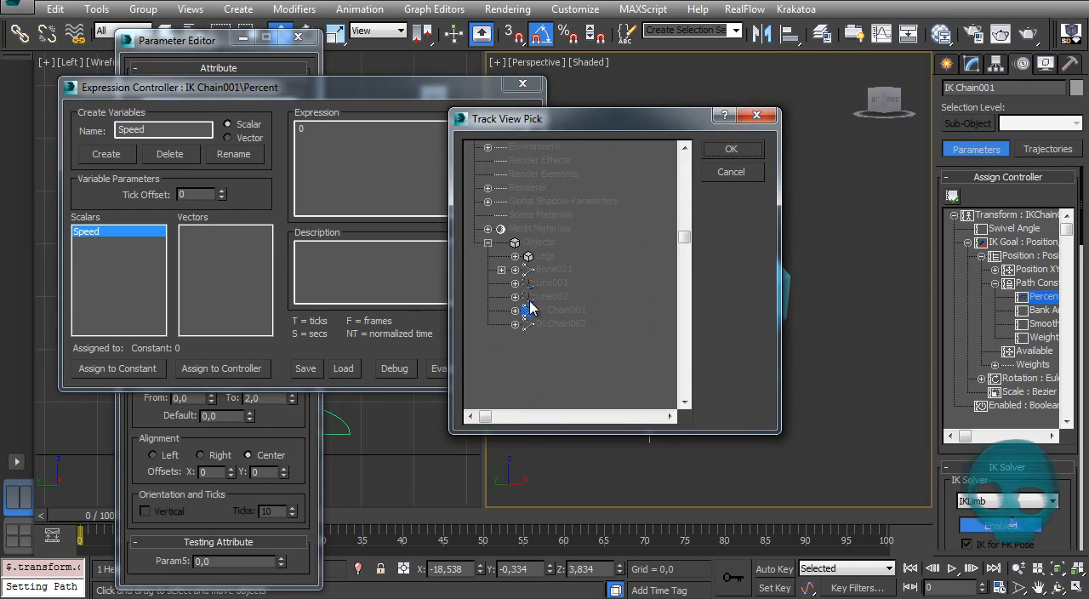
click(515, 256)
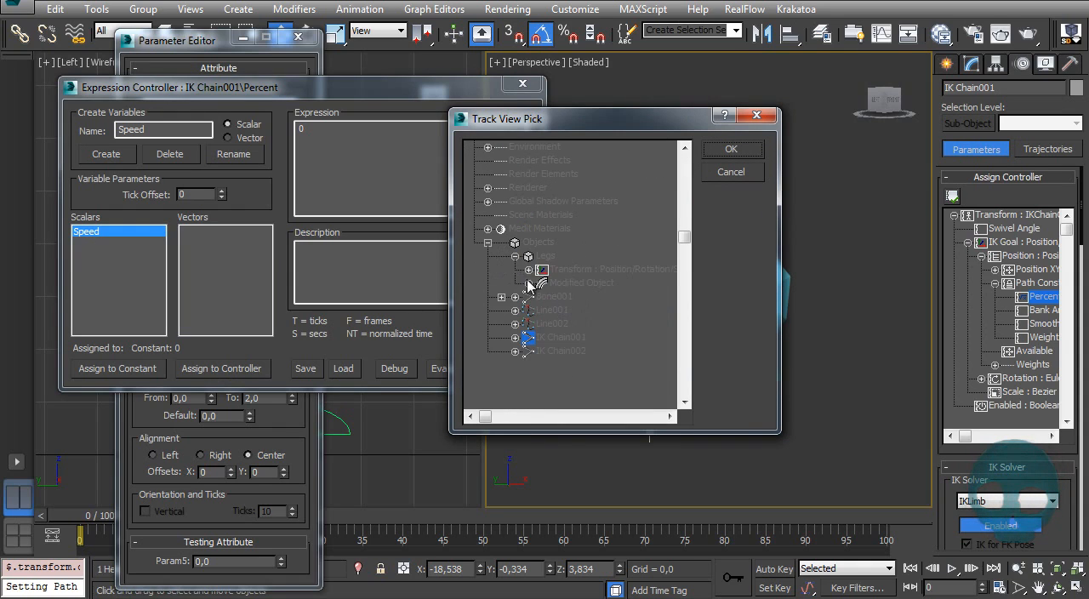
click(529, 284)
click(542, 297)
click(556, 311)
click(604, 325)
click(730, 150)
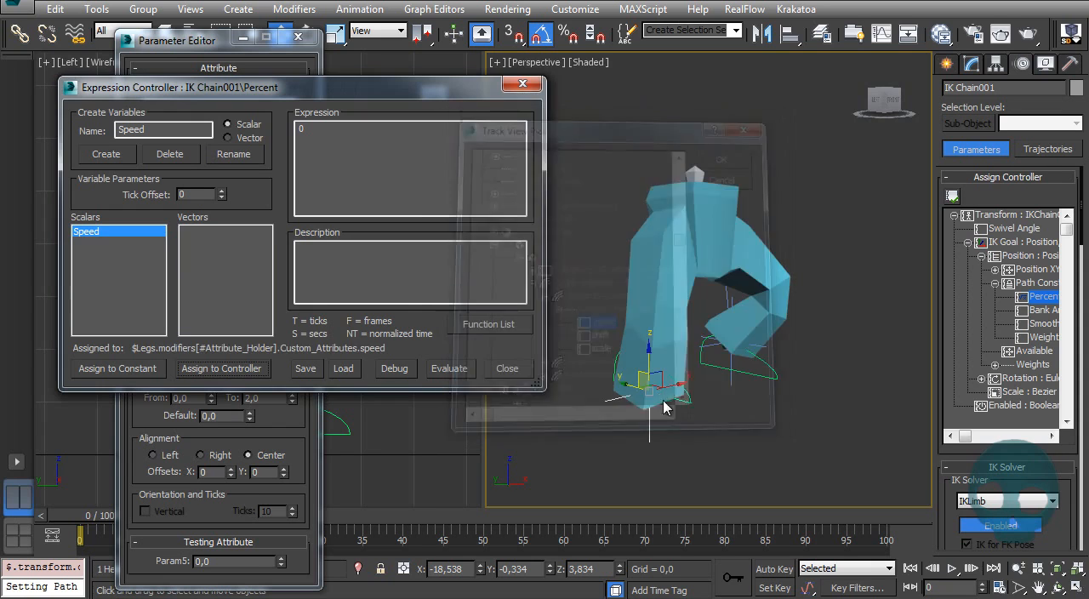
Step: Set the Percent expression of IK Chain001 to Speed*S and evaluate it
alt+middle_drag(720, 274, 735, 337)
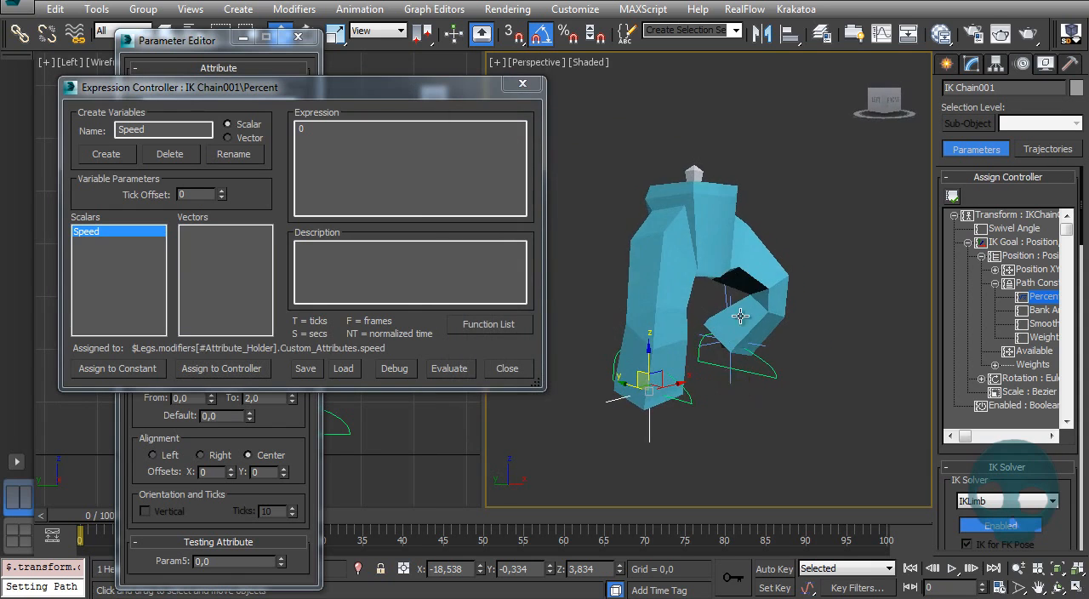
click(338, 132)
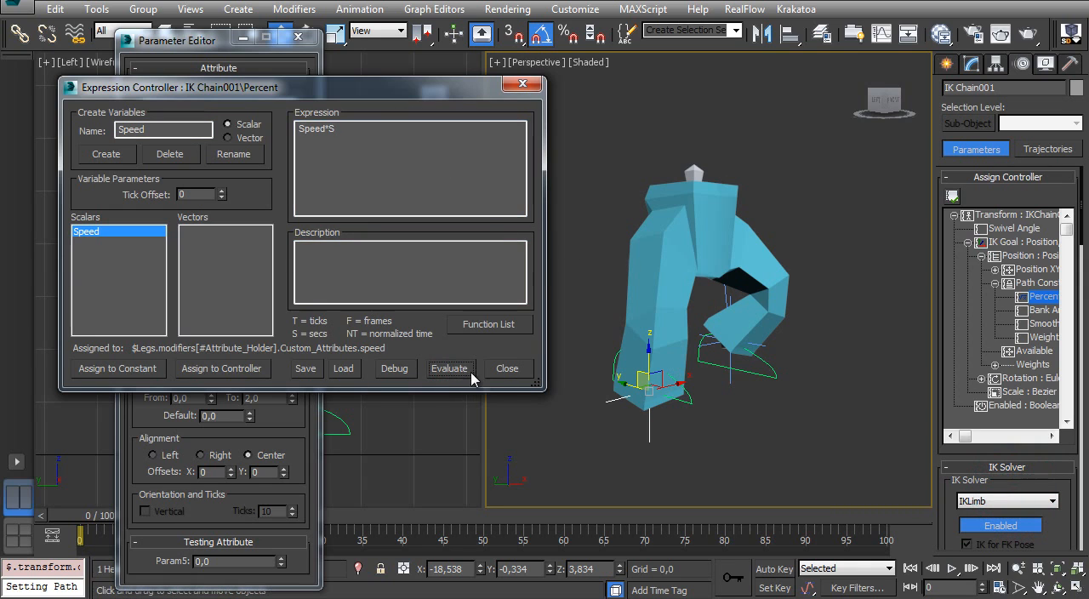
mouse_move(828, 300)
alt+middle_down()
mouse_move(790, 323)
mouse_move(819, 313)
alt+middle_up()
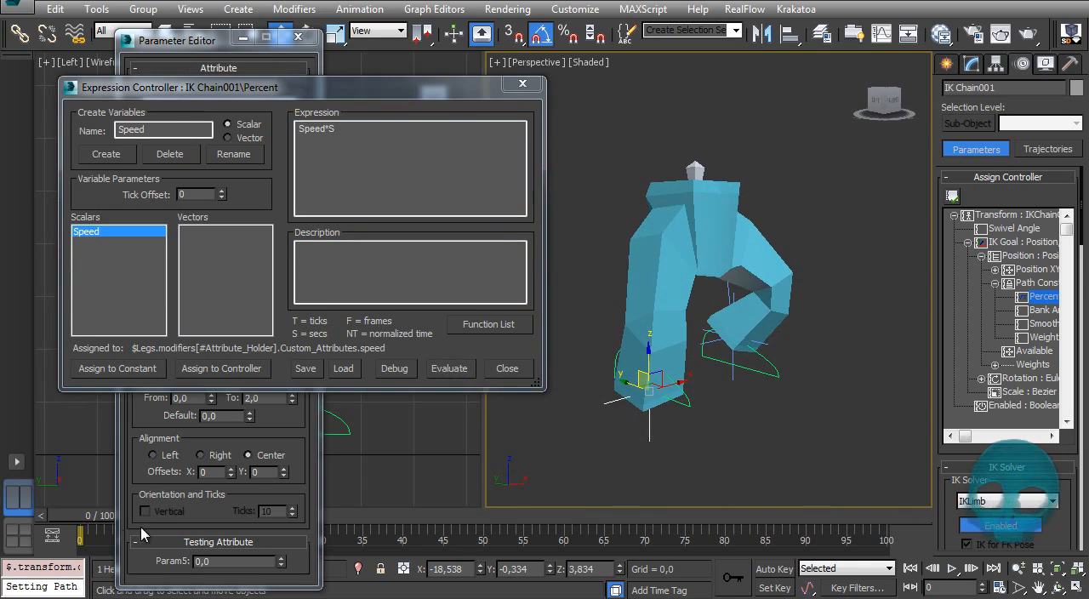
Step: Select the Legs mesh, play the animation and set its Speed attribute to 1
click(971, 63)
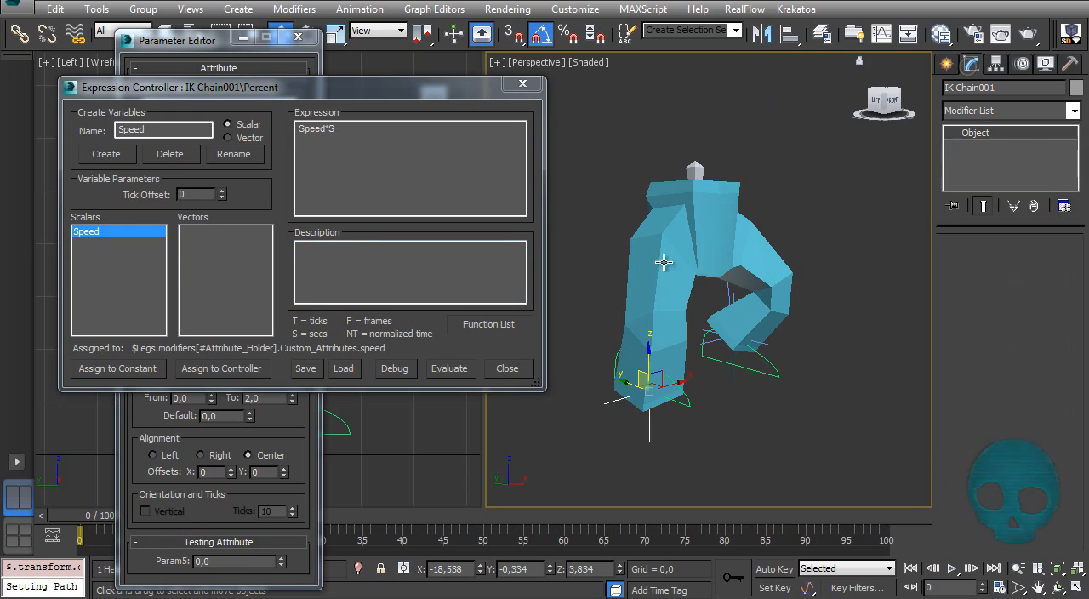
click(650, 227)
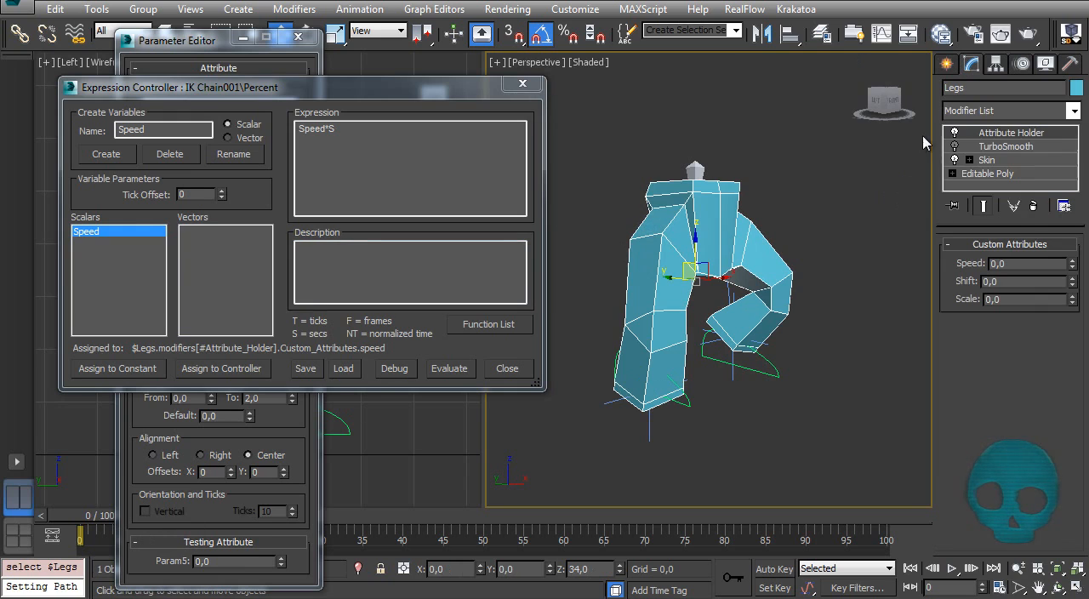
click(953, 568)
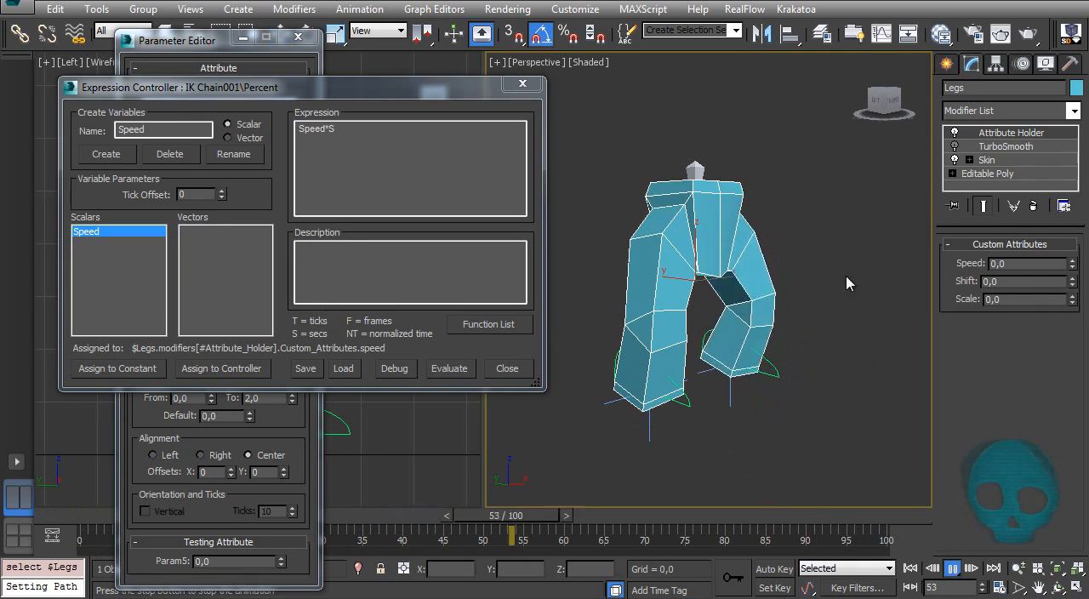
double_click(1007, 263)
text(1)
key(Return)
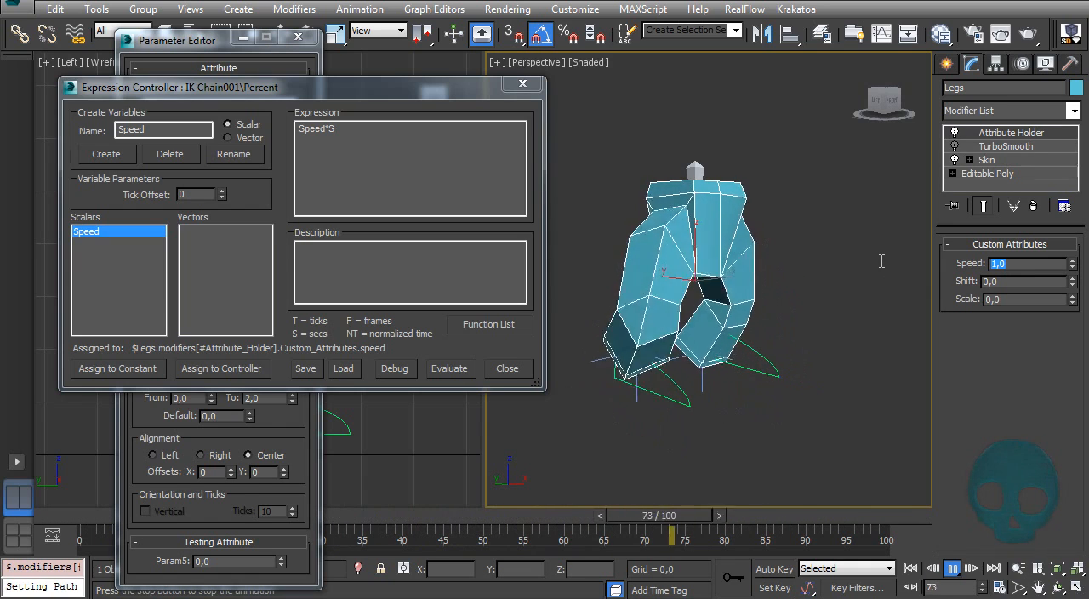
Step: Try Speed values of 2 and 0,1 during playback, restore it to 1, and return to the first frame
text(2)
key(Return)
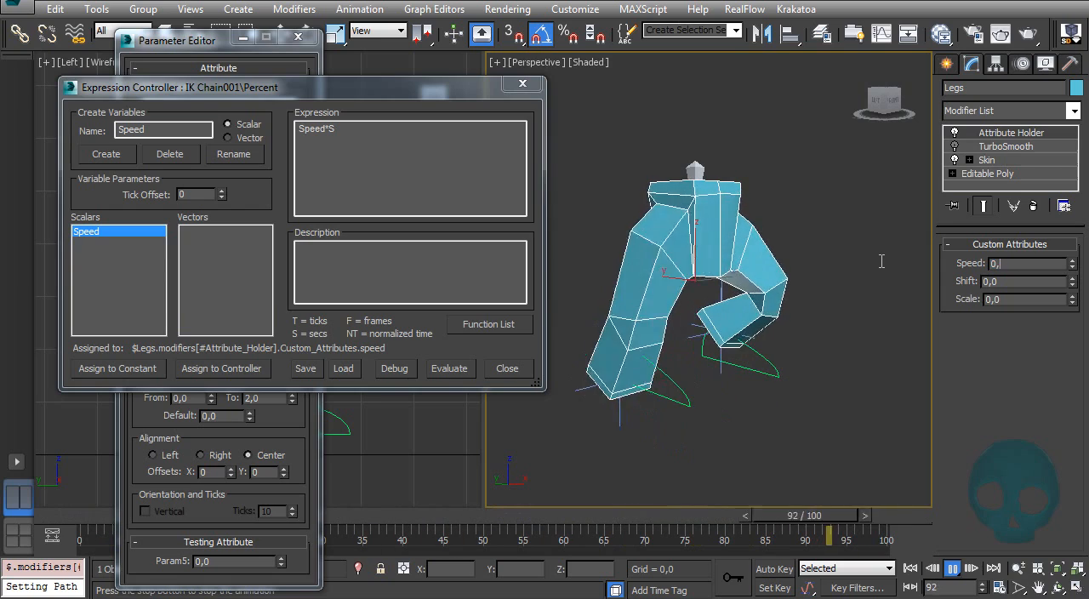
text(0,1)
key(Return)
text(1)
key(Return)
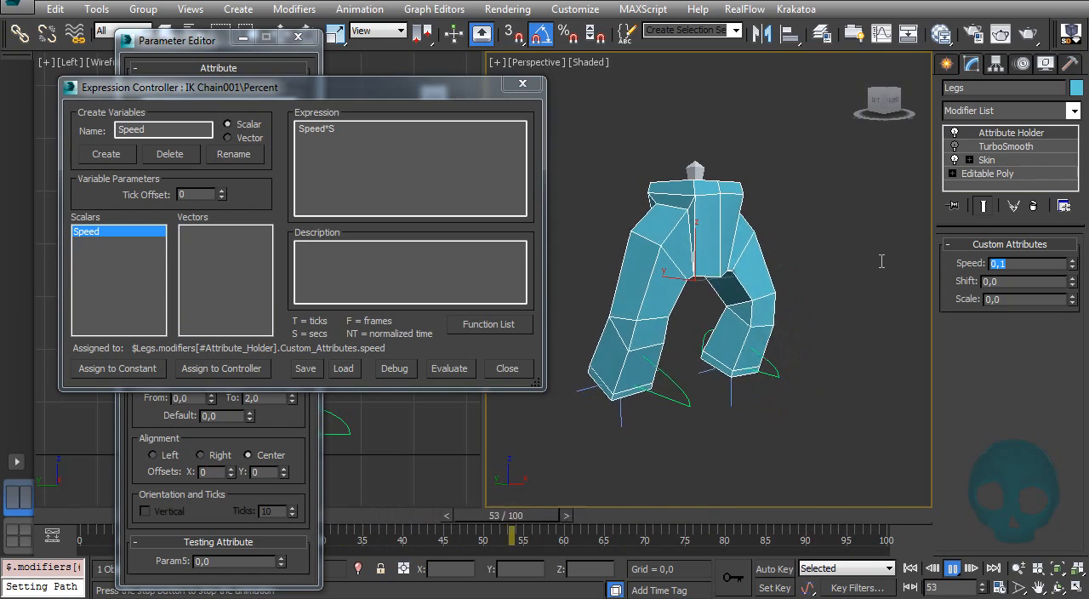
click(743, 332)
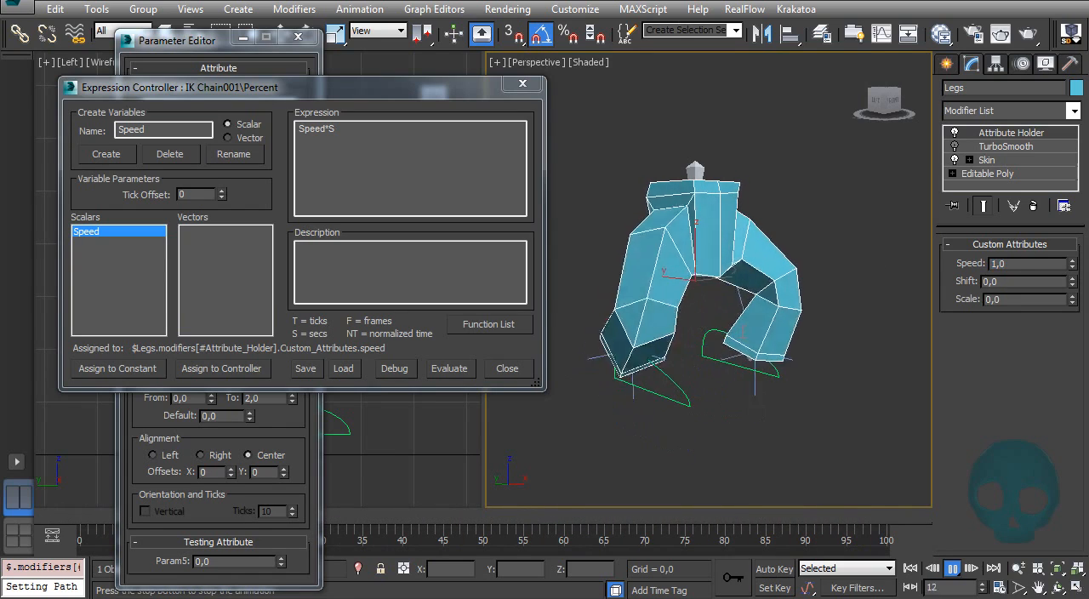
key(Escape)
key(Home)
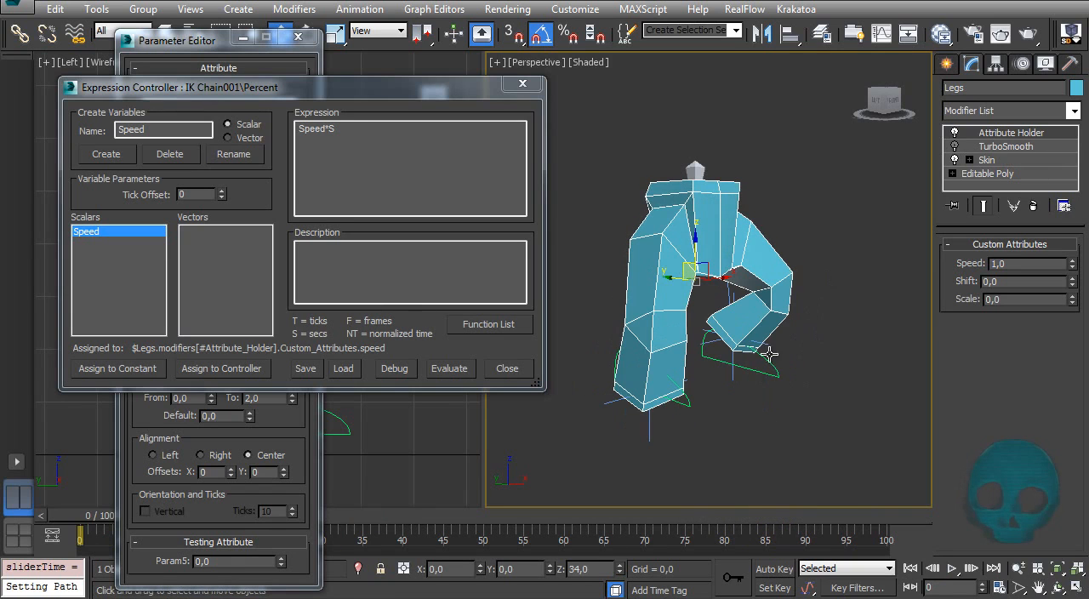
Step: Assign a Float Expression controller to the Percent track of IK Chain002's path constraint
click(735, 361)
click(1022, 64)
click(994, 242)
click(968, 243)
click(981, 256)
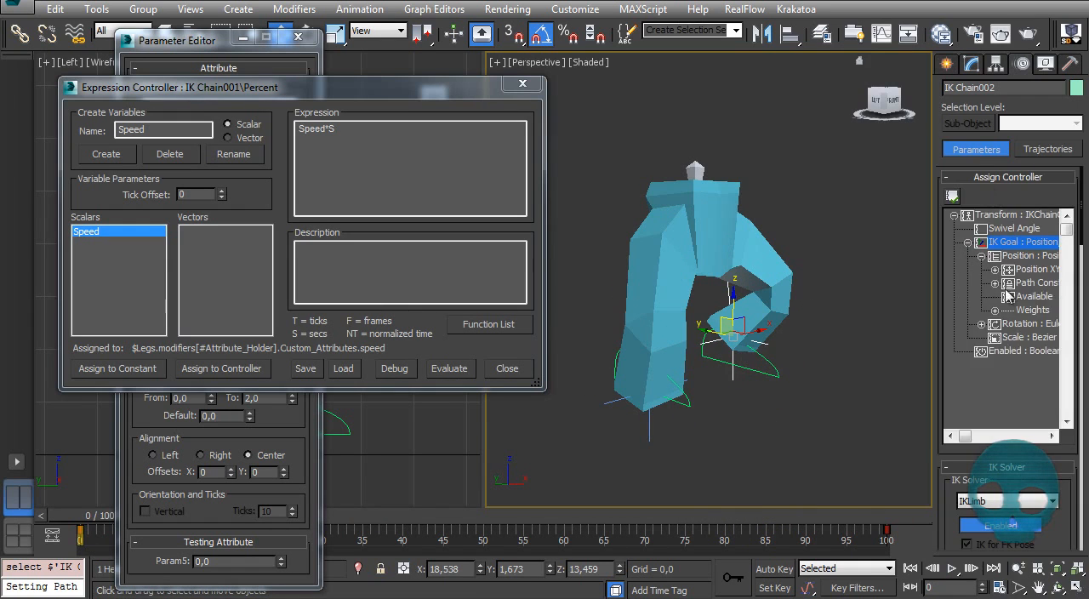
click(995, 283)
click(1044, 297)
click(952, 196)
double_click(476, 199)
Step: Create a scalar variable named Speed for IK Chain002 and link it to the Legs' custom speed attribute
click(141, 131)
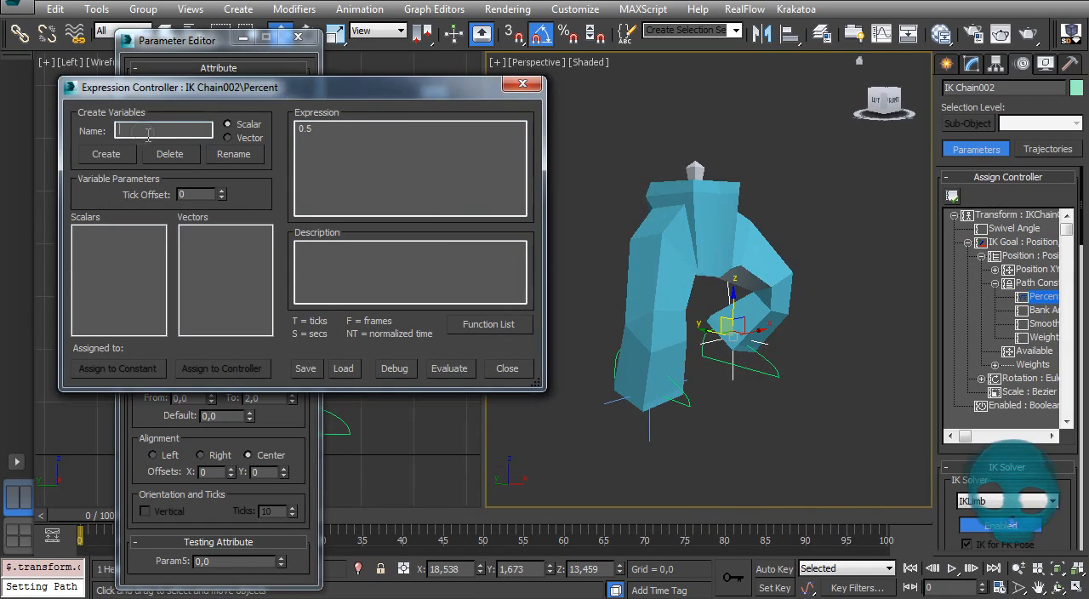
text(Speed)
click(115, 155)
click(223, 369)
scroll(616, 304, down, 1)
click(588, 378)
click(732, 149)
Step: Set the Percent expression of IK Chain002 to Speed*S, evaluate it and preview the animation
drag(319, 129, 192, 134)
text(Speed*S)
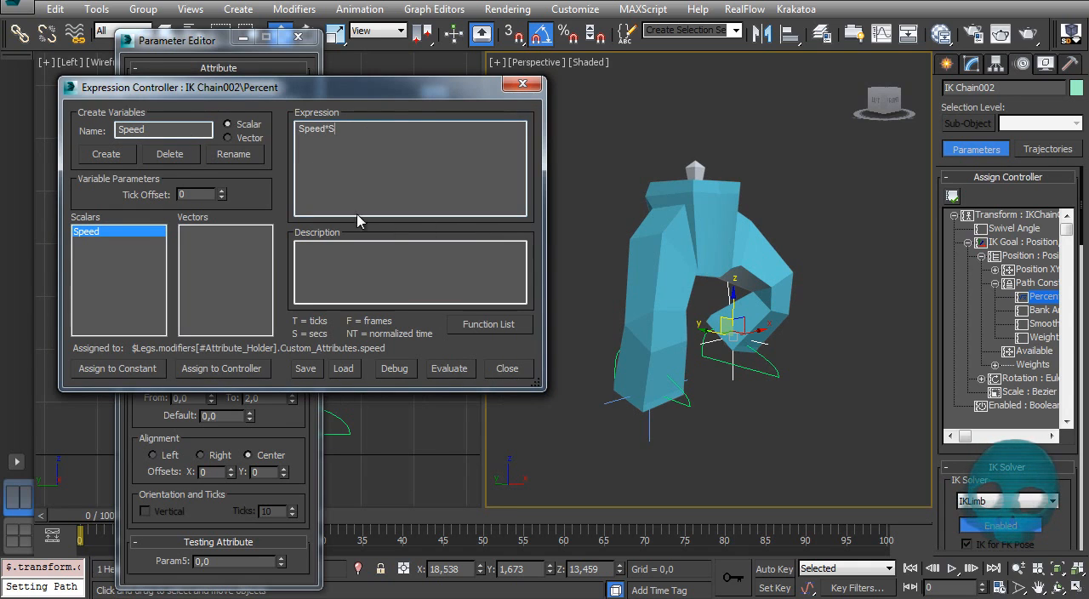
click(470, 369)
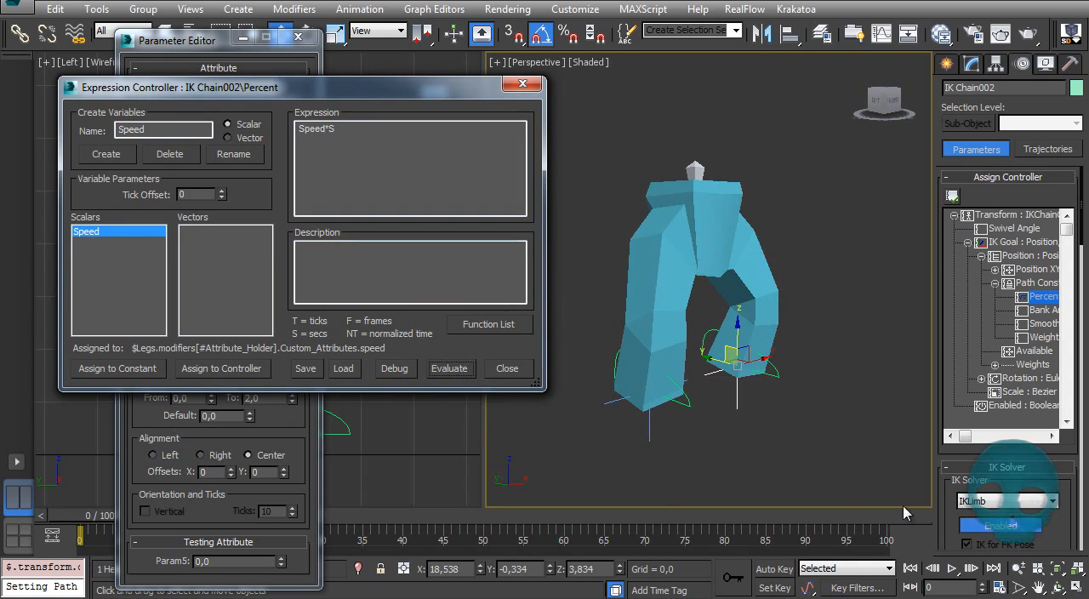
click(952, 568)
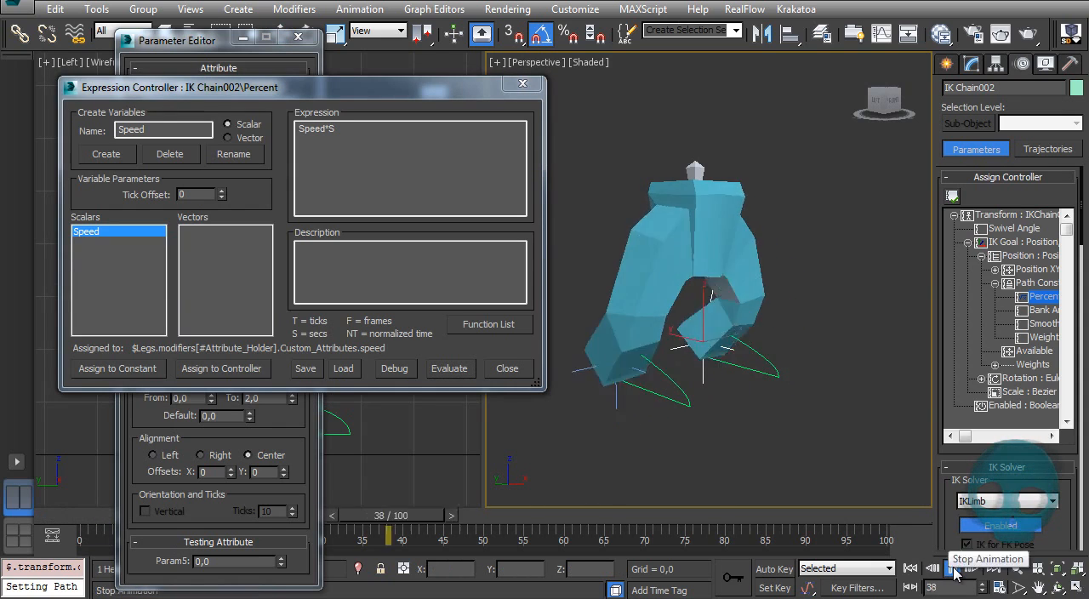
click(952, 569)
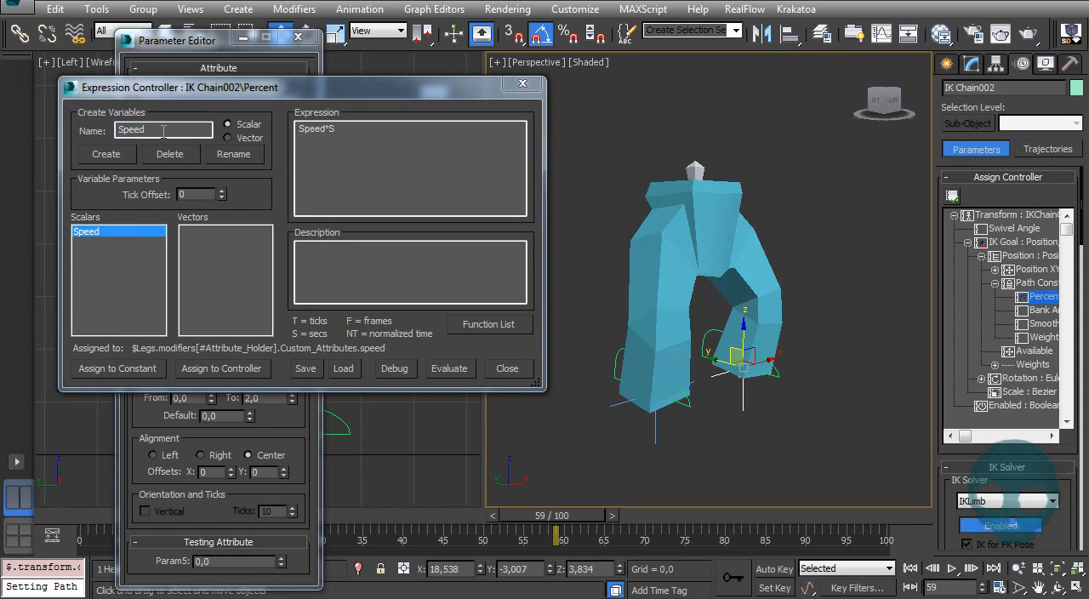
Step: Create a scalar variable named Shift for IK Chain002's Percent expression and link it to the Legs' custom shift attribute
drag(149, 131, 3, 179)
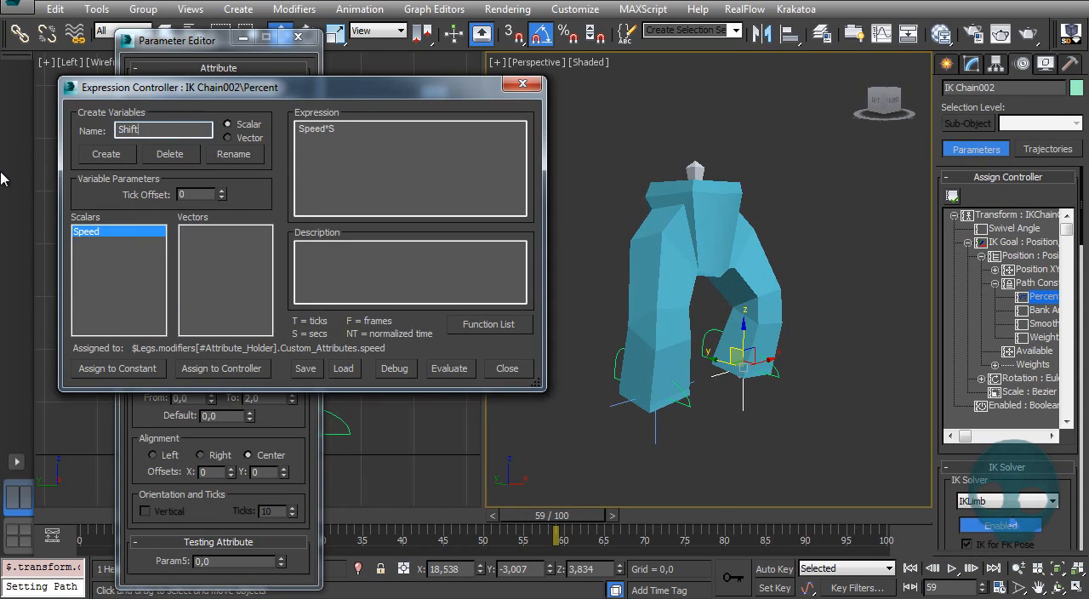
click(108, 160)
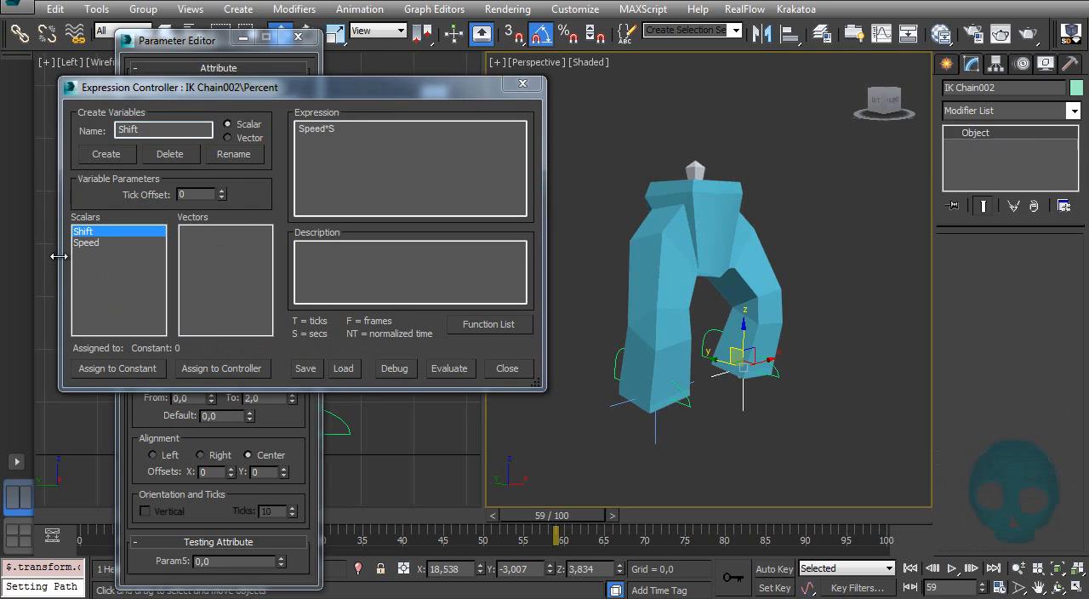
click(240, 371)
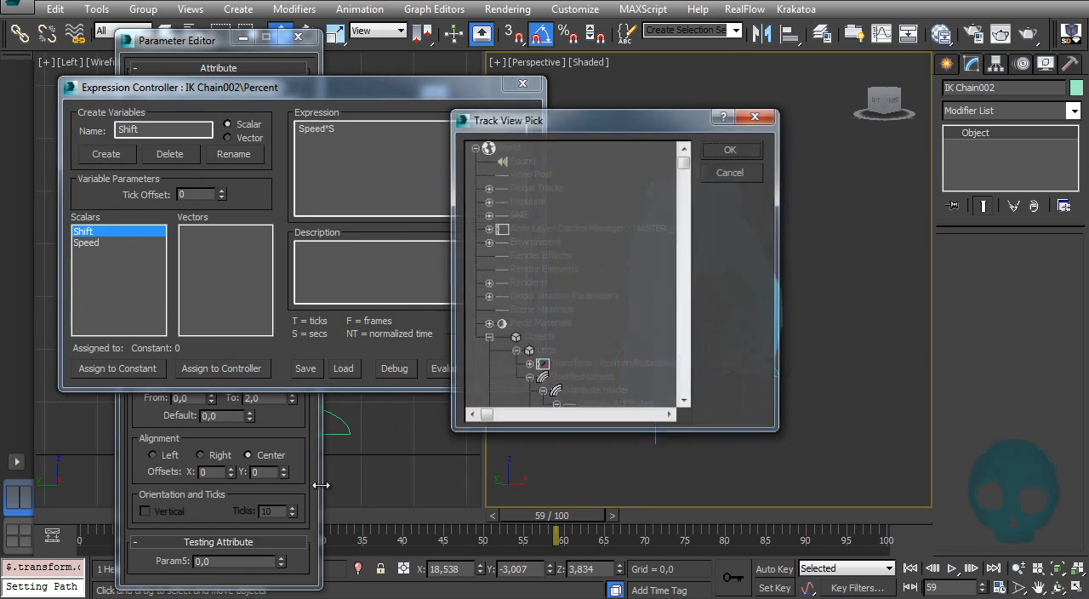
click(569, 283)
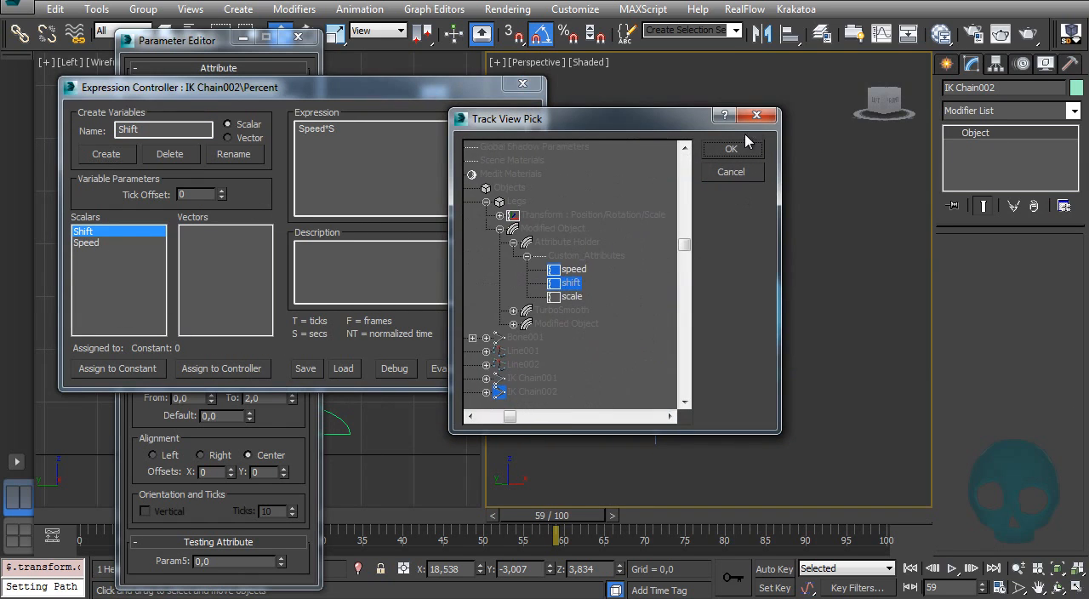
click(732, 149)
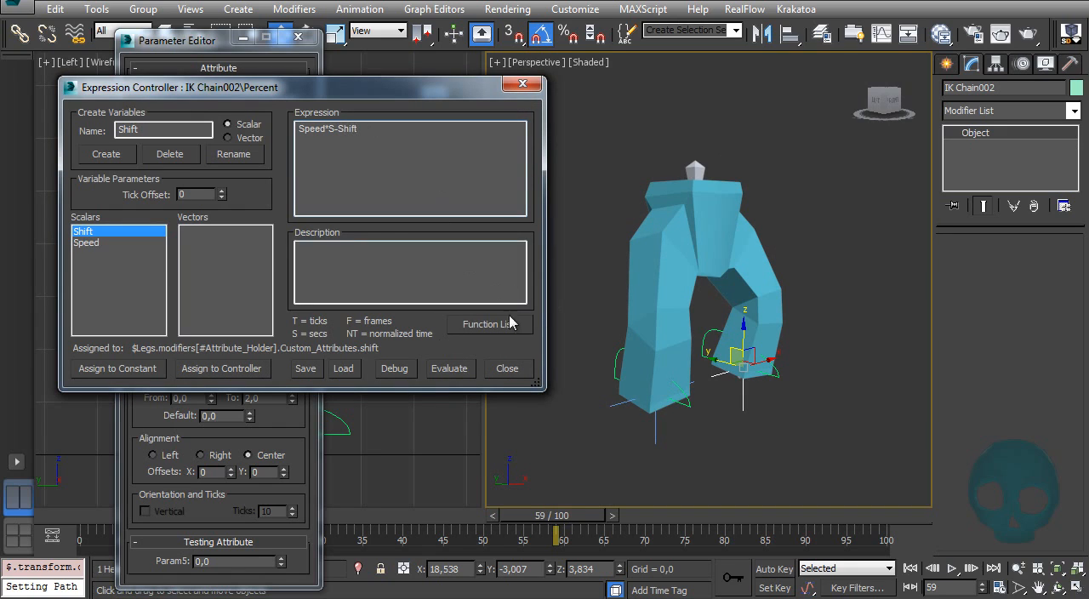
Step: Evaluate IK Chain002's Percent expression as Speed*S-Shift and set the Legs' Shift attribute to 0,5 during playback
click(452, 375)
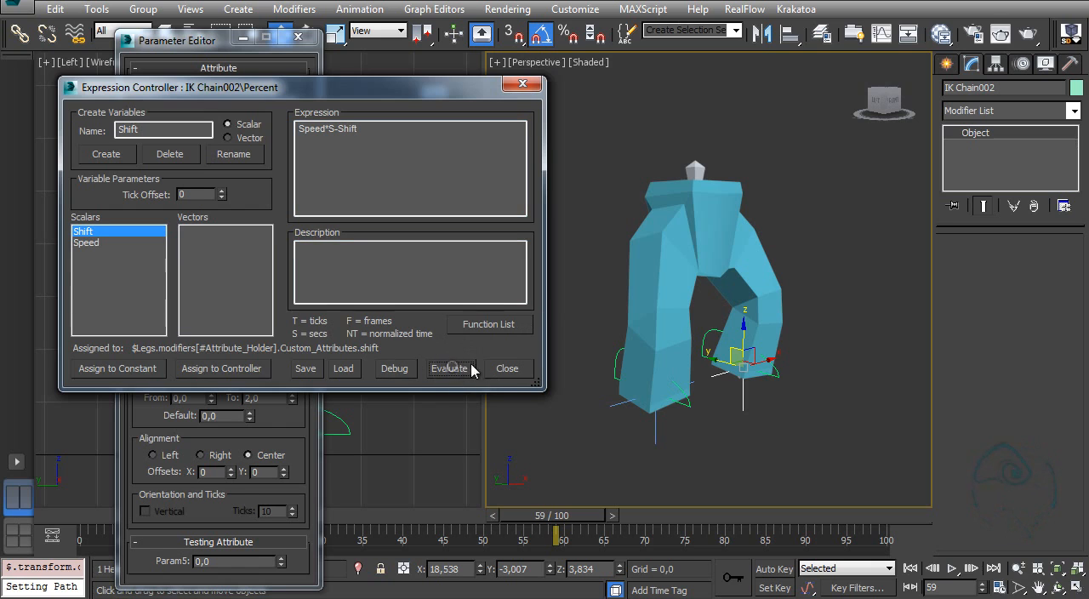
click(739, 242)
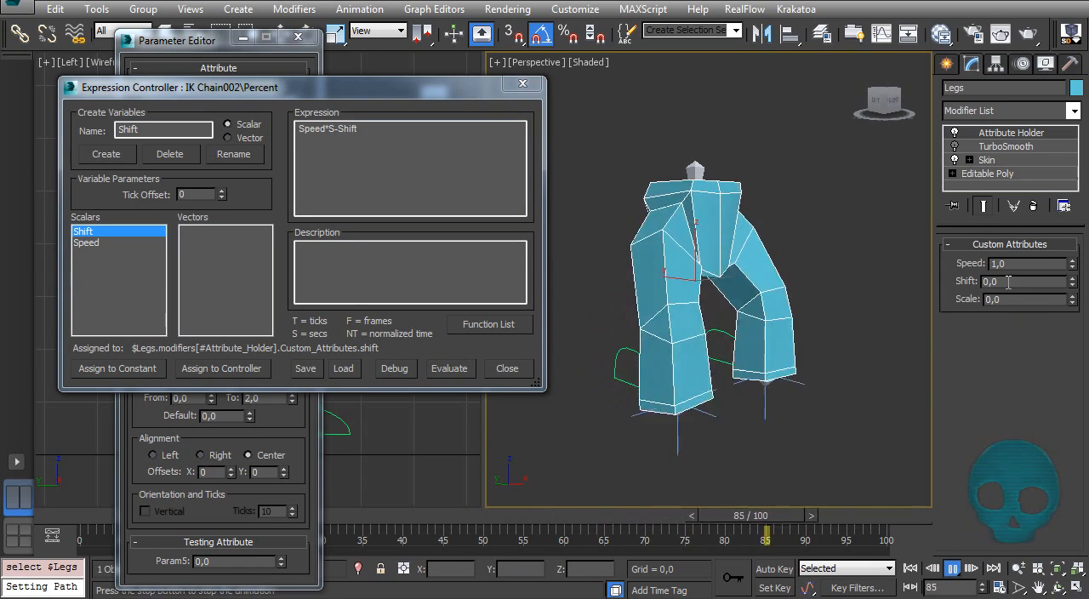
drag(1009, 281, 910, 304)
text(0,5)
key(Return)
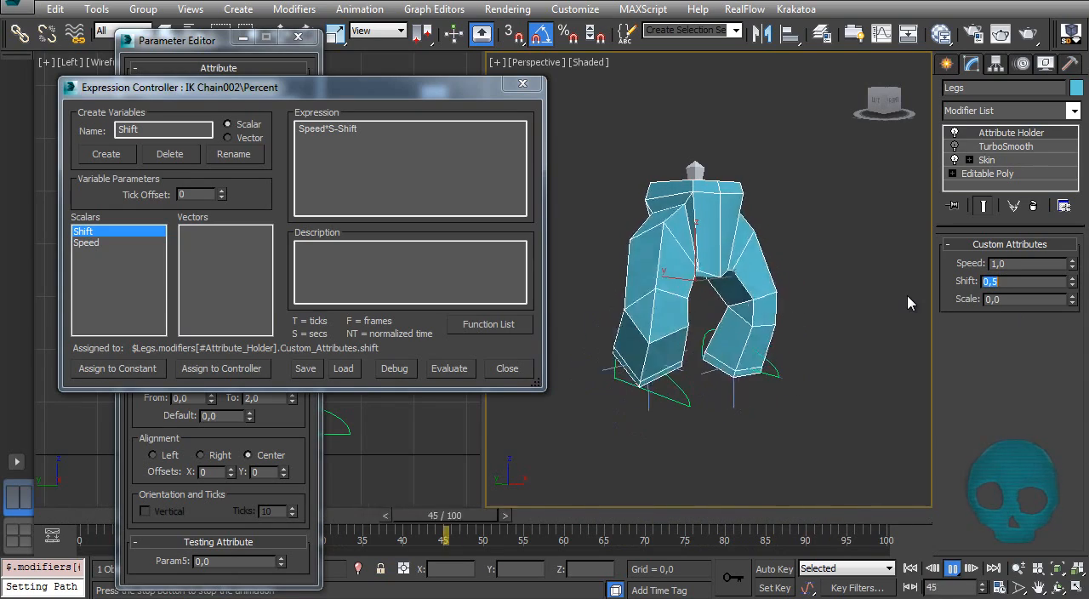
Step: Try slightly different Shift values on the Legs during playback and restore 0,5
click(1074, 285)
click(1074, 285)
click(1074, 285)
click(1074, 285)
click(1074, 279)
click(1074, 279)
click(1074, 279)
click(1074, 279)
click(1075, 278)
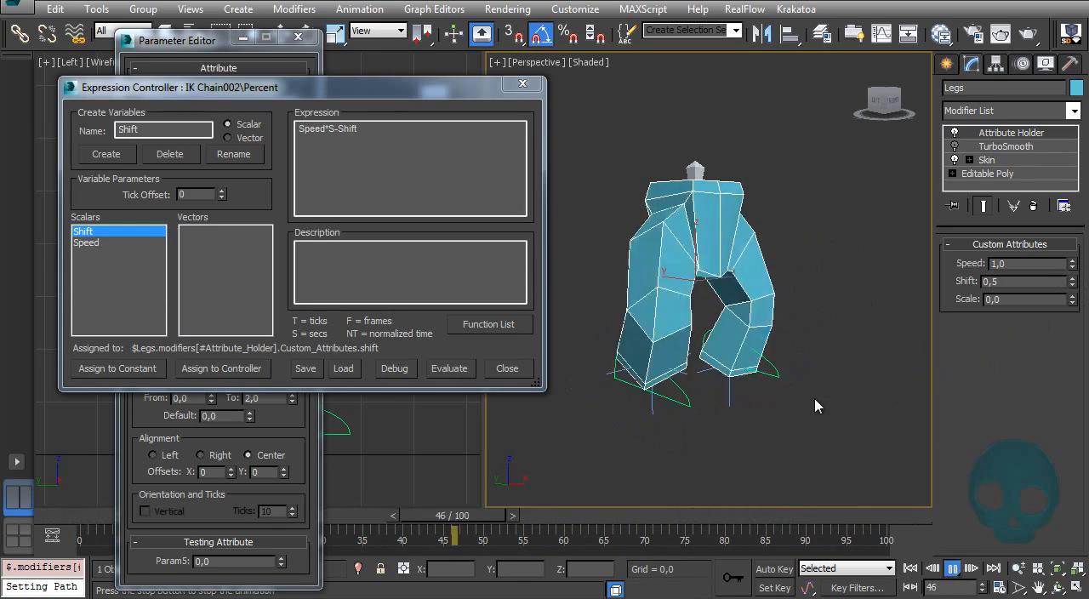
Step: Replay the leg animation from the first frame to check the shifted steps, and return to frame 0
click(954, 569)
drag(577, 522, 4, 549)
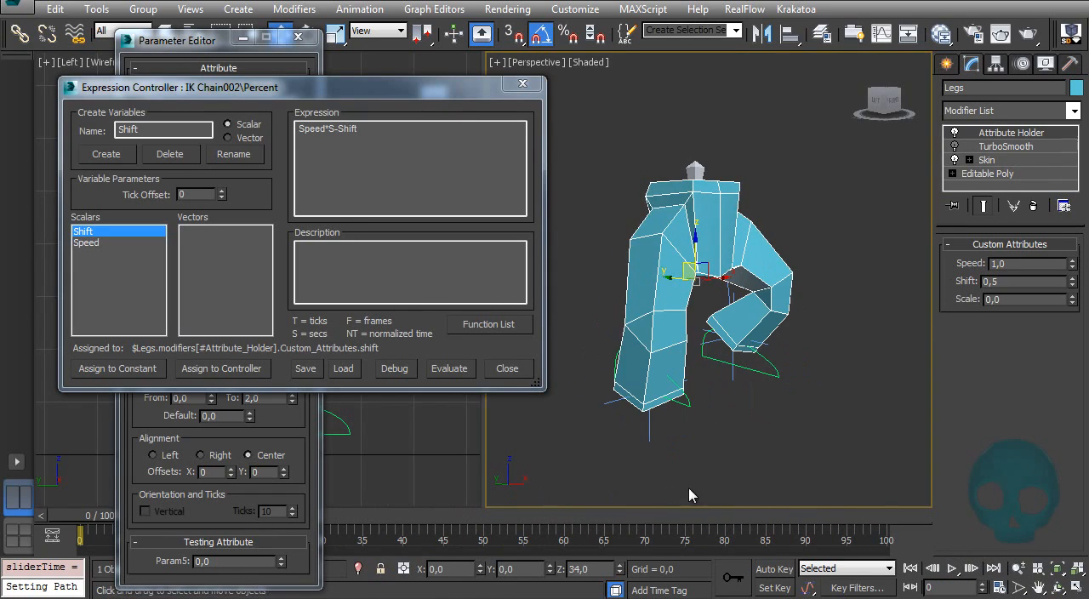
click(953, 568)
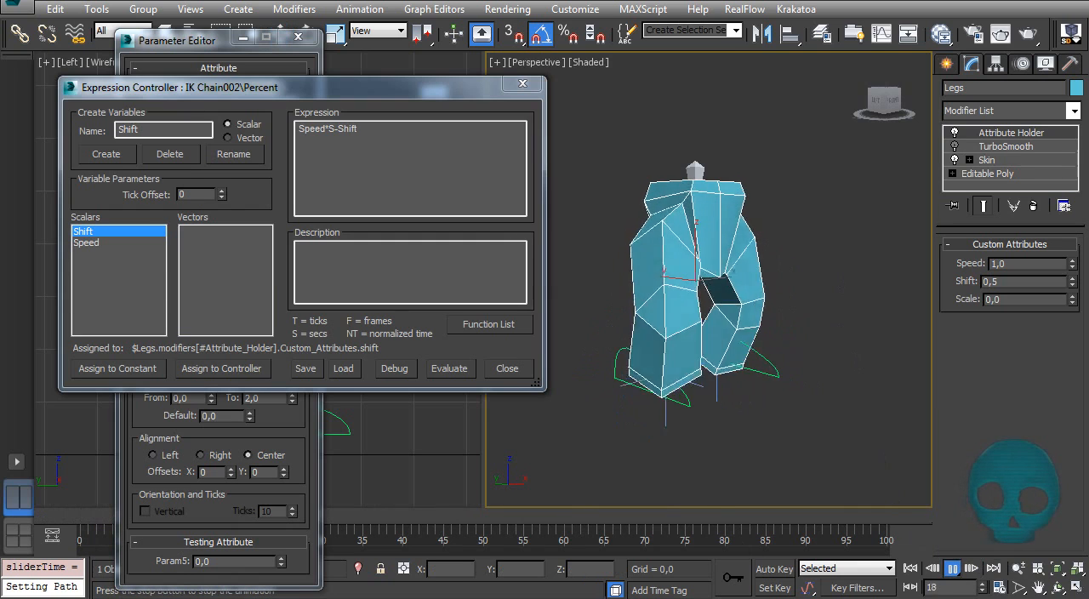
click(953, 569)
drag(387, 518, 68, 511)
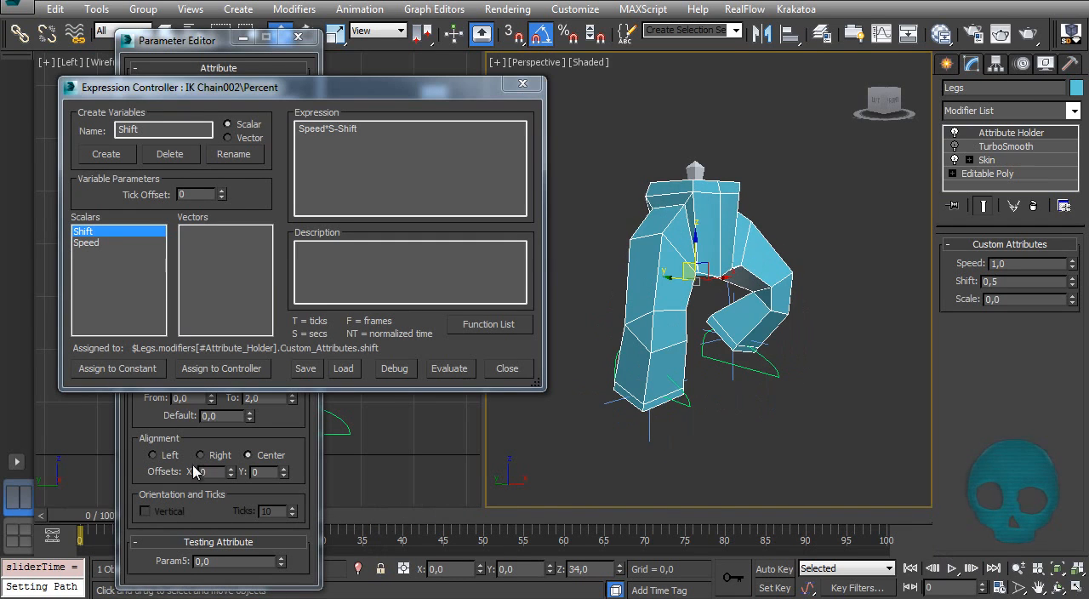
Step: Select the foot path Line001 and assign a Scale Expression controller to its Scale track
click(685, 402)
alt+middle_drag(661, 336, 694, 349)
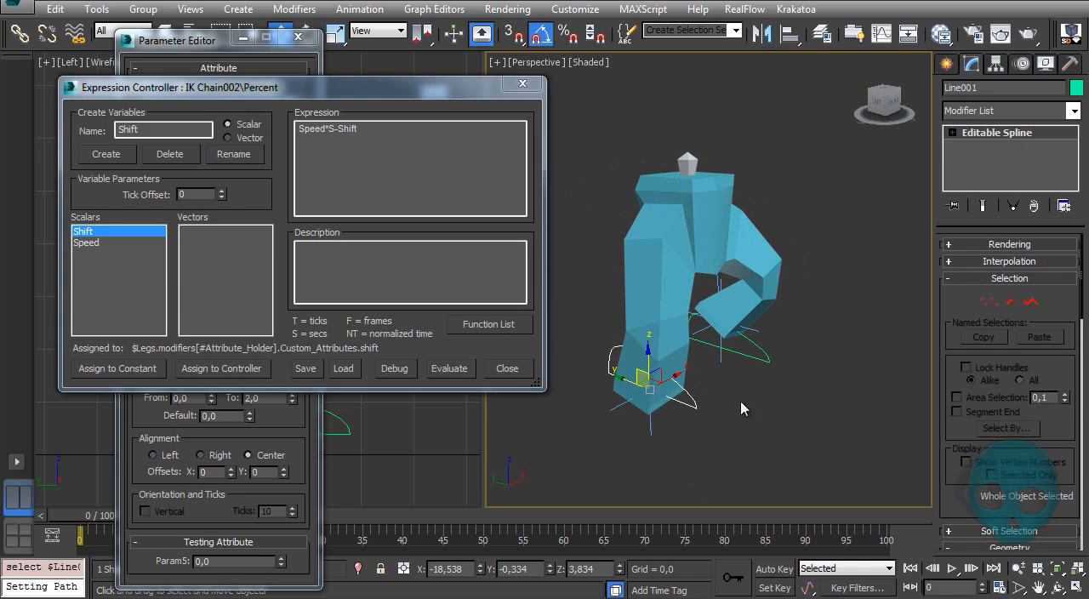
click(1022, 65)
click(1004, 258)
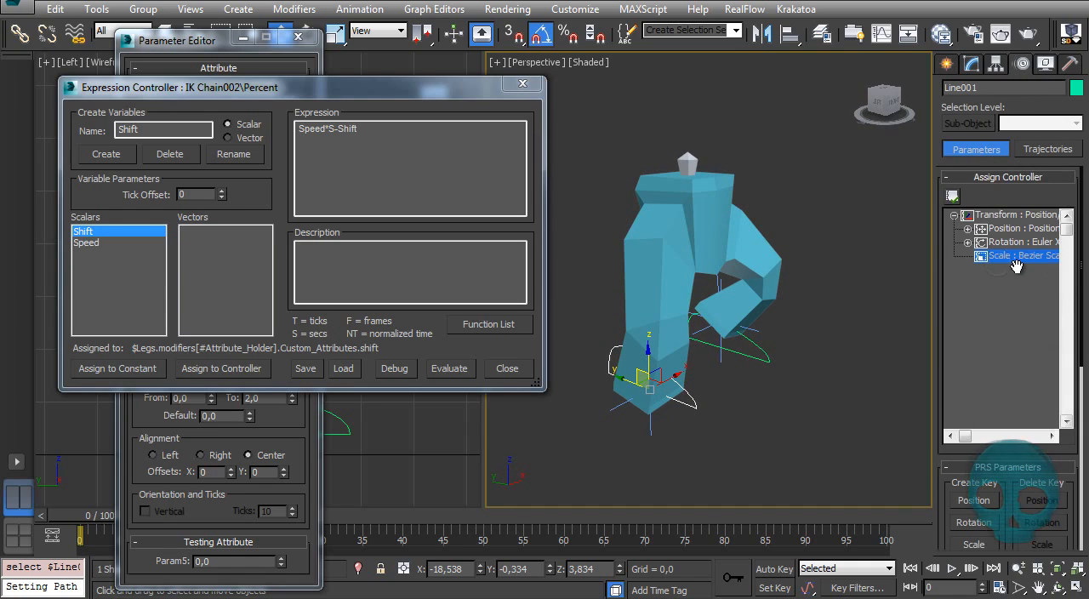
click(953, 196)
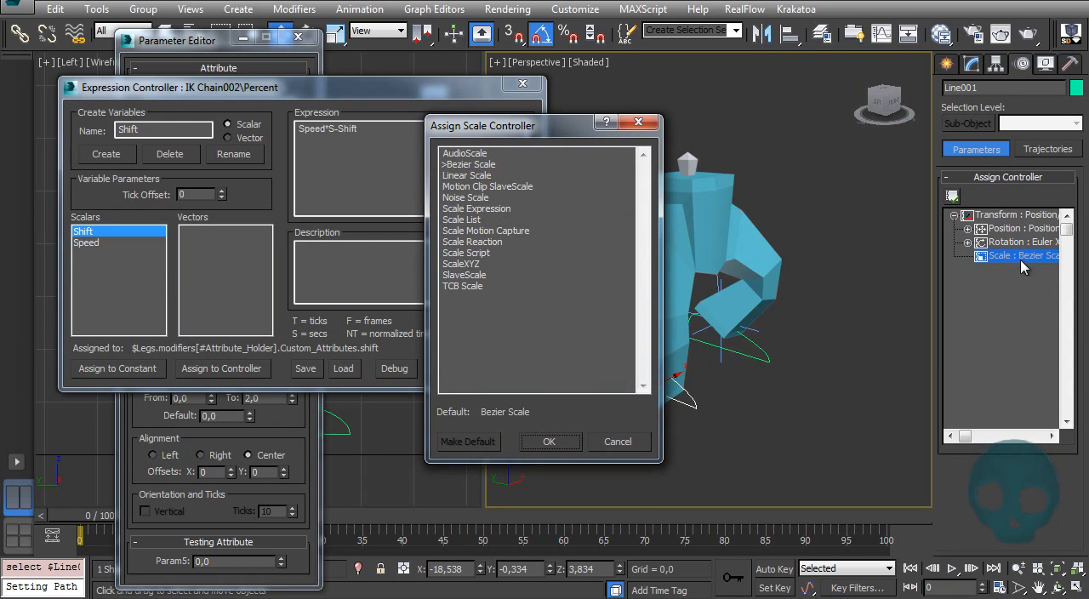
click(473, 209)
click(549, 441)
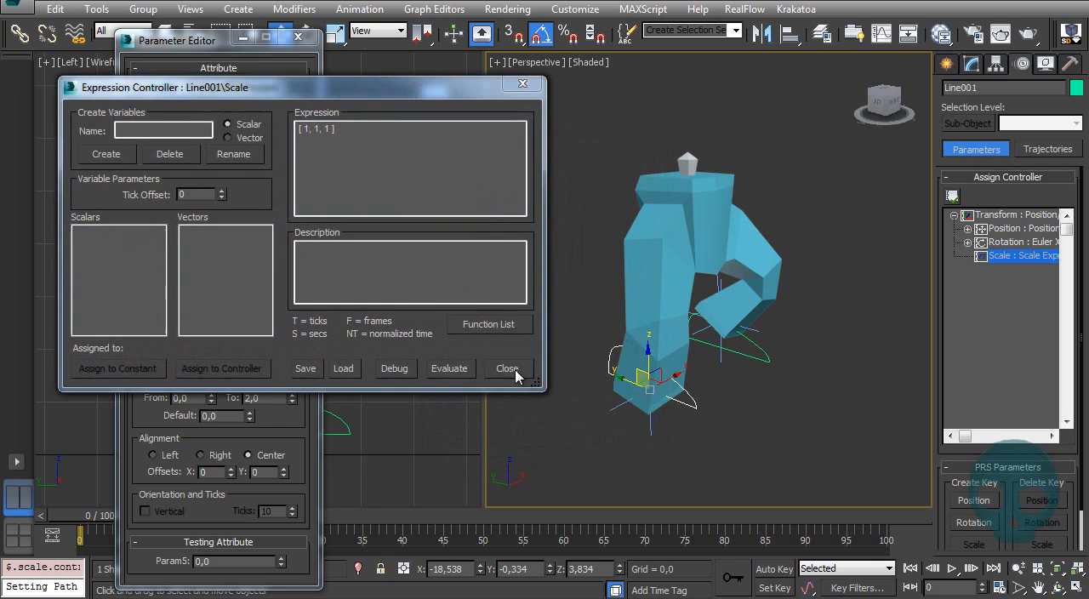
Step: Link a scalar variable named Scale to the Legs' custom scale attribute and set Line001's Scale expression to Scale*[ 1, 1, 1 ]
click(117, 247)
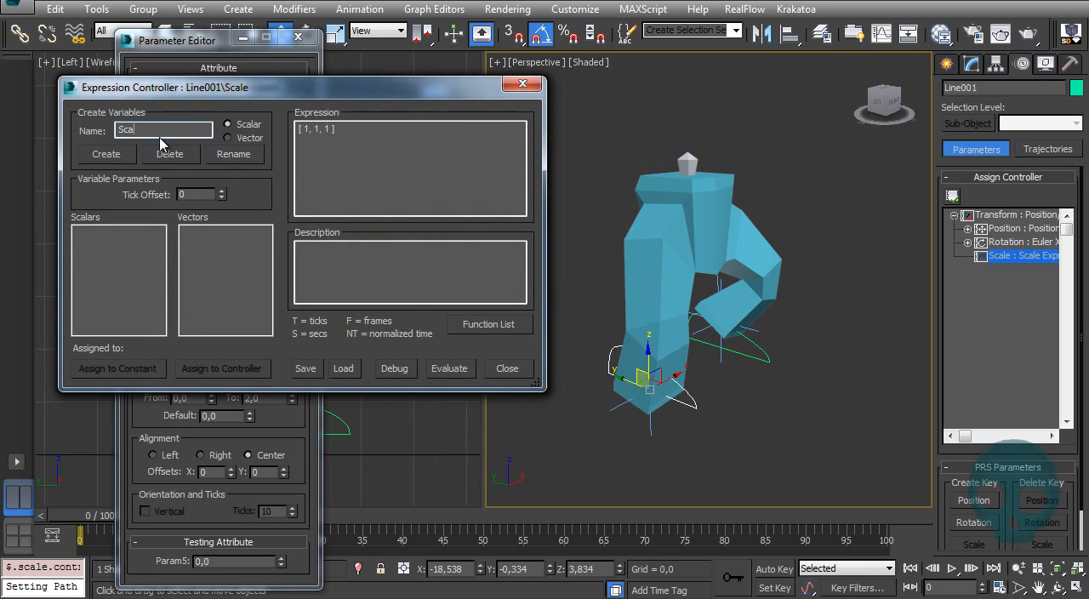
click(124, 155)
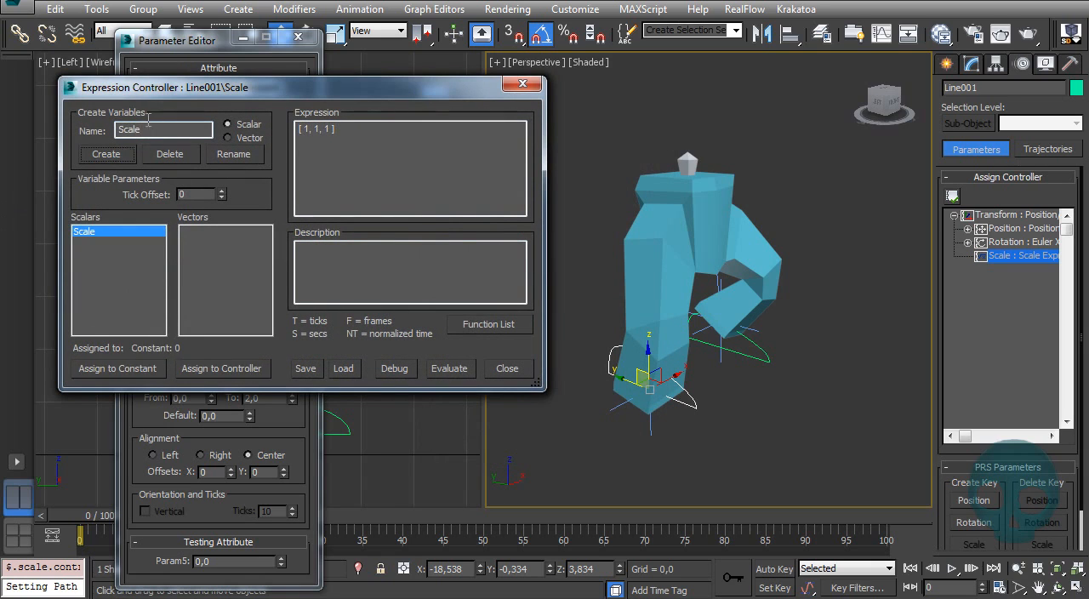
click(217, 374)
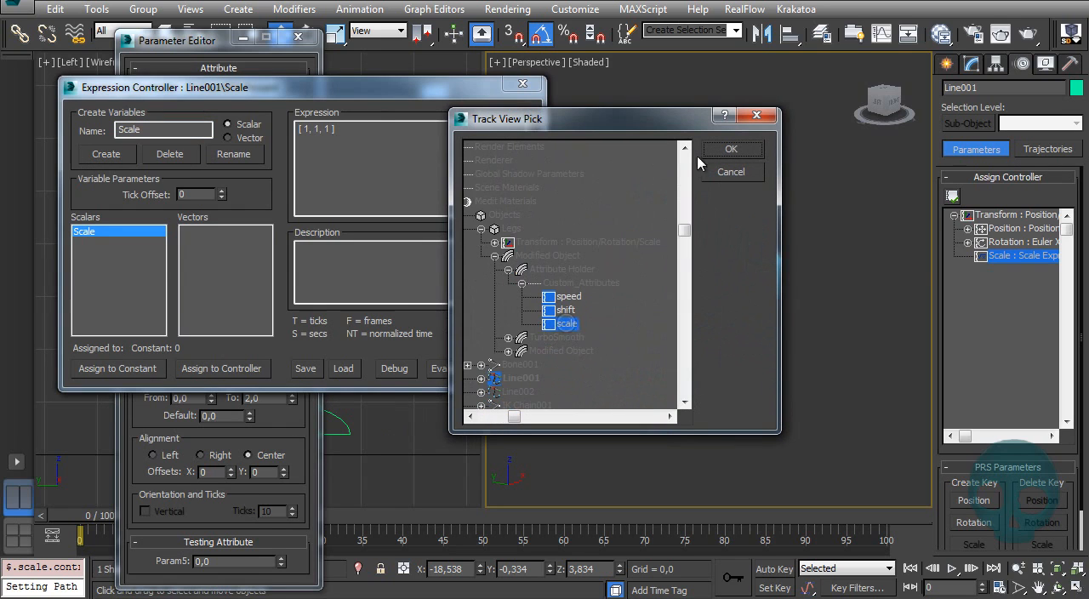
click(723, 149)
click(342, 127)
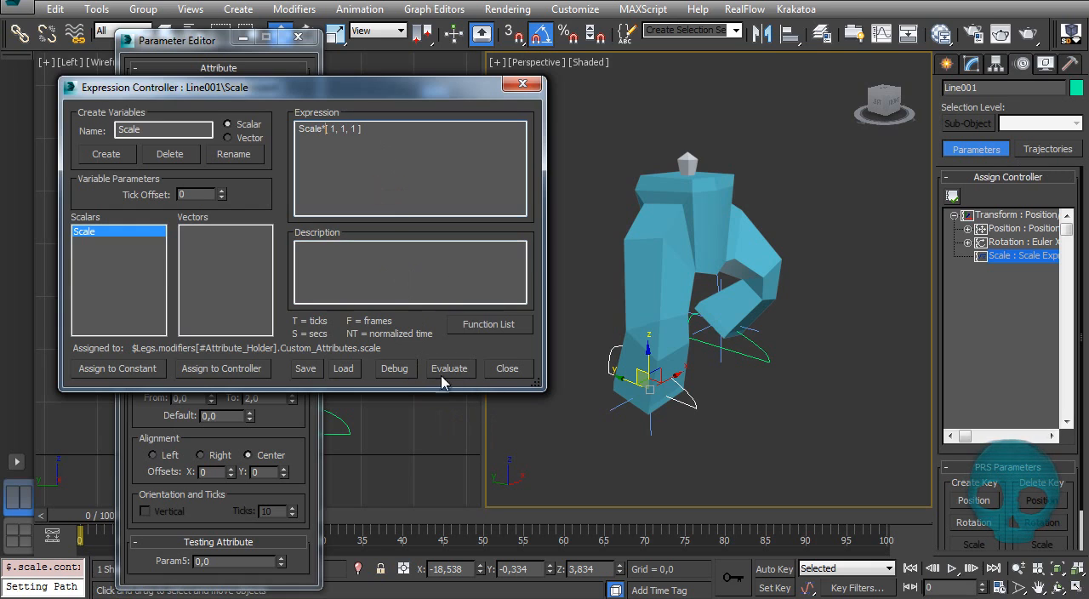
Step: Try Scale values of 1, 2 and 0,5 on the Legs during playback, and set Scale to 1
click(971, 64)
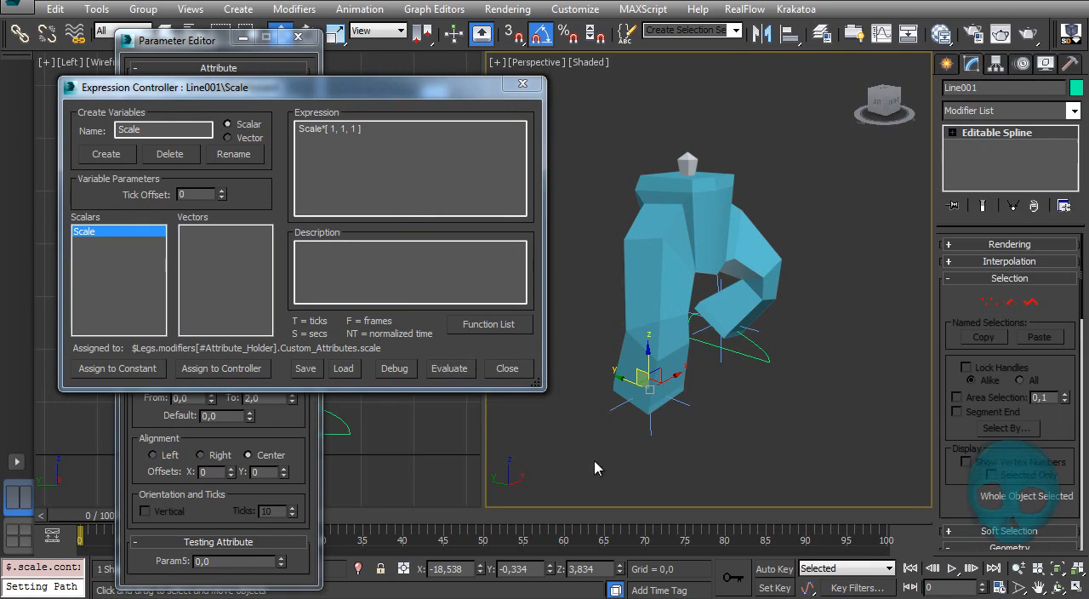
click(698, 201)
click(952, 568)
drag(1005, 300, 873, 299)
text(1)
key(Return)
text(2)
key(Return)
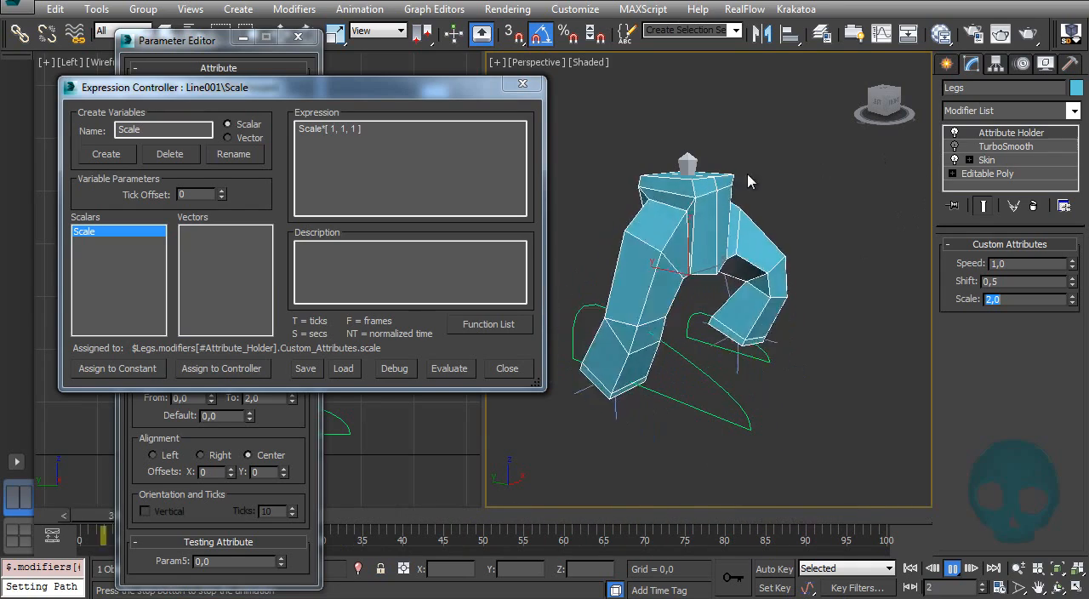
drag(1075, 299, 1078, 316)
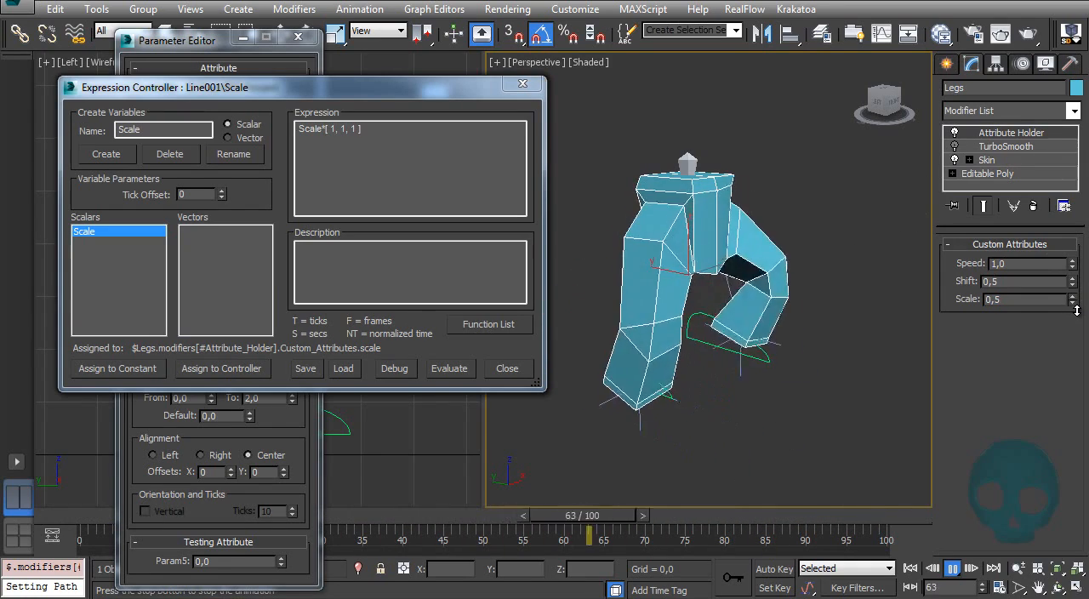
mouse_move(1078, 307)
mouse_down()
mouse_move(1082, 289)
mouse_move(1081, 305)
mouse_up()
drag(1012, 300, 893, 285)
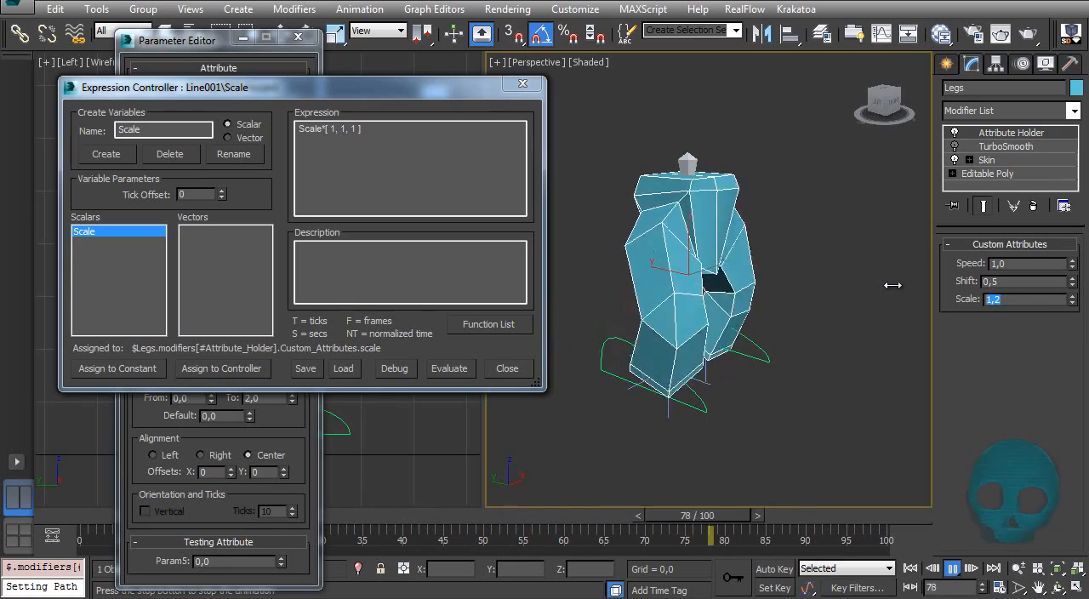
Step: Return to the first frame and assign a Scale Expression controller to the Scale track of the other foot path, Line002
click(953, 570)
drag(525, 529, 11, 518)
alt+middle_drag(698, 283, 781, 269)
click(772, 364)
key(ctrl+z)
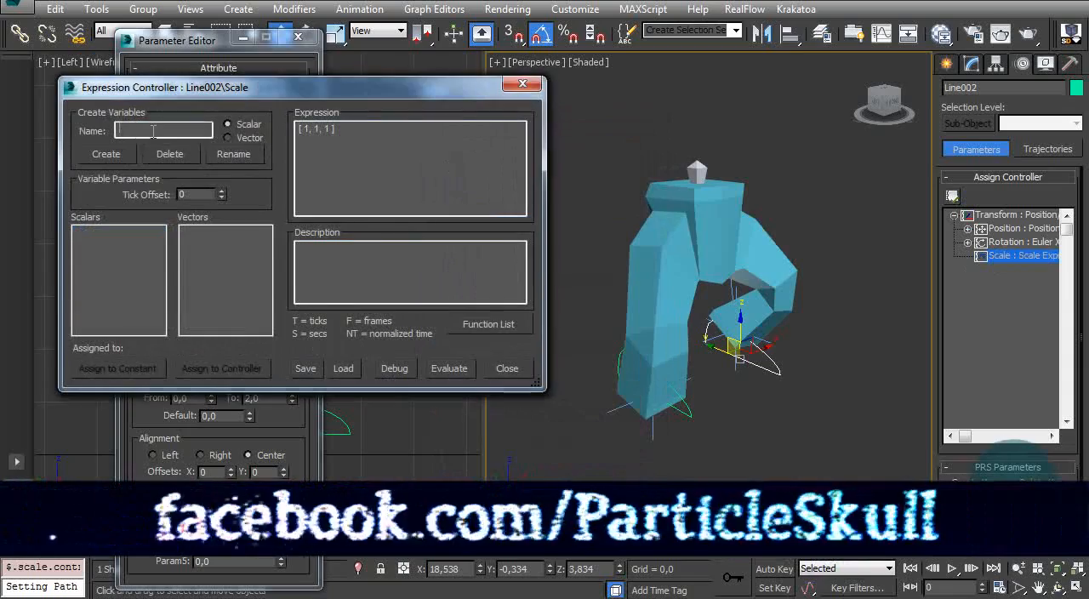
Step: Link a scalar variable named Scale to the Legs' custom scale attribute and set Line002's Scale expression to Scale*[ 1, 1, 1 ]
click(106, 154)
click(222, 368)
double_click(559, 283)
text(Scale*[ 1, 1, 1)
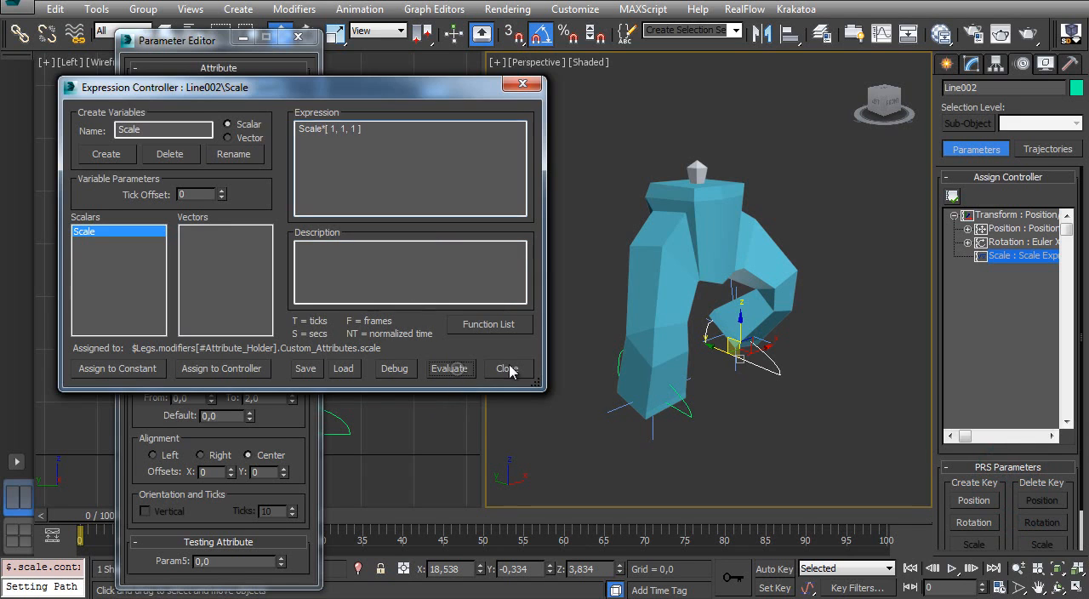
Step: Close all open Expression Controller windows and the Parameter Editor
click(522, 84)
click(523, 84)
click(523, 84)
click(522, 84)
click(522, 84)
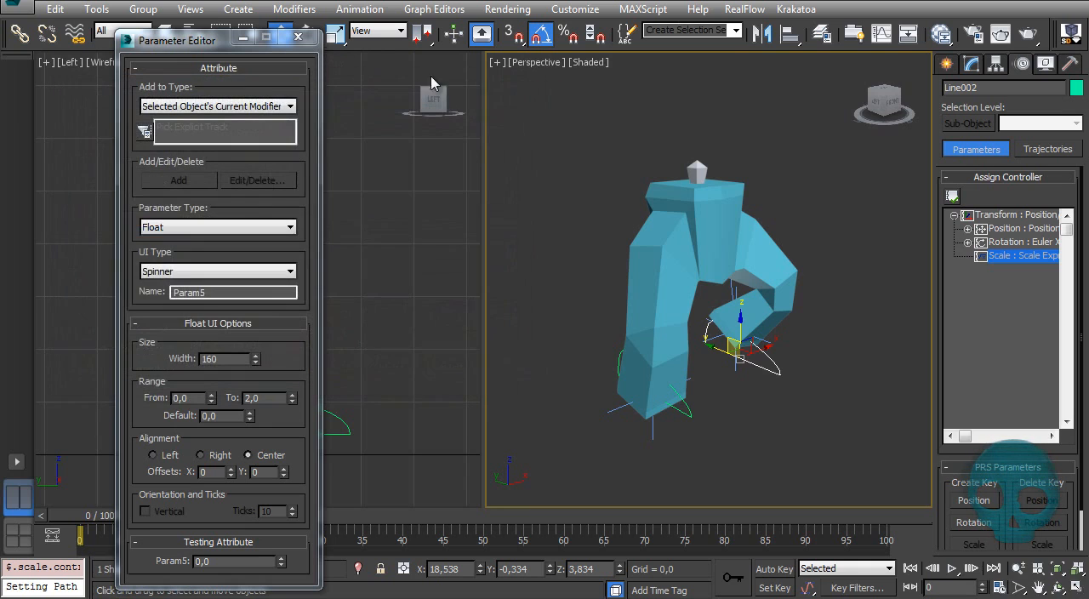
click(299, 37)
Step: Play back the walk cycle from another angle to check both legs
alt+middle_drag(755, 238, 713, 216)
click(971, 65)
click(952, 568)
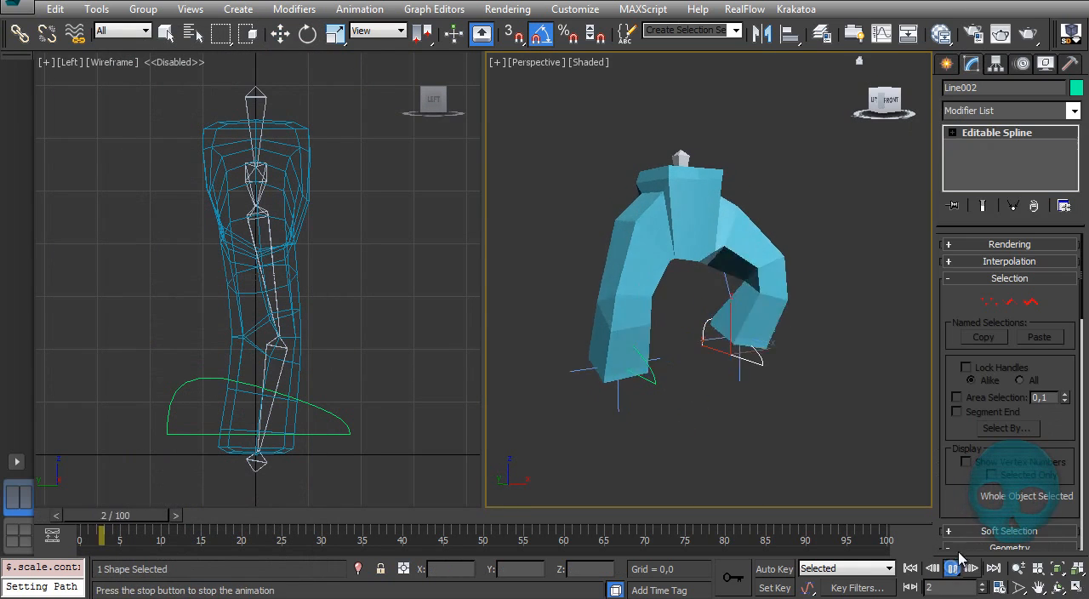
key(w)
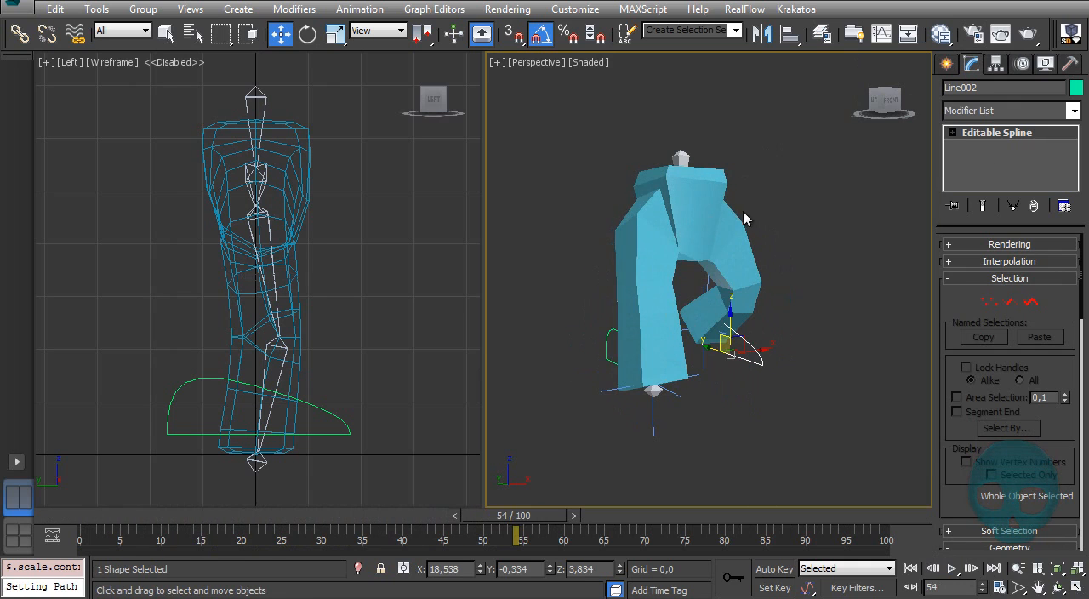
Step: Select the Legs, try Speed values of 2 and 0,1 during playback, restore Speed to 1 and vary the Scale
click(733, 224)
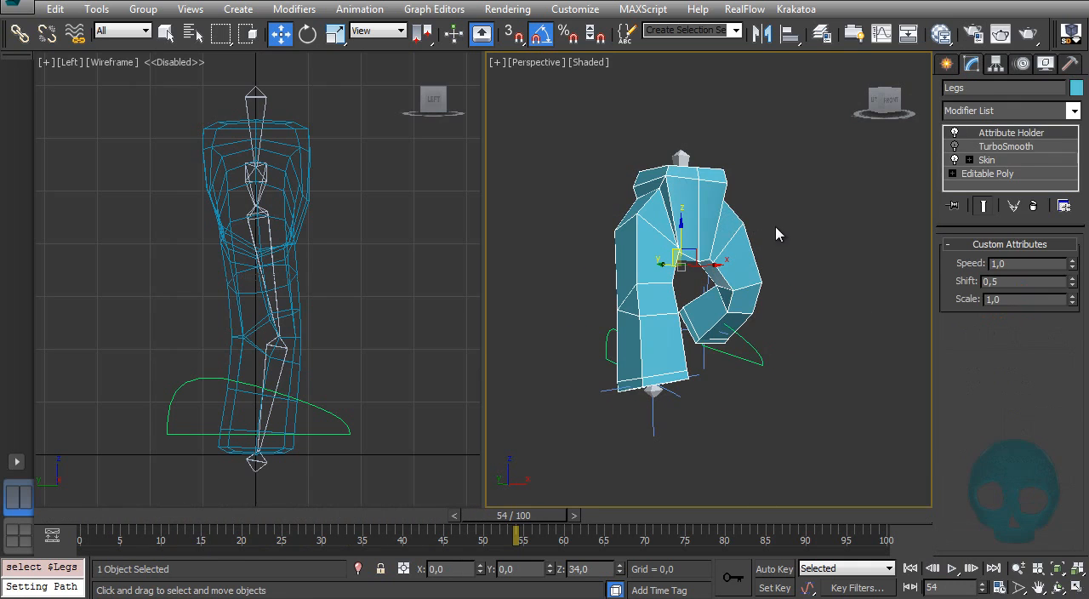
click(957, 573)
drag(1013, 263, 884, 271)
text(2)
key(Return)
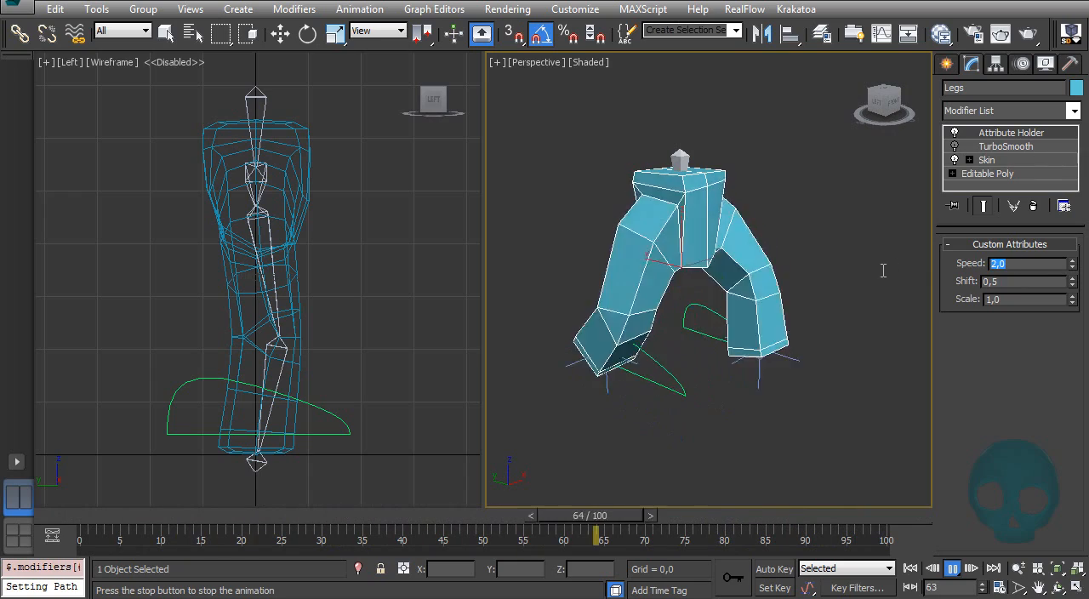
text(0,1)
key(Return)
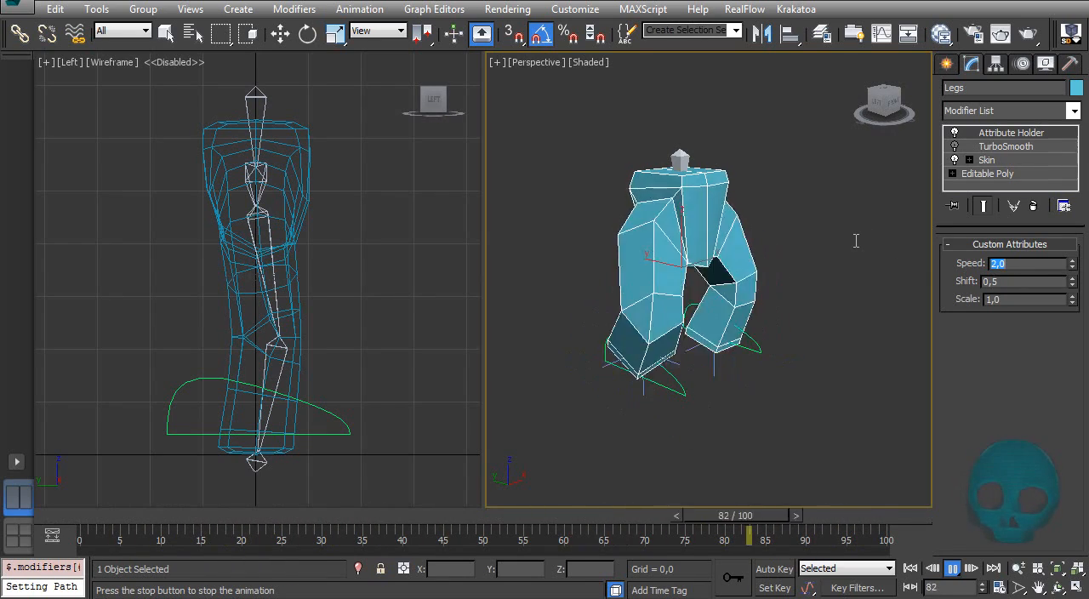
text(1)
key(Return)
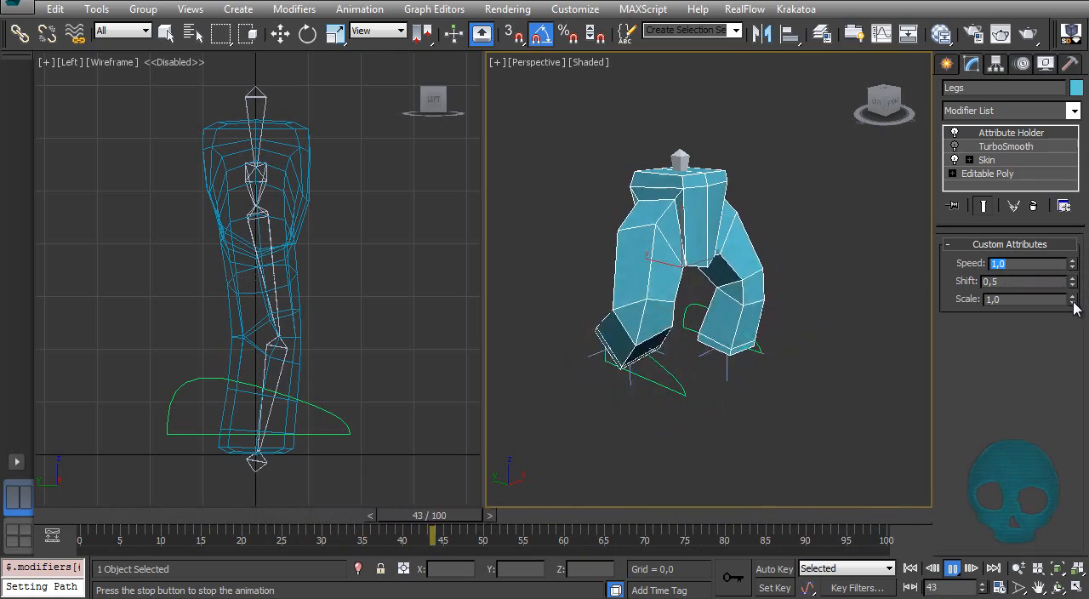
drag(1074, 304, 1073, 316)
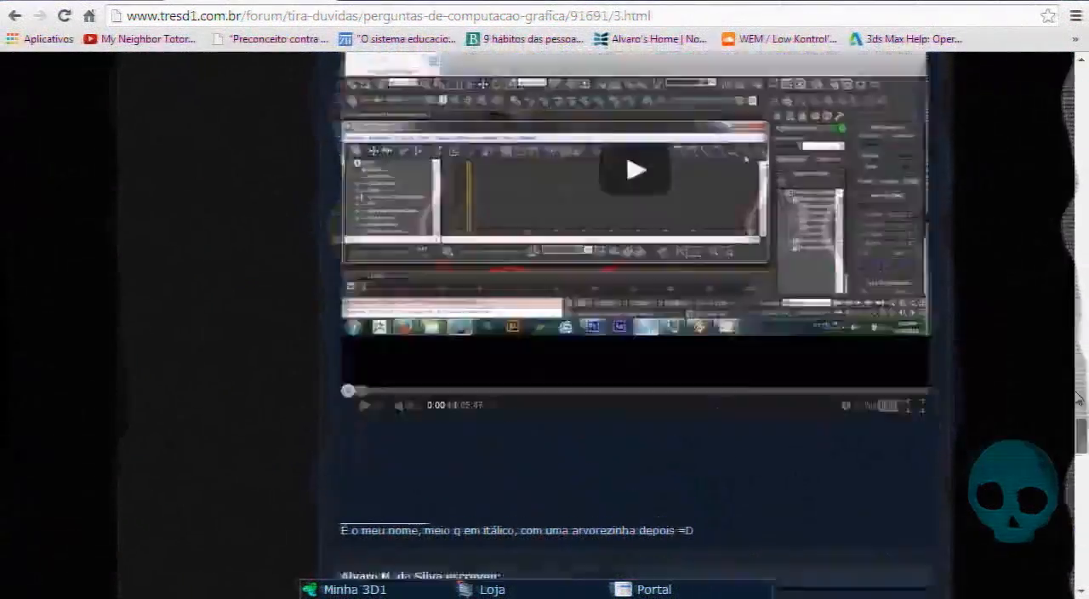
Step: Switch to the web browser and view the top of the forum topic Walk Cycle > Atribute Holder
scroll(1079, 396, up, 20)
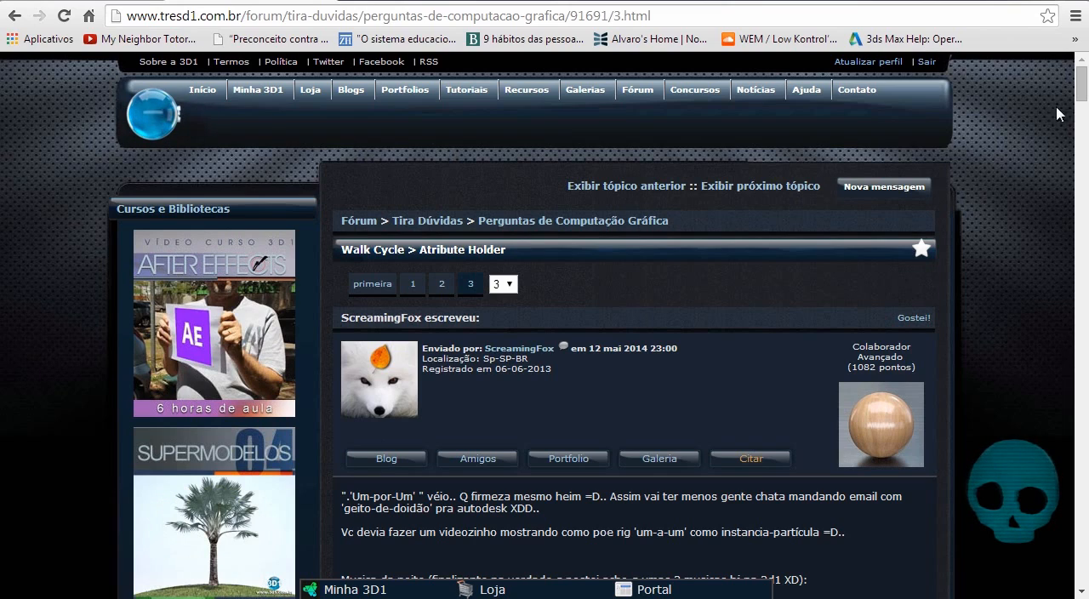
Step: Return to 3ds Max, stop the playback at frame 0 and turn on the Legs' TurboSmooth modifier
drag(1084, 88, 1083, 117)
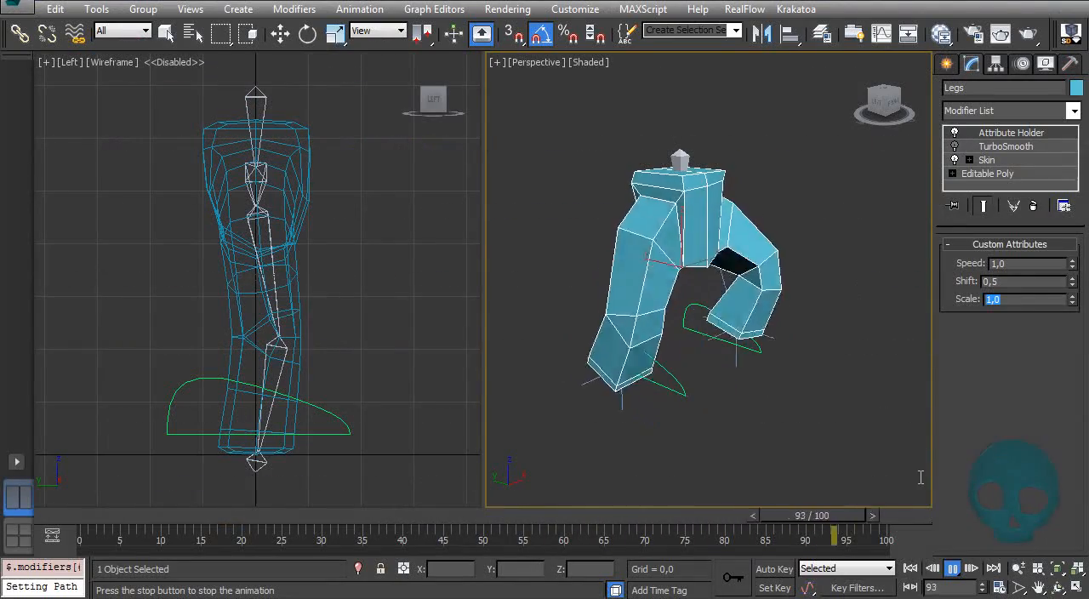
key(Escape)
key(Home)
alt+middle_drag(777, 257, 783, 215)
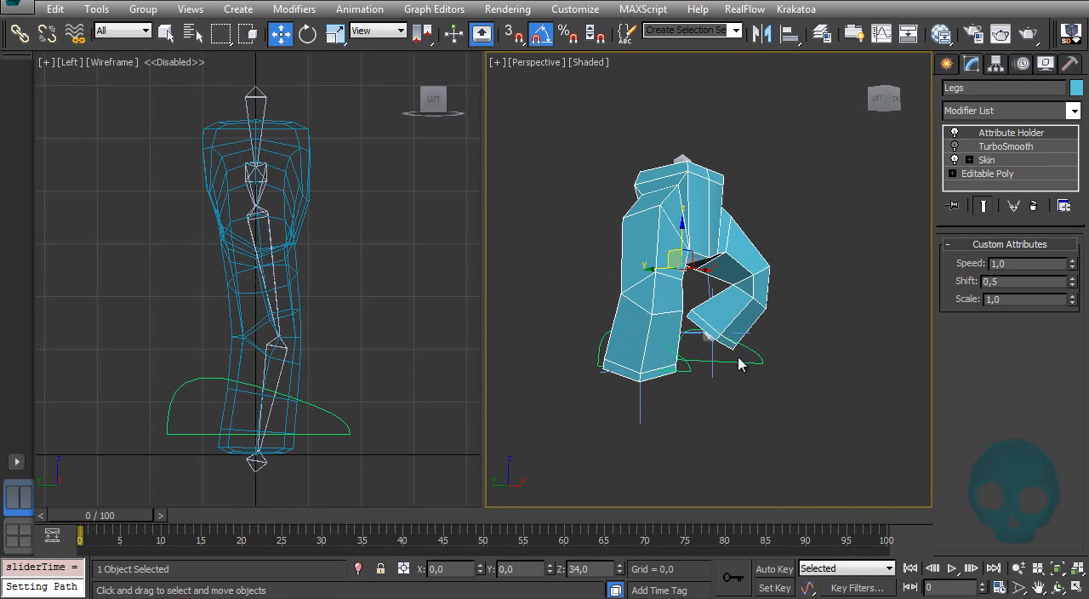
alt+middle_drag(747, 246, 707, 298)
click(956, 147)
alt+middle_drag(717, 223, 749, 242)
click(780, 206)
Step: Create a new layer named Pflow, toggle the default layer's visibility off and on, and close the layer manager
click(827, 38)
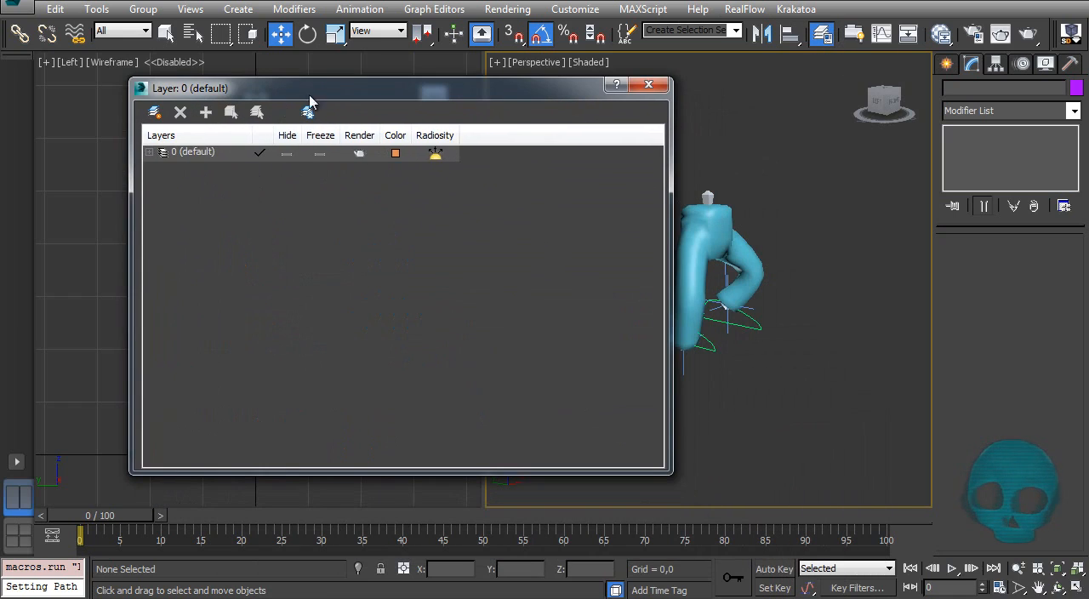
drag(343, 87, 226, 116)
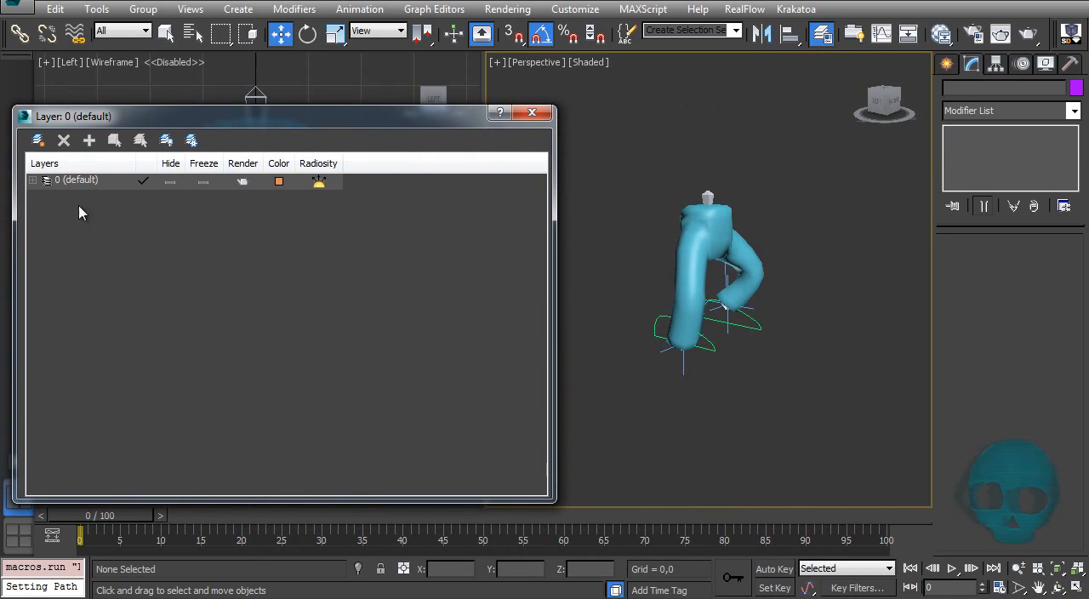
click(38, 141)
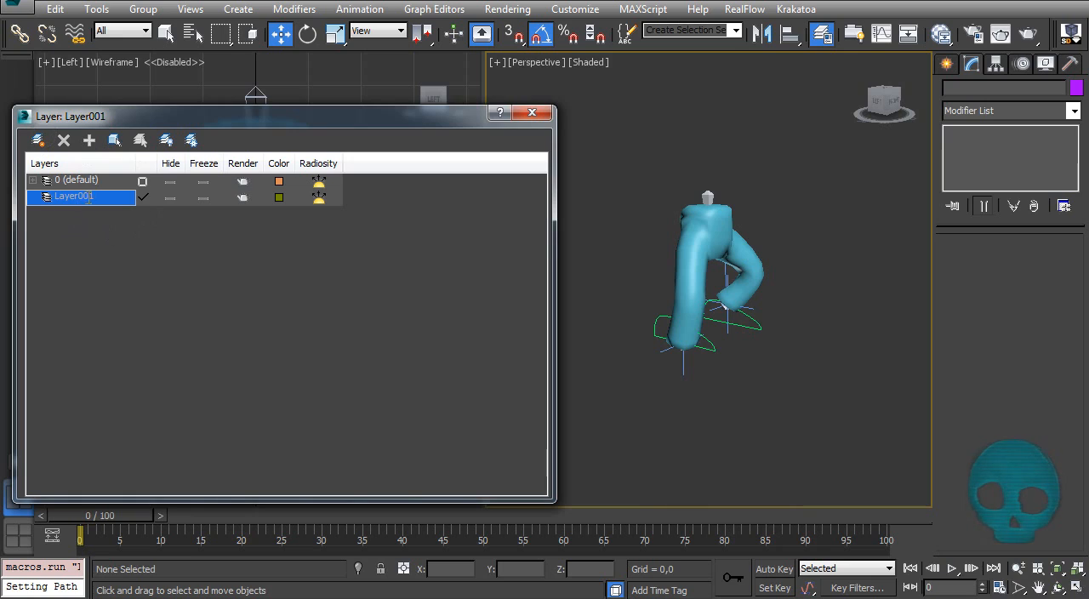
click(88, 197)
text(Pflow)
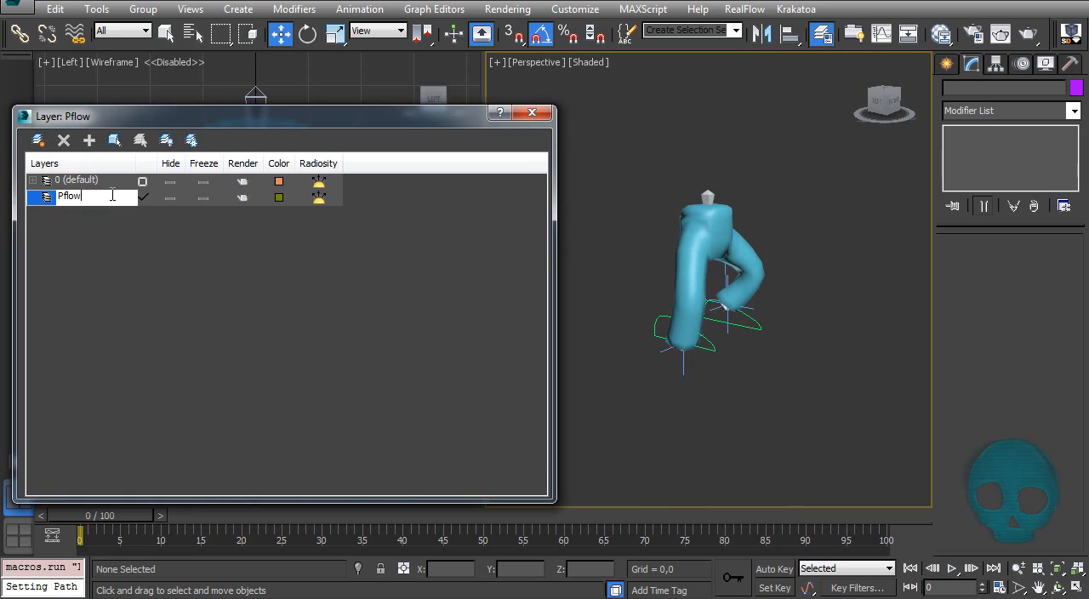
key(Return)
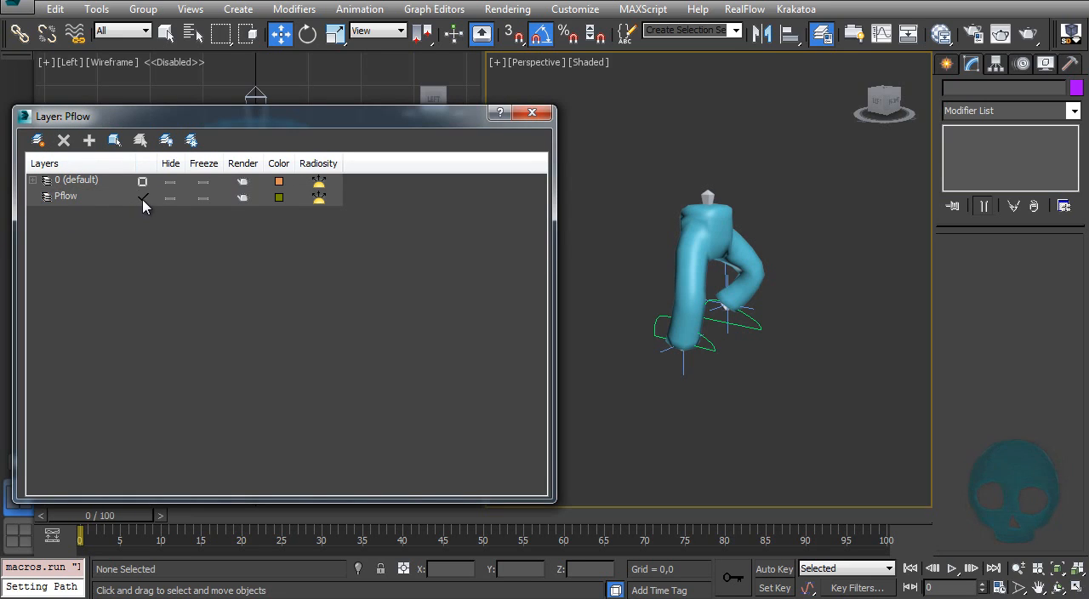
click(171, 181)
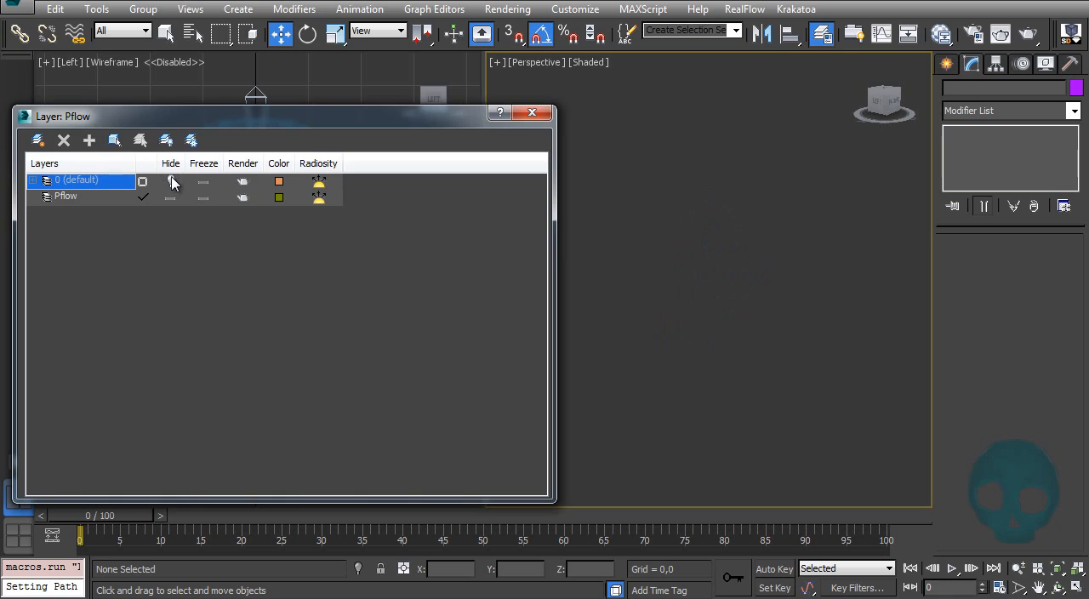
click(171, 182)
click(538, 114)
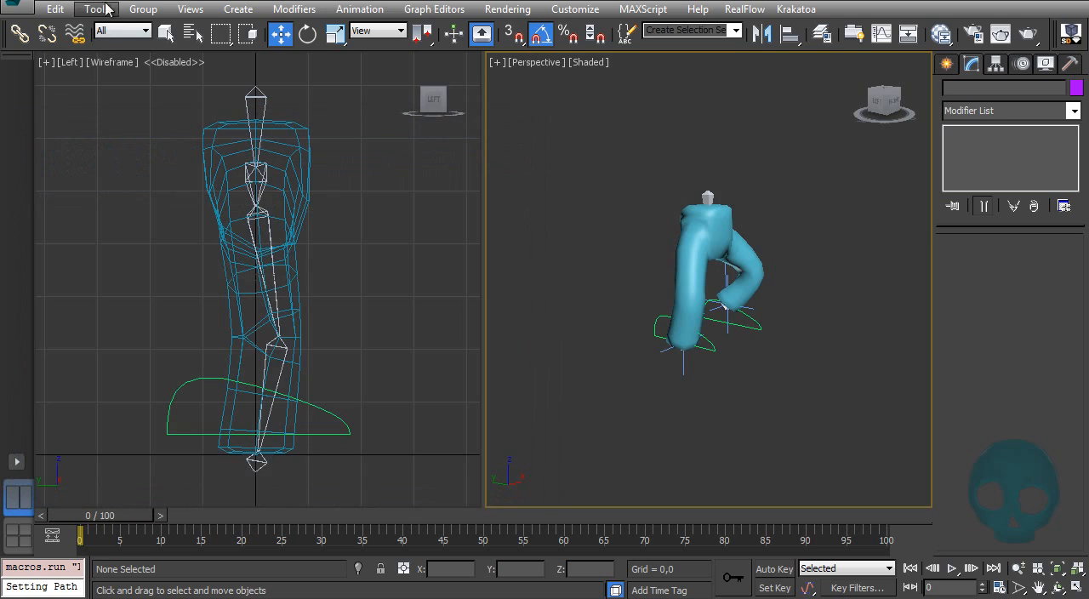
Step: Open Particle View and add a Standard Flow particle system
alt+middle_drag(686, 298, 677, 310)
key(6)
drag(56, 394, 68, 119)
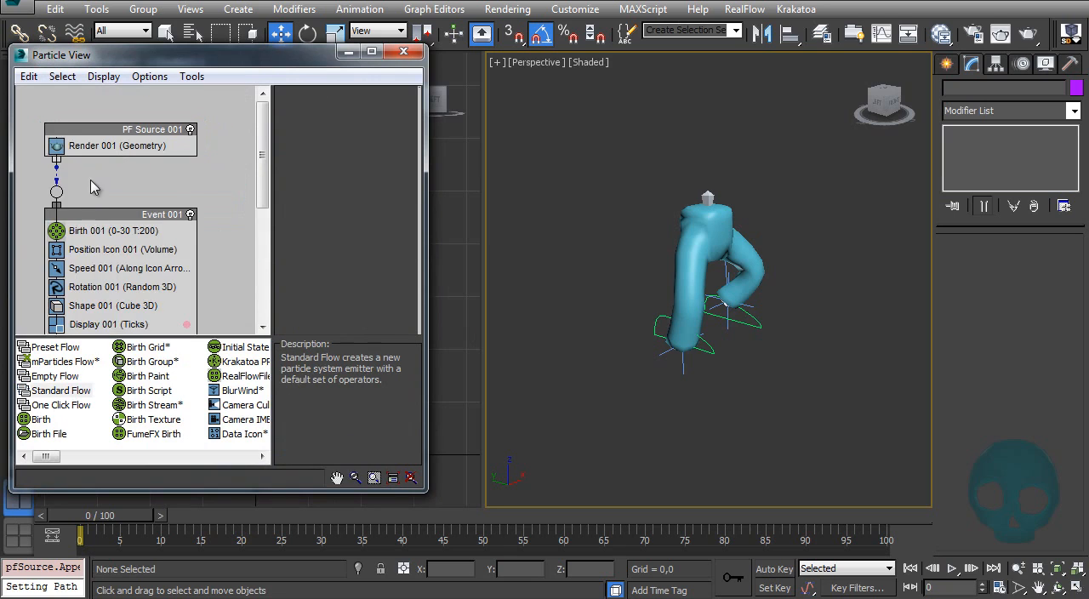
Step: Delete the Rotation and Shape operators from Event 001 and set the Display operator's type to Geometry
click(119, 267)
key(Delete)
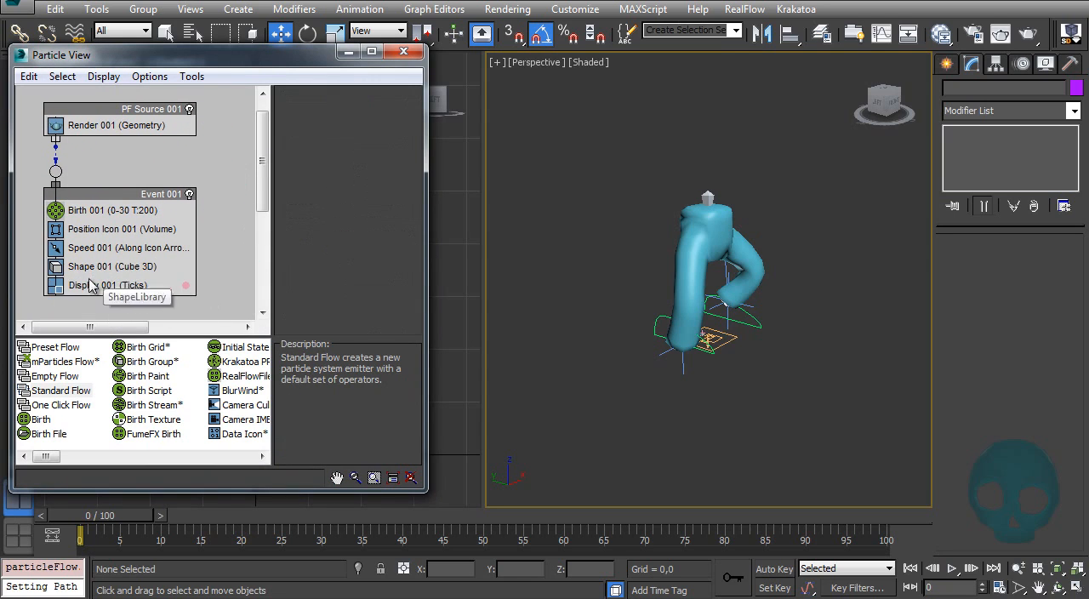
click(128, 265)
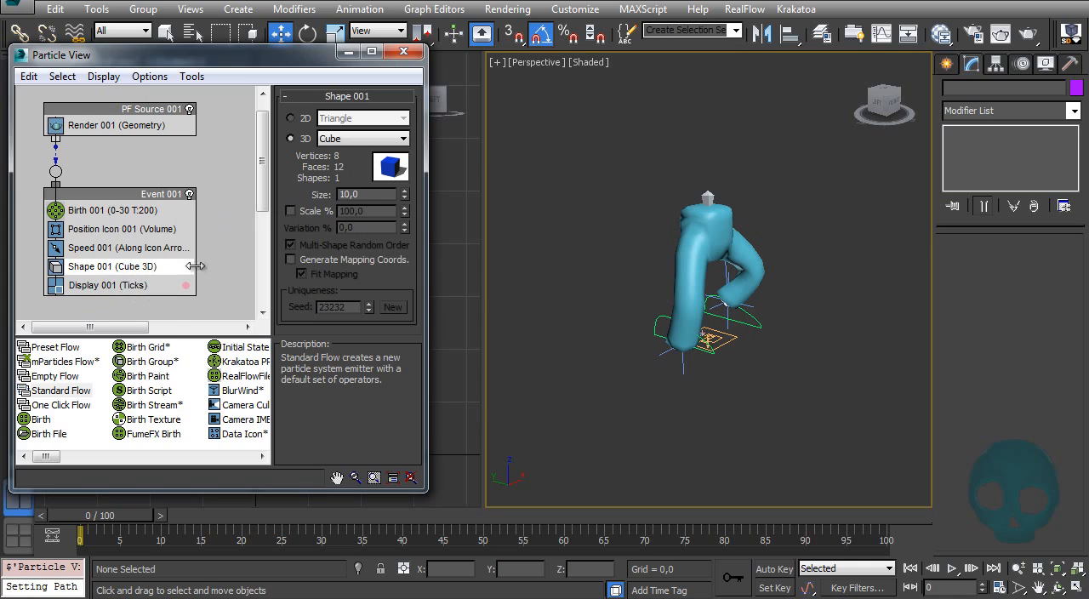
key(Delete)
click(118, 270)
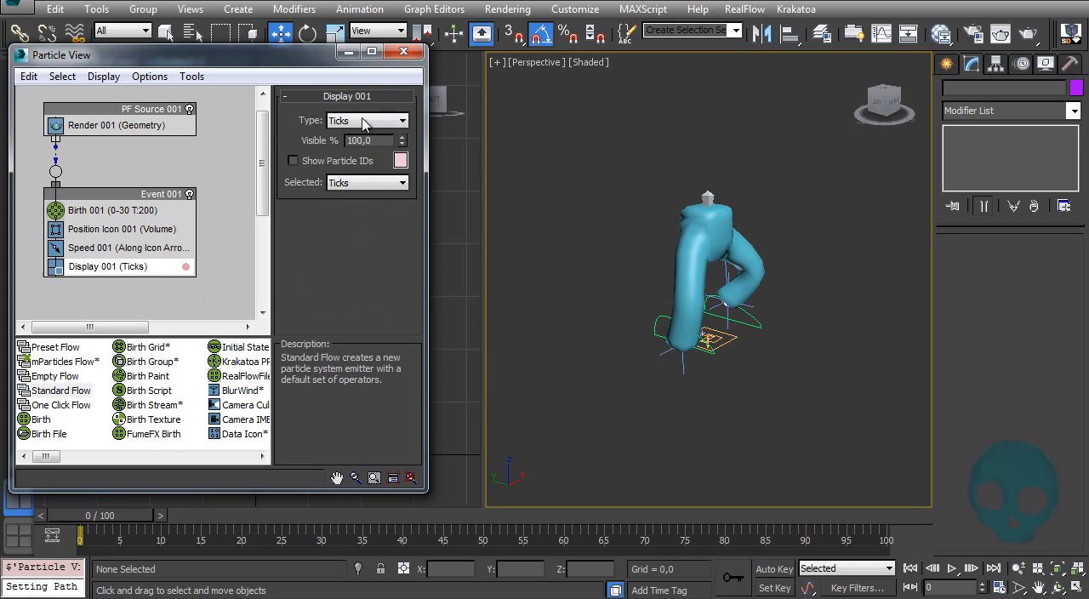
click(367, 120)
click(368, 215)
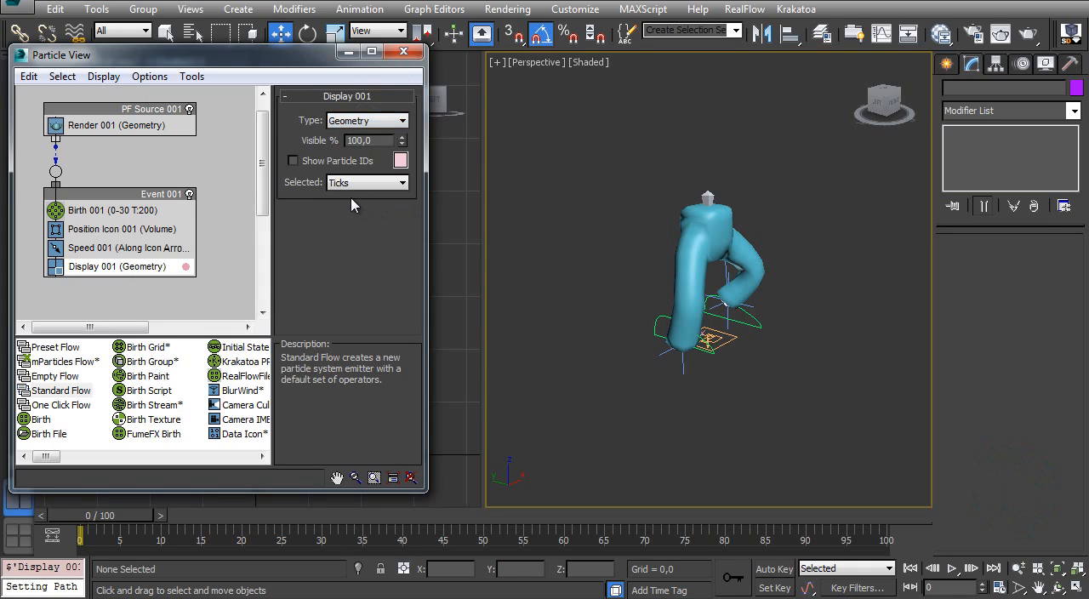
Step: Set the Birth operator's Emit Stop to 0 and its Amount to 1
click(48, 128)
scroll(368, 194, up, 5)
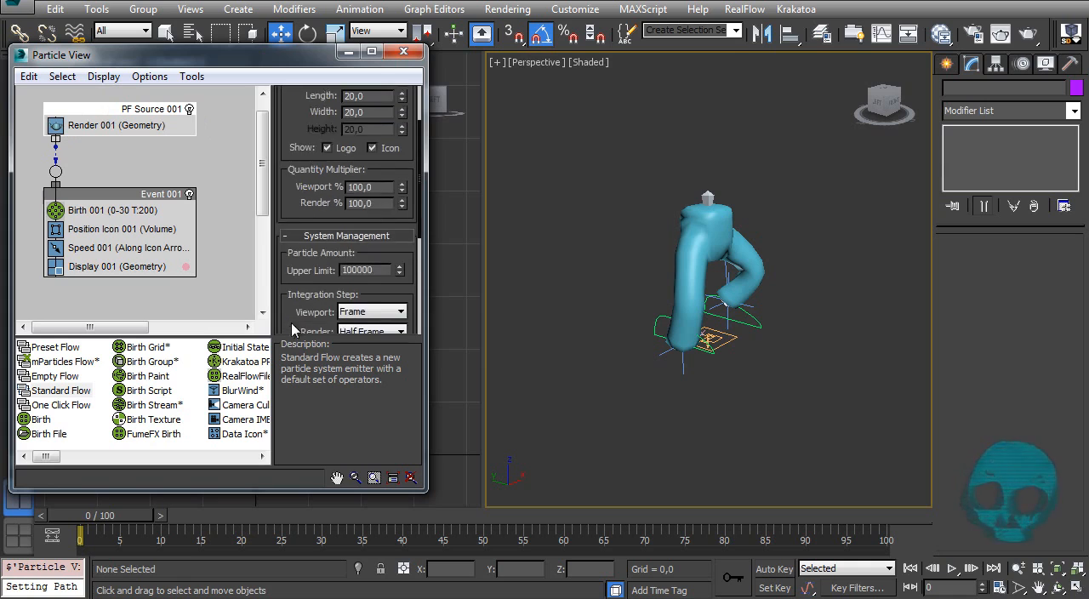
scroll(320, 223, up, 3)
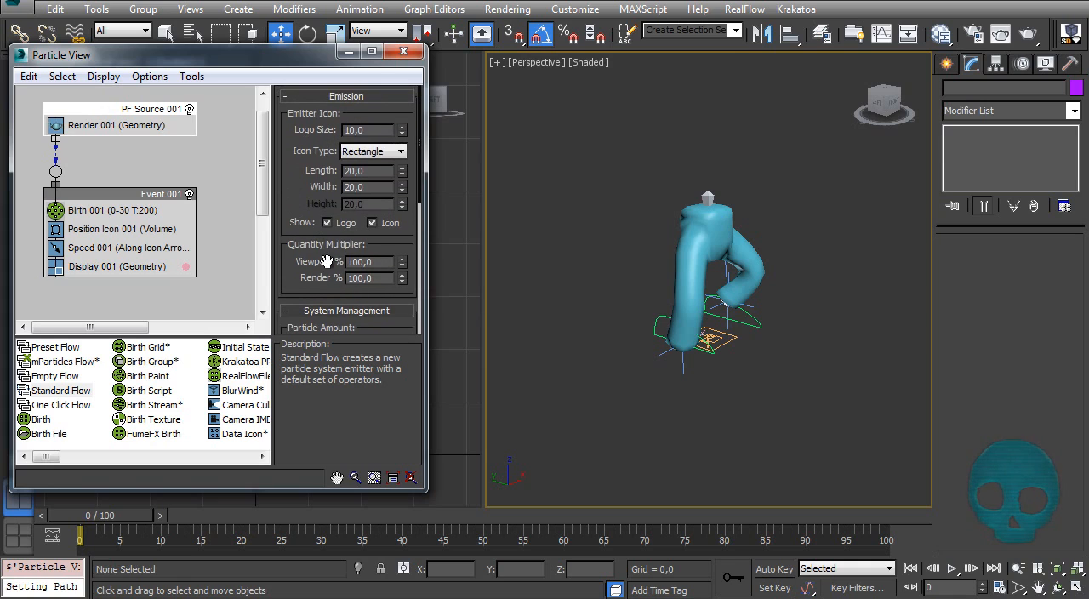
click(119, 212)
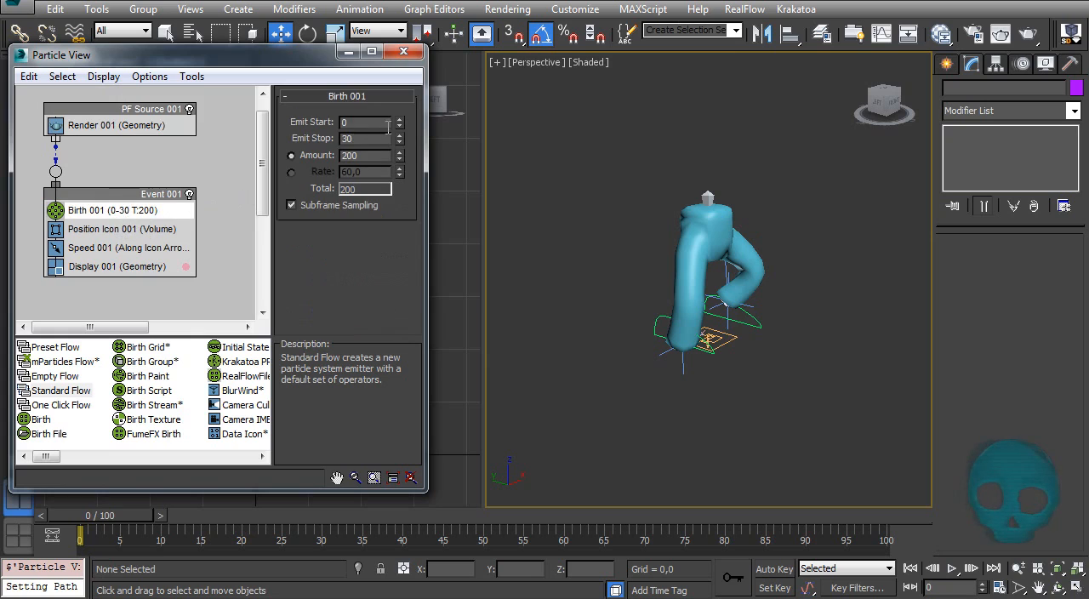
right_click(399, 139)
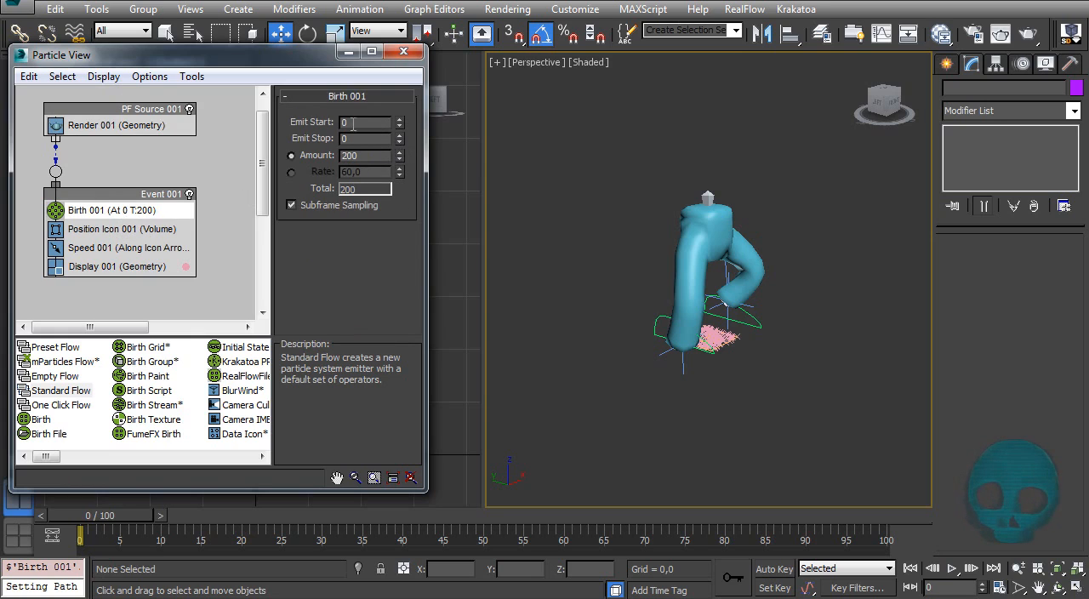
right_click(403, 162)
right_click(399, 157)
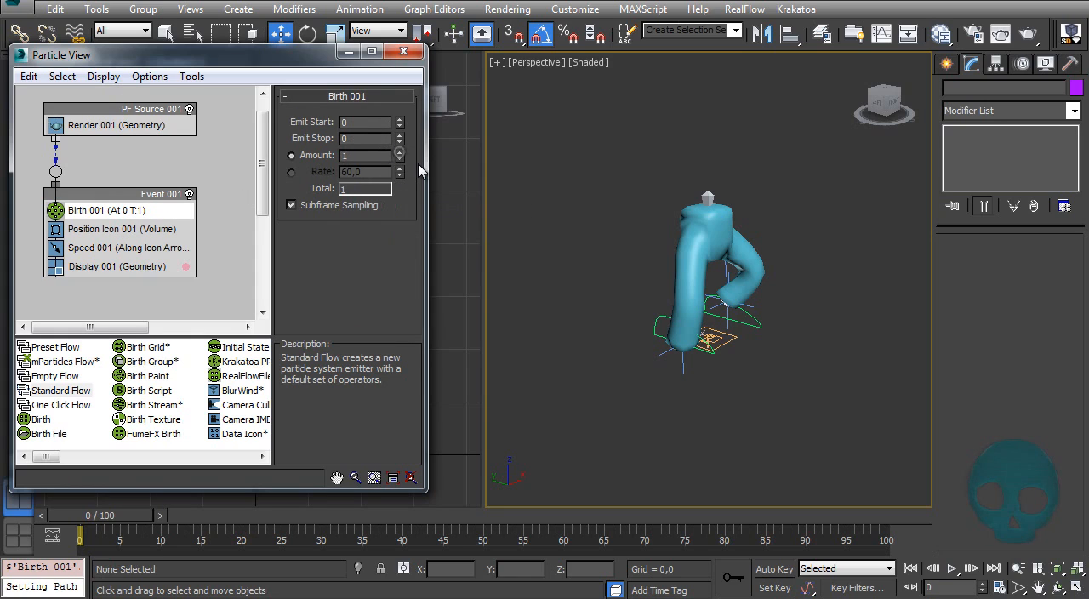
Step: Move the PF Source icon away from the legs to about Y 98 and Z 46
click(713, 340)
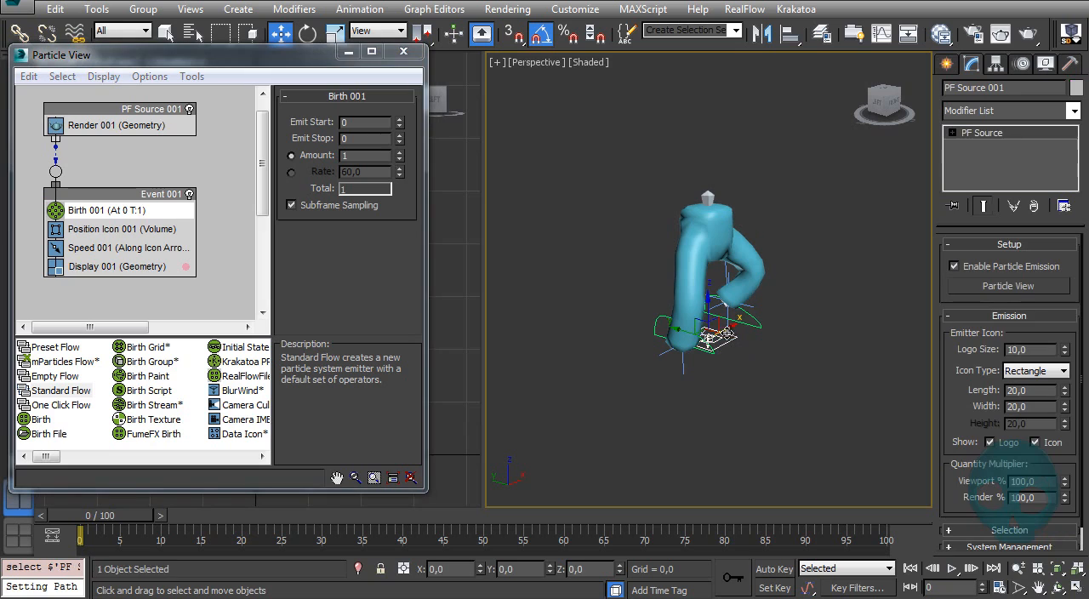
drag(698, 320, 551, 234)
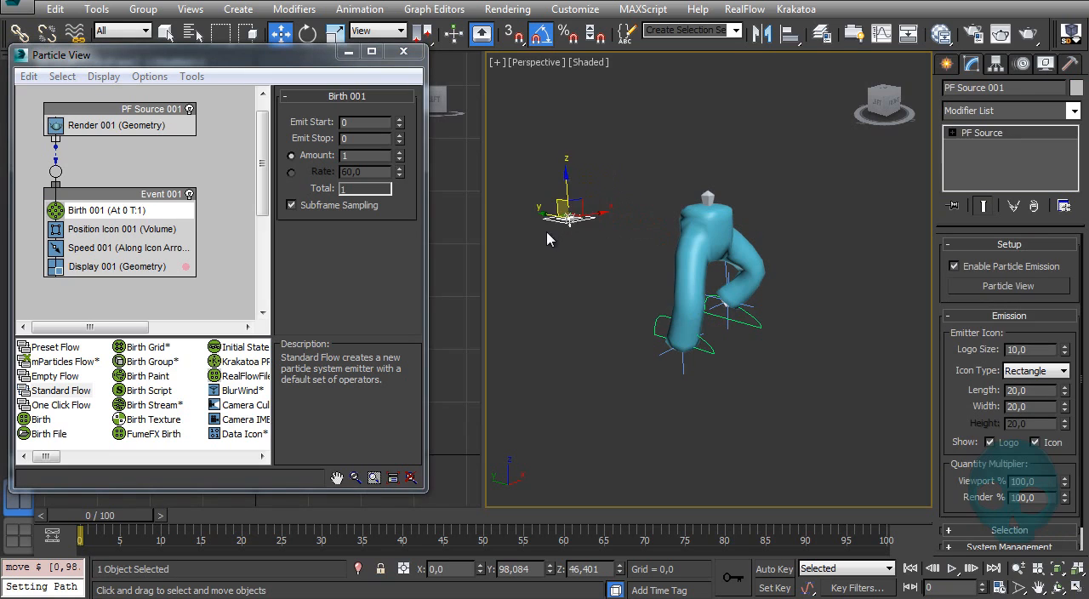
key(l)
ctrl+alt+middle_drag(640, 296, 634, 215)
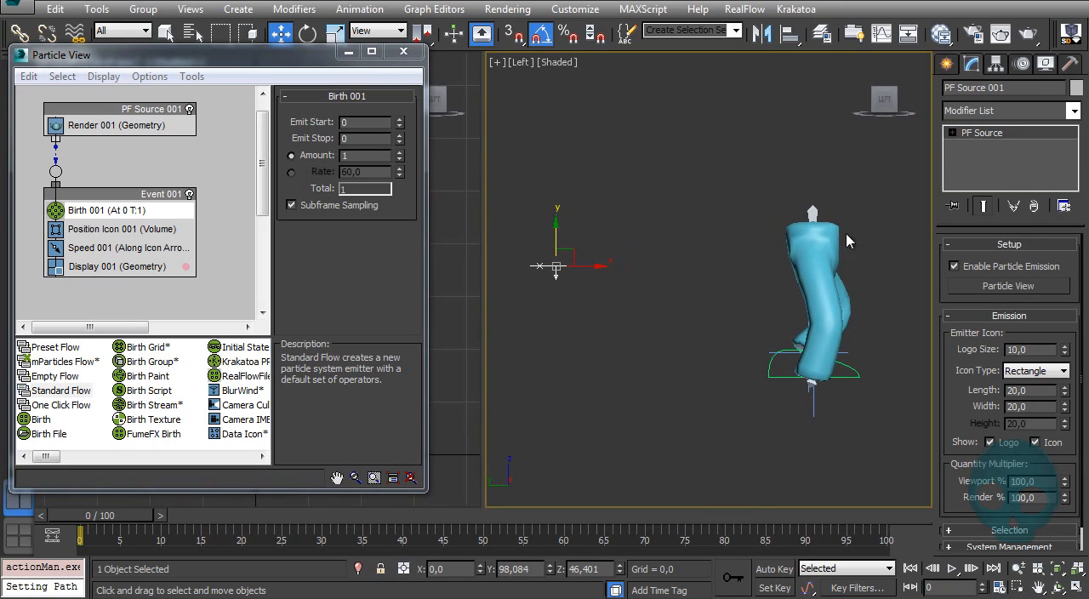
Step: Check the Legs' height and set the PF Source icon's Z position to 34 to match
click(820, 246)
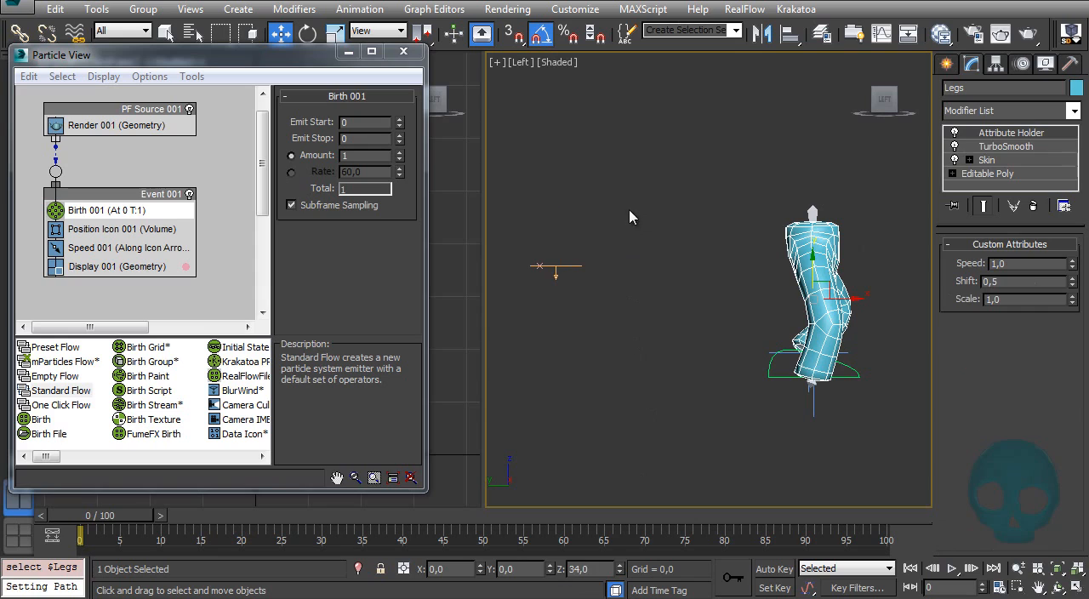
drag(630, 210, 570, 319)
double_click(587, 569)
text(34)
key(Return)
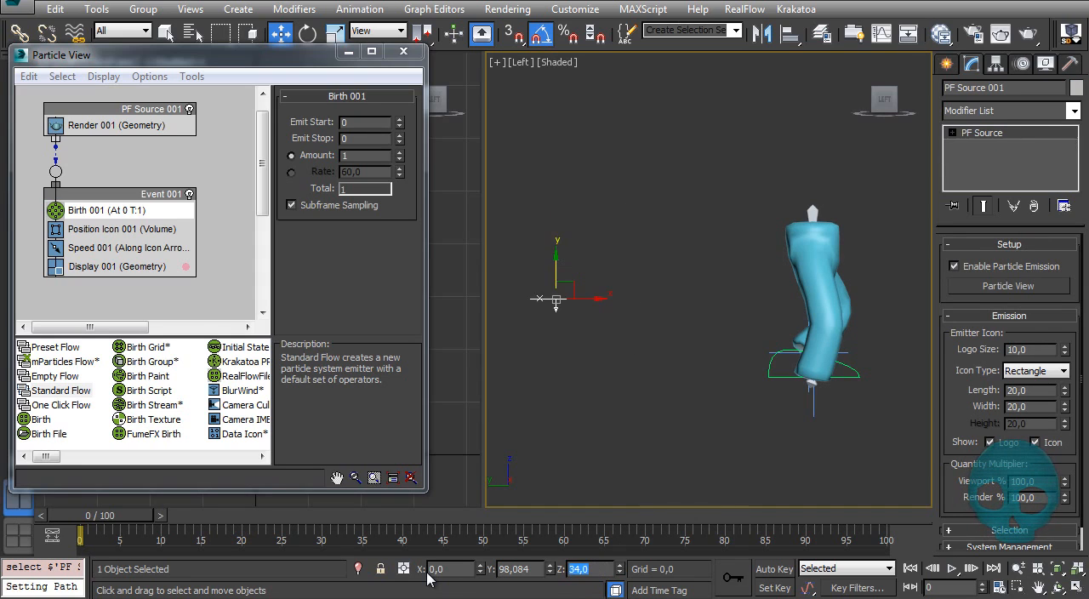
Step: Rotate the PF Source icon to -90 degrees on X so its arrow points toward the legs
text(elect)
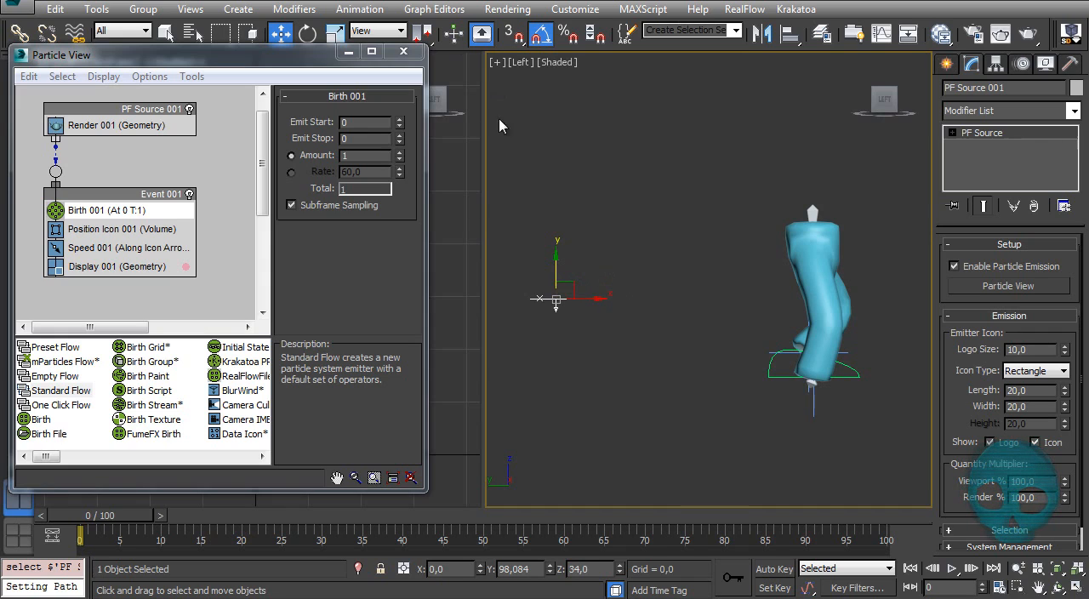
text(e)
drag(589, 274, 556, 211)
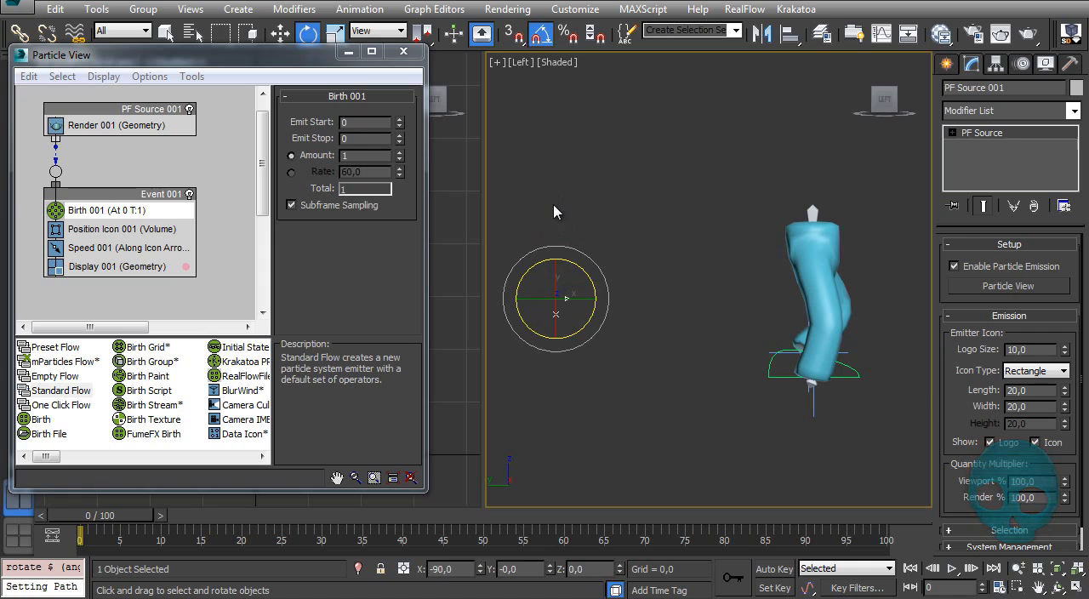
Step: Set the Speed operator's speed to 50 in Event 001
mouse_move(96, 517)
mouse_down()
mouse_move(185, 511)
mouse_move(97, 514)
mouse_up()
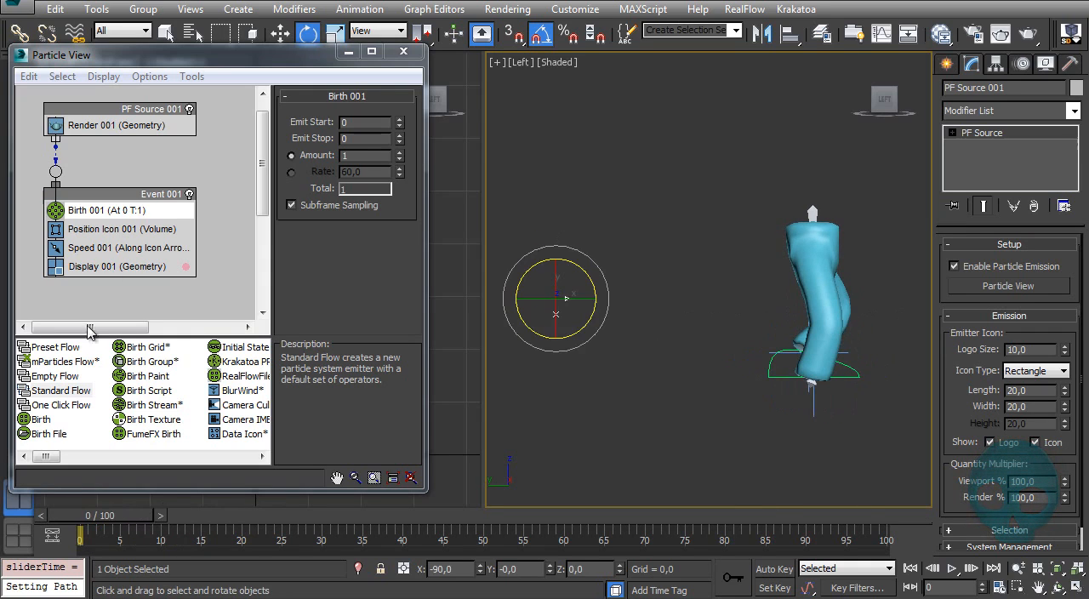
click(104, 249)
text(50)
key(Return)
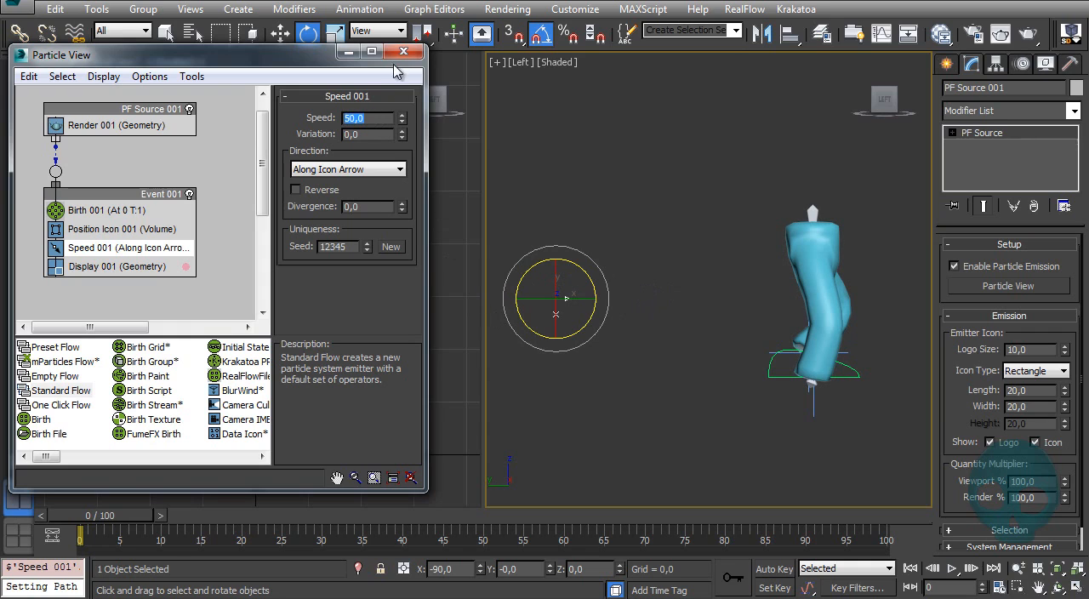
Step: Add a Data Operator above the Display operator in Event 001 and rename it Legs
drag(46, 457, 79, 458)
drag(157, 347, 119, 270)
click(119, 270)
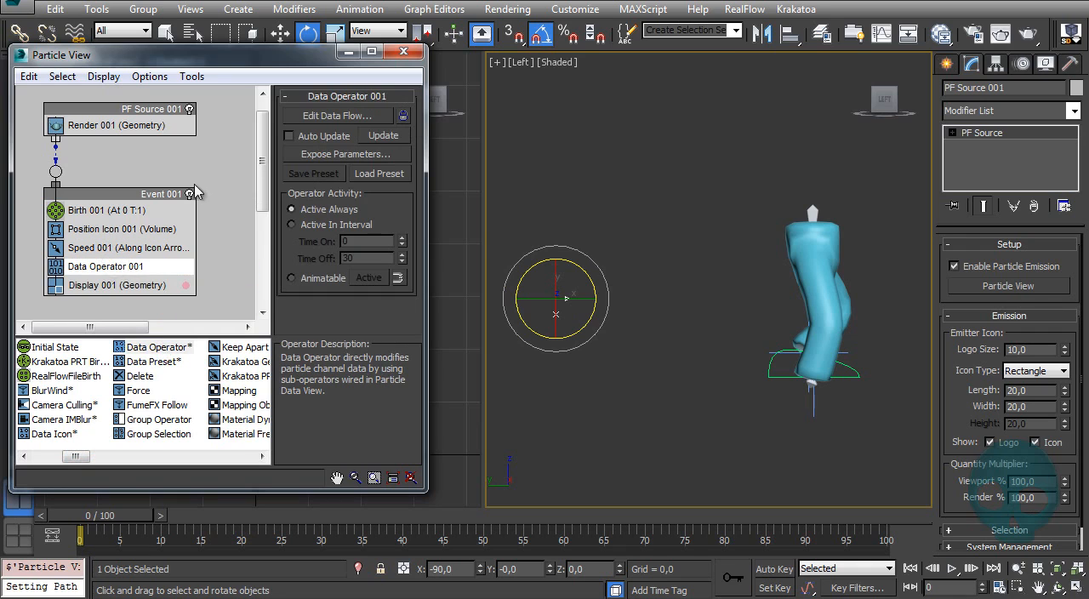
right_click(110, 266)
click(155, 483)
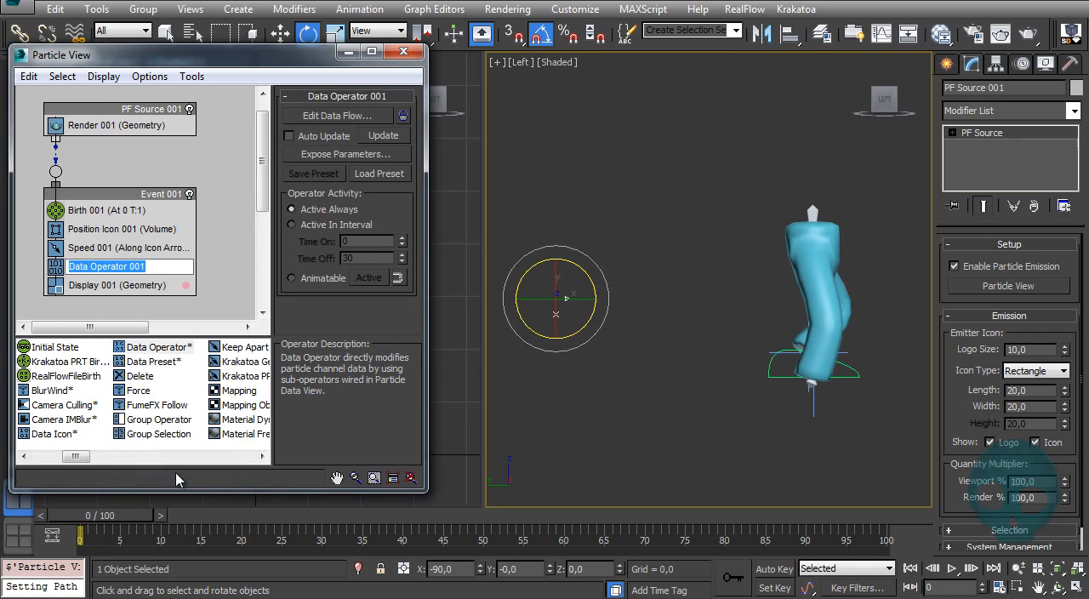
text(Legs)
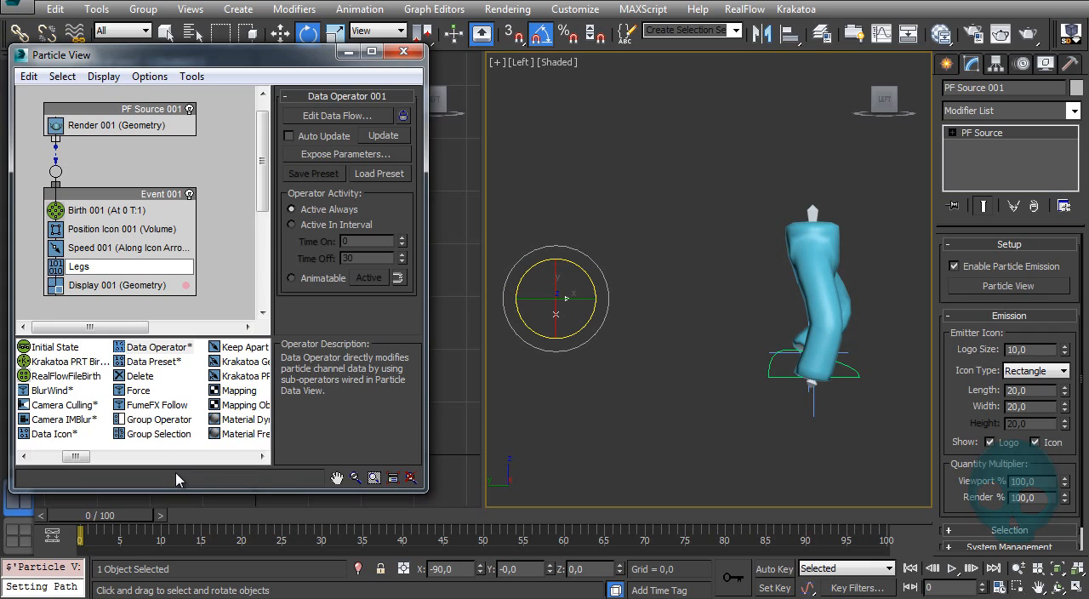
key(Return)
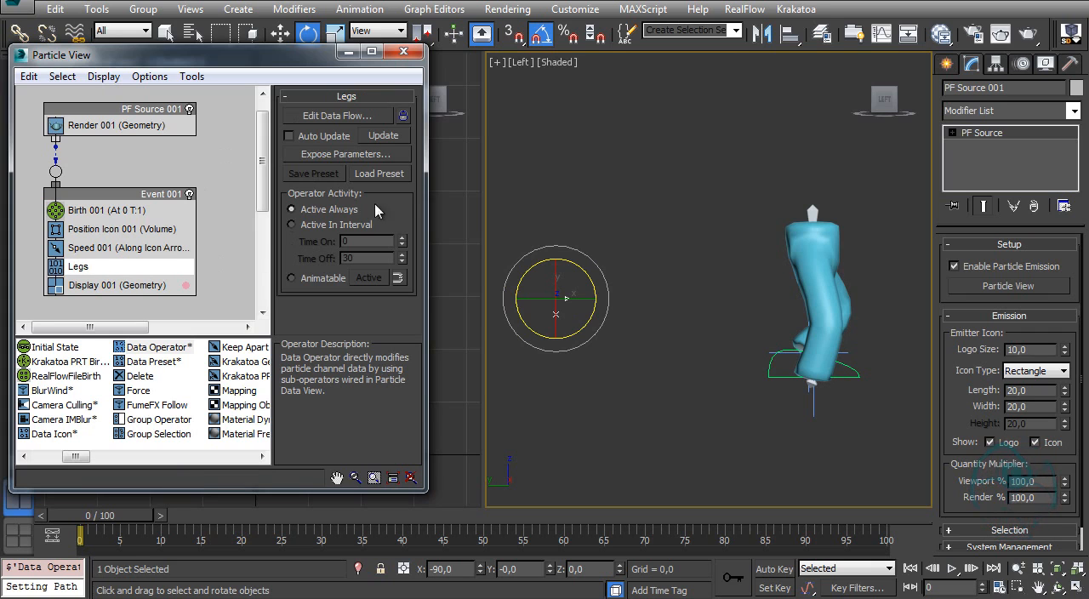
Step: Enable Auto Update for the Legs operator, open its data flow editor and make that window narrower
click(330, 138)
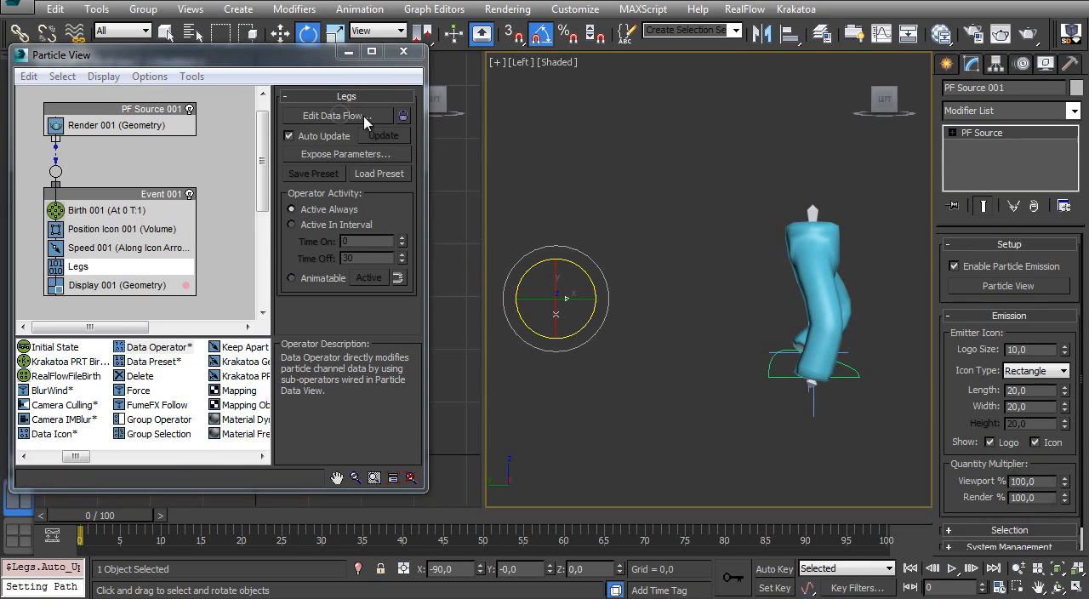
click(337, 116)
drag(650, 113, 397, 17)
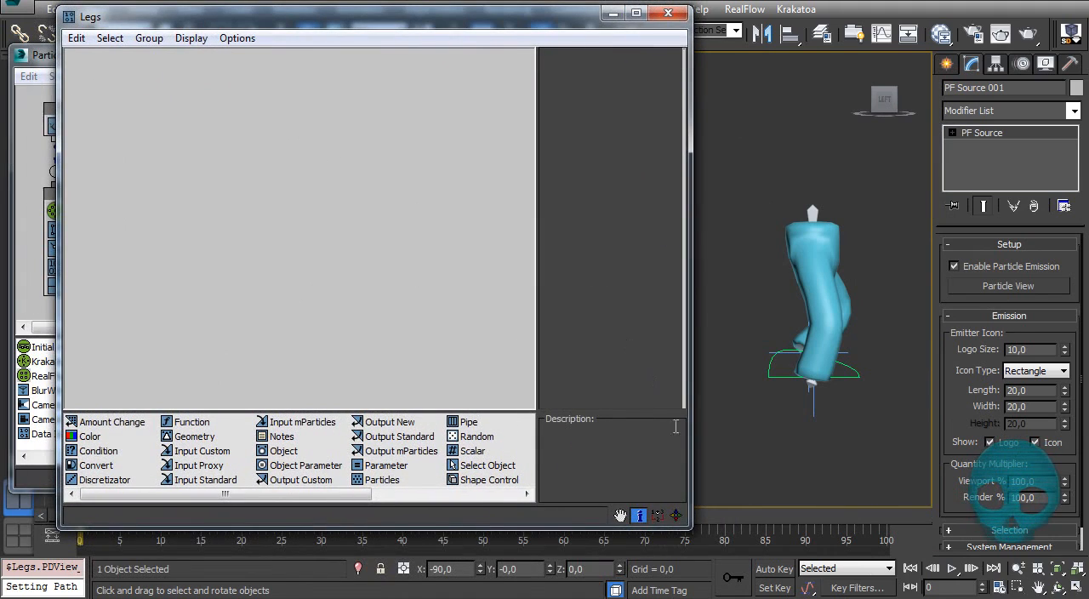
drag(689, 430, 510, 415)
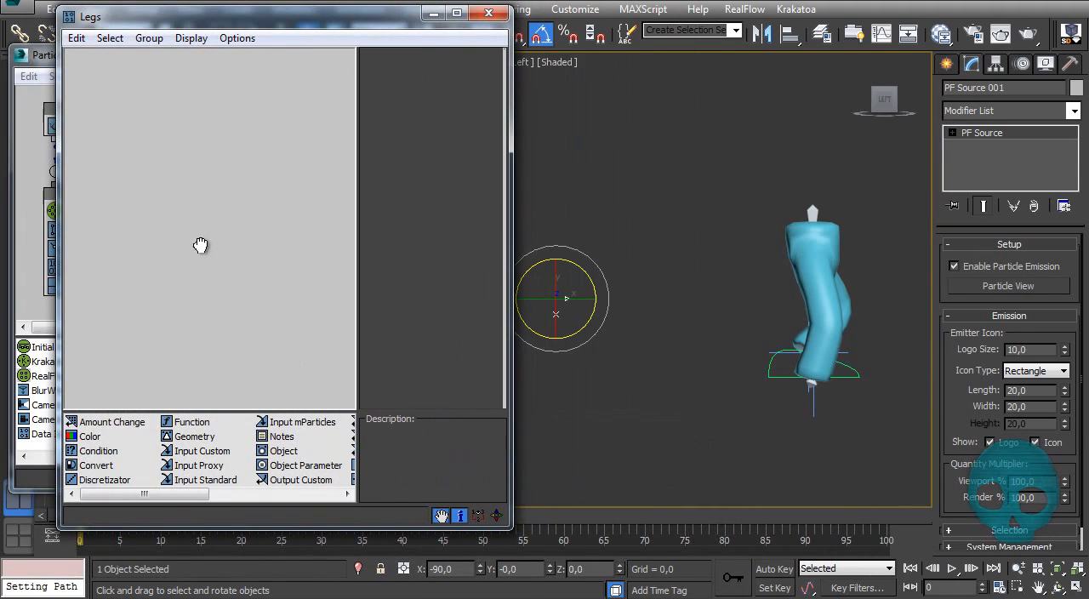
Step: Add a Shape Control operator to the Legs data flow and pick the blue legs mesh as its particle geometry object
drag(196, 495, 301, 495)
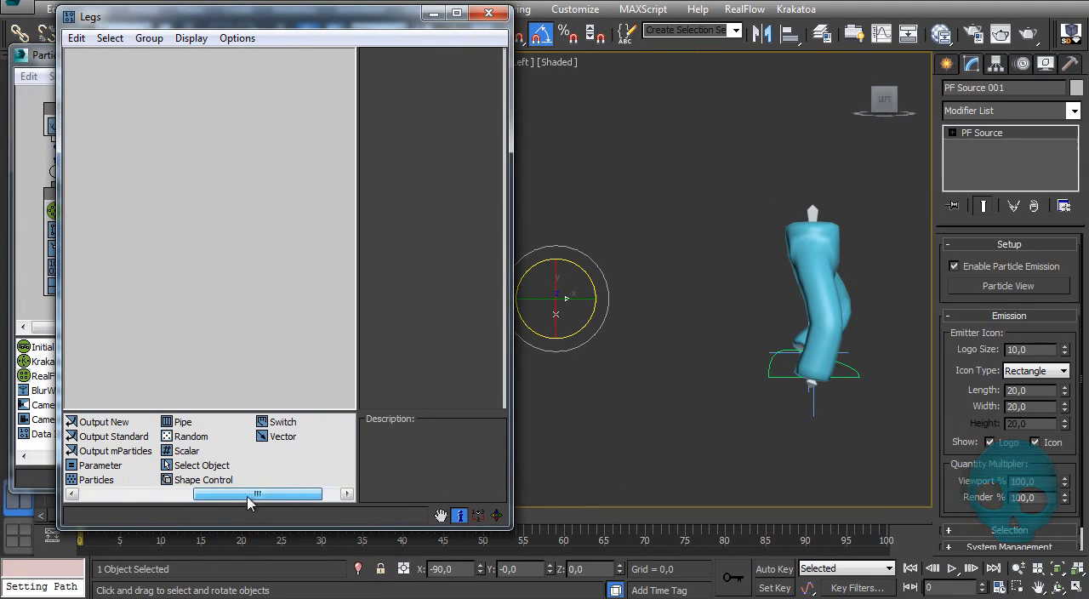
drag(209, 480, 202, 271)
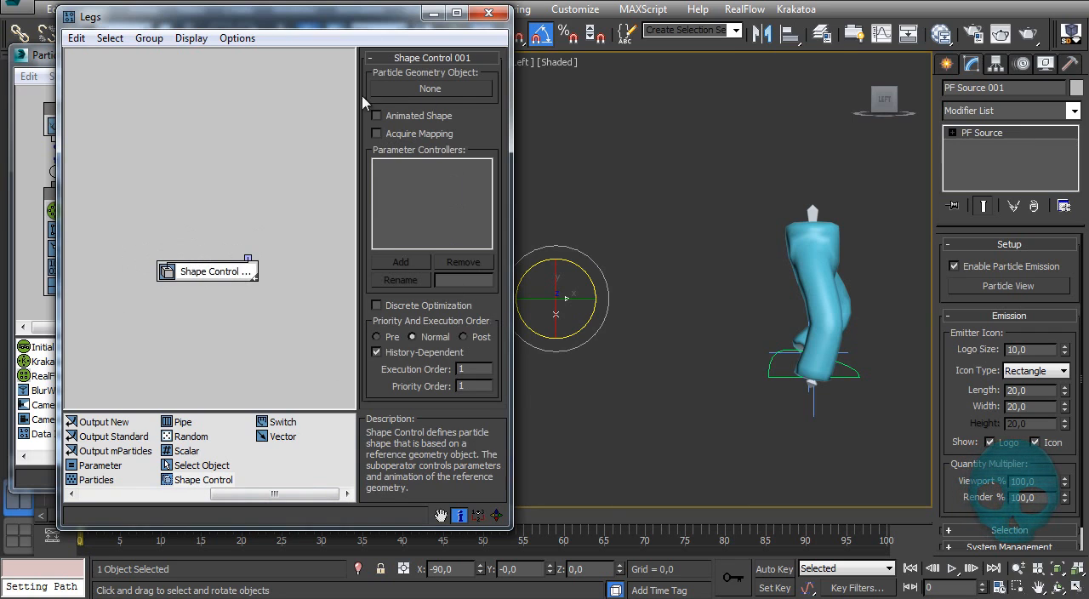
click(414, 90)
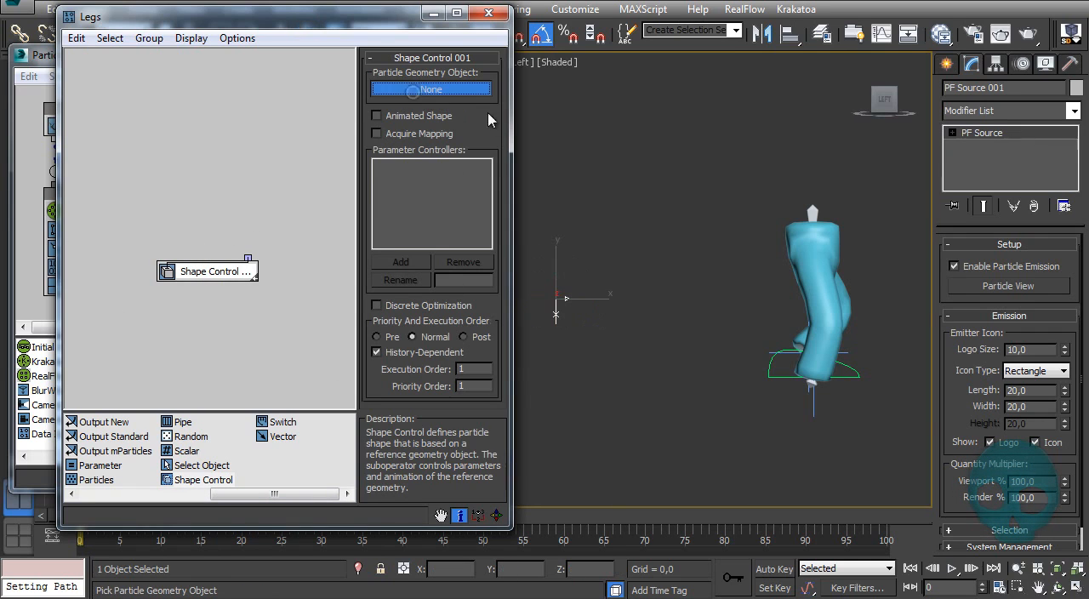
click(793, 236)
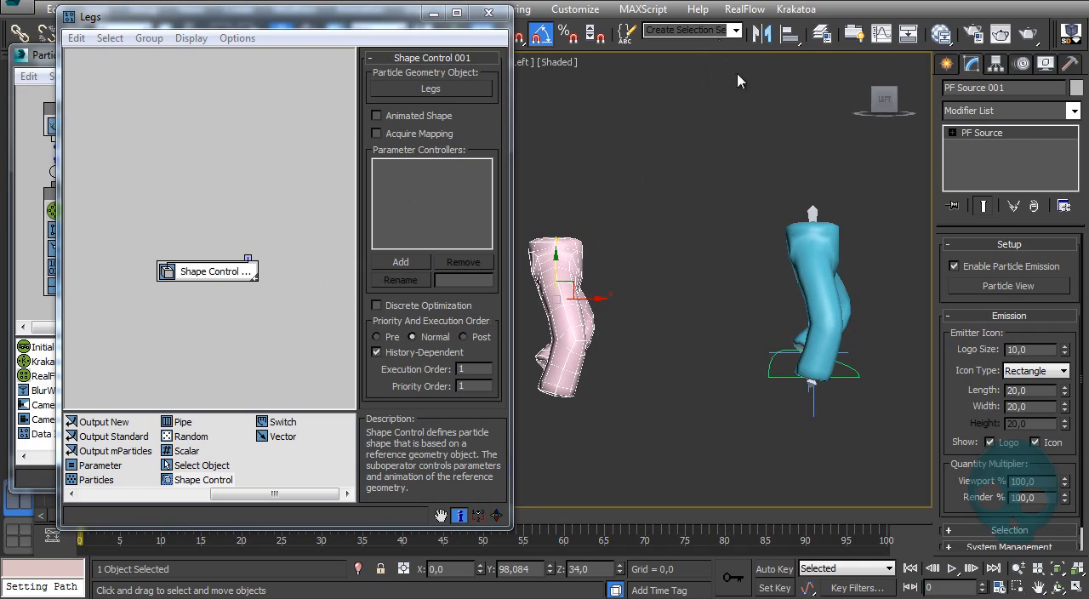
Step: Hide the 0 (default) layer so only the Pflow layer's objects show, and close the layer manager
click(822, 34)
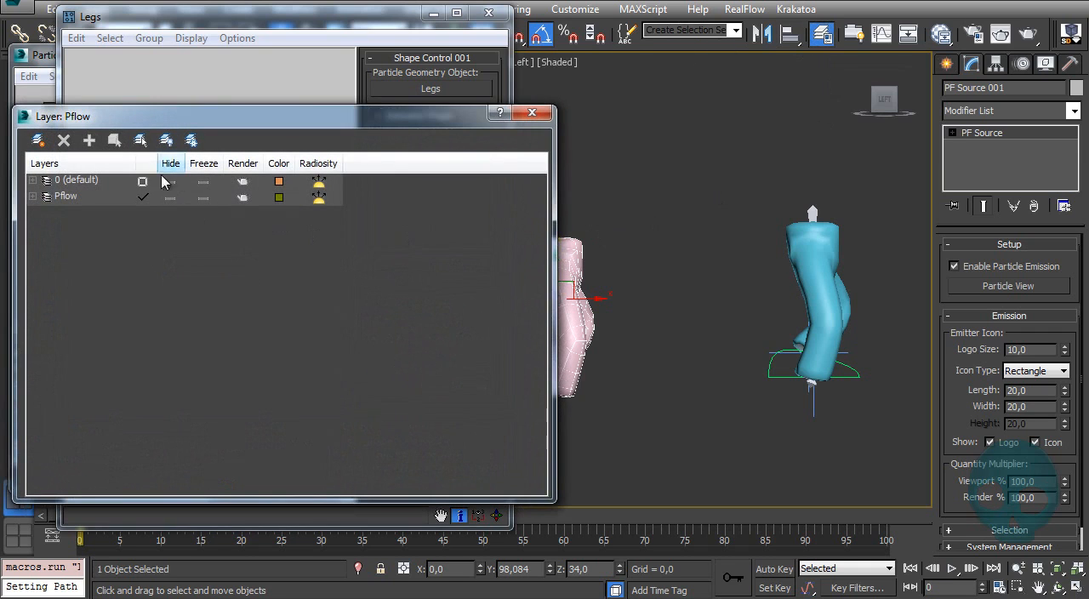
click(202, 183)
click(204, 181)
click(173, 182)
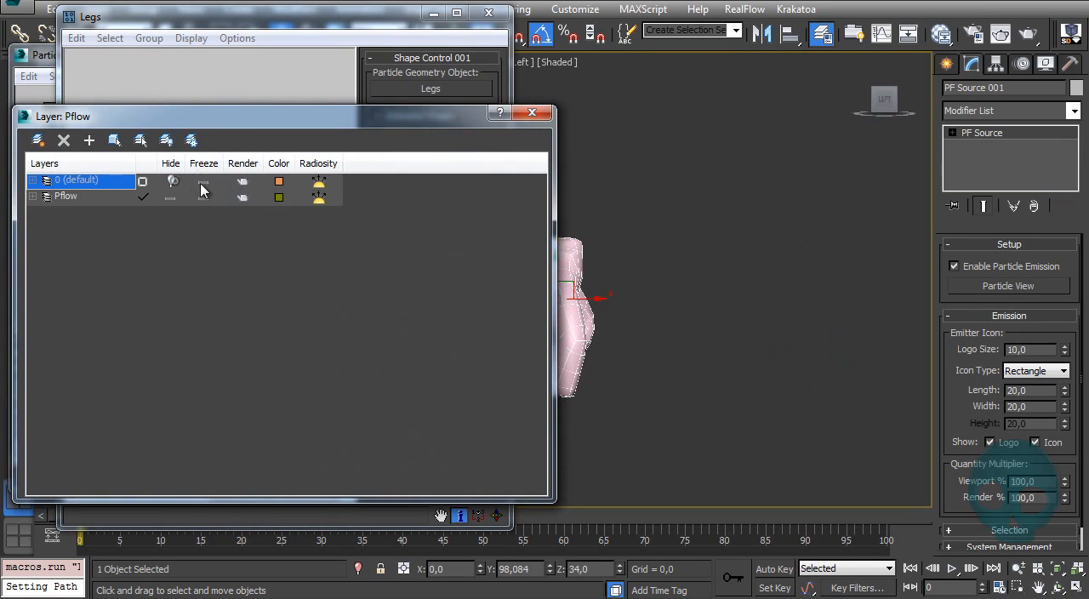
click(534, 113)
Step: Change the Display operator's color in Event 001 to blue with RGB 0, 133, 255
alt+middle_drag(670, 261, 684, 284)
click(37, 64)
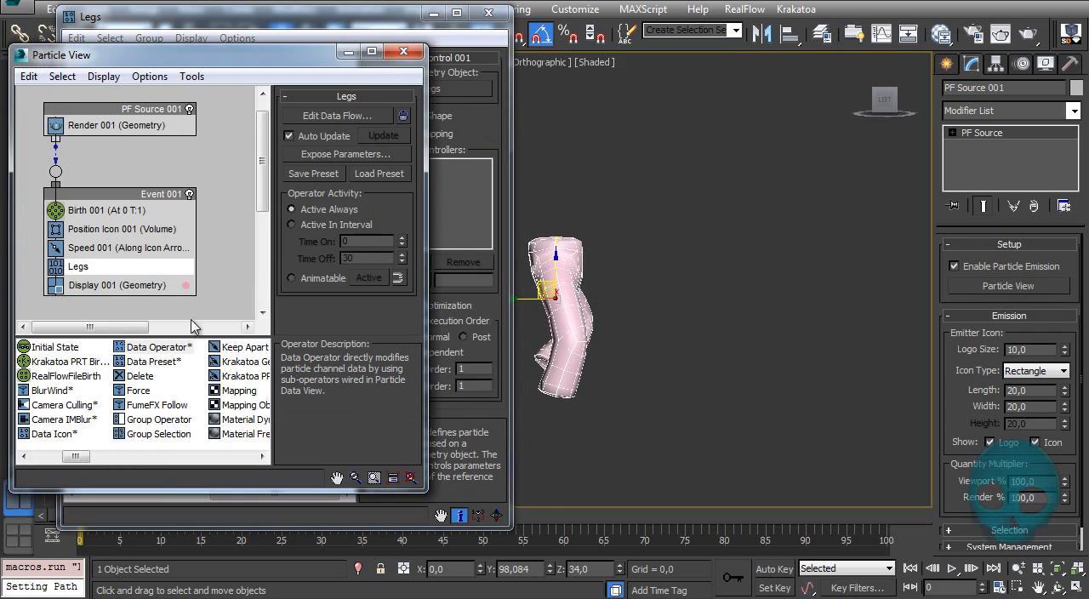
click(186, 285)
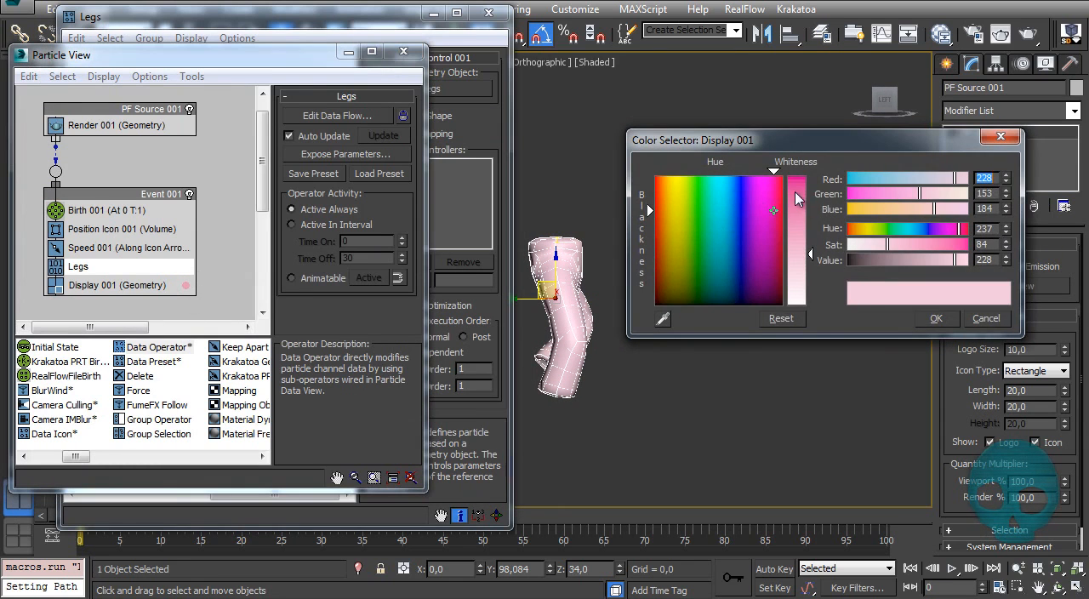
drag(927, 195, 806, 180)
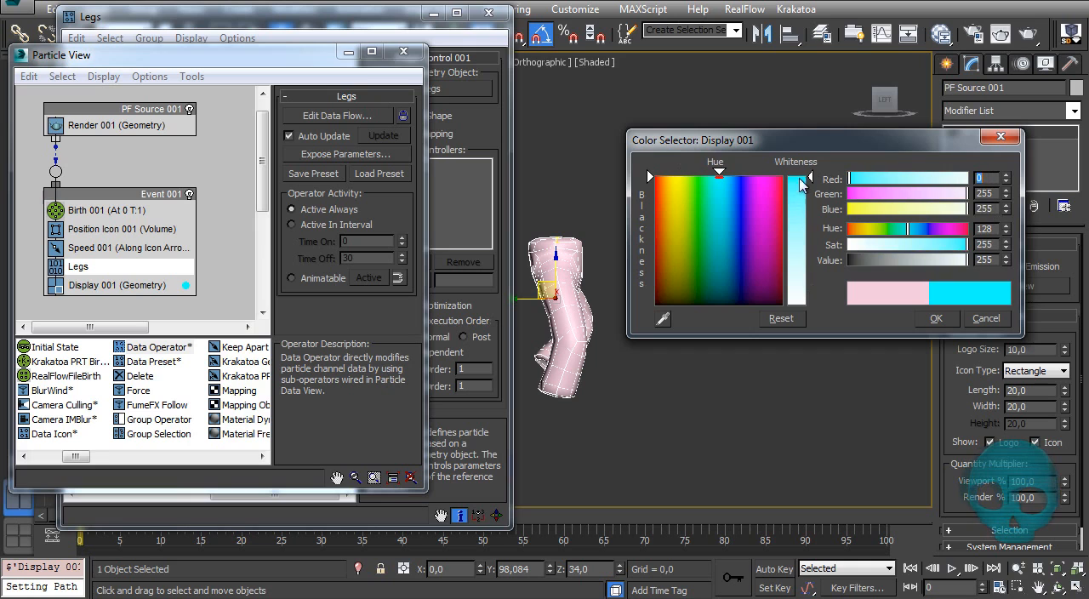
click(910, 195)
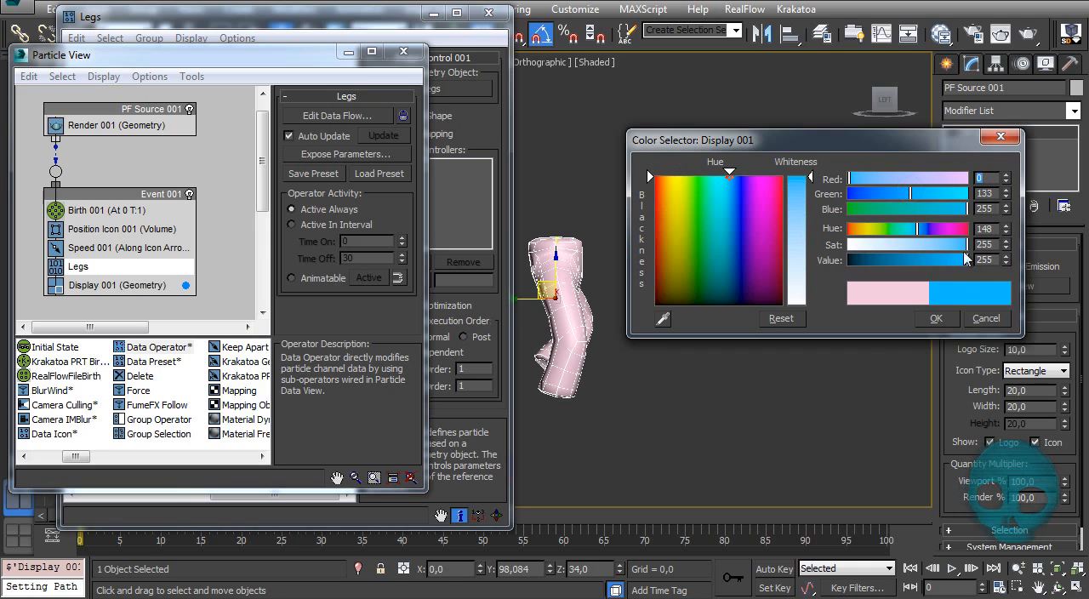
click(933, 324)
Step: Deselect everything and return the viewport to the Left view with the grid turned on
alt+middle_drag(655, 308, 679, 343)
click(691, 310)
key(l)
key(g)
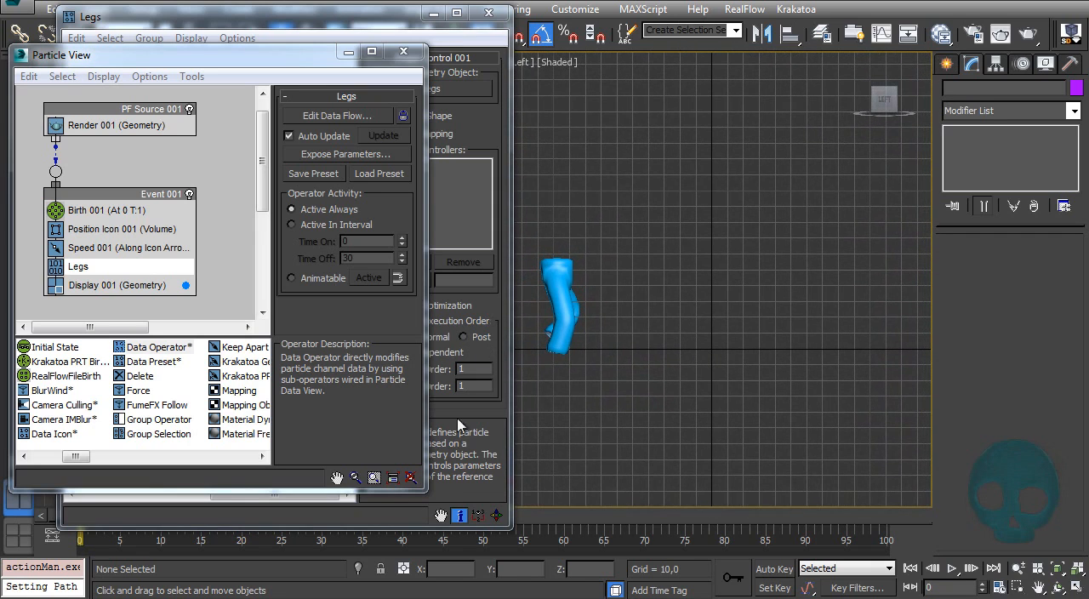
Step: Enable Animated Shape on the Shape Control, play the animation to preview the walking particle, and return to frame 0
click(475, 449)
drag(377, 28, 313, 16)
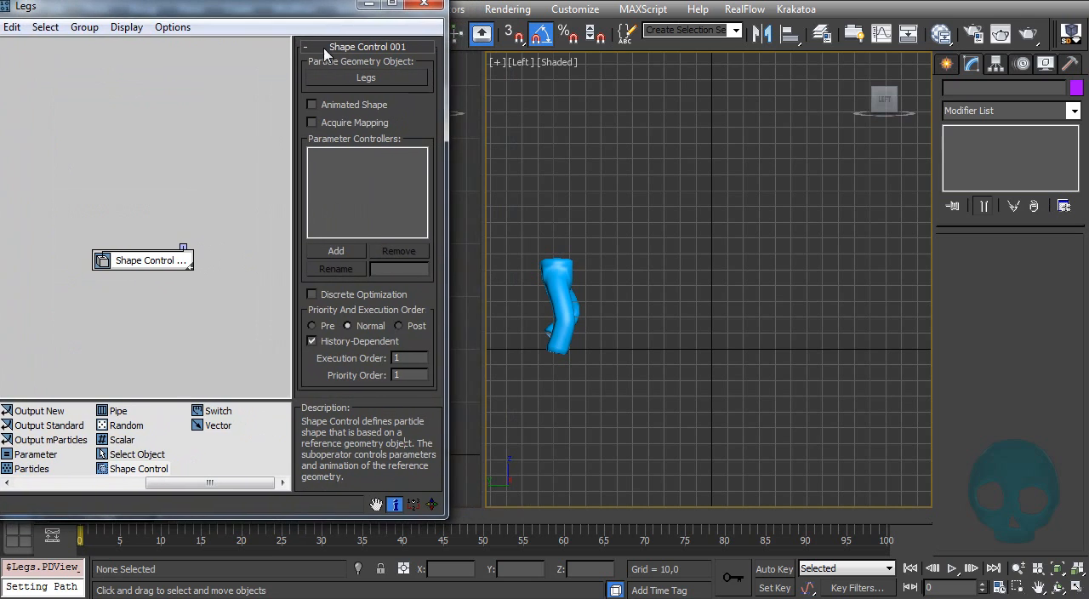
click(952, 569)
click(324, 106)
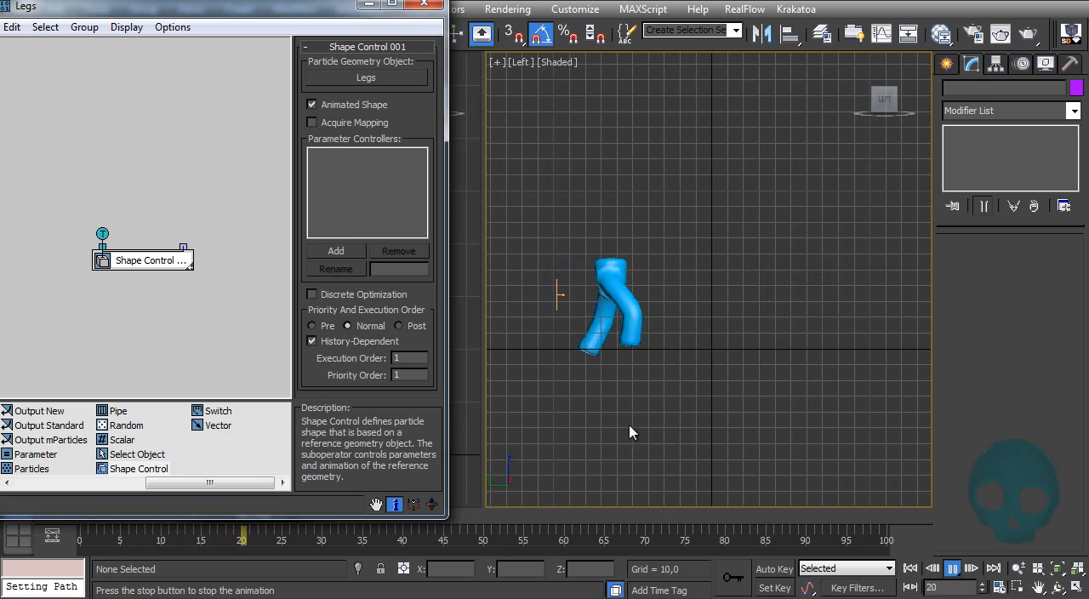
click(952, 571)
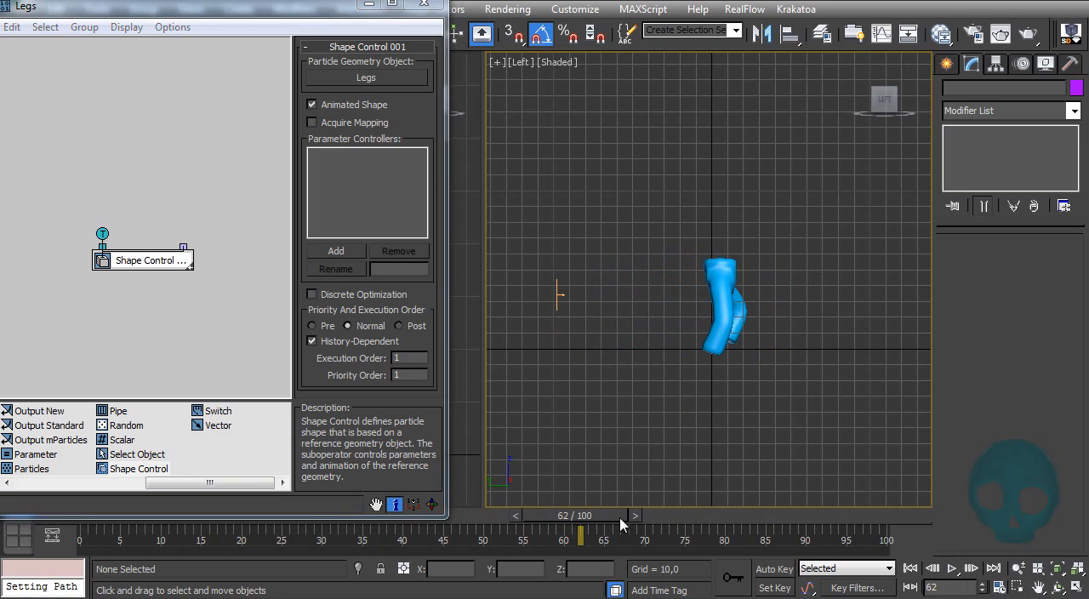
drag(586, 526, 430, 521)
drag(549, 522, 7, 532)
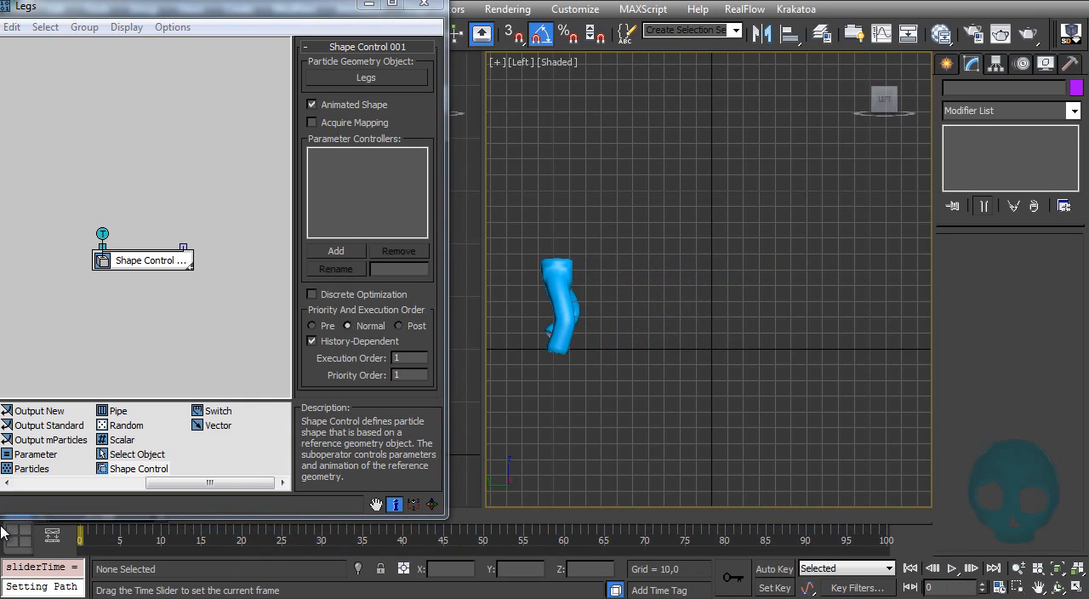
Step: Add the scale custom attribute from the Attribute Holder as a parameter controller of the Shape Control
middle_drag(129, 278, 114, 312)
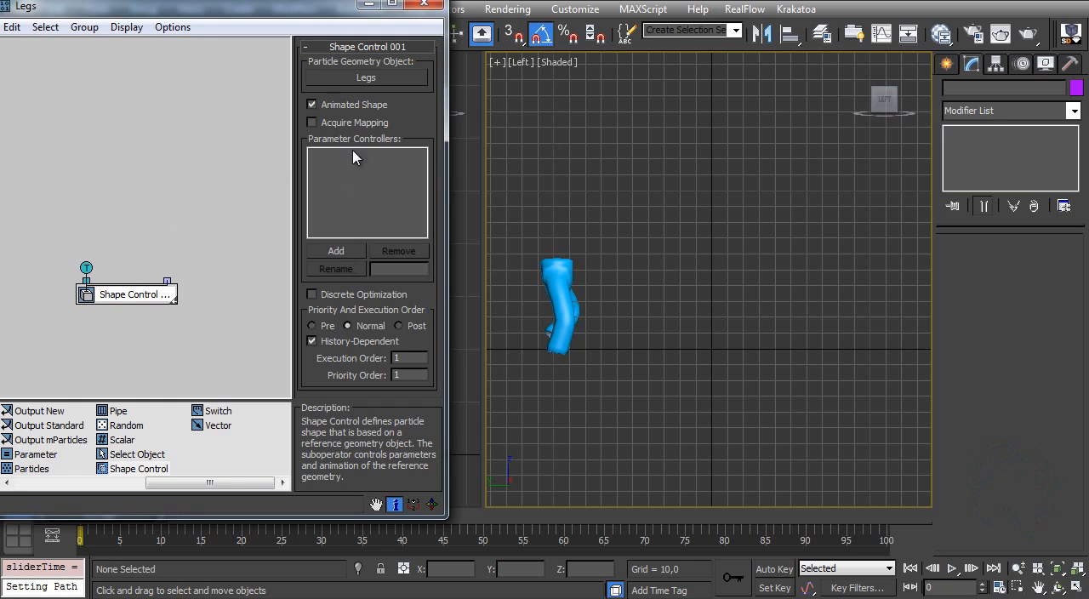
click(332, 256)
drag(407, 202, 257, 182)
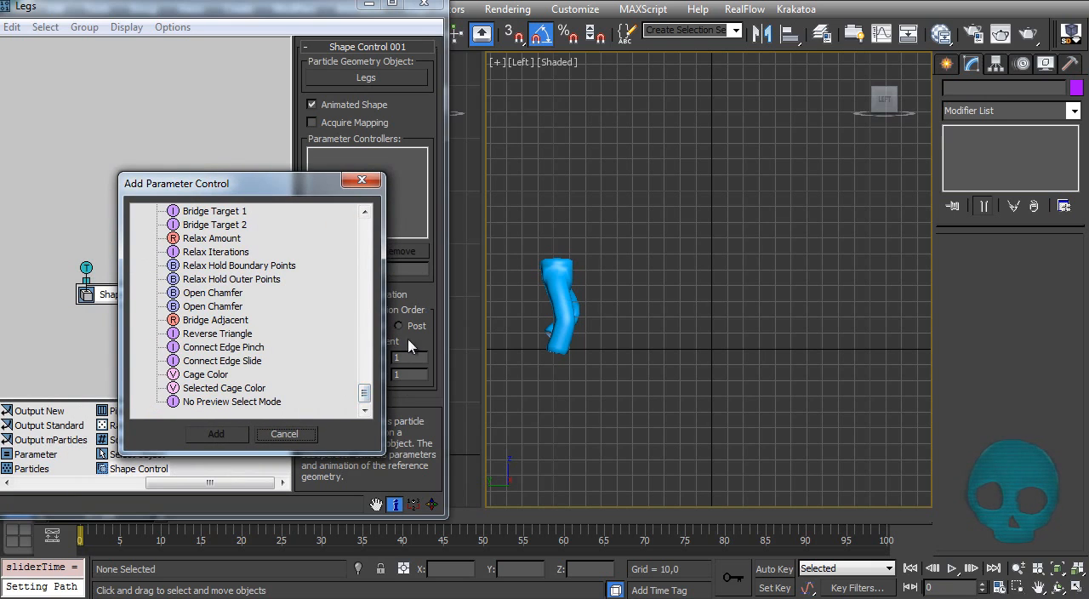
drag(365, 398, 366, 244)
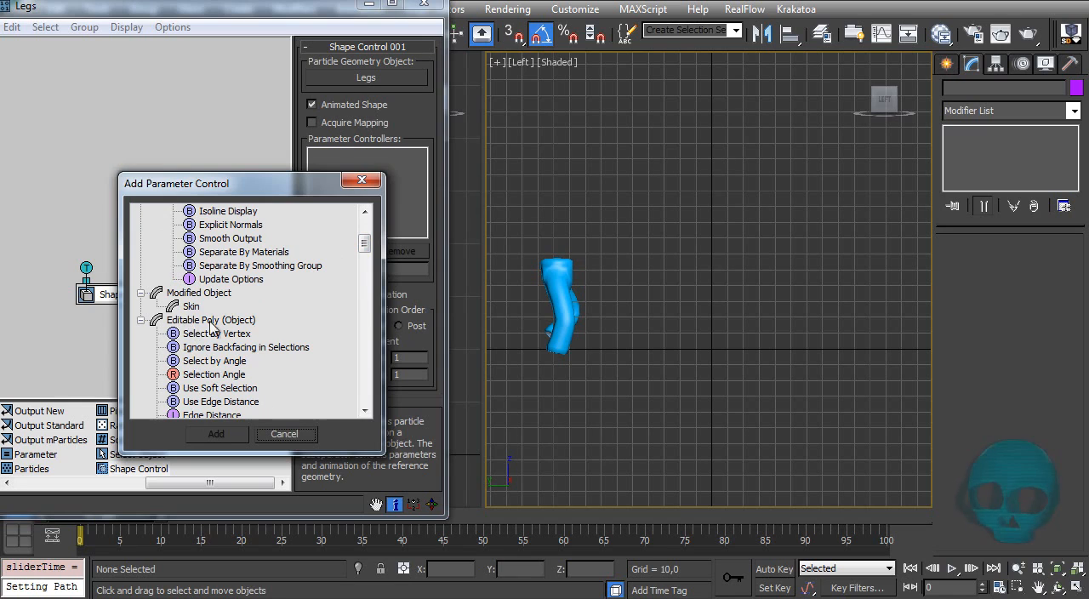
drag(366, 243, 364, 230)
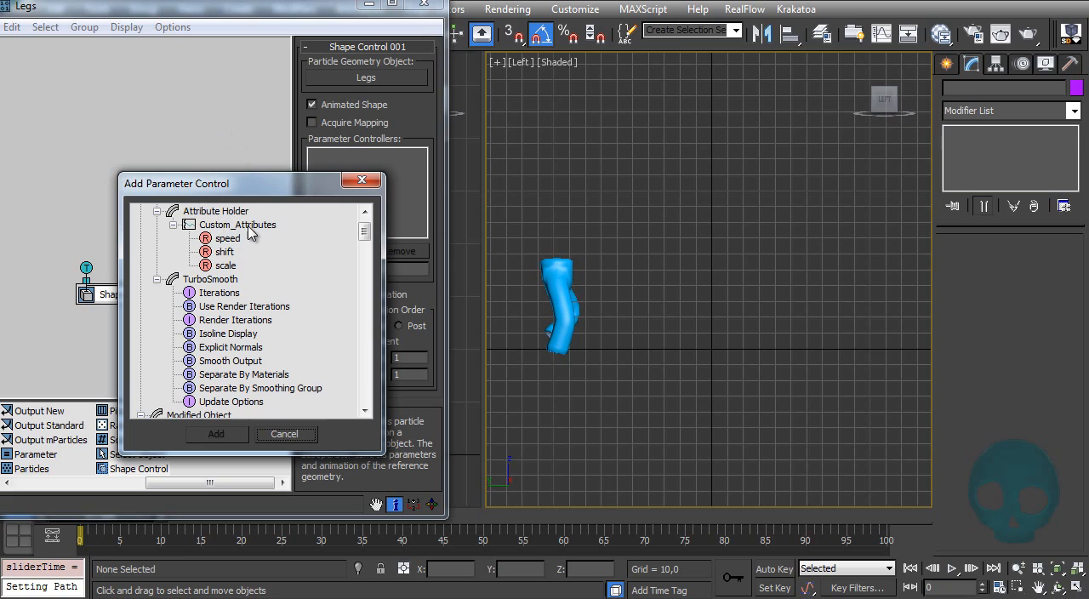
double_click(226, 266)
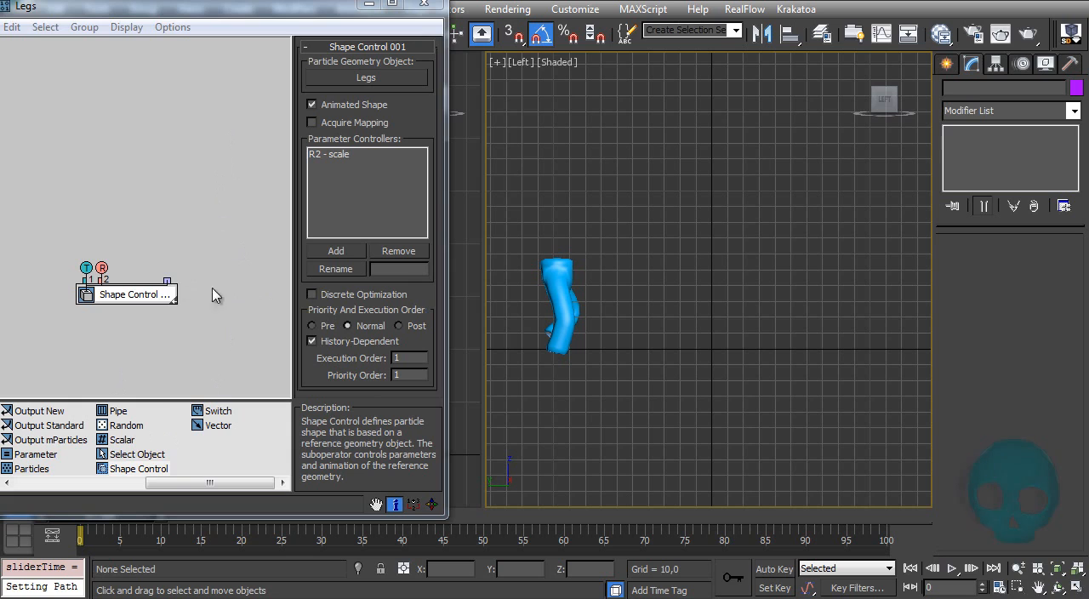
Step: Add an Input Standard operator above the Shape Control and set it to Speed Magnitude
drag(167, 481, 36, 488)
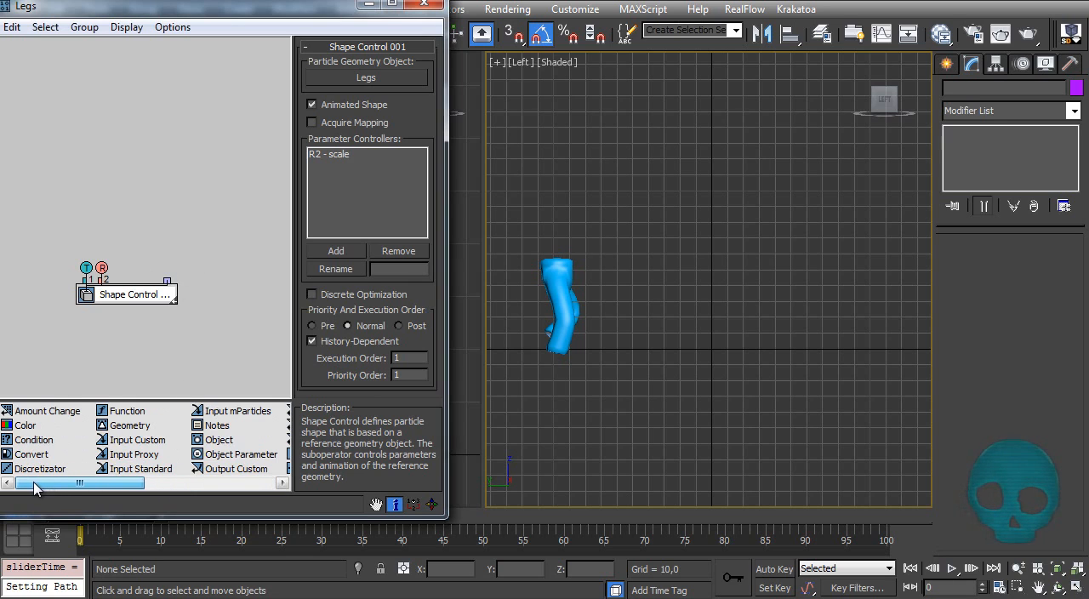
drag(141, 469, 69, 145)
drag(418, 187, 418, 25)
click(309, 318)
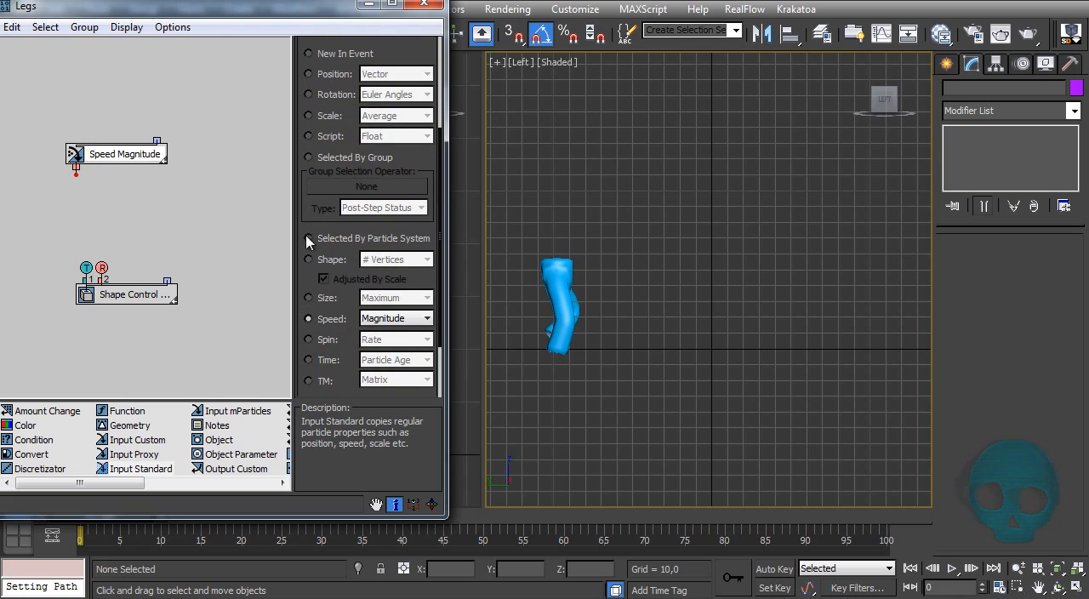
click(90, 201)
drag(101, 267, 100, 268)
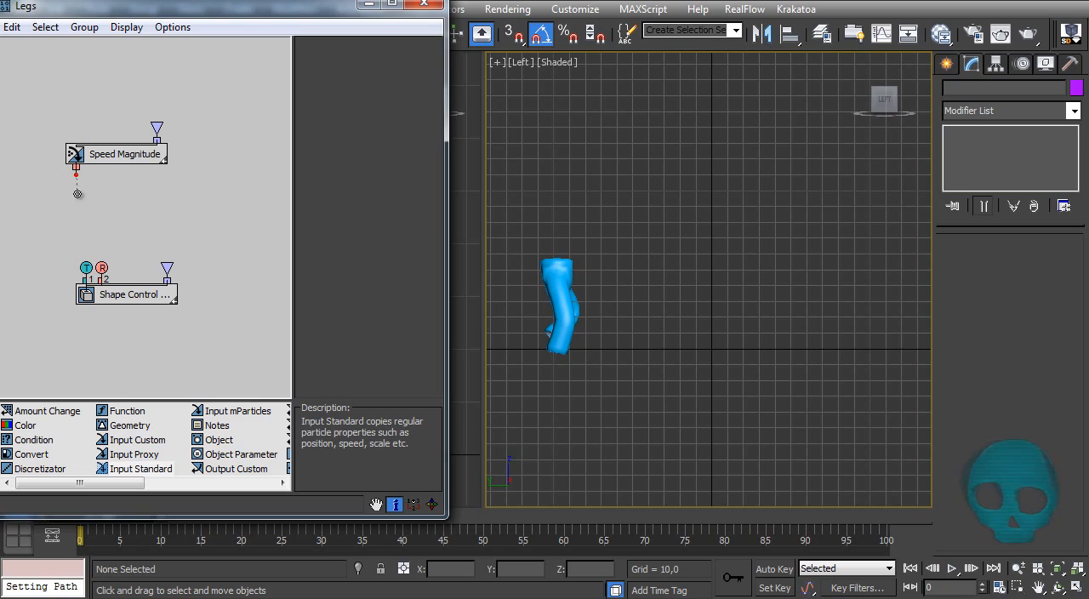
Step: Show the Speed Magnitude operator's data and place the shortened data window below the legs in the viewport
click(126, 158)
right_click(128, 158)
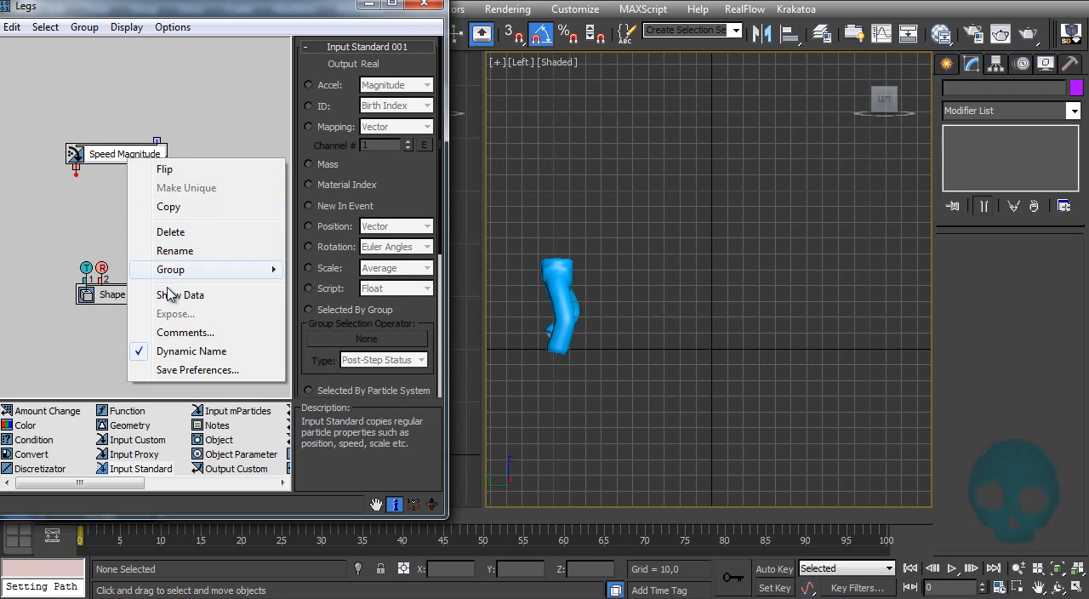
click(192, 298)
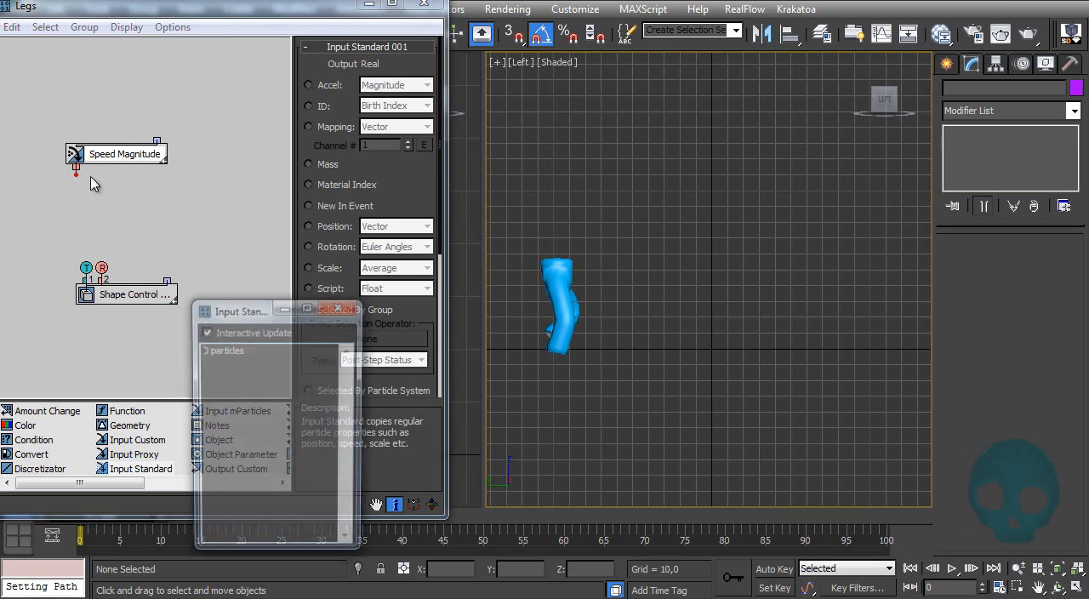
drag(107, 516, 108, 503)
click(241, 533)
drag(274, 309, 638, 363)
middle_drag(637, 261, 622, 193)
drag(588, 366, 551, 306)
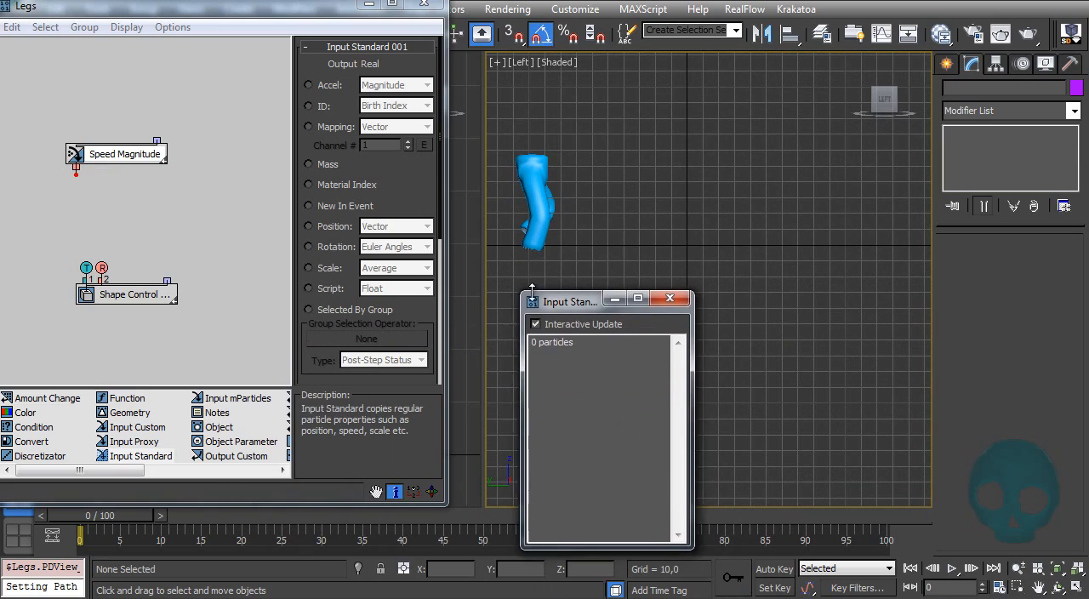
Step: Wire the Speed Magnitude output into the Shape Control's scale input and nudge the time slider to check the particle's value
drag(85, 516, 43, 517)
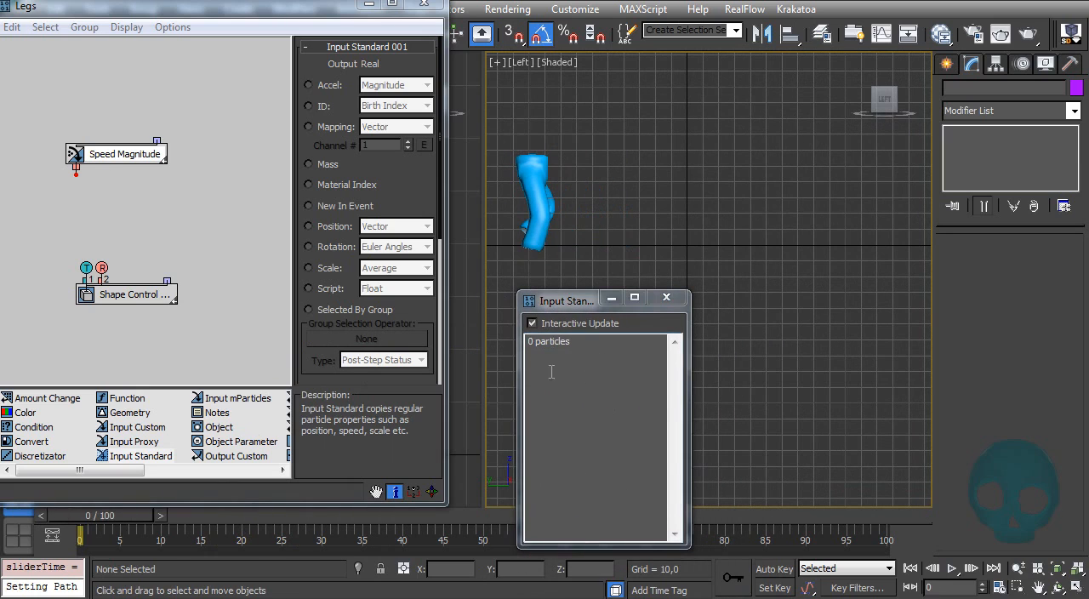
drag(75, 174, 102, 267)
drag(101, 517, 68, 518)
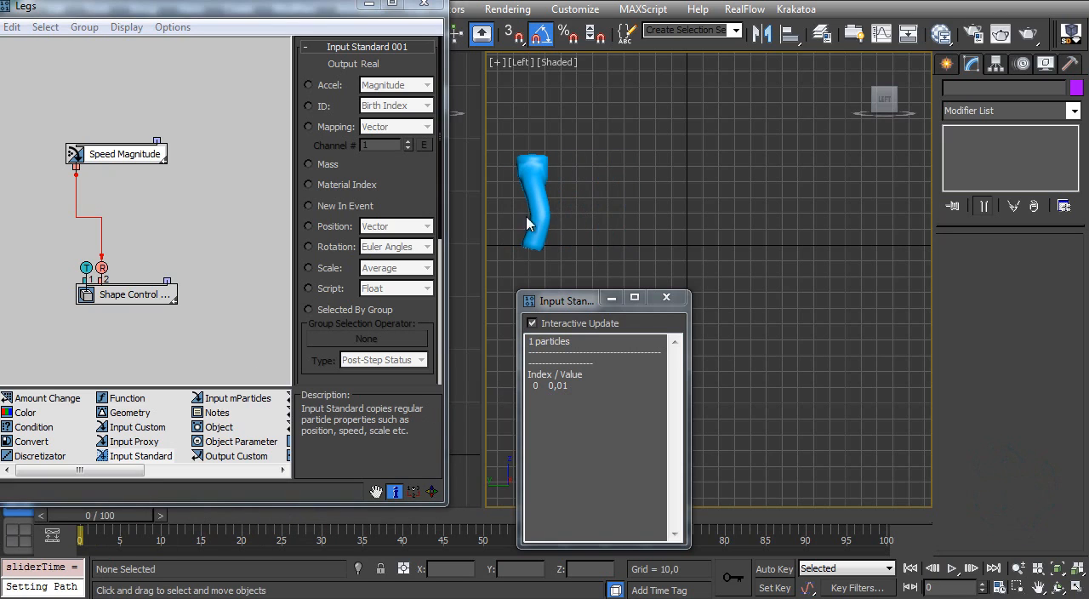
drag(569, 386, 561, 387)
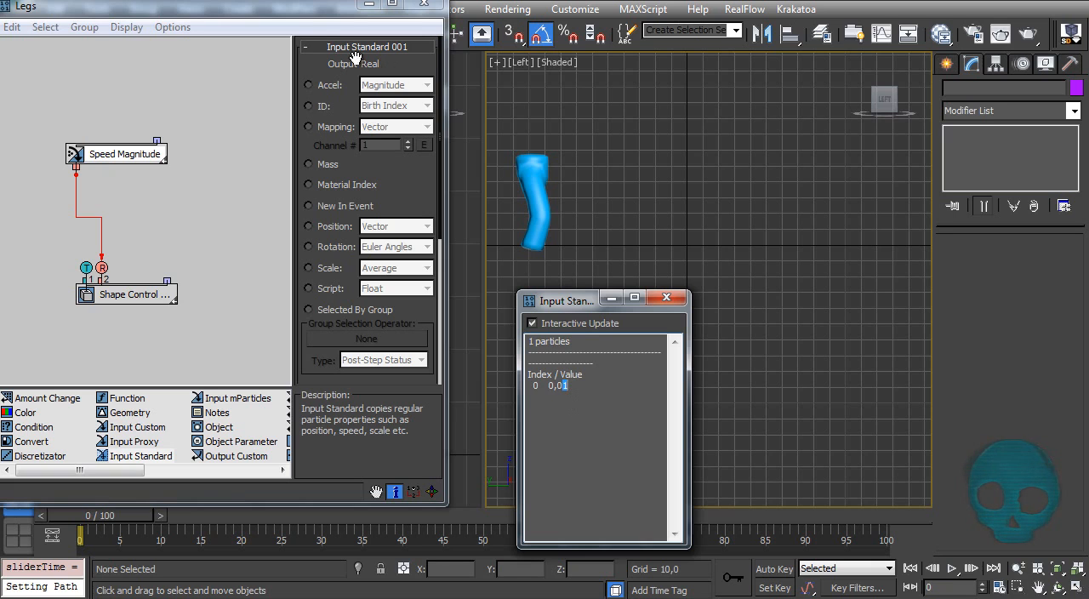
Step: Move the Legs data flow window aside and inspect the Speed operator's settings in Particle View
drag(297, 17, 536, 81)
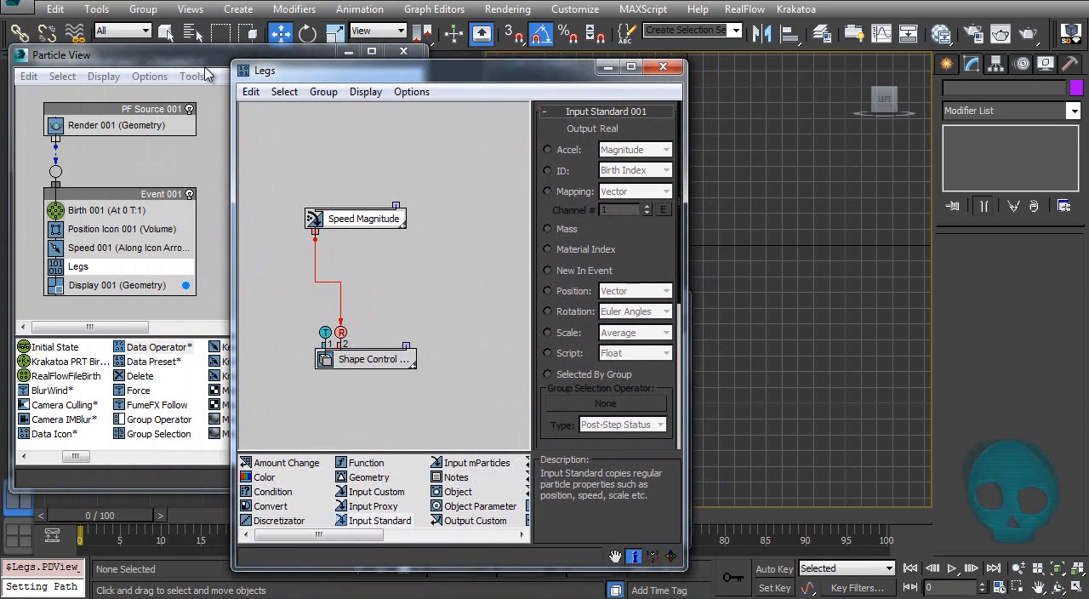
click(167, 60)
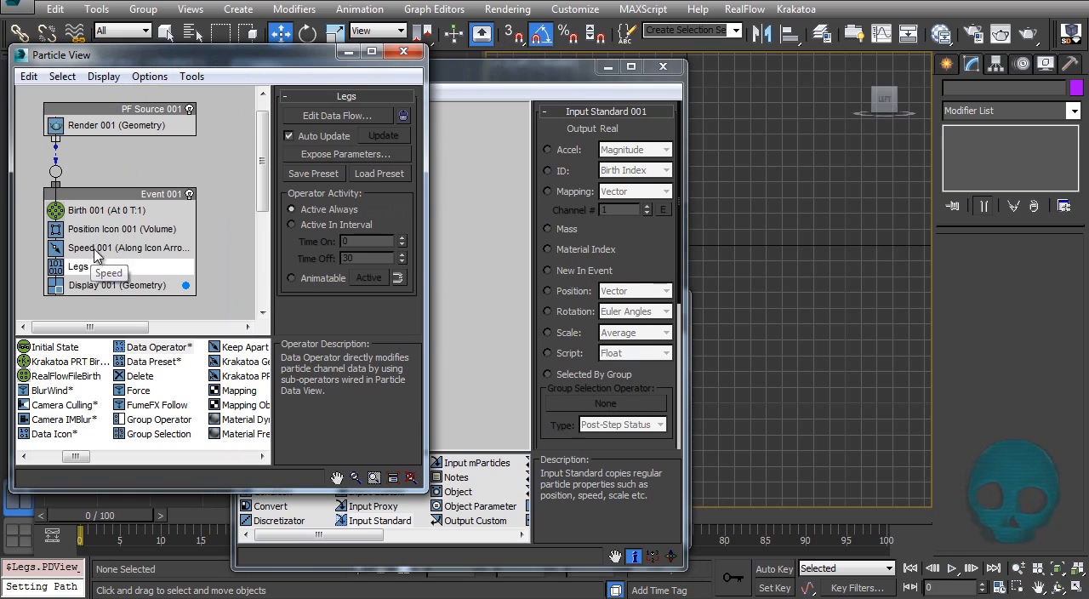
click(138, 252)
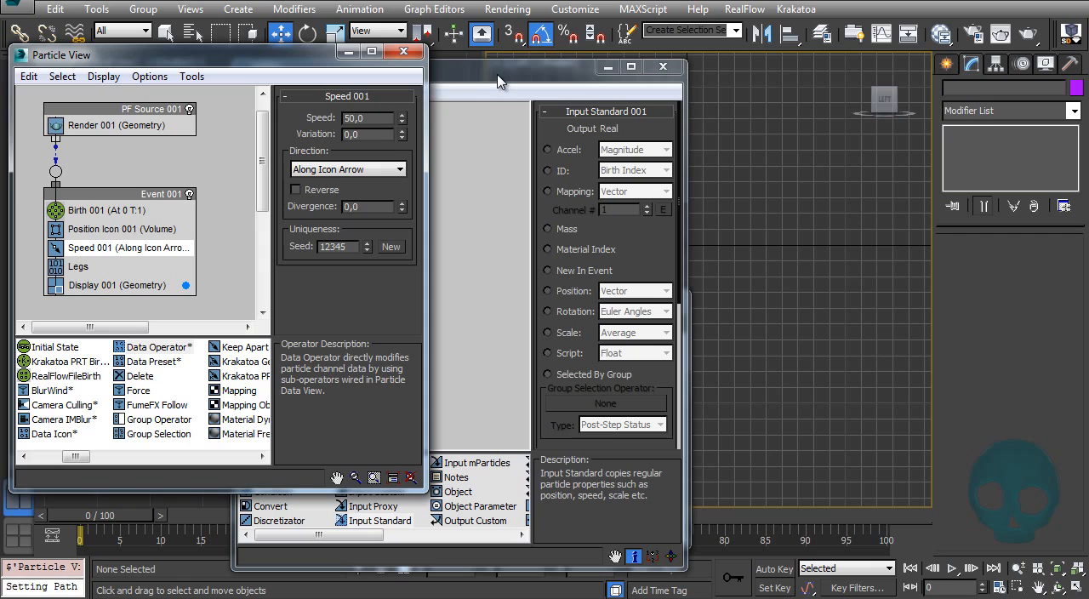
Step: Bring the Legs data flow window back beside the viewport and shorten it to uncover the time slider
drag(525, 75, 335, 53)
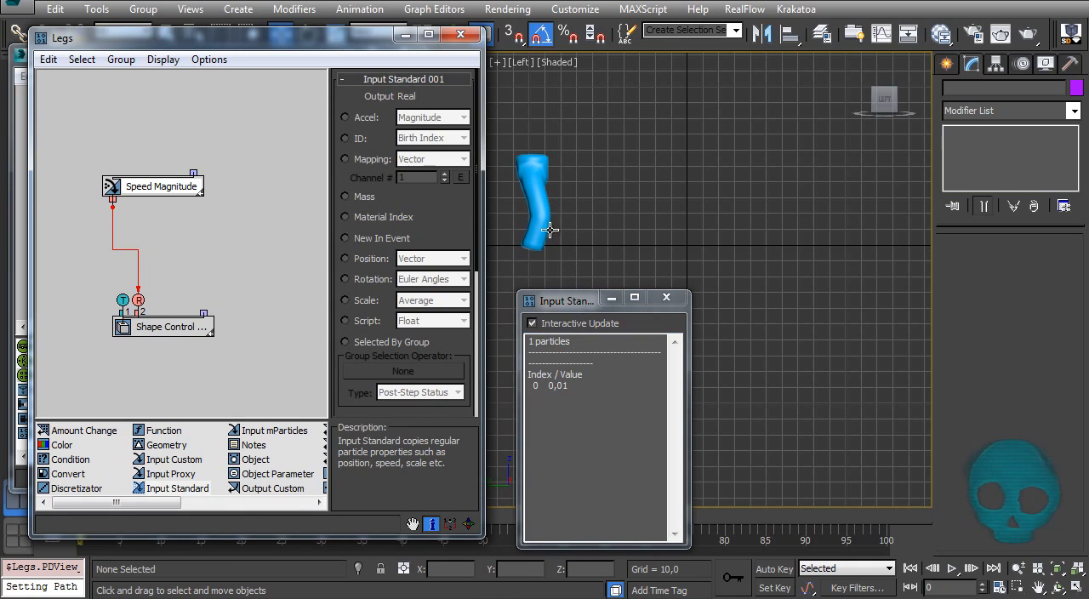
middle_drag(526, 219, 575, 251)
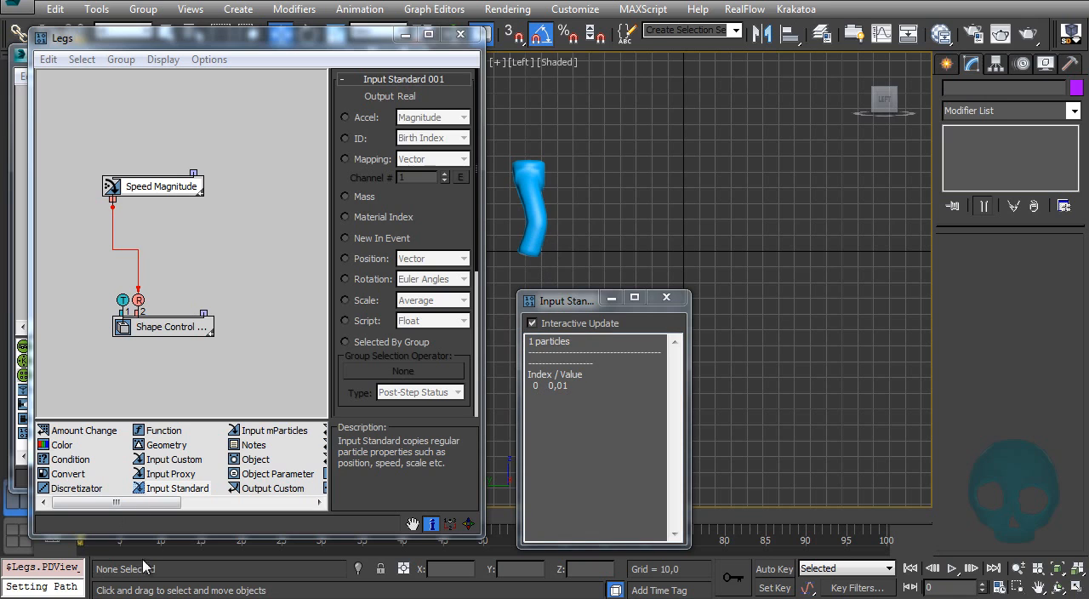
drag(141, 535, 25, 524)
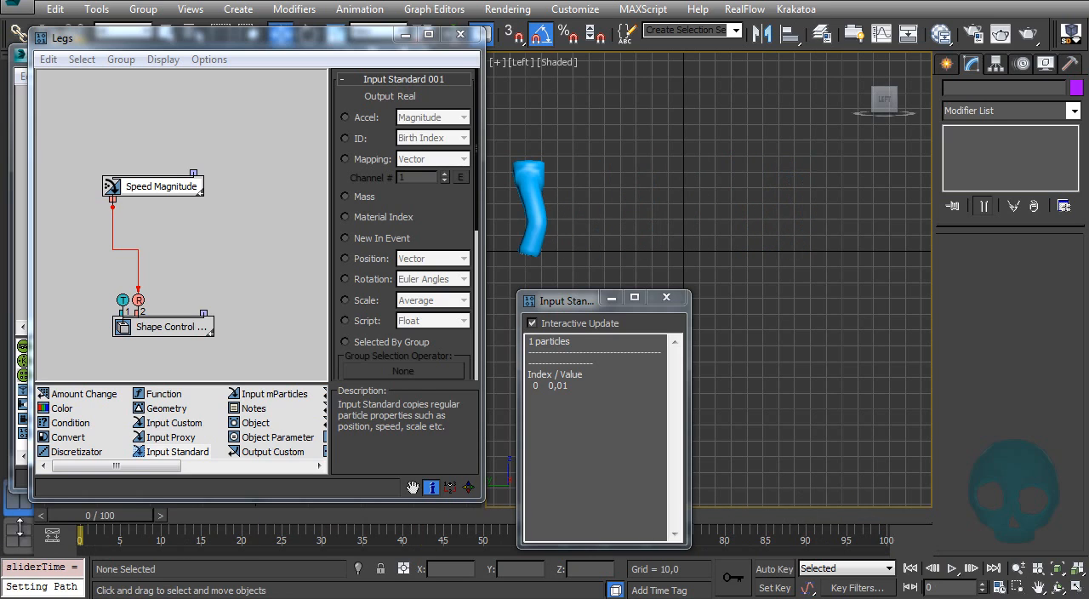
Step: Add a Function operator between Speed Magnitude and Shape Control, without a second operand and with the first operand type set to Real
drag(144, 196, 132, 163)
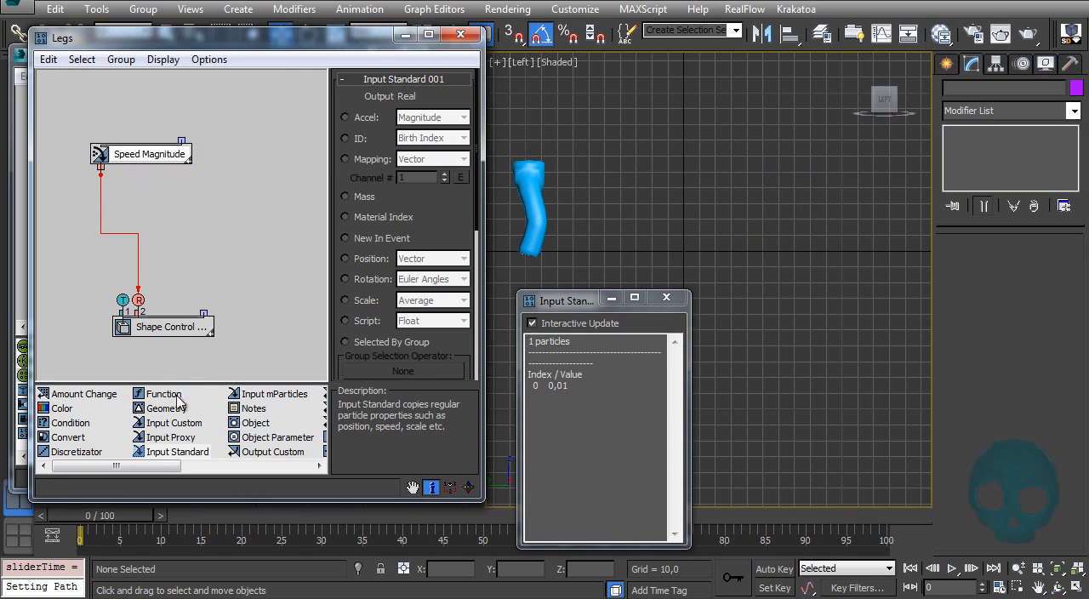
drag(155, 396, 158, 222)
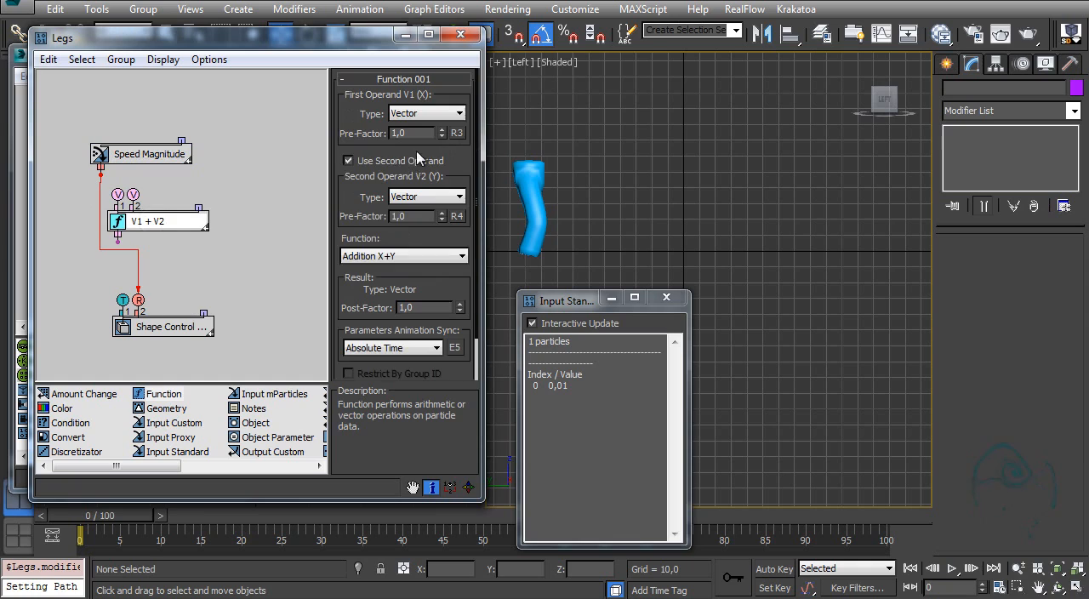
click(357, 163)
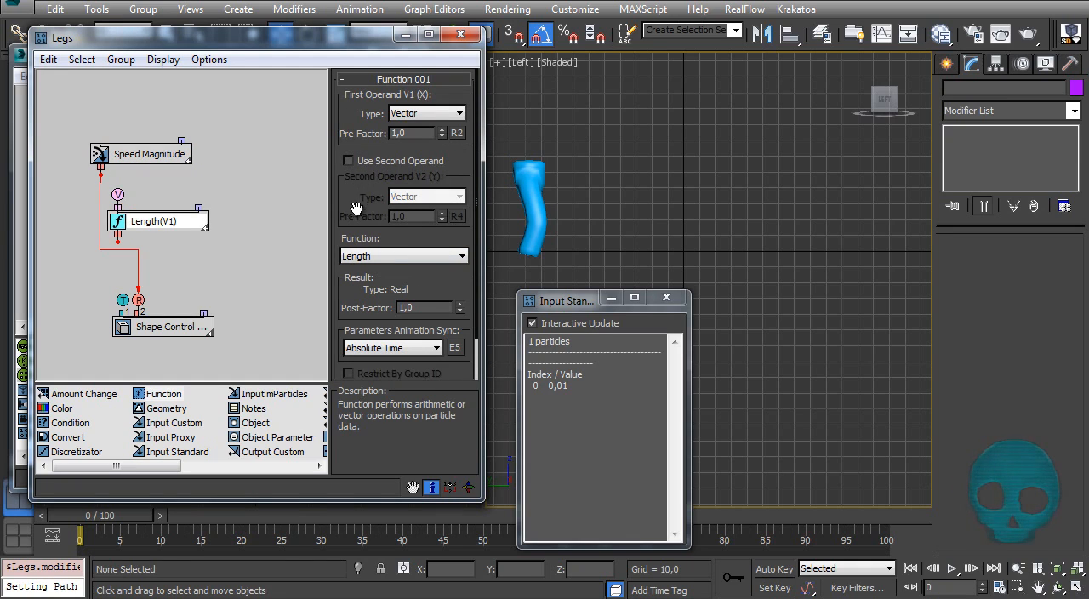
click(428, 113)
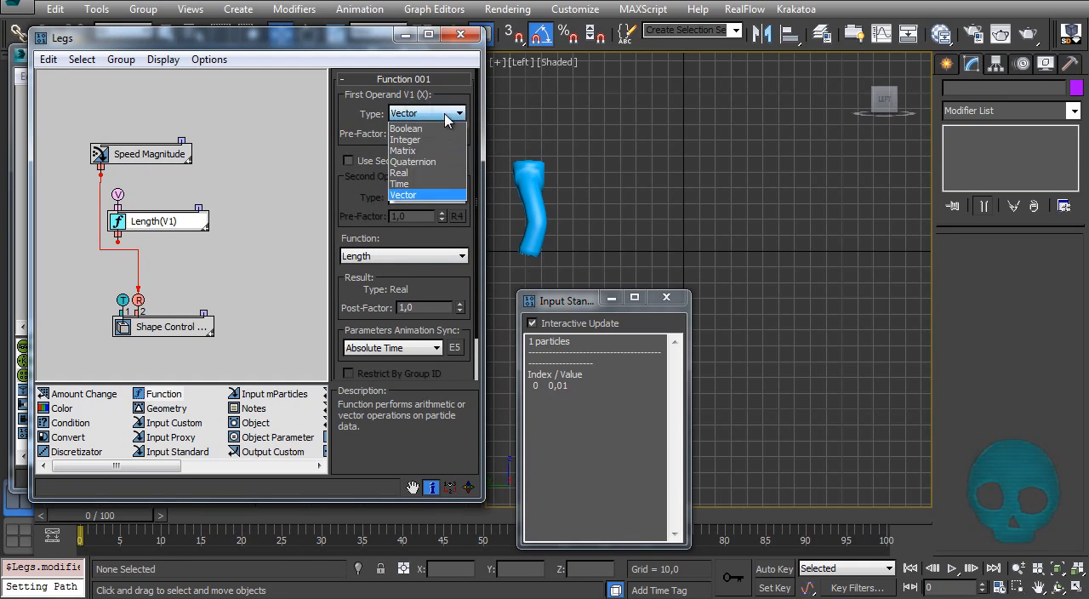
click(417, 174)
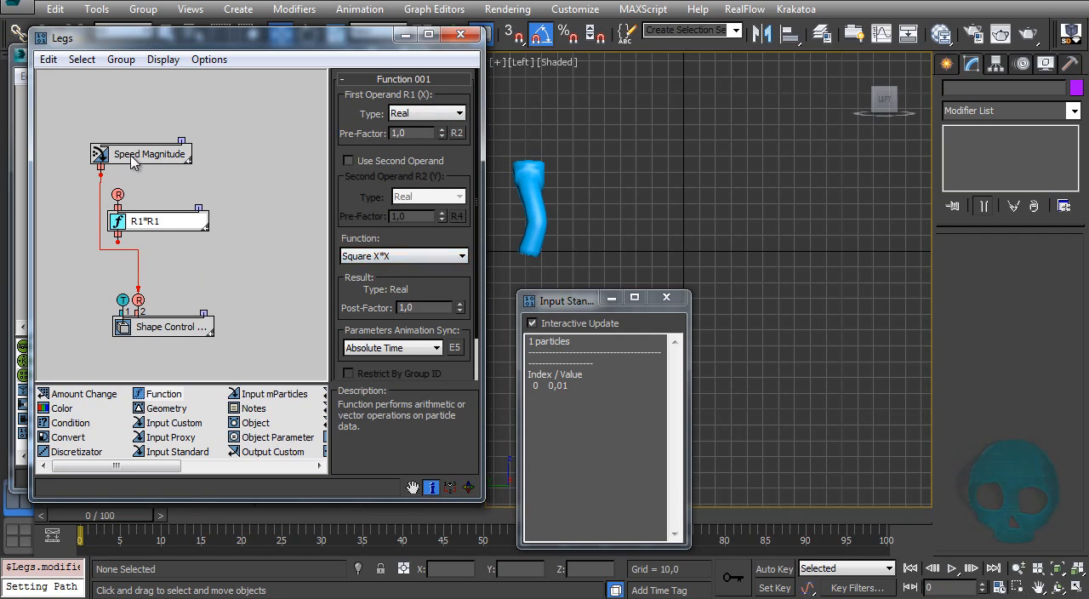
Step: Wire Speed Magnitude into the Function operator and the Function output into Shape Control's scale input, replacing the direct connection
drag(132, 161, 100, 131)
drag(116, 178, 117, 194)
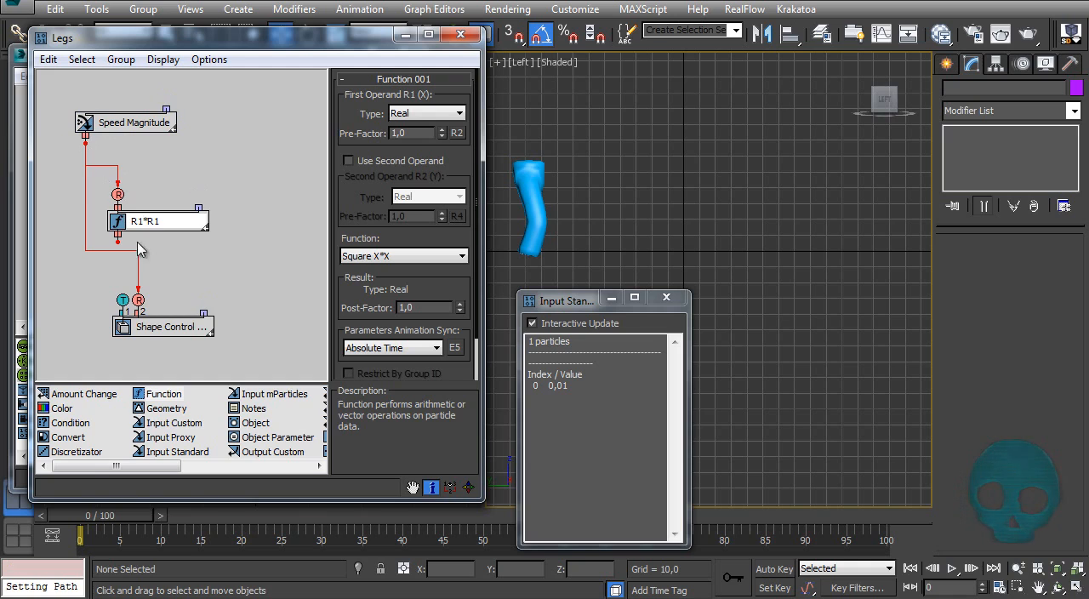
drag(138, 297, 138, 300)
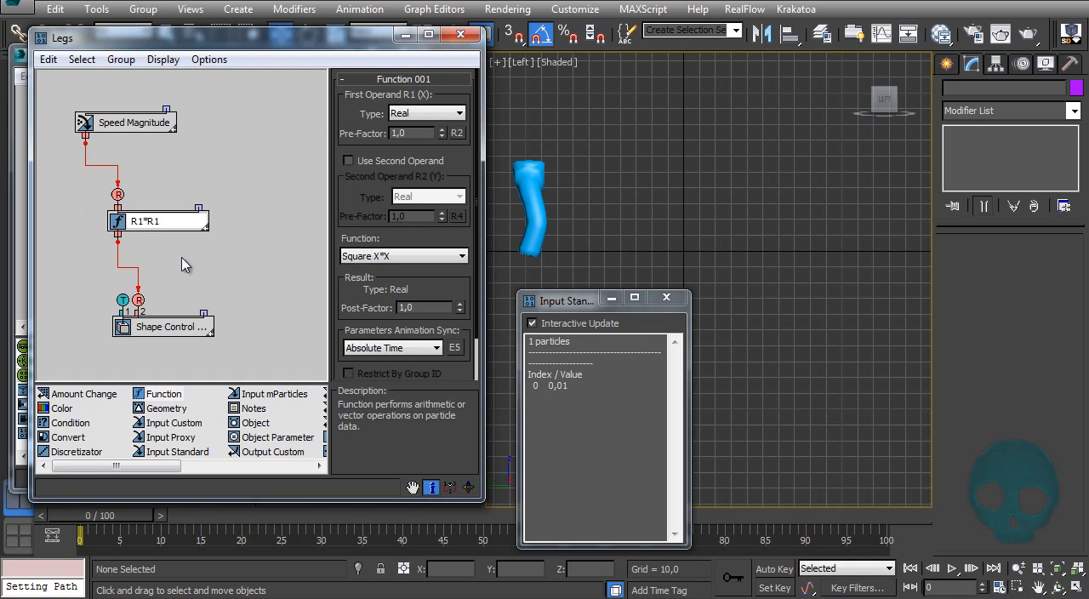
Step: Show the Function operator's data and place its window beside the Speed Magnitude data window below the legs
right_click(164, 235)
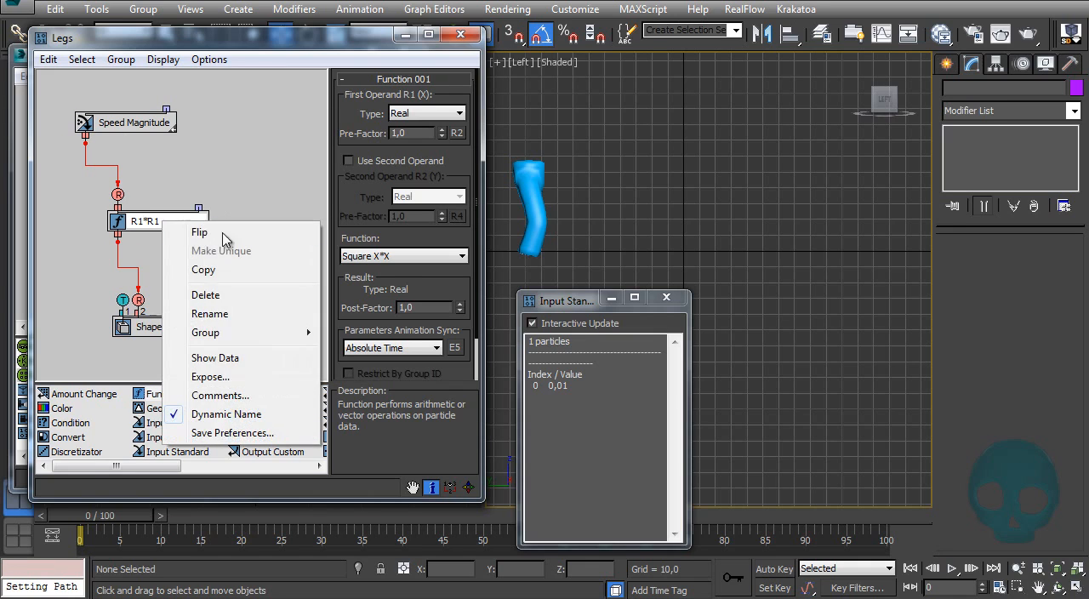
click(220, 364)
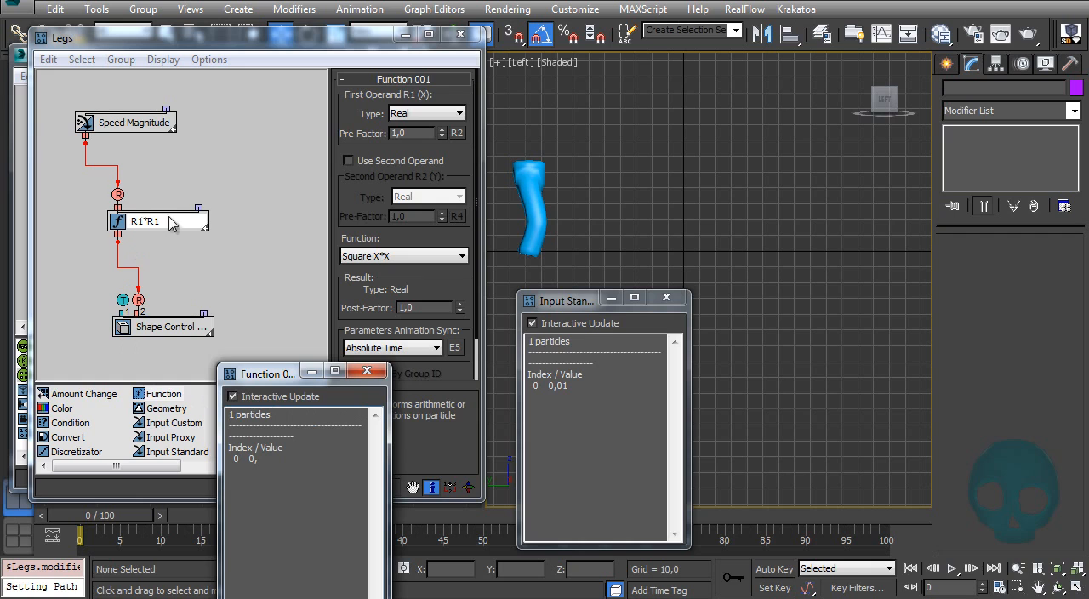
drag(562, 306, 840, 333)
drag(256, 380, 634, 343)
drag(96, 521, 6, 514)
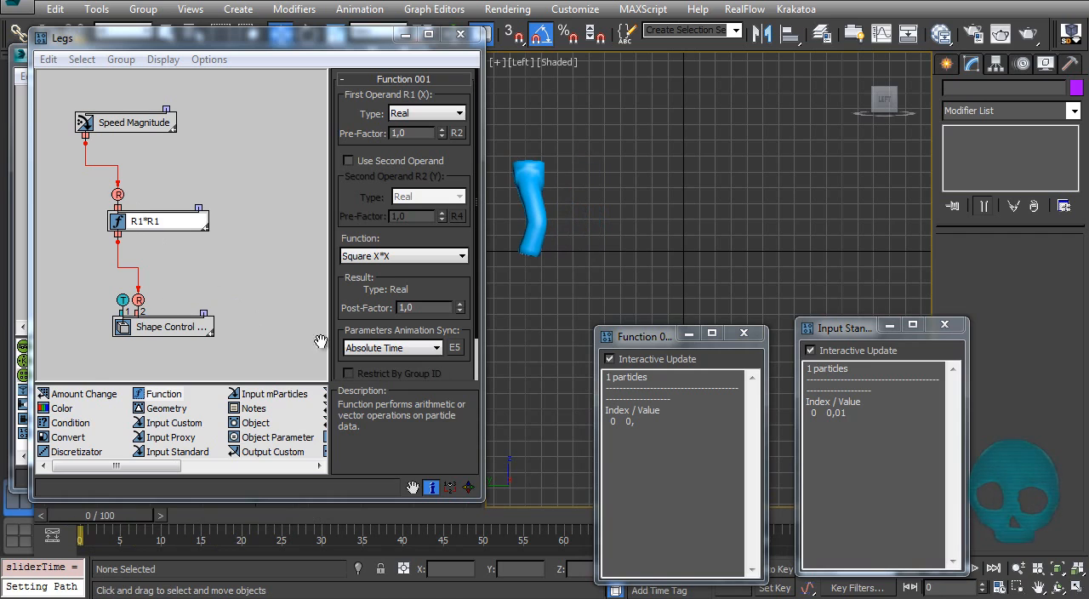
Step: Set the Function's first operand pre-factor to 50 and check the legs up close in the viewport
click(409, 133)
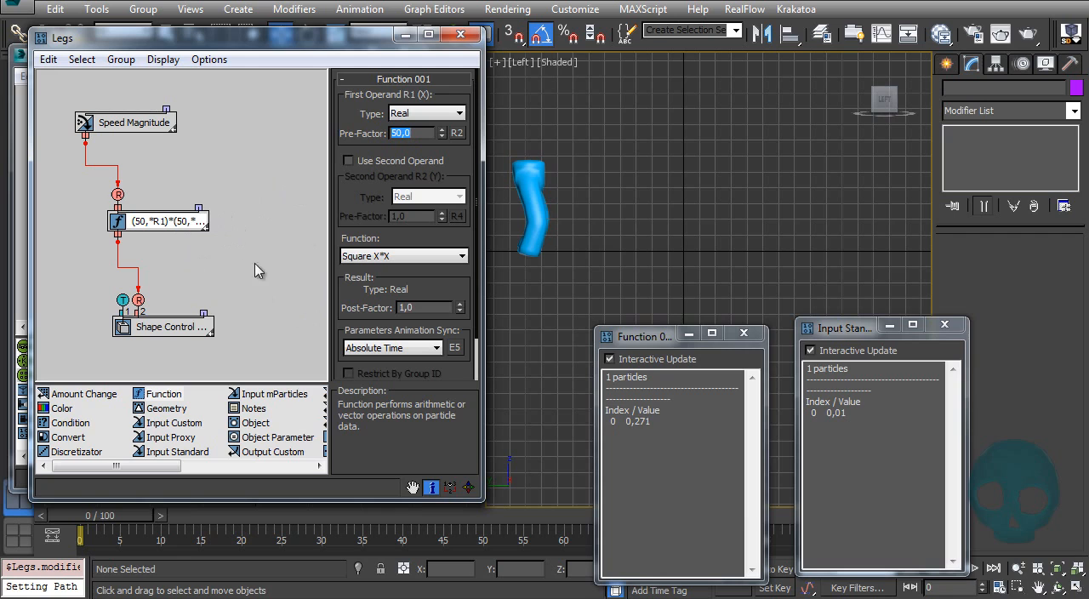
mouse_move(109, 515)
mouse_down()
mouse_move(403, 523)
mouse_move(140, 525)
mouse_move(107, 513)
mouse_up()
middle_drag(652, 192, 689, 183)
middle_drag(588, 183, 696, 136)
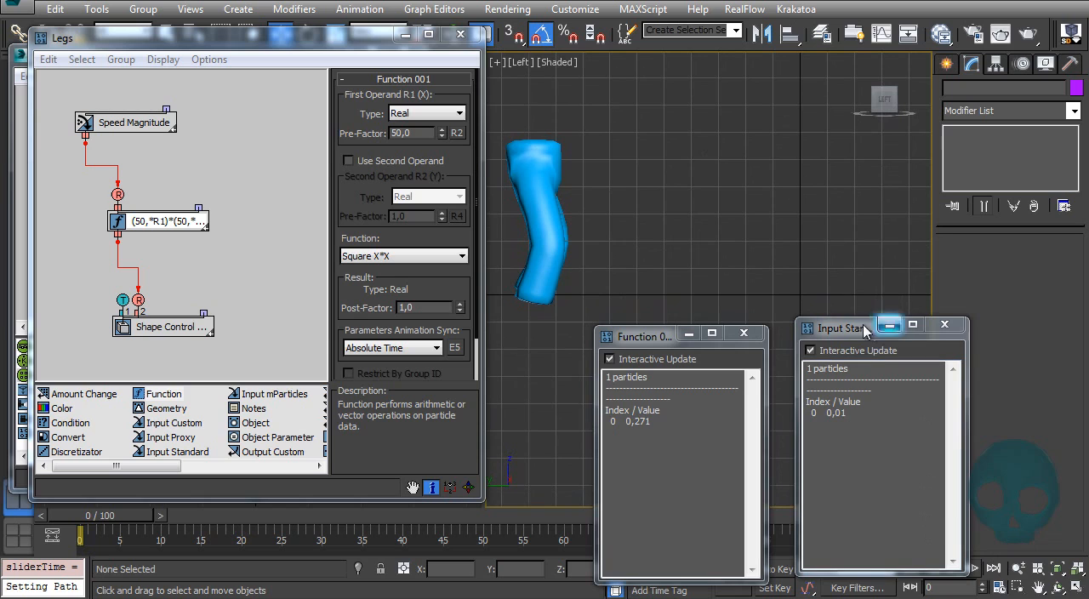
Step: Place the two data windows closer together below the legs and play the animation, returning to frame 0
drag(670, 336, 612, 325)
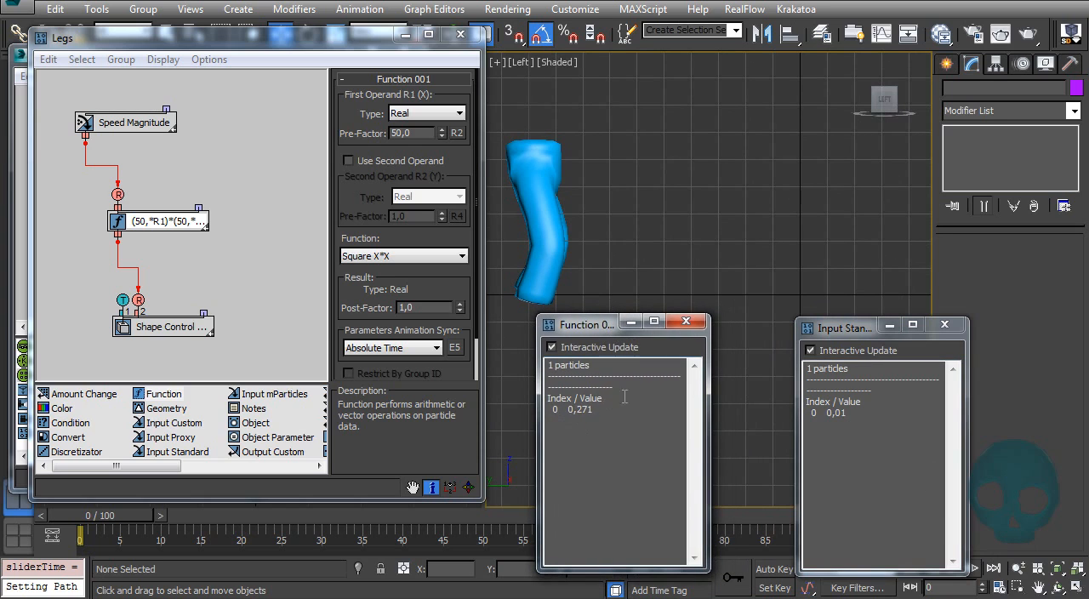
drag(793, 339, 719, 346)
key(/)
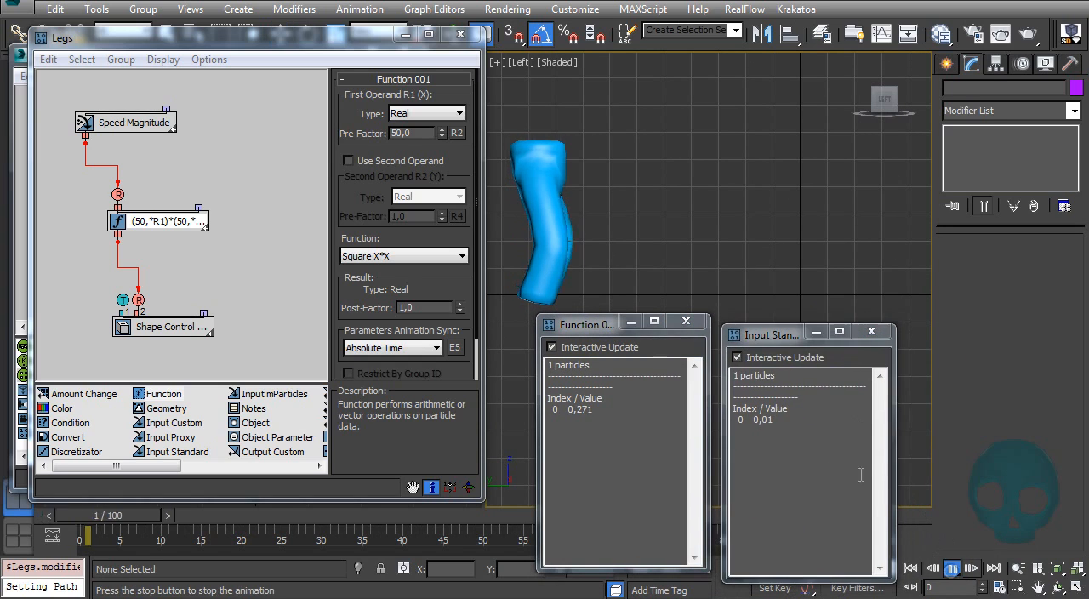
key(/)
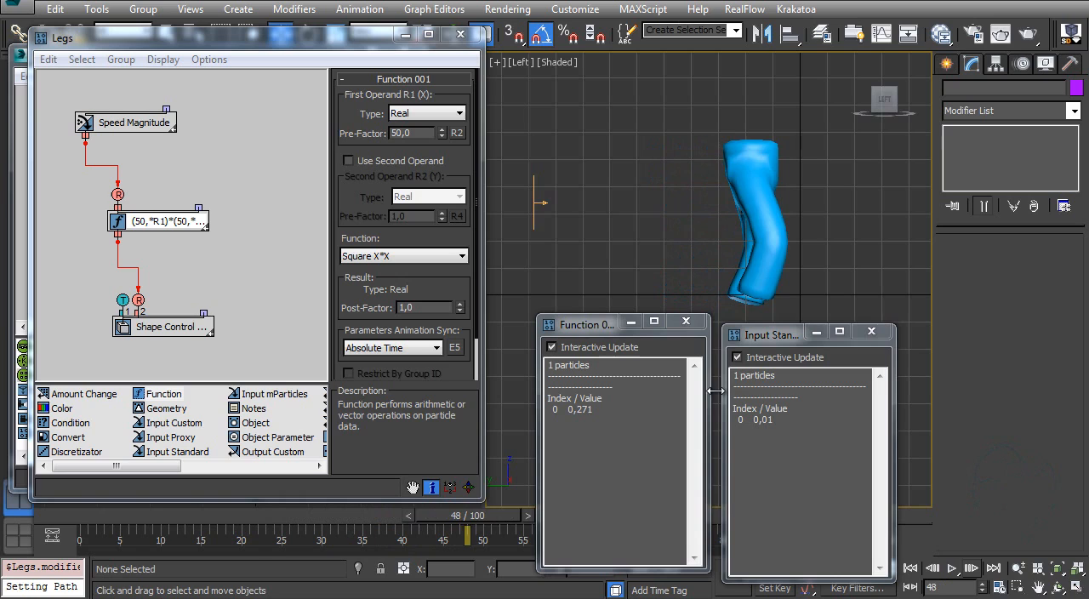
key(Home)
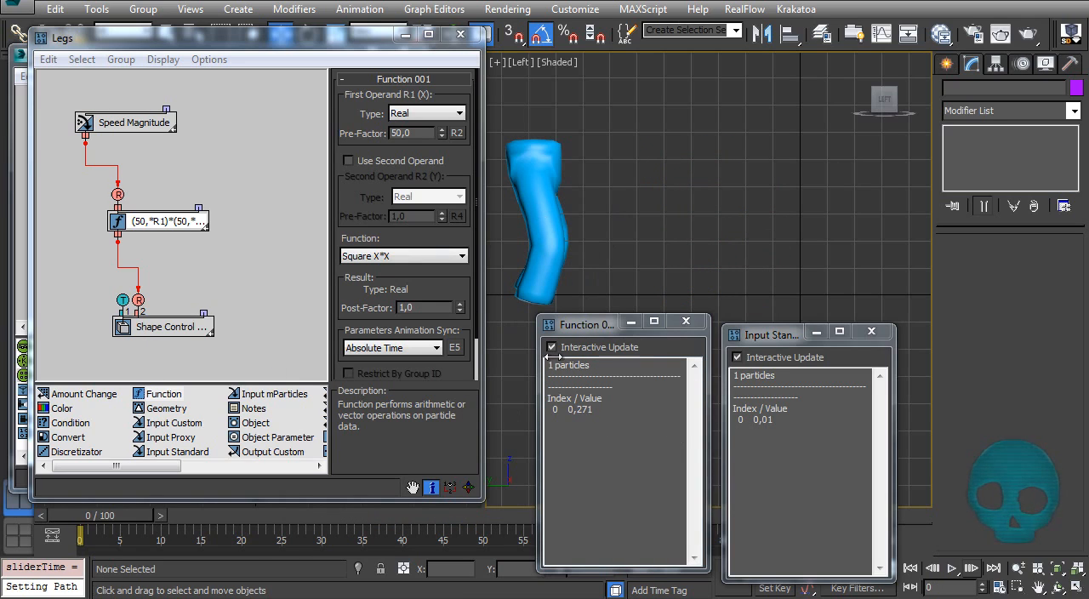
drag(591, 332, 585, 339)
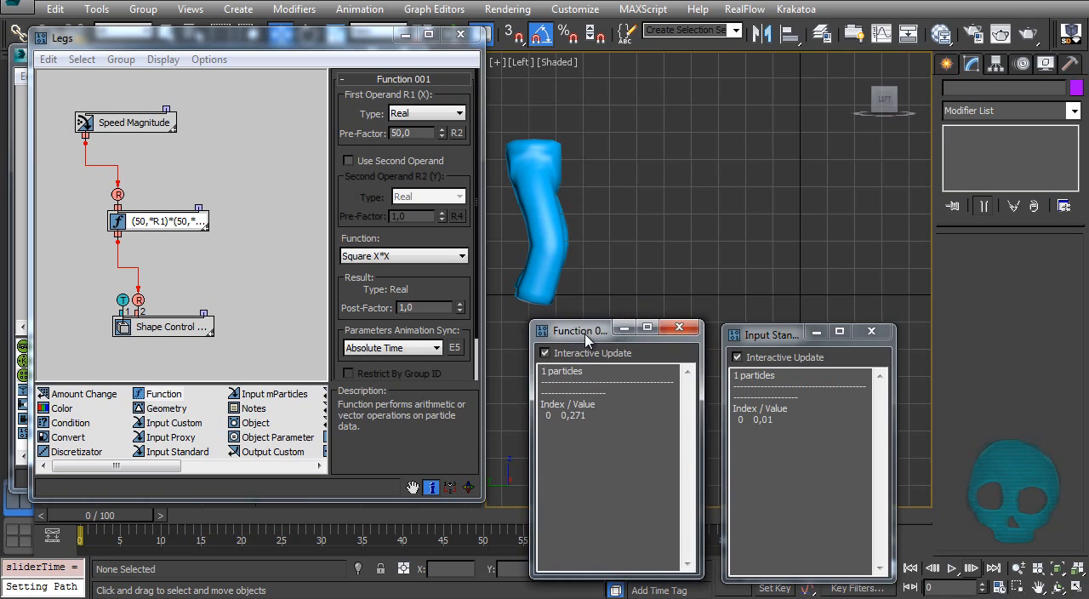
Step: Set the first operand pre-factor to 60 and play the walk before returning to frame 0
double_click(403, 133)
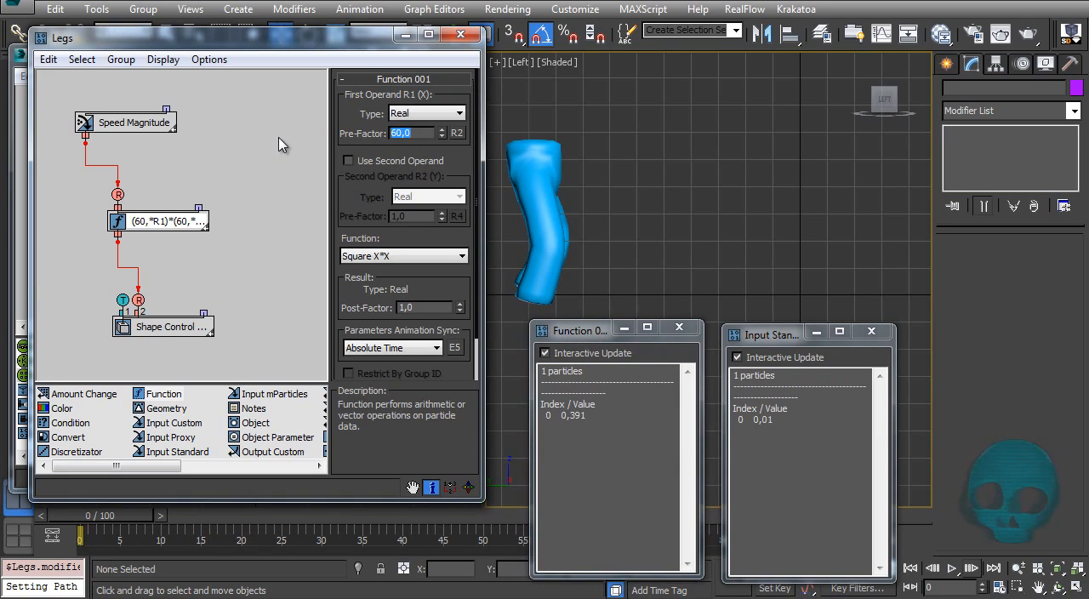
click(950, 569)
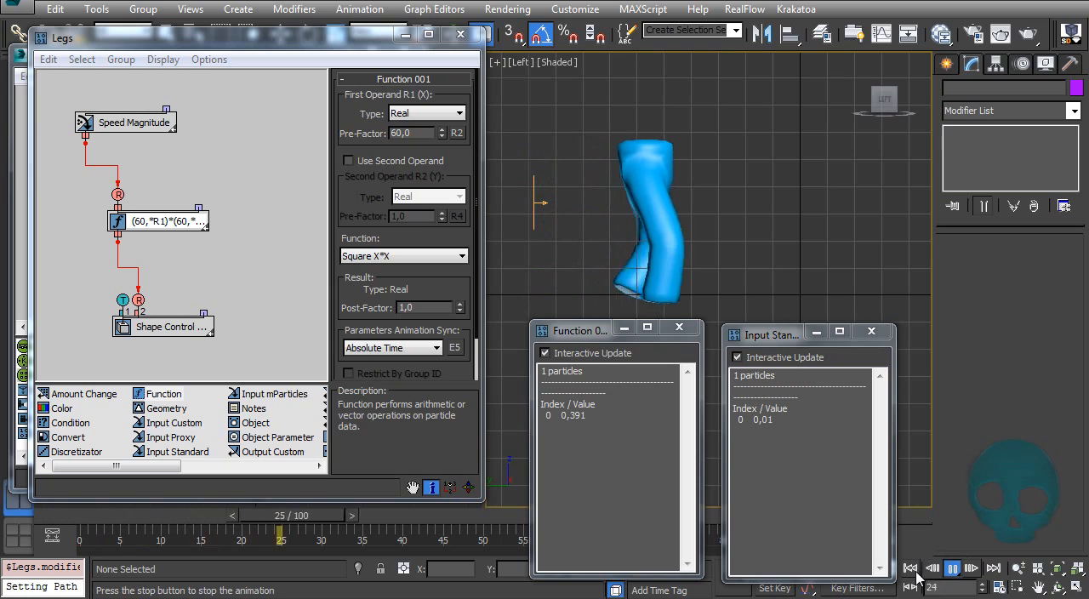
key(Home)
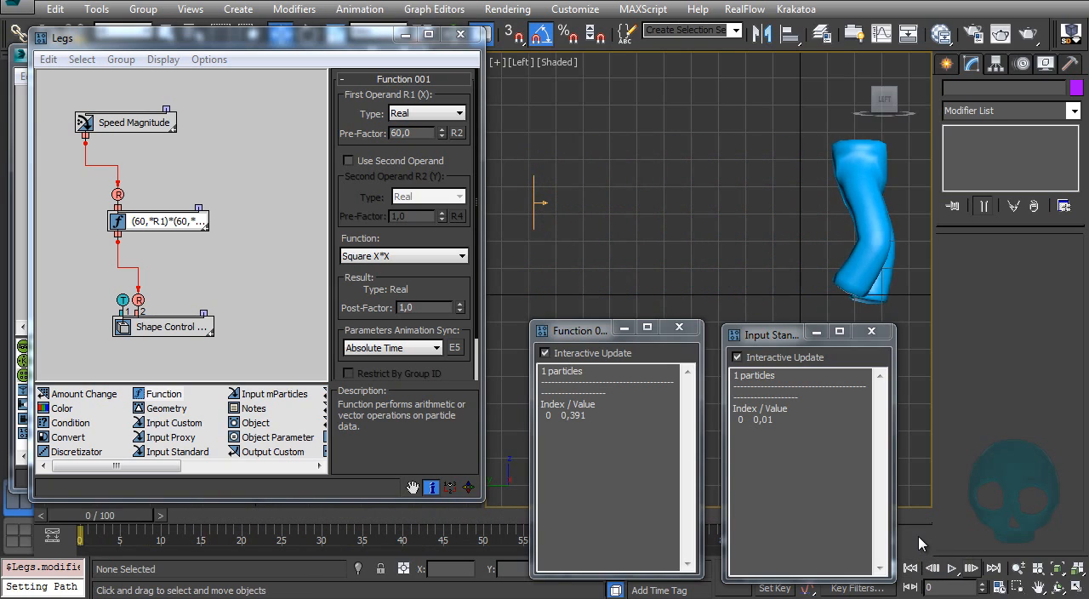
Step: Raise the first operand pre-factor to 80 and check the feet against the ground by playing and scrubbing the animation
drag(413, 134, 332, 146)
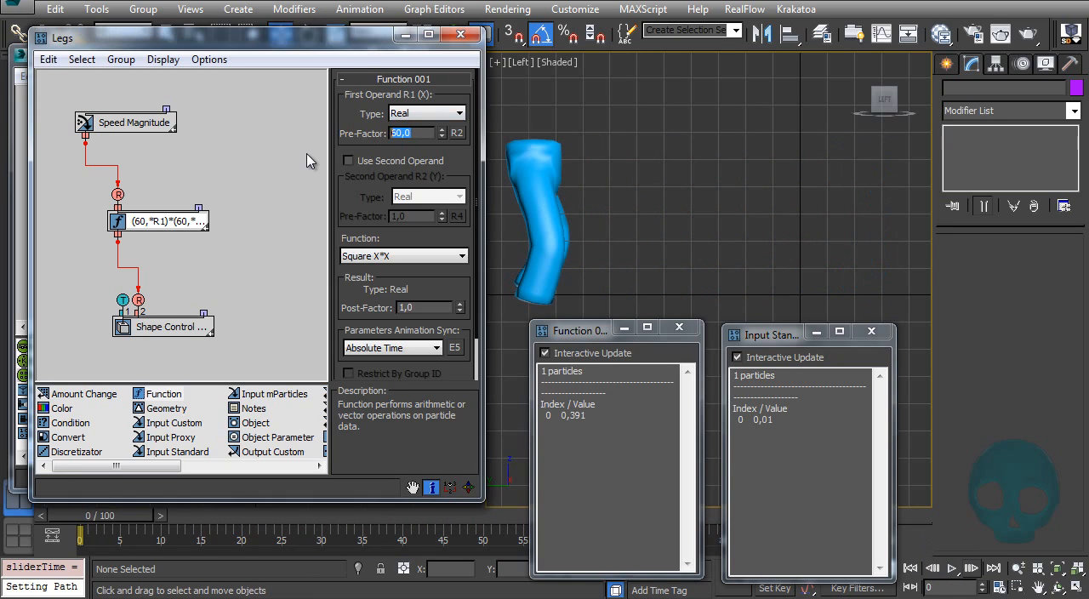
key(Return)
click(952, 569)
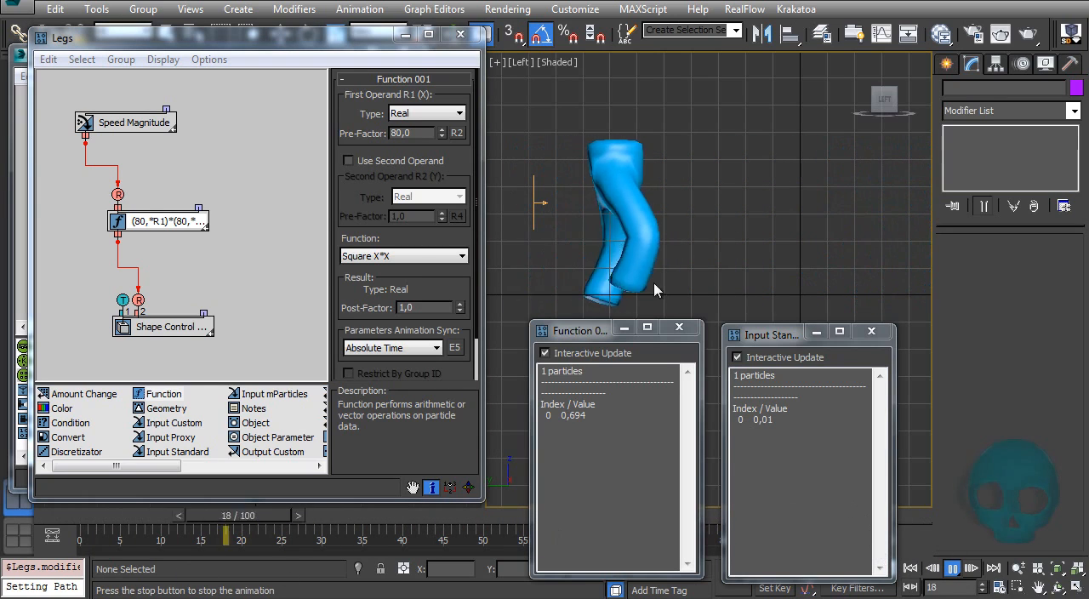
key(Escape)
drag(338, 518, 16, 533)
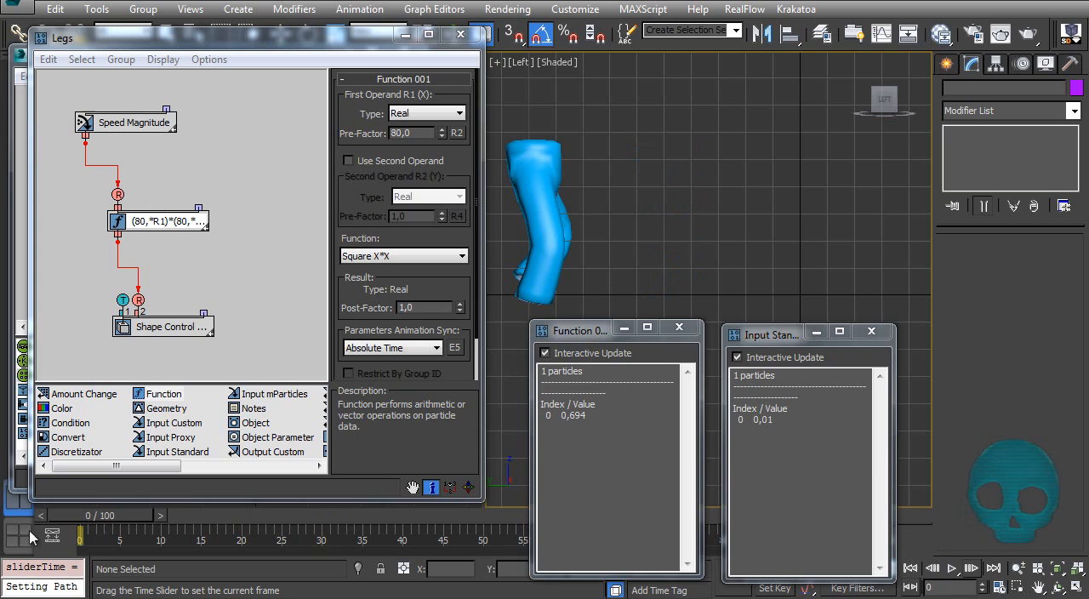
mouse_move(102, 529)
mouse_down()
mouse_move(209, 524)
mouse_move(85, 524)
mouse_up()
ctrl+alt+middle_drag(582, 260, 691, 145)
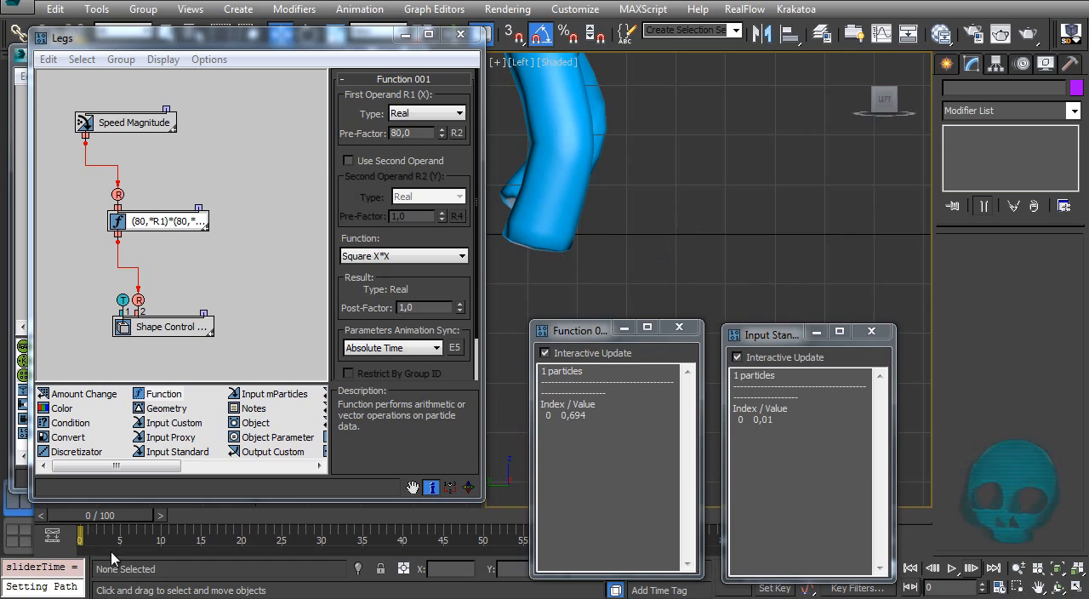
drag(119, 517, 81, 536)
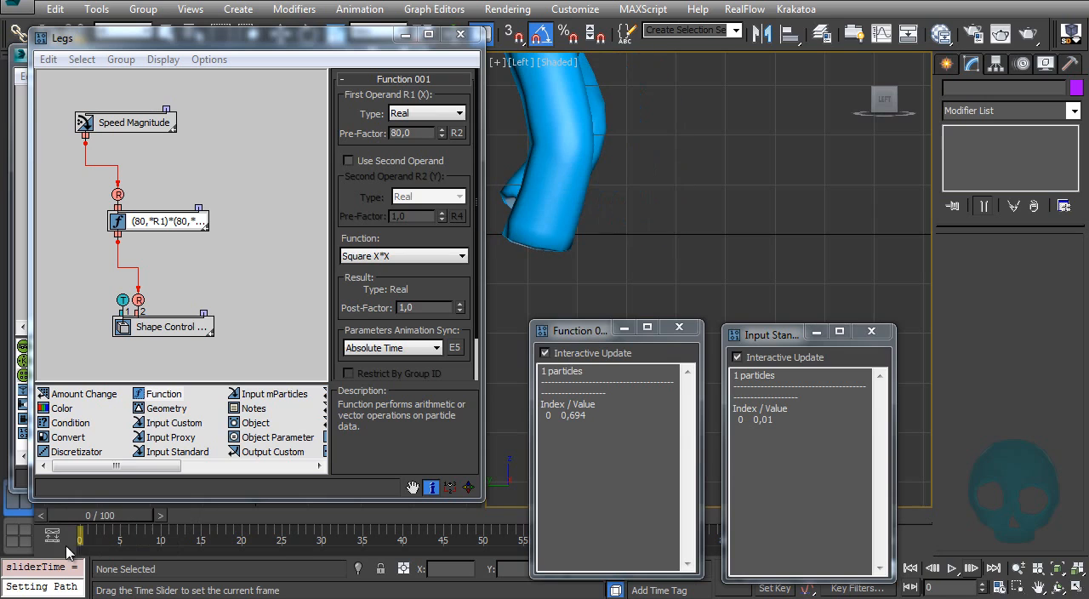
Step: Try a first operand pre-factor of 30 and scrub the first frames to check the foot contact
click(428, 134)
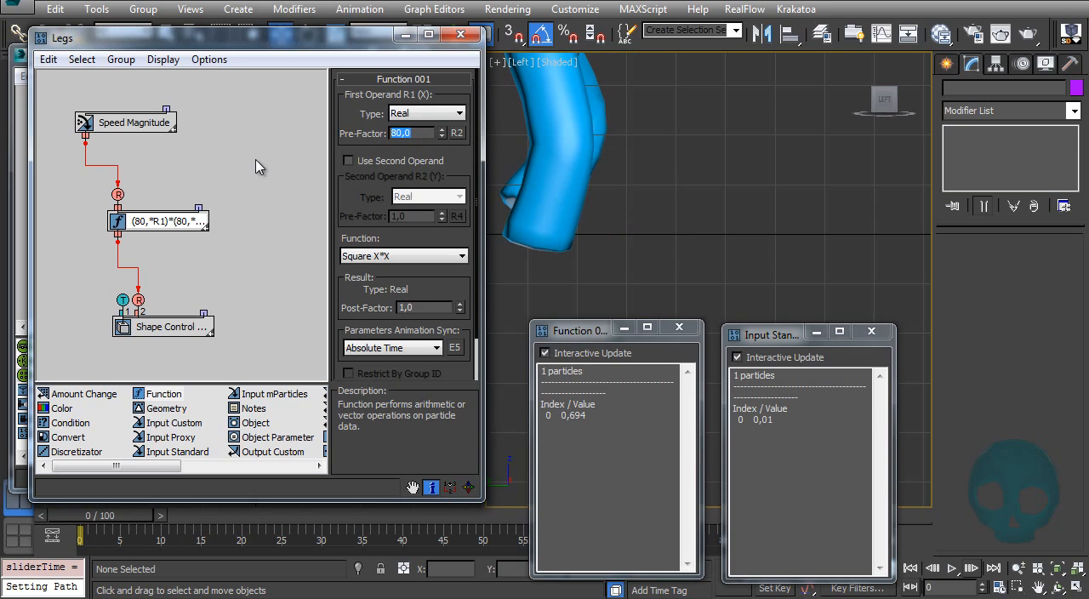
text(30)
key(Return)
mouse_move(112, 519)
mouse_down()
mouse_move(209, 511)
mouse_move(92, 520)
mouse_up()
Step: Try a first operand pre-factor of 100, scrub through the walk, and return to frame 0
click(421, 133)
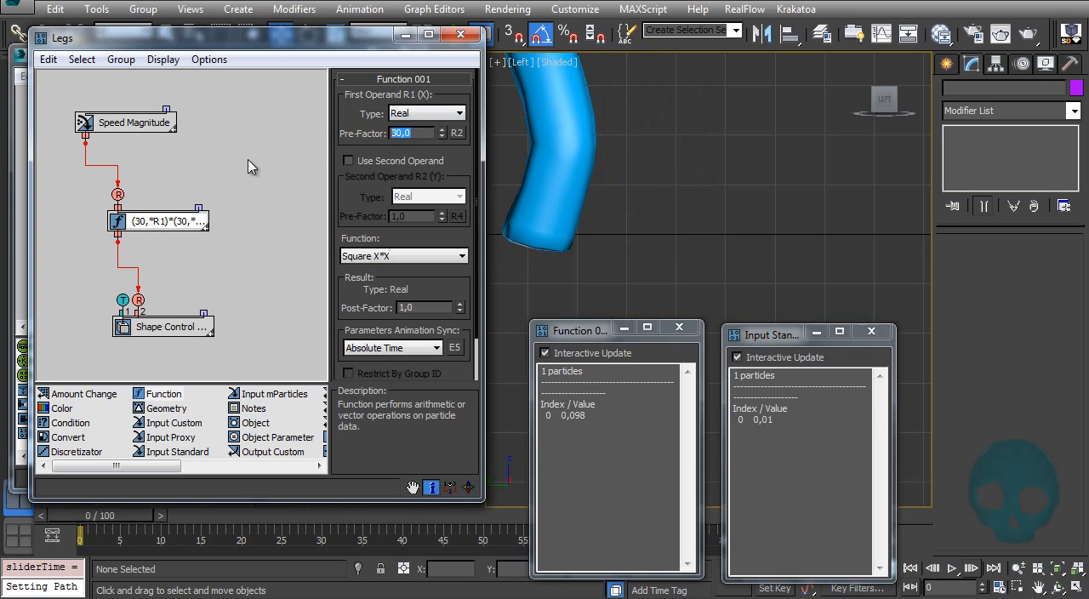
text(100)
key(Return)
drag(140, 517, 630, 523)
drag(338, 542, 541, 522)
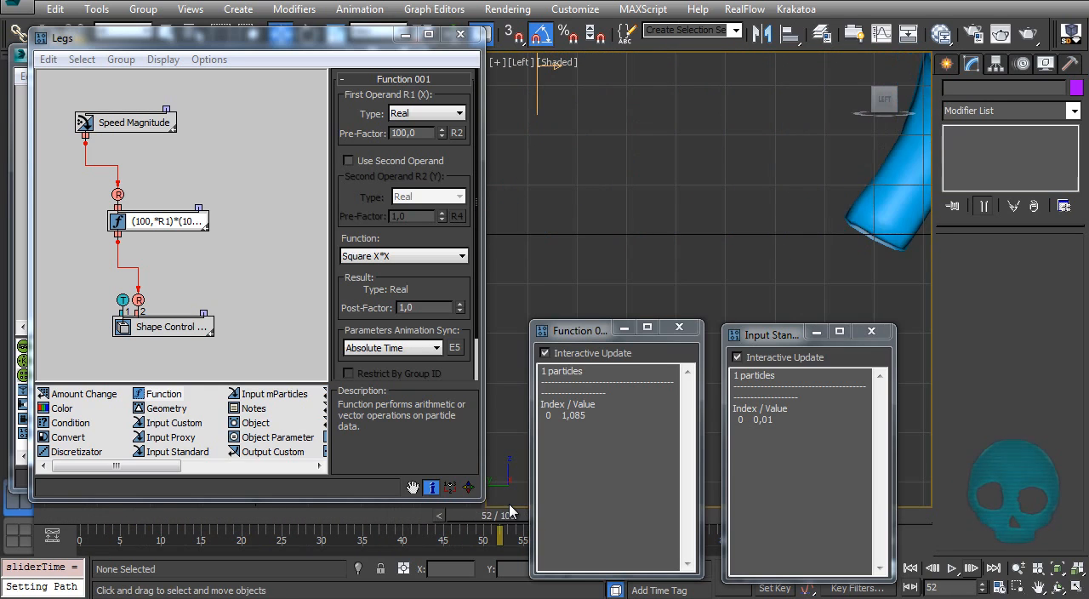
key(Home)
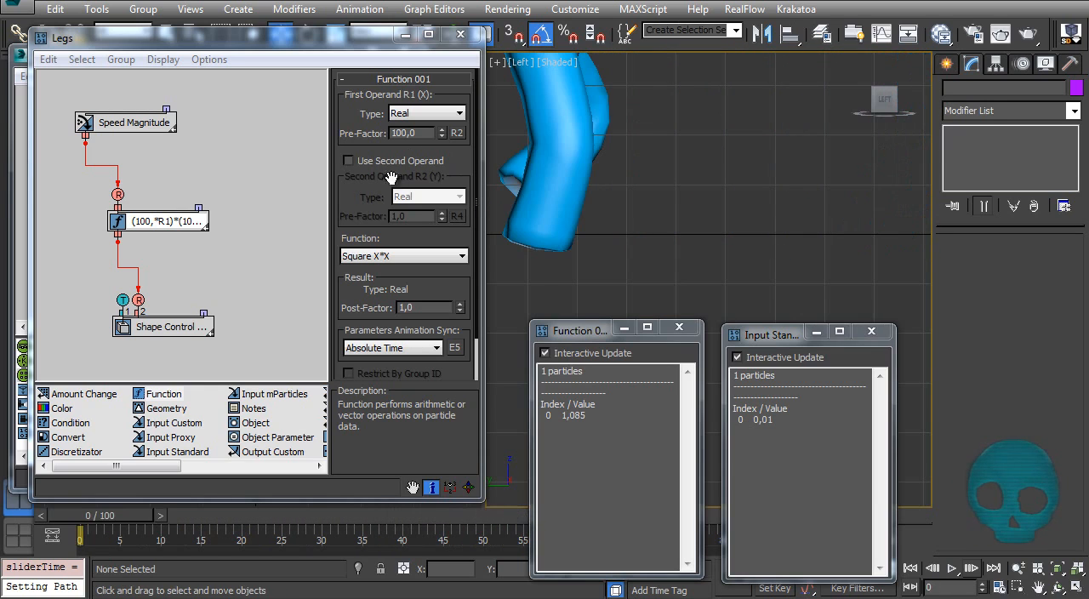
Step: Set the Function's first operand pre-factor back to 80 and bring the whole legs into view
click(423, 135)
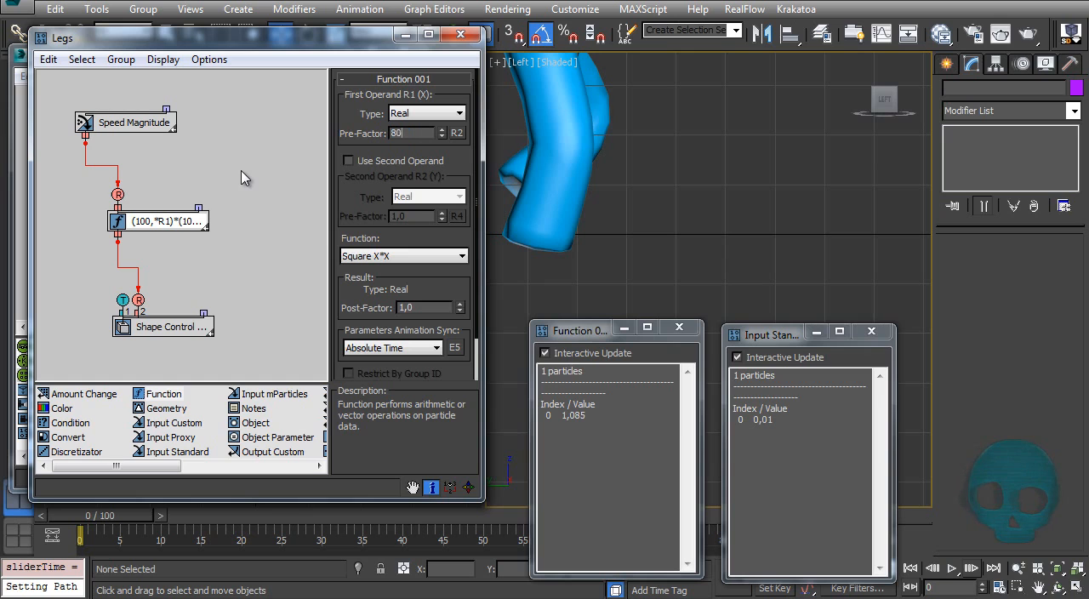
key(Return)
ctrl+alt+middle_drag(614, 153, 595, 214)
middle_drag(596, 212, 567, 297)
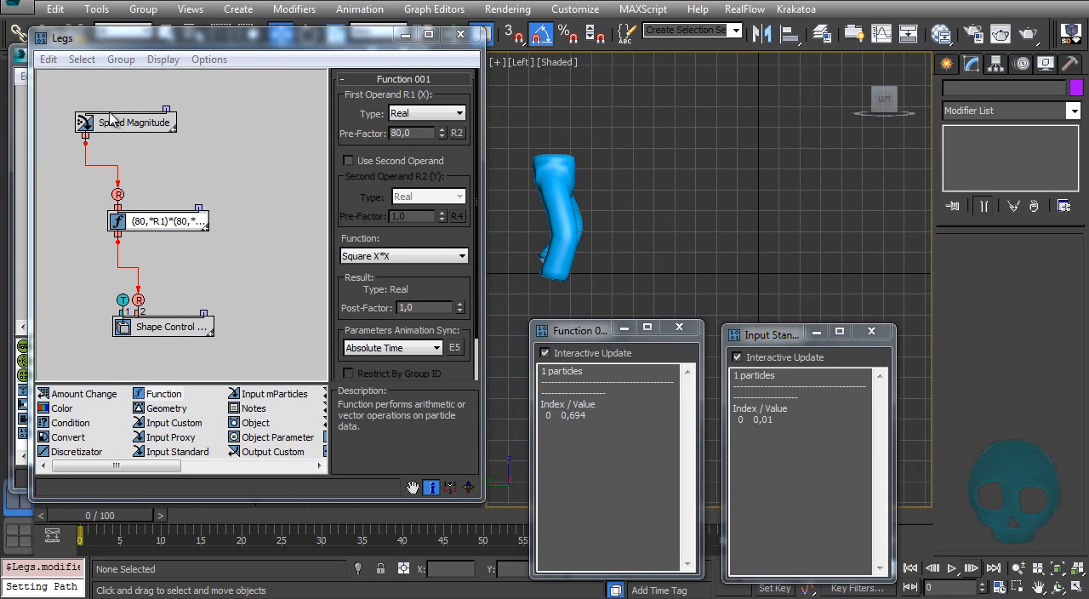
Step: Bring Particle View to the front and close both particle data windows
click(19, 165)
middle_drag(691, 237, 696, 200)
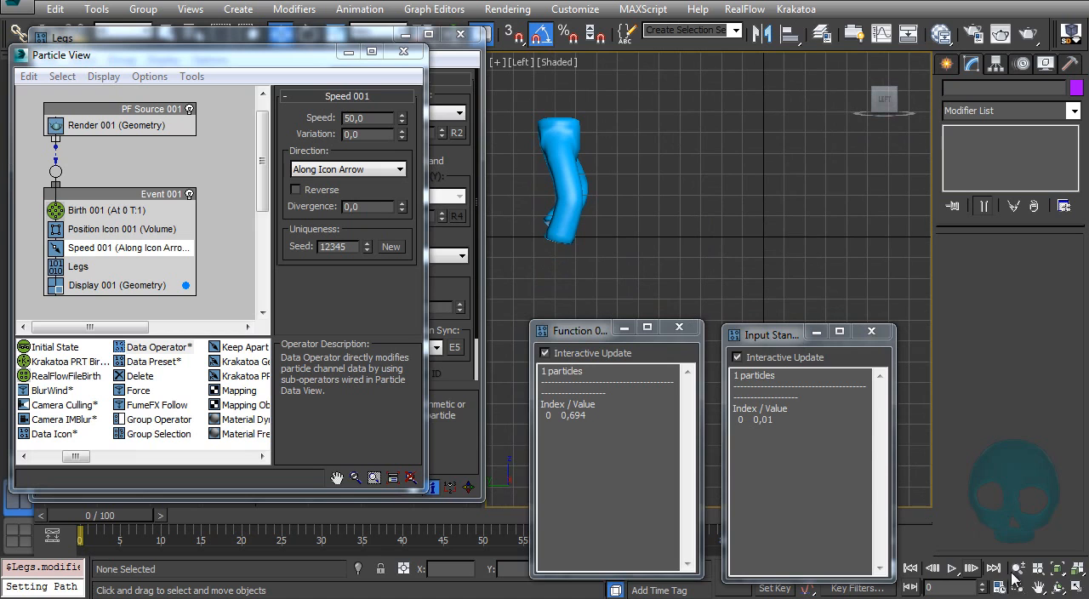
click(679, 327)
click(871, 331)
middle_drag(630, 315, 616, 374)
Step: Play the animation and test the Speed operator with a speed of 70, followed by 20
click(953, 568)
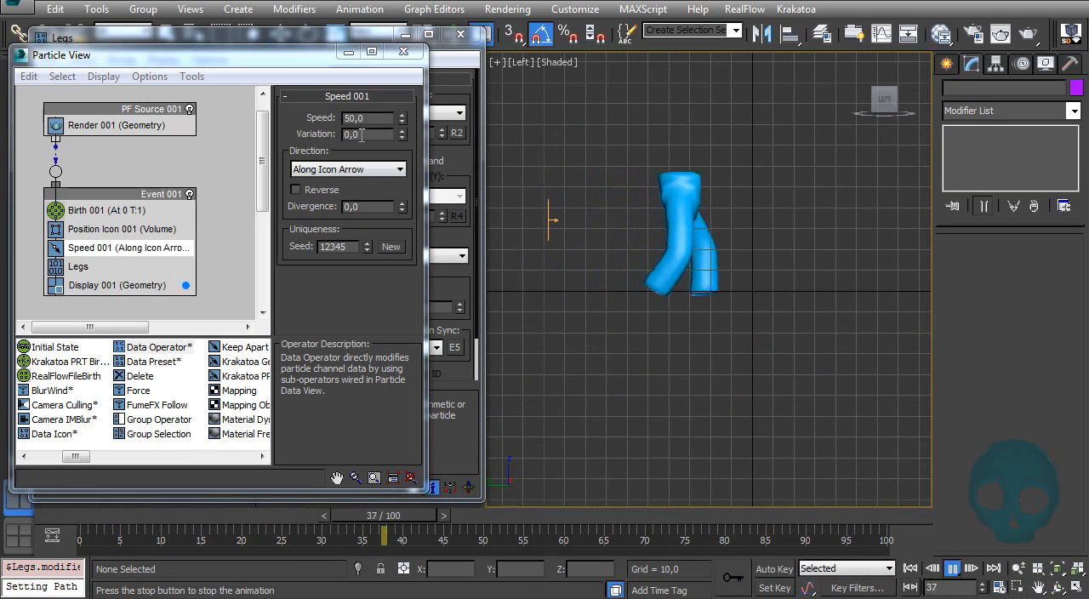
drag(368, 118, 224, 149)
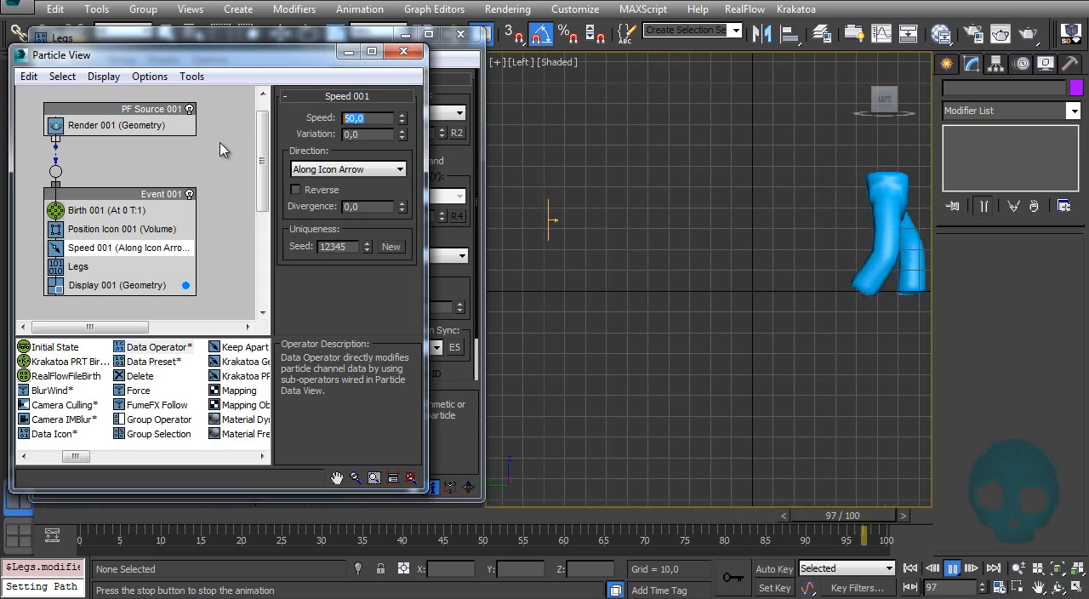
text(70)
key(Return)
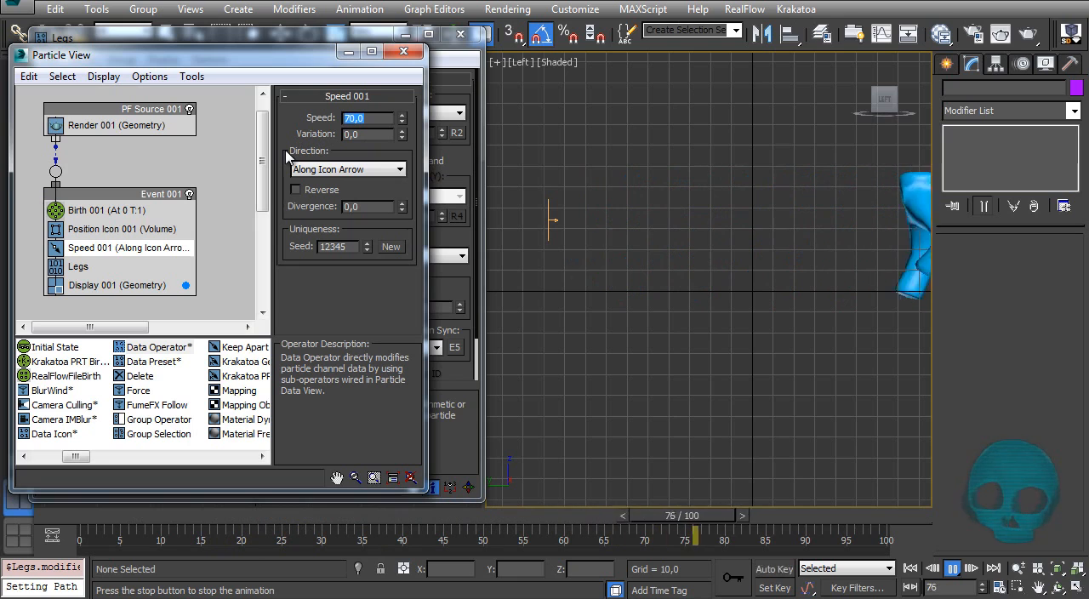
text(20)
key(Return)
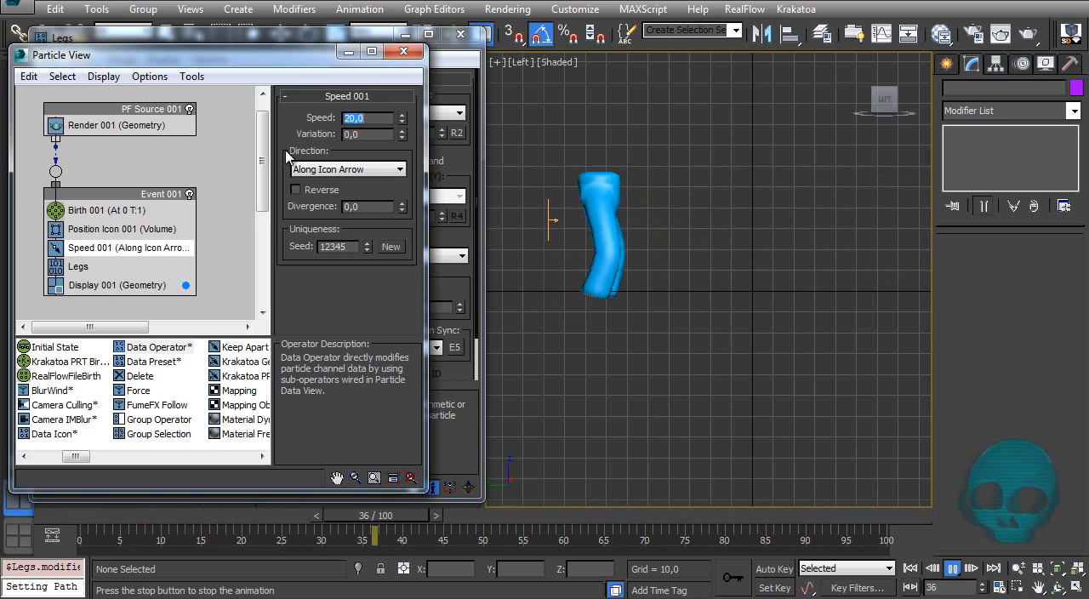
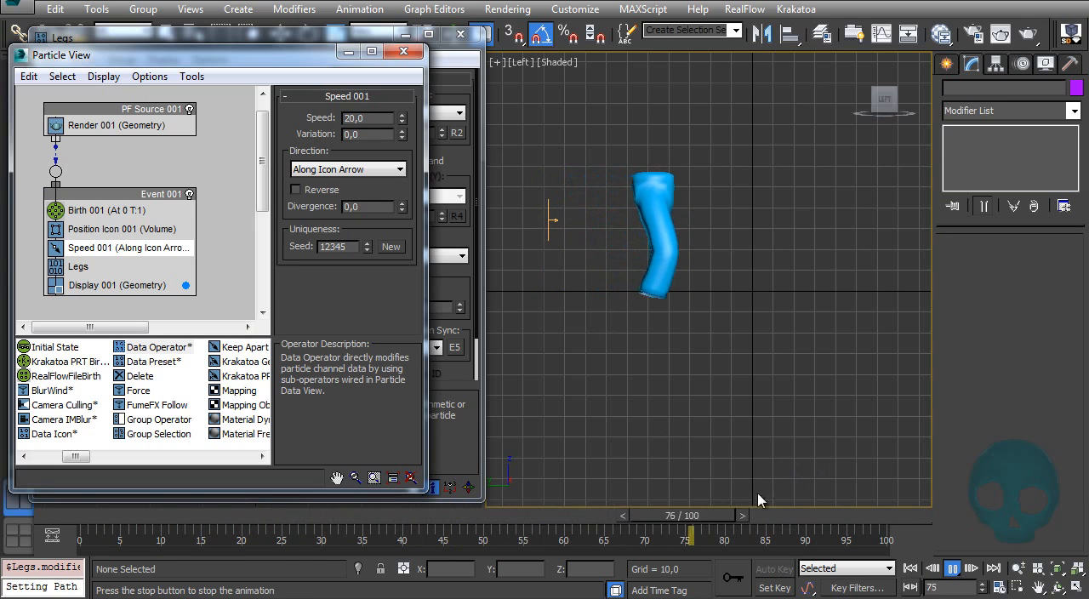
Step: Rewind to frame 0, frame the leg in the viewport, play the walk, and return to the first frame
drag(683, 528, 5, 546)
mouse_move(663, 306)
middle_down()
mouse_move(679, 310)
mouse_move(669, 315)
middle_up()
middle_drag(546, 295, 552, 335)
ctrl+alt+middle_drag(554, 342, 552, 315)
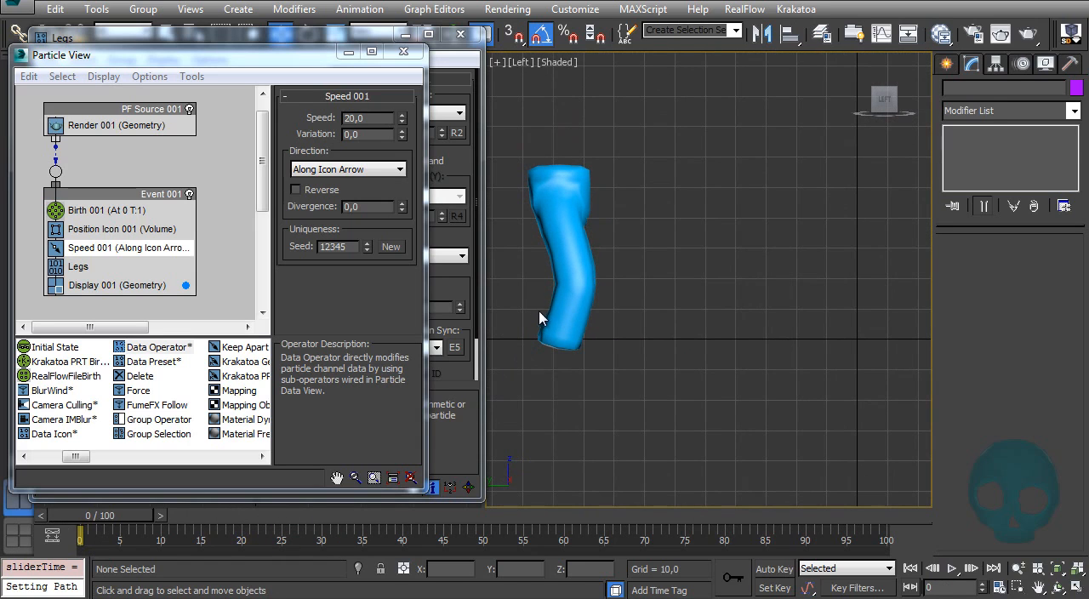
click(962, 568)
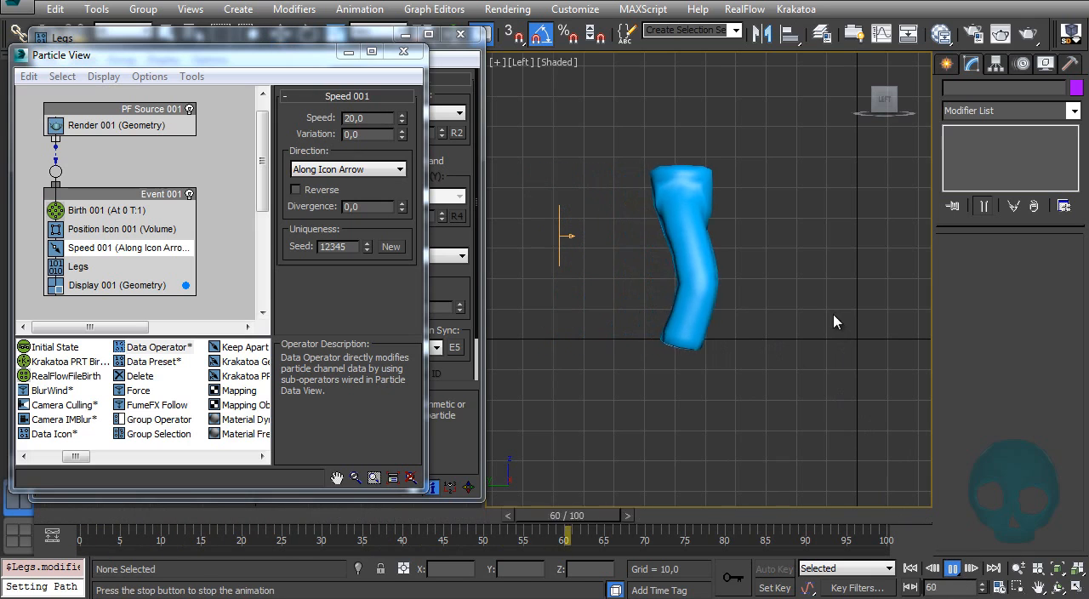
click(951, 568)
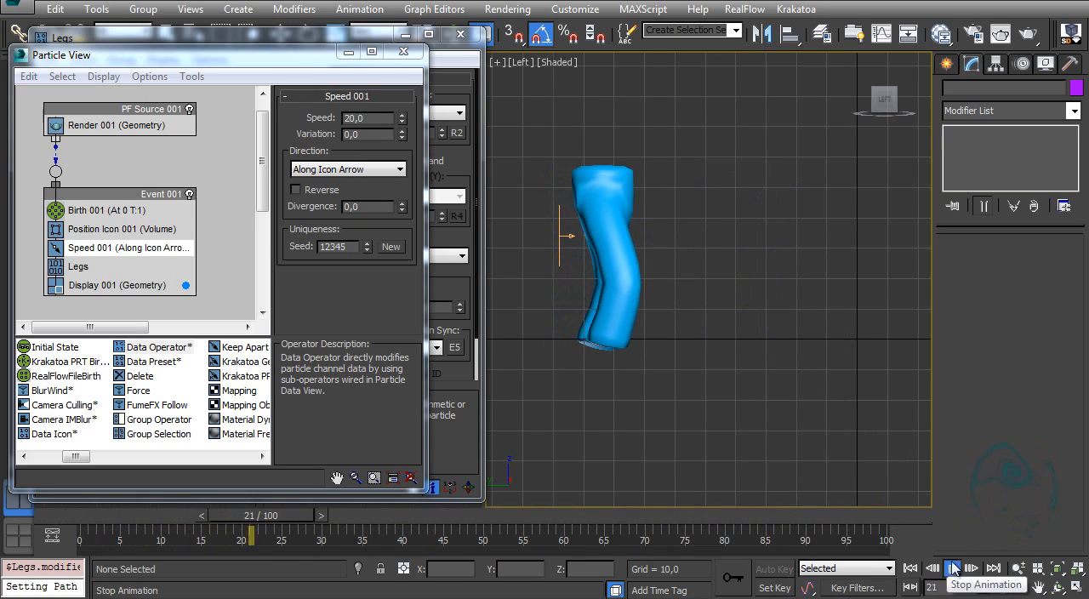
drag(287, 521, 58, 512)
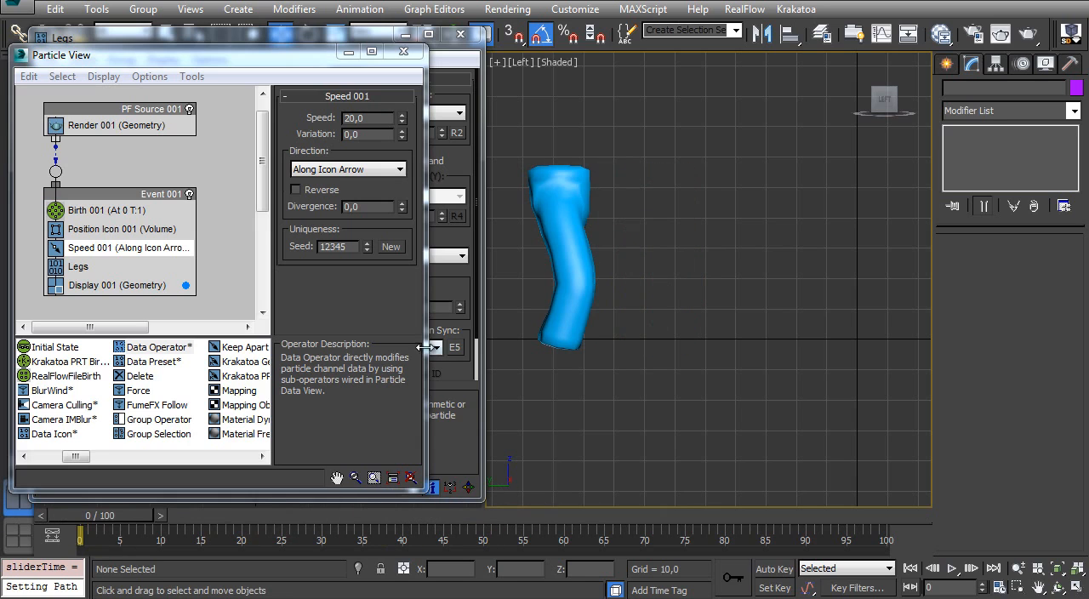
Step: Set the Speed operator's speed to 70 and play the walk, then return to frame 0
ctrl+alt+middle_drag(630, 236, 623, 284)
click(216, 154)
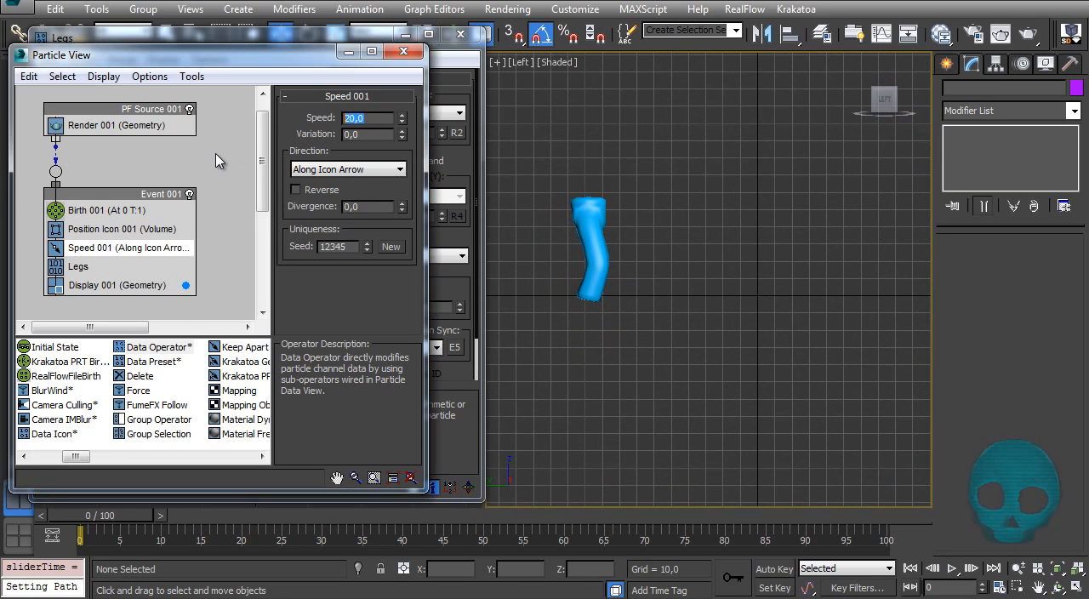
text(70)
key(Return)
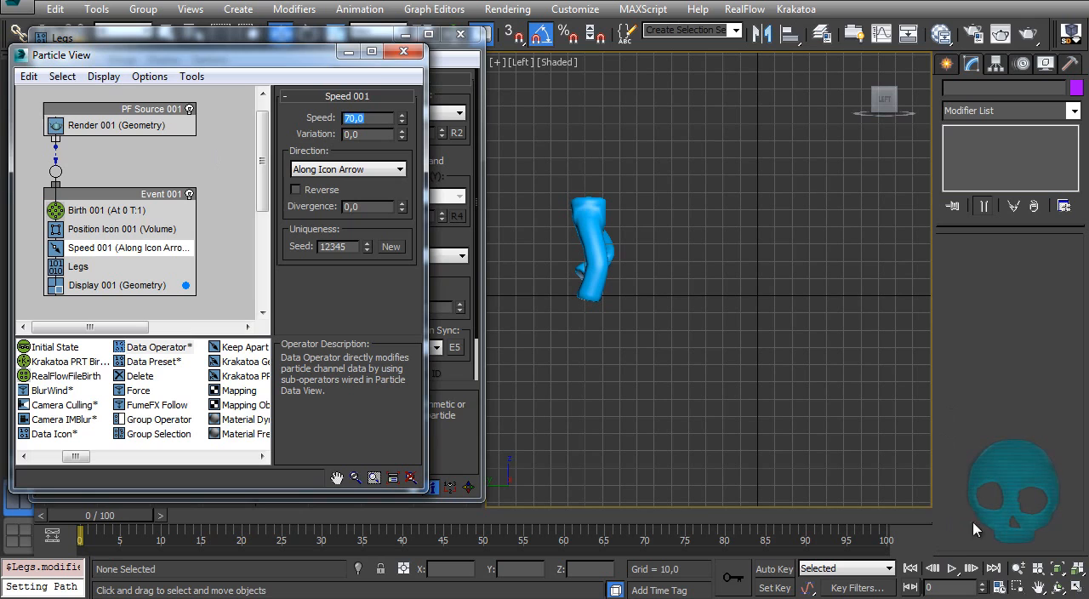
click(952, 568)
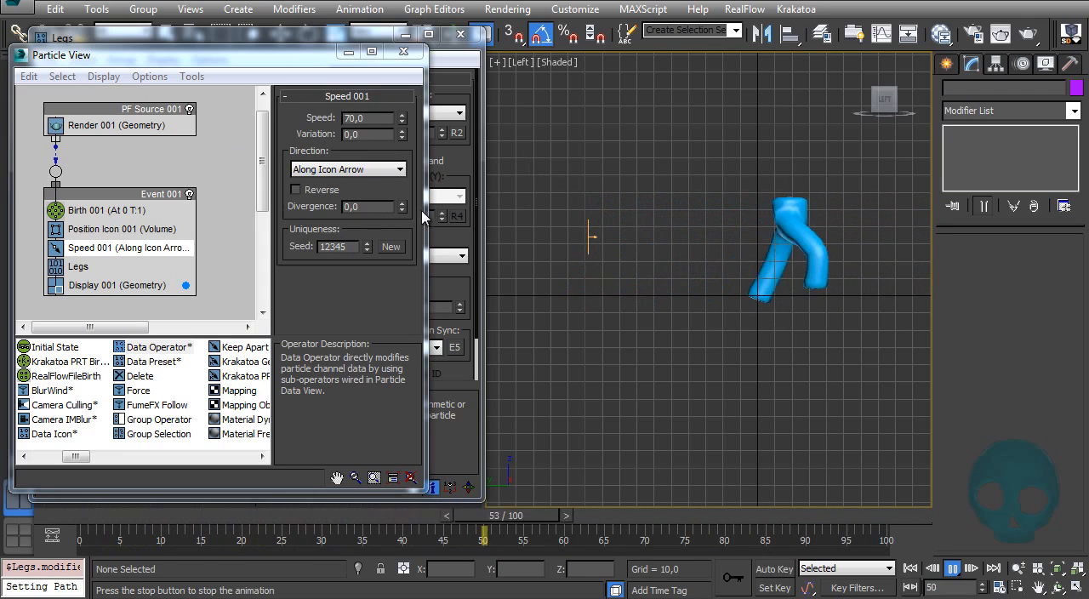
key(slash)
key(Home)
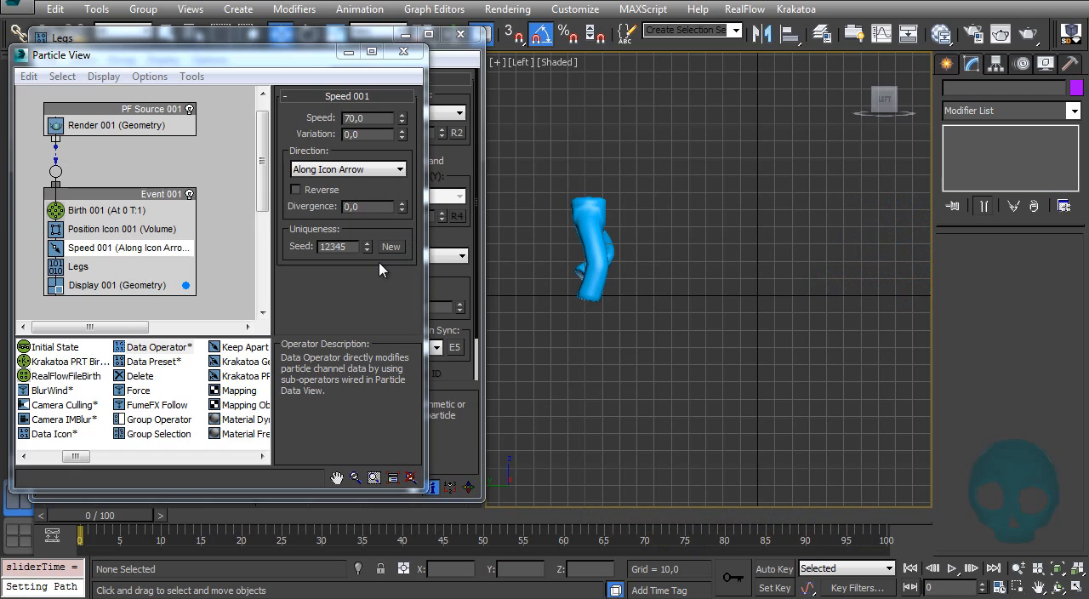
Step: Add the legs' custom speed attribute as a parameter controller in the Shape Control sub-operator
click(464, 161)
click(174, 328)
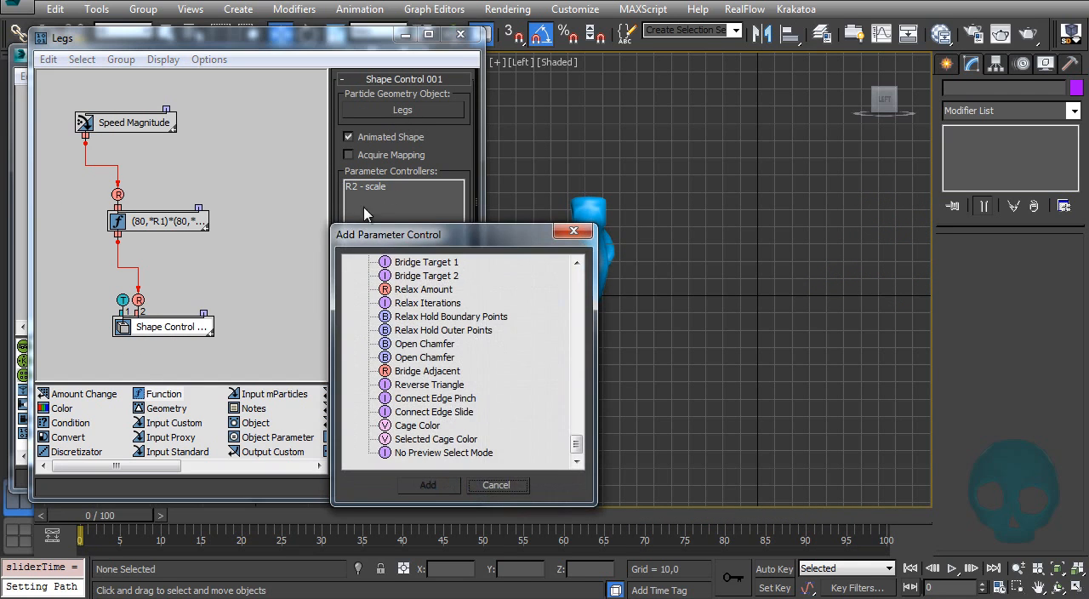
drag(584, 448, 576, 277)
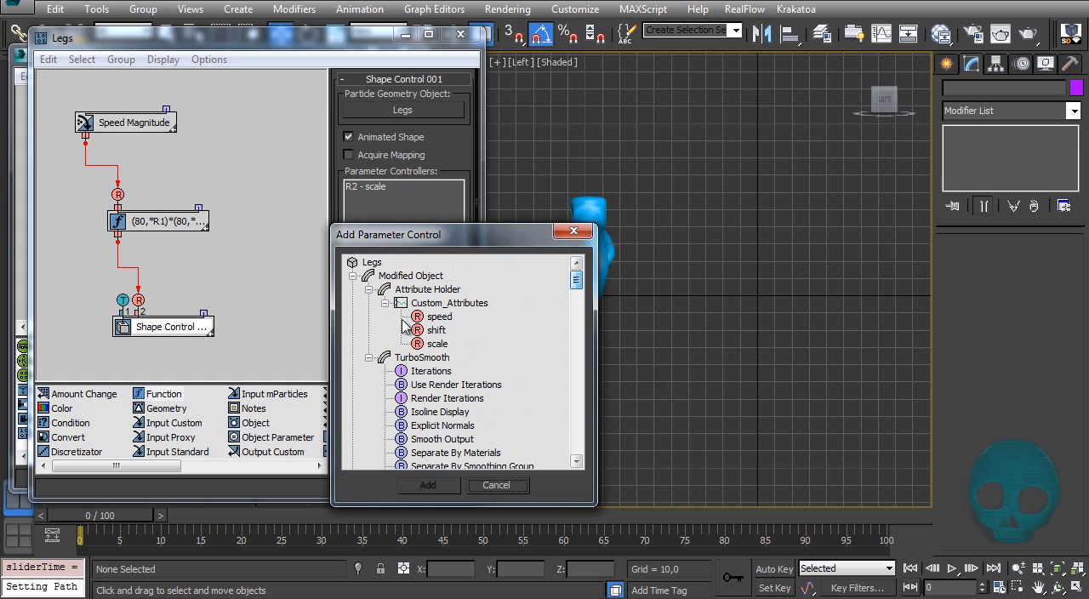
click(438, 317)
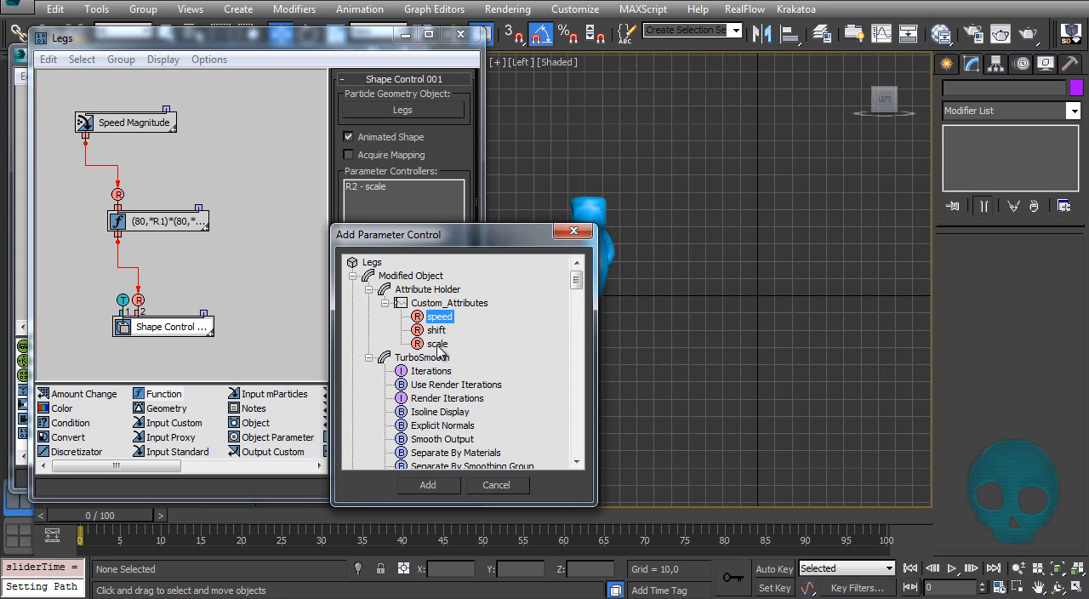
click(446, 489)
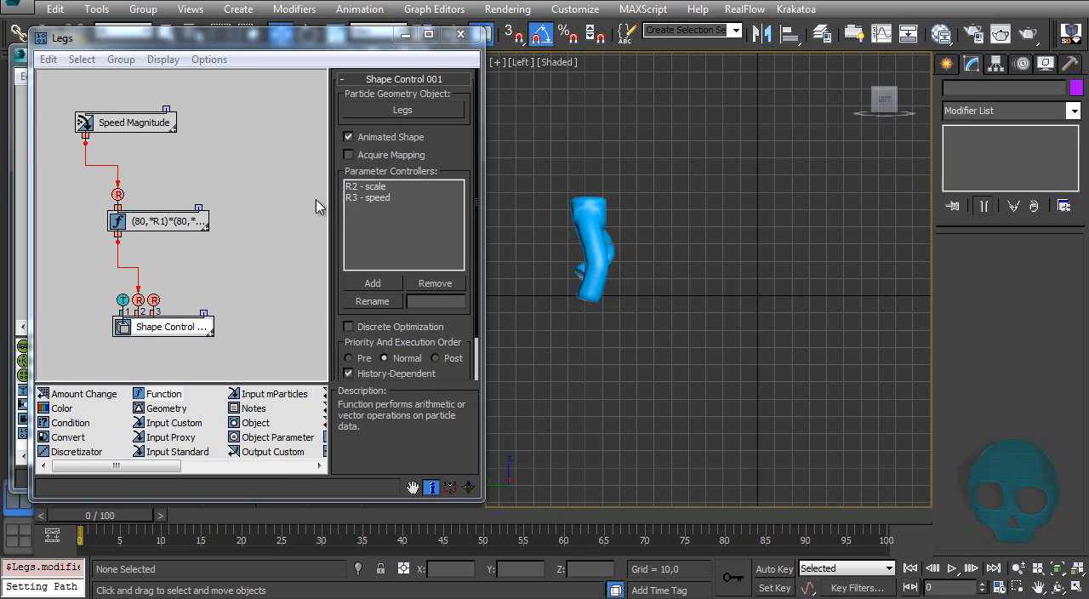
Step: Copy the wired Speed Magnitude and Function pair and paste a duplicate beside the original in the Legs data view
click(73, 243)
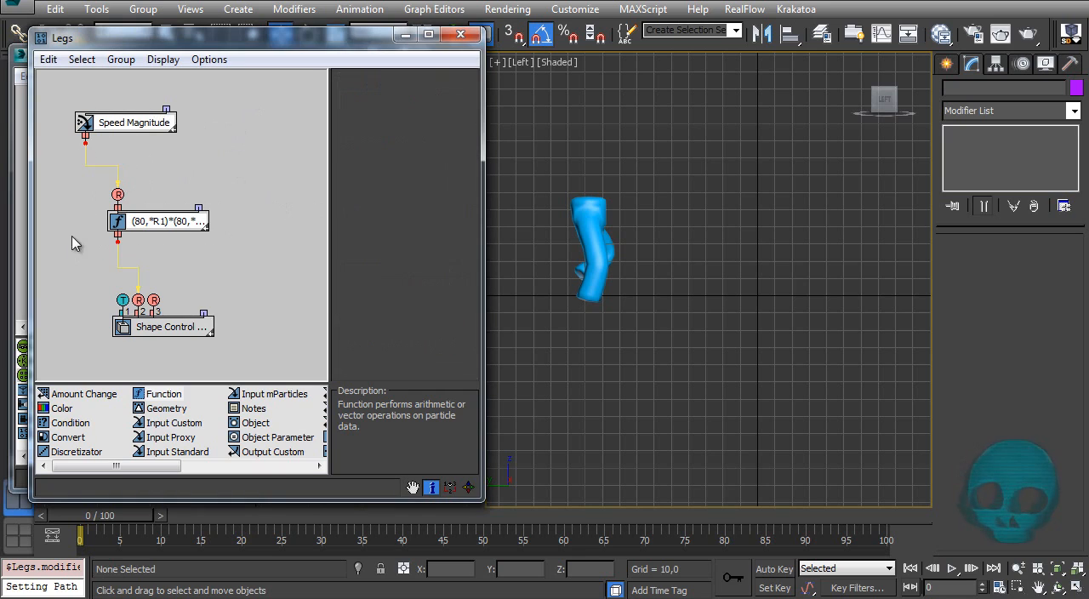
right_click(120, 126)
click(164, 175)
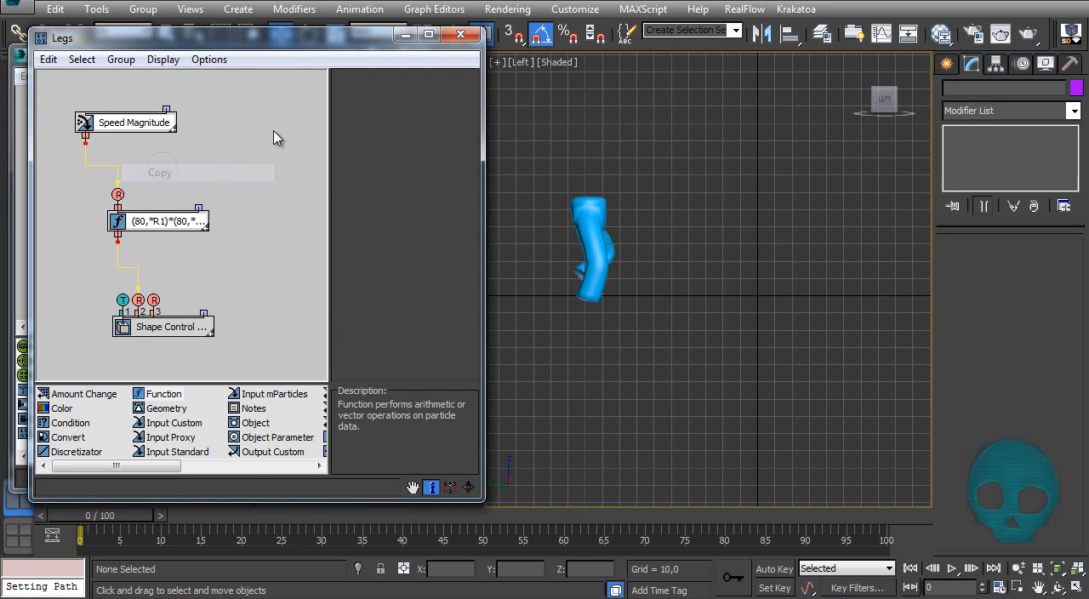
right_click(286, 129)
click(312, 136)
drag(311, 147, 259, 133)
Step: Stack each Function beneath its own Speed Magnitude sub-operator and bring both groups into view
drag(159, 222, 53, 142)
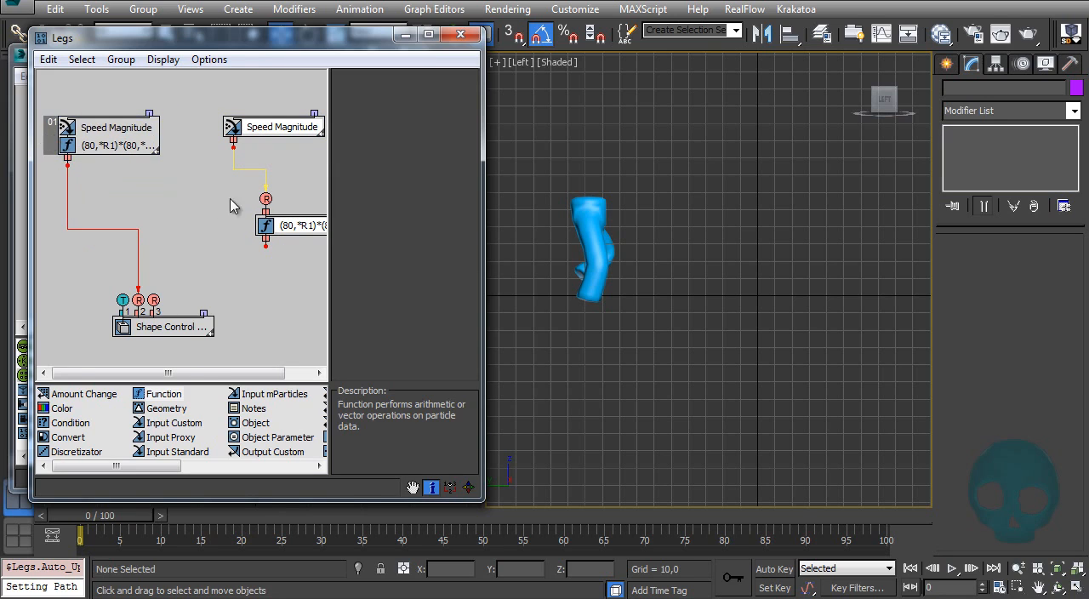
middle_drag(279, 217, 240, 229)
drag(263, 241, 226, 244)
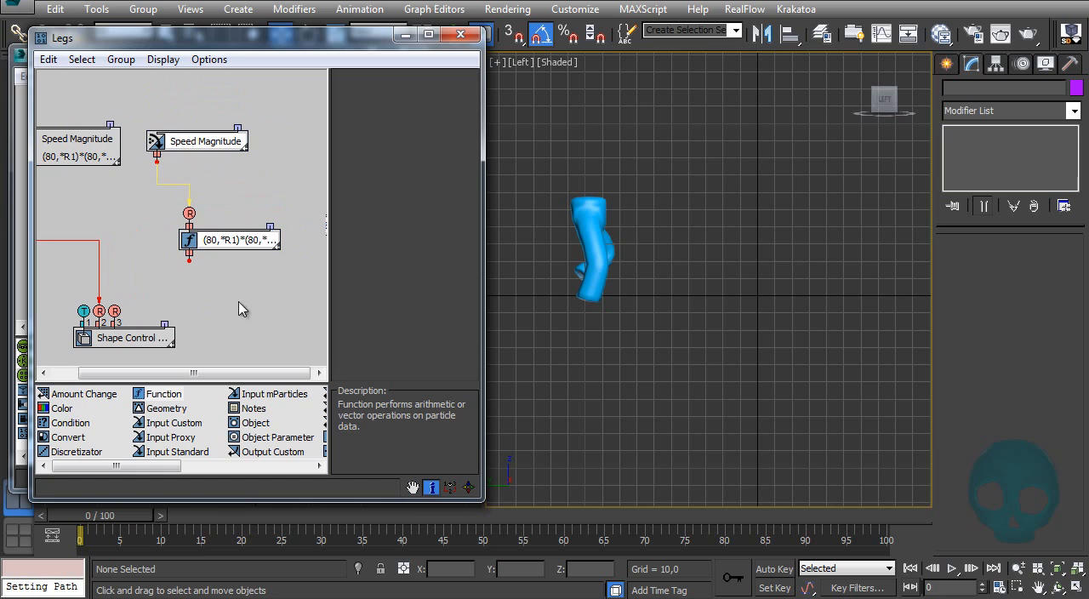
drag(229, 239, 200, 152)
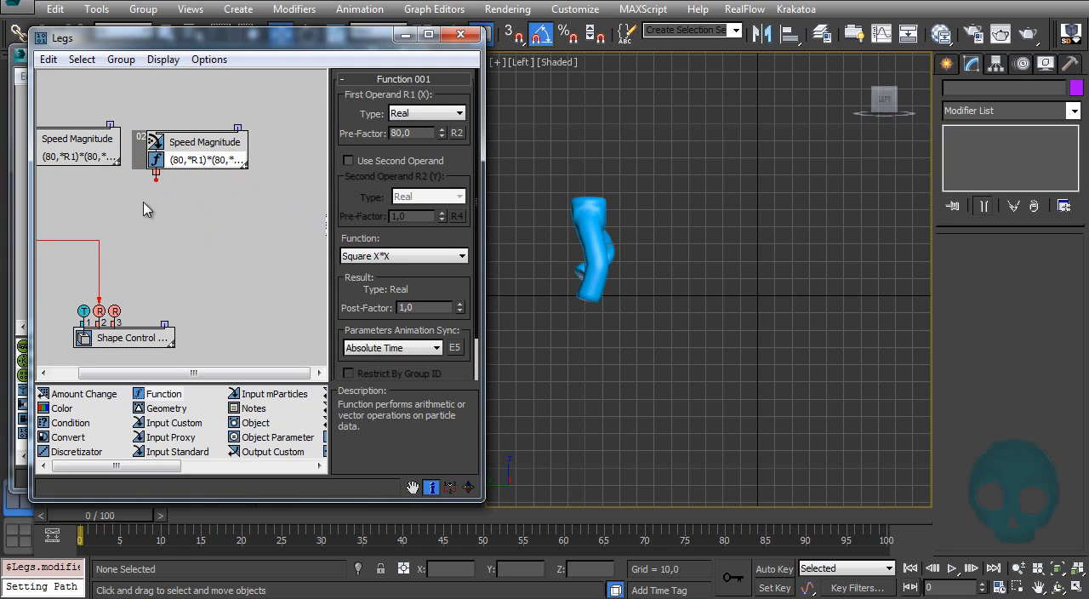
drag(135, 165, 139, 156)
middle_drag(147, 212, 213, 220)
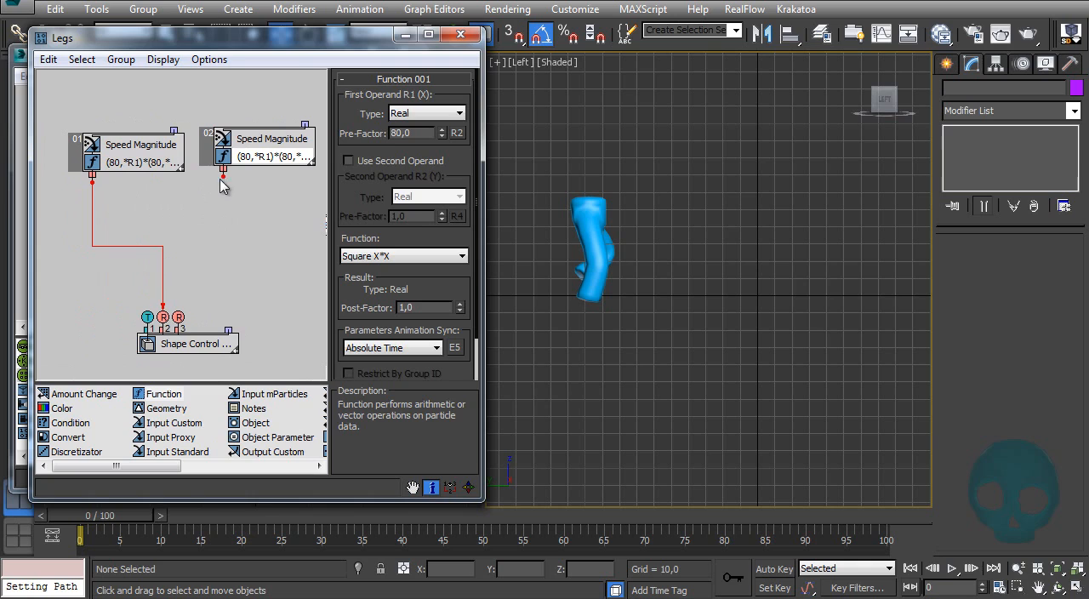
Step: Wire the duplicated group's output to the Shape Control's third input, the speed parameter
drag(222, 175, 178, 318)
click(231, 216)
middle_drag(209, 302, 189, 313)
Step: Show the duplicated Function's particle data in a window moved beside the viewport, and scrub the timeline to check its value
click(248, 174)
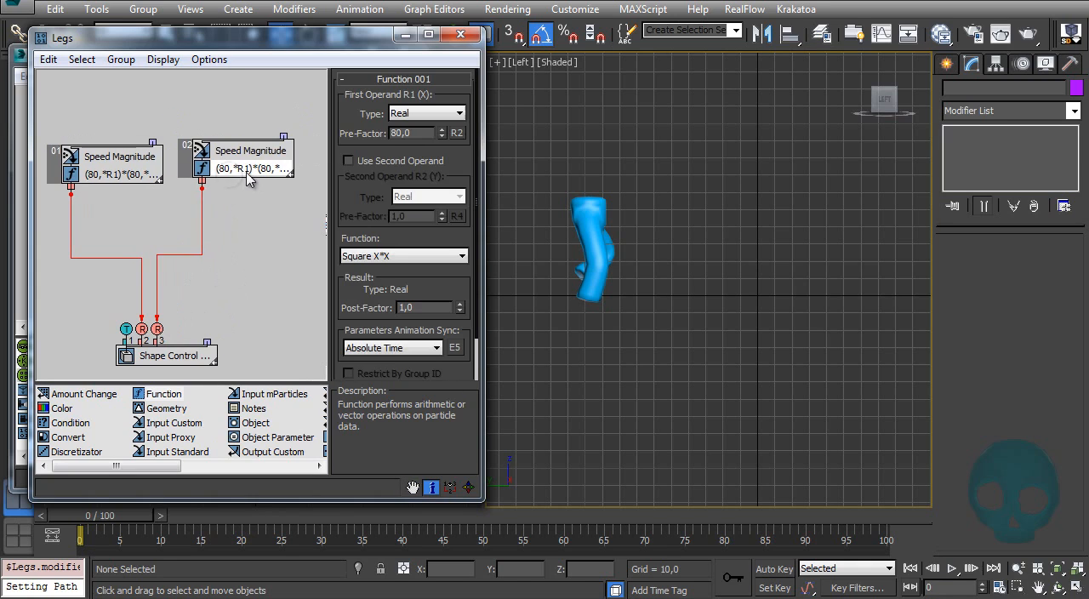
right_click(242, 167)
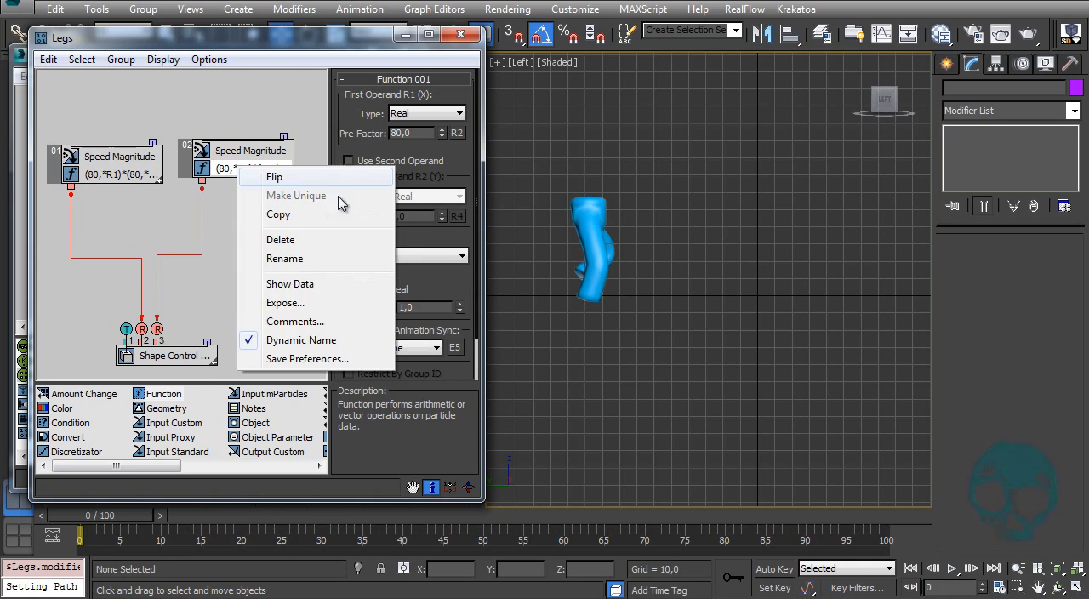
click(307, 303)
click(620, 246)
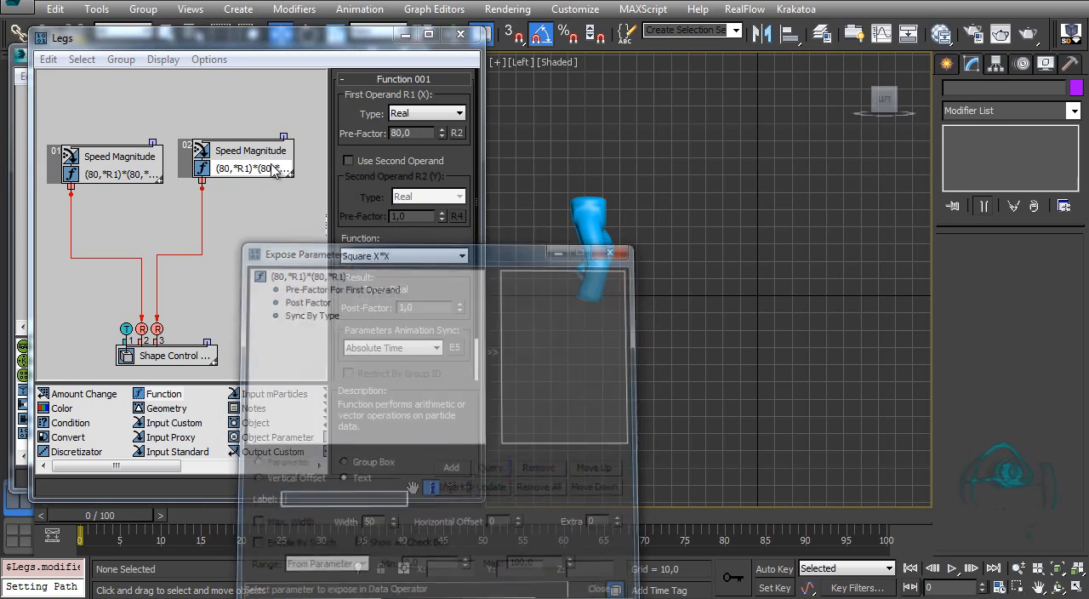
right_click(259, 169)
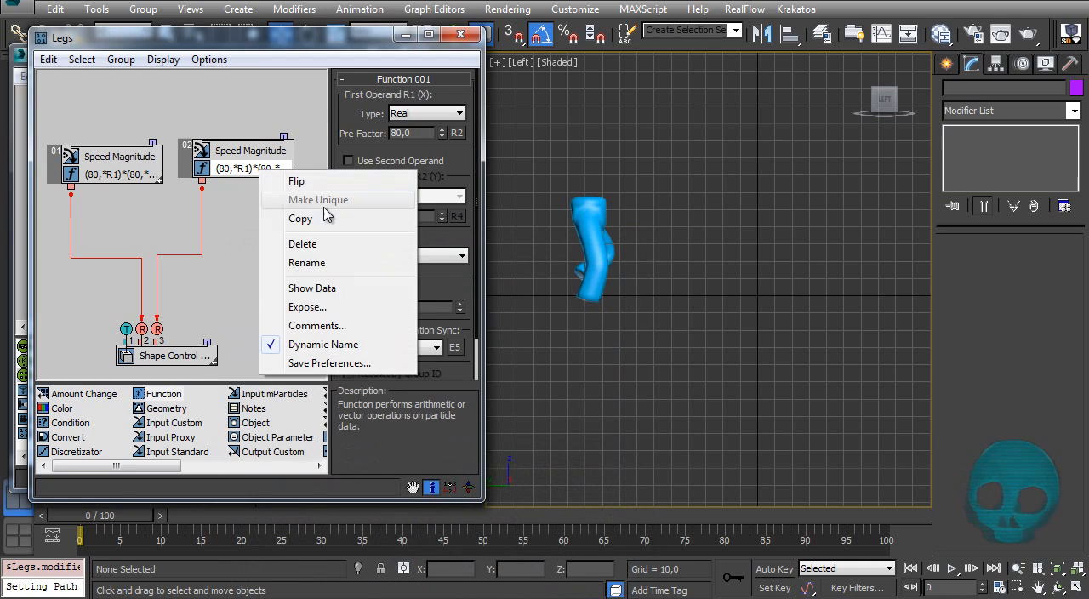
click(314, 288)
drag(337, 315, 865, 330)
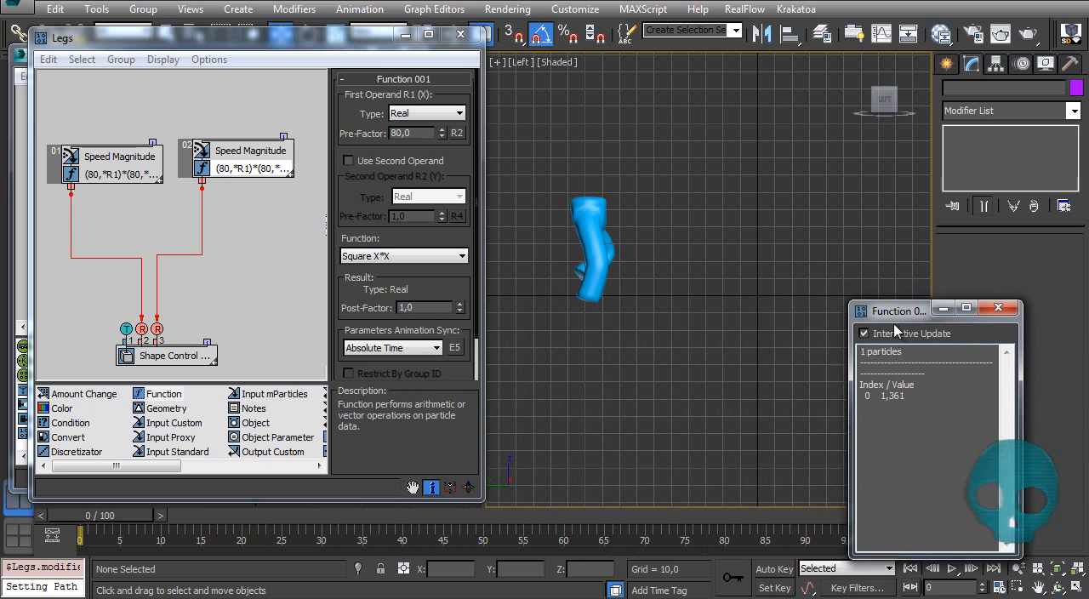
drag(93, 519, 470, 543)
key(Home)
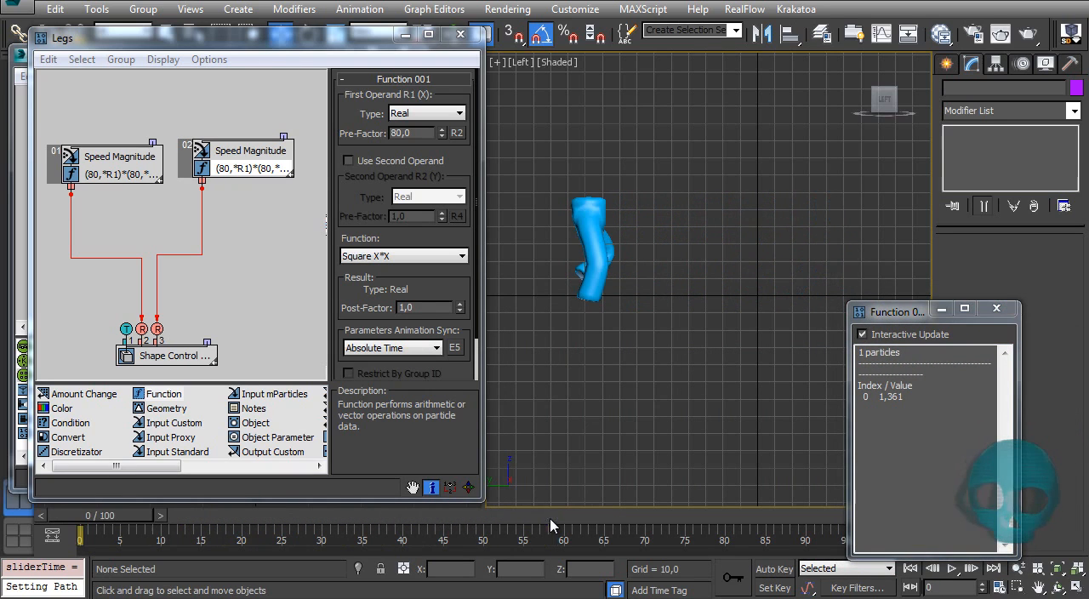
Step: Set the Speed operator's speed to 50 in Particle View and bring the Legs data view back to the front
key(6)
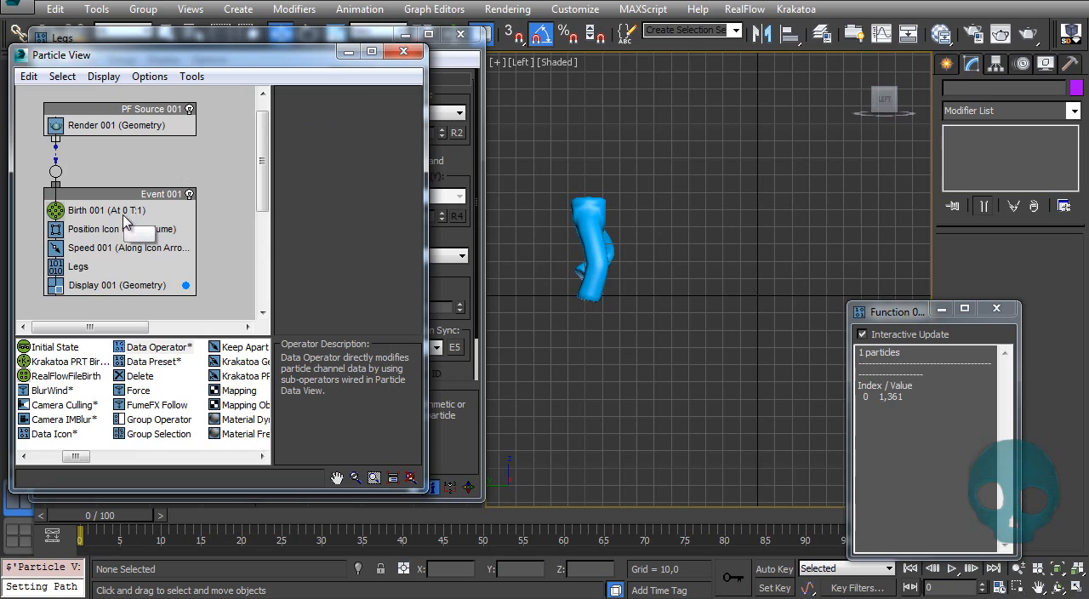
click(119, 247)
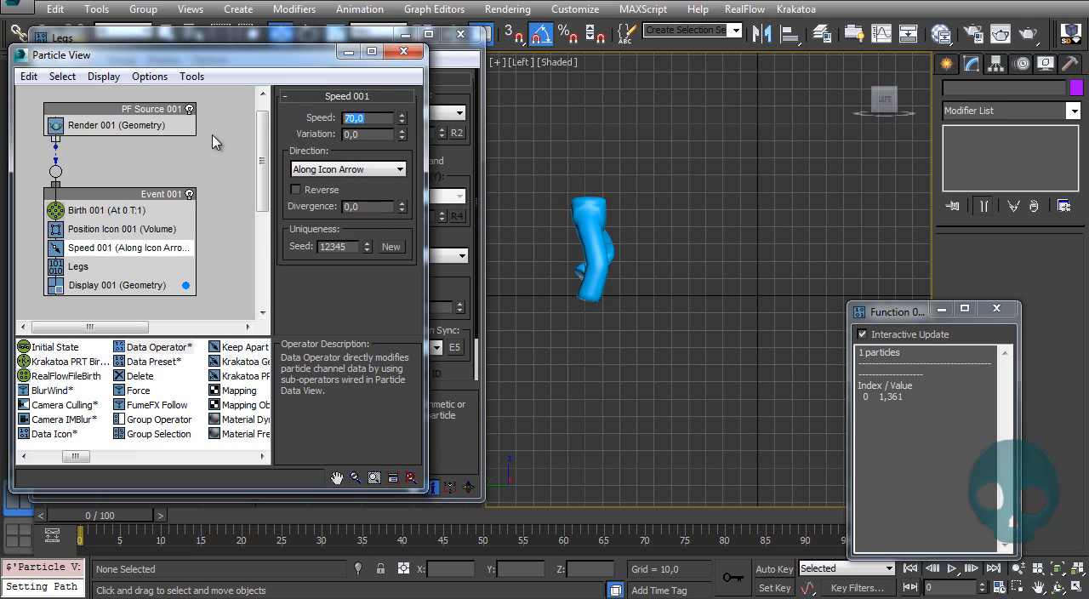
text(50)
key(Return)
click(482, 108)
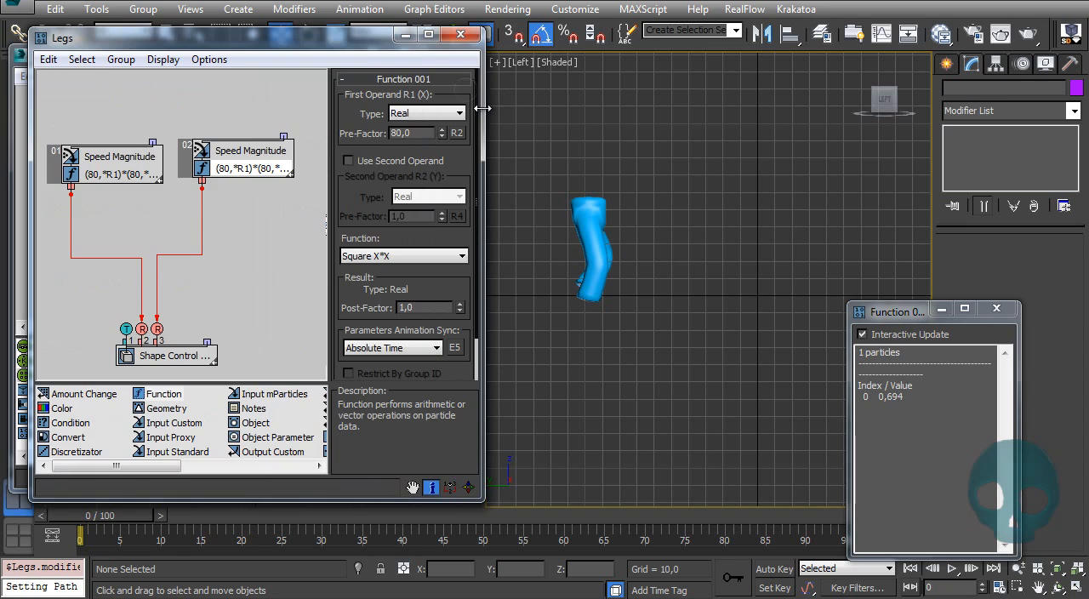
Step: Play the walk to check the leg motion at the new speed and rewind to frame 0
key(/)
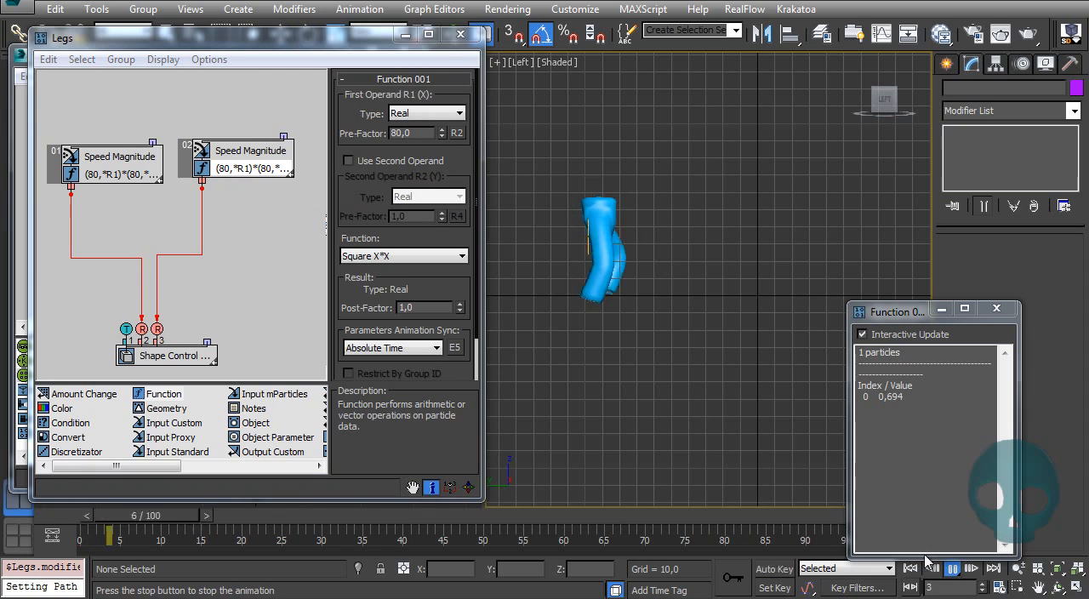
middle_drag(713, 350, 686, 356)
drag(367, 516, 65, 539)
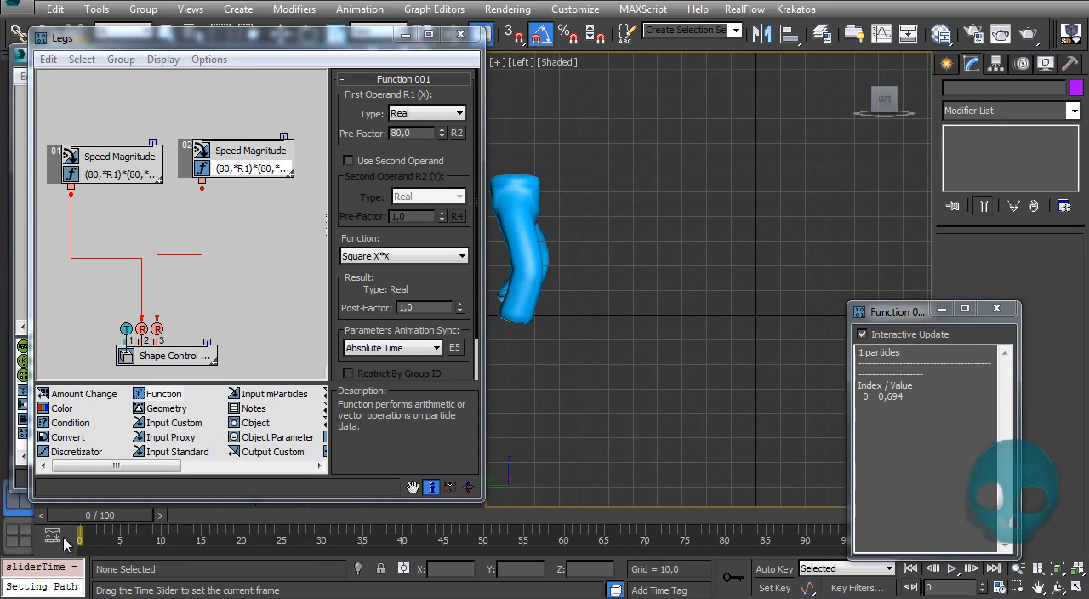
Step: Add a Function below the duplicated group with Real operands and the Multiplication X*Y function
click(232, 247)
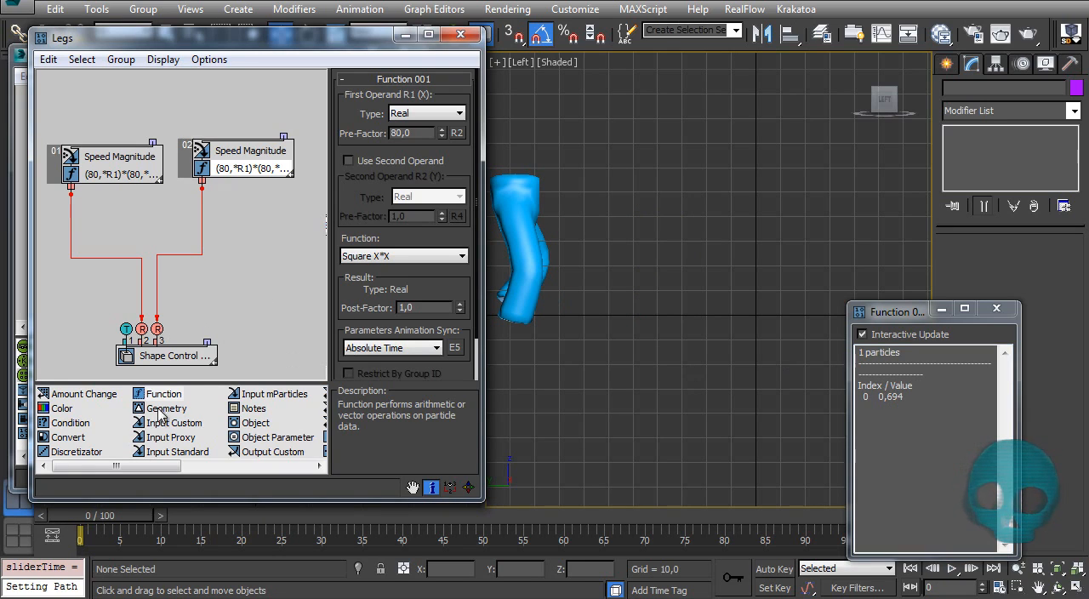
drag(153, 404, 229, 254)
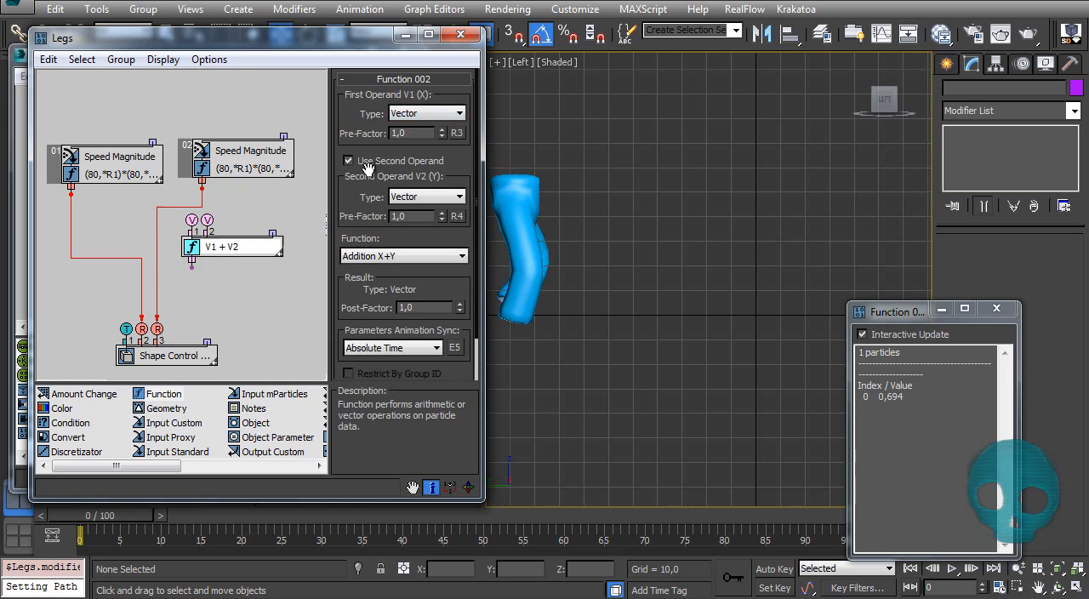
click(424, 113)
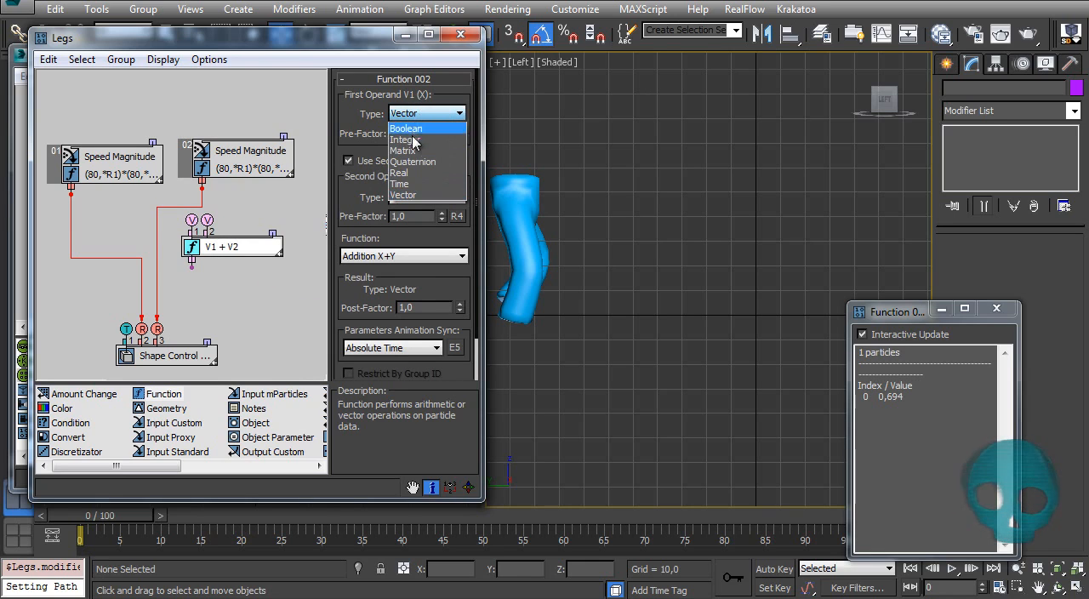
click(409, 172)
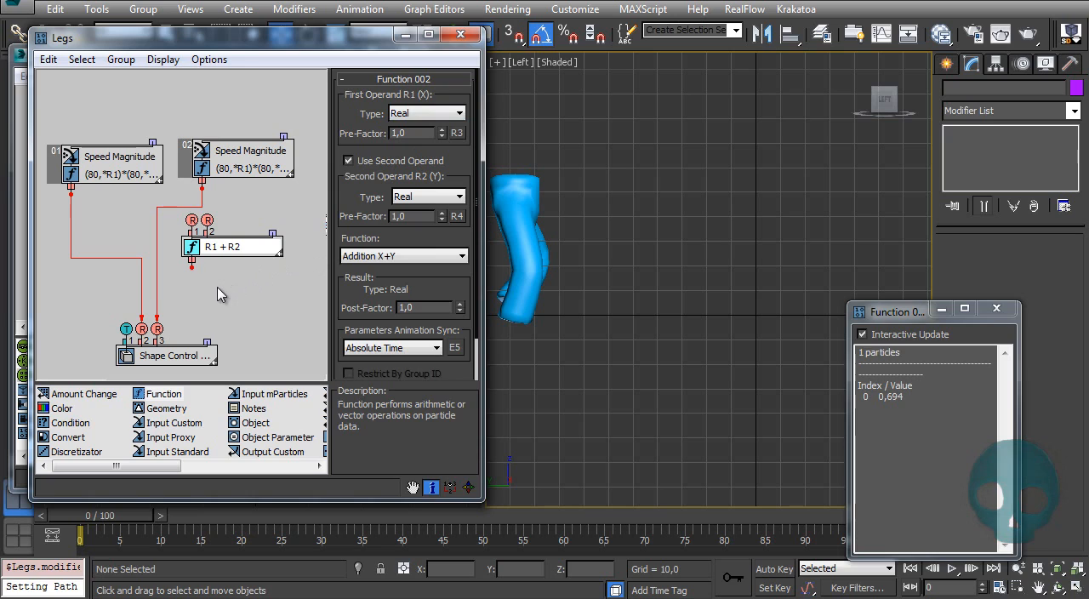
click(394, 258)
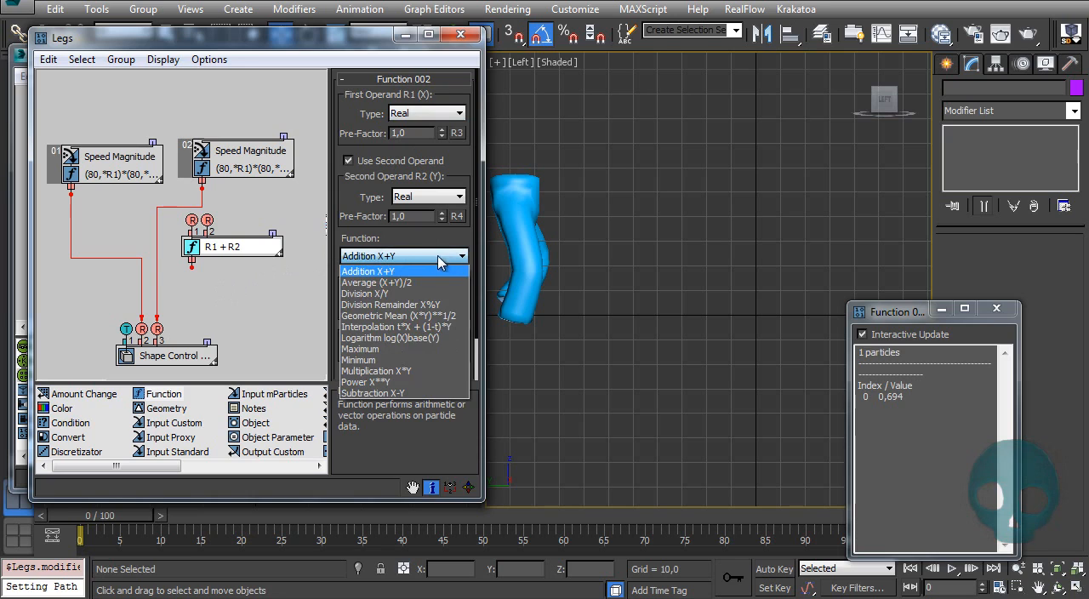
click(402, 377)
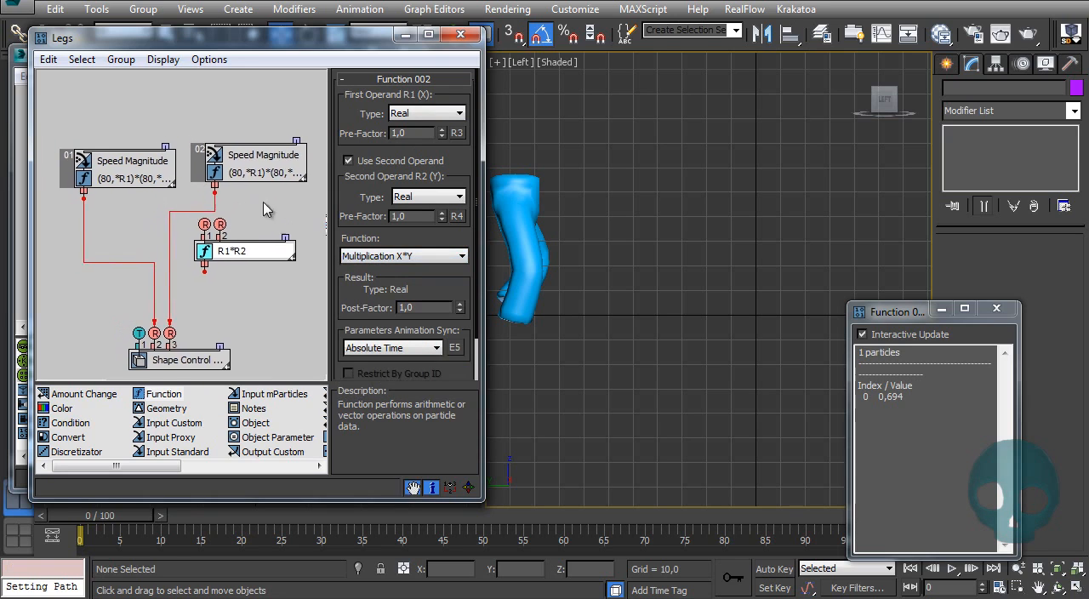
Step: Wire the second Speed Magnitude group into the multiplication Function's first input and that Function's output into Shape Control's third input
drag(201, 218, 201, 218)
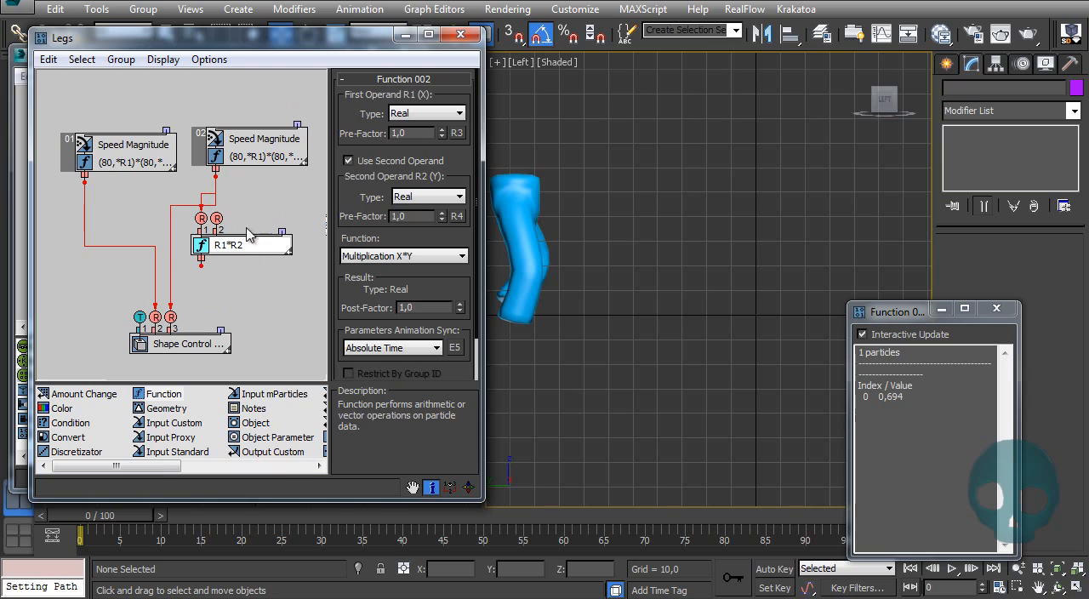
drag(201, 263, 201, 268)
drag(171, 313, 171, 316)
Step: Show the multiplication Function's particle data and place its window beside the existing data window
right_click(245, 255)
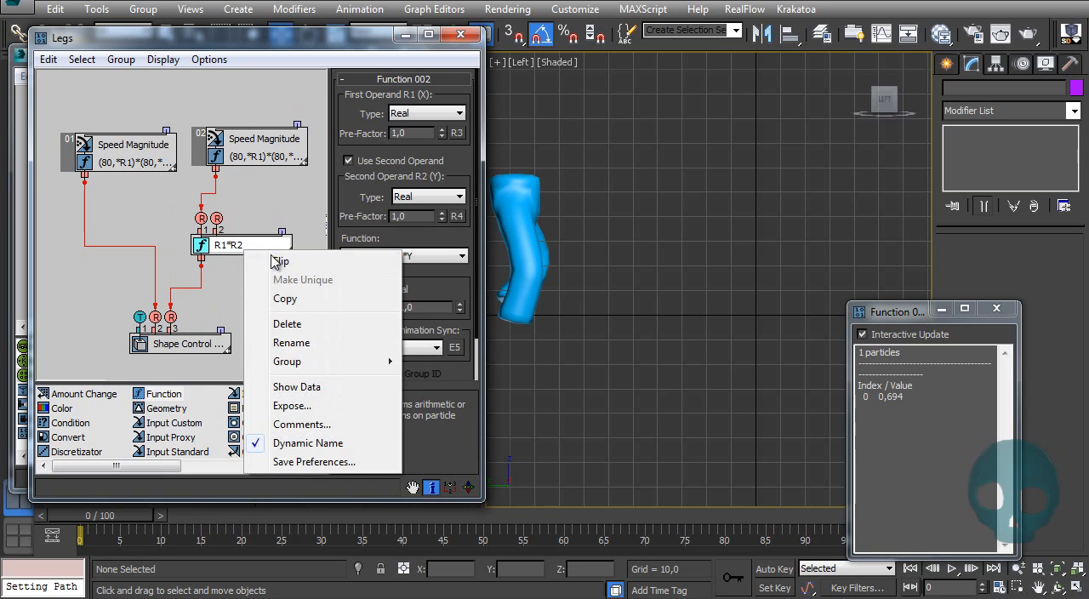
click(315, 388)
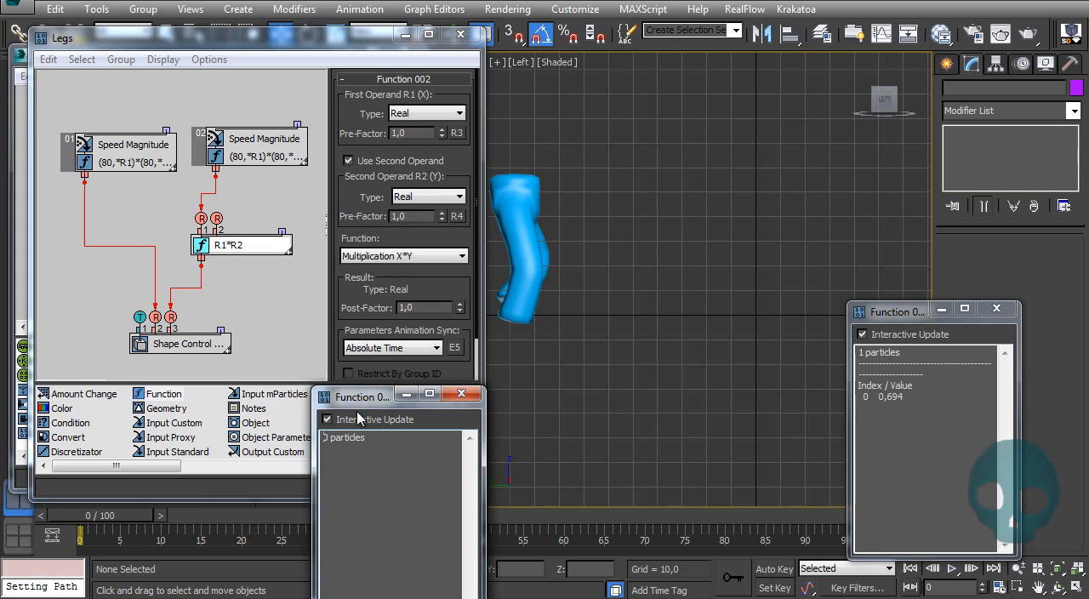
drag(368, 405, 703, 326)
middle_drag(675, 170, 663, 137)
Step: Add a Scalar with a value of -1 beside the second Speed Magnitude group and wire it into the multiplication Function's second input
middle_drag(219, 273, 183, 284)
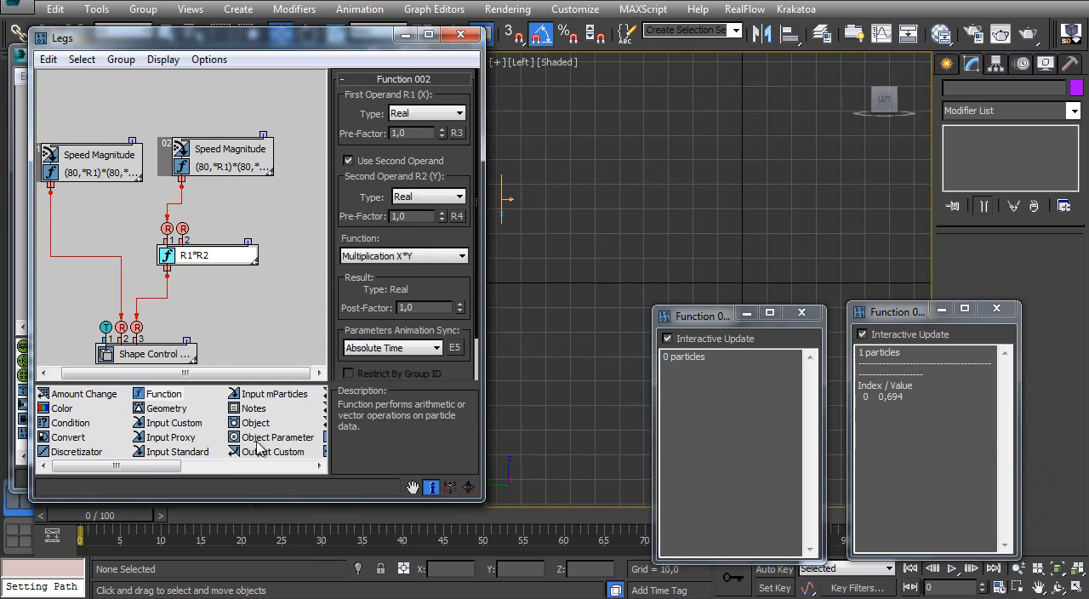
drag(166, 466, 296, 465)
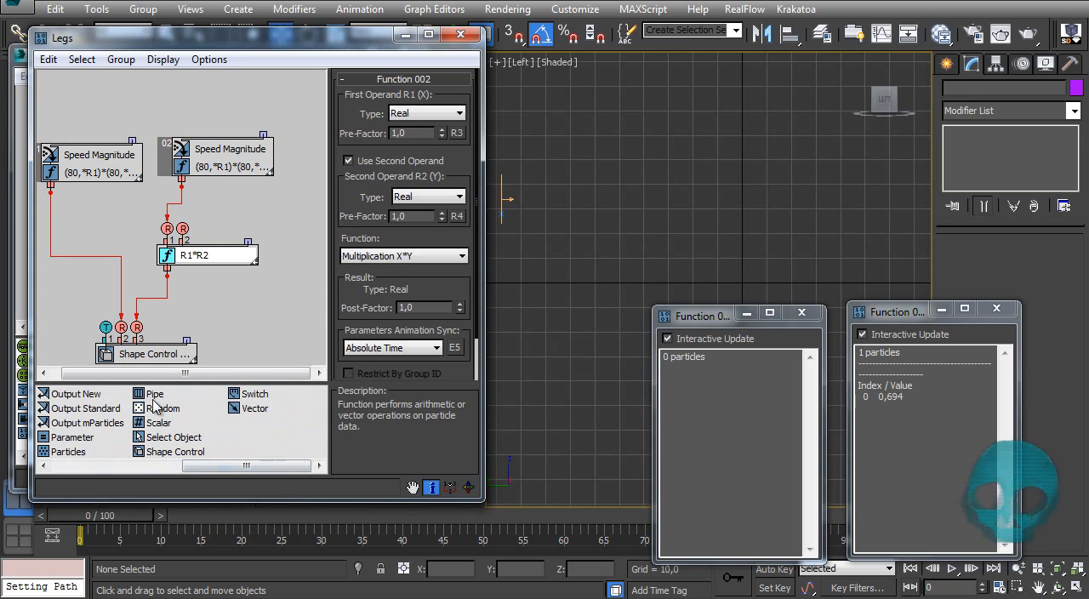
drag(158, 423, 254, 211)
middle_drag(235, 234, 174, 291)
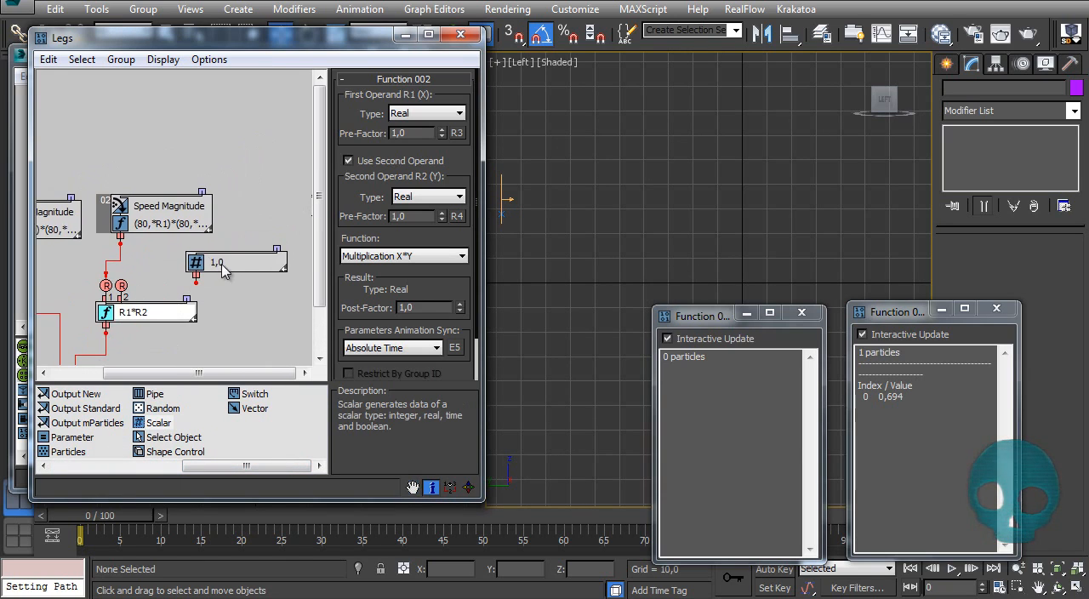
drag(223, 269, 260, 220)
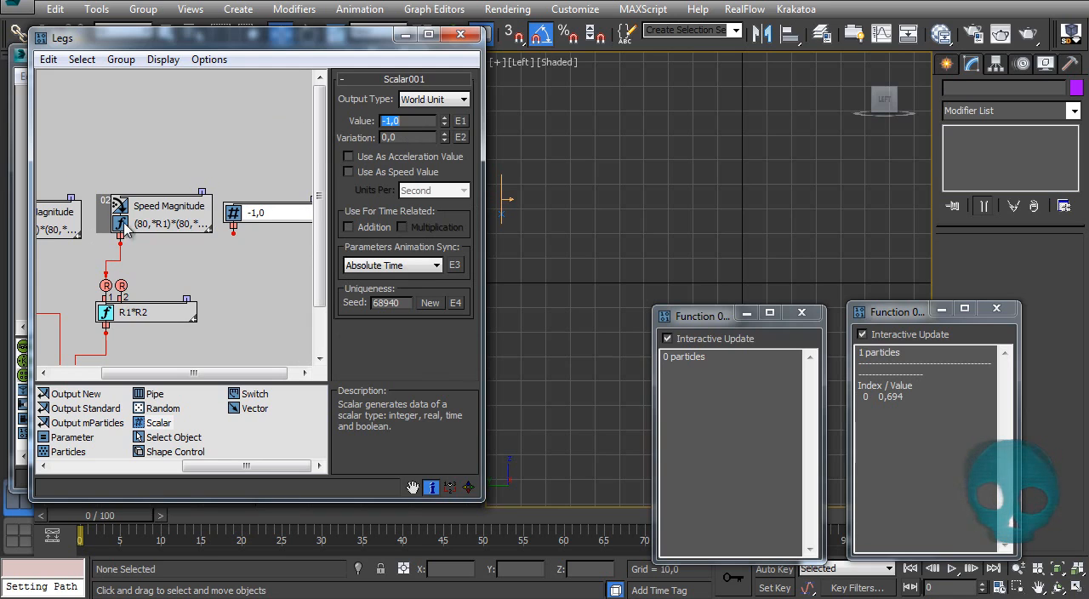
drag(233, 228, 121, 286)
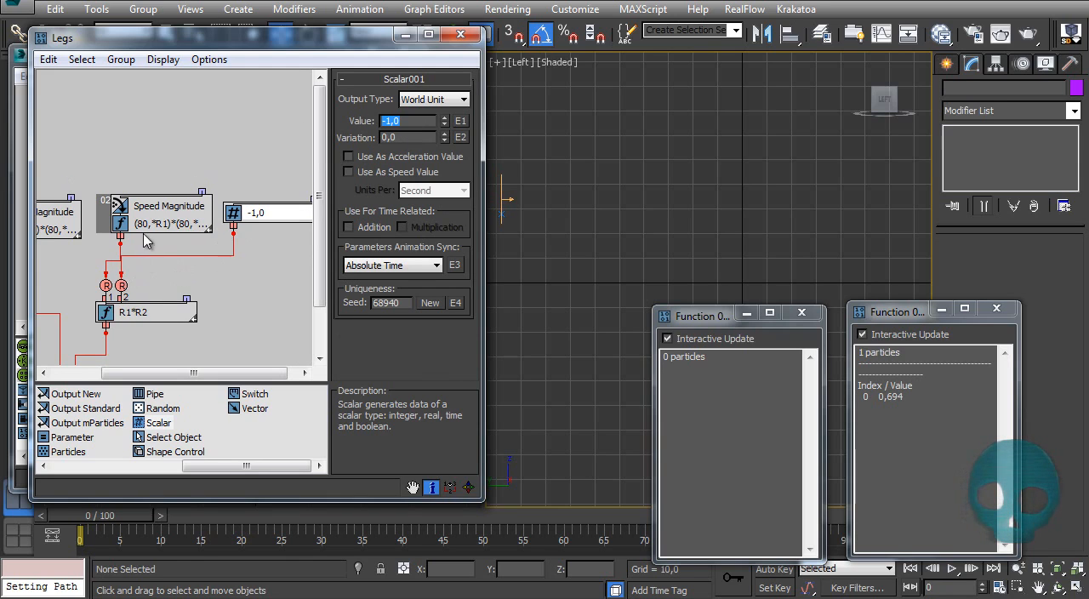
Step: Compare the particle values in the two data windows, scrub the timeline to check them, and rewind to frame 0
click(154, 315)
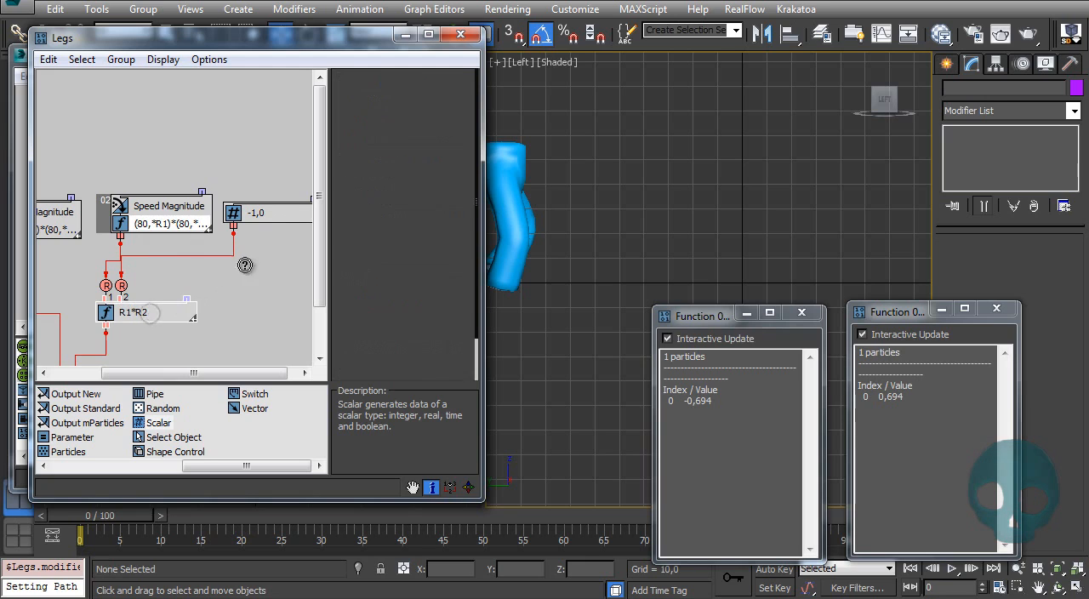
click(275, 217)
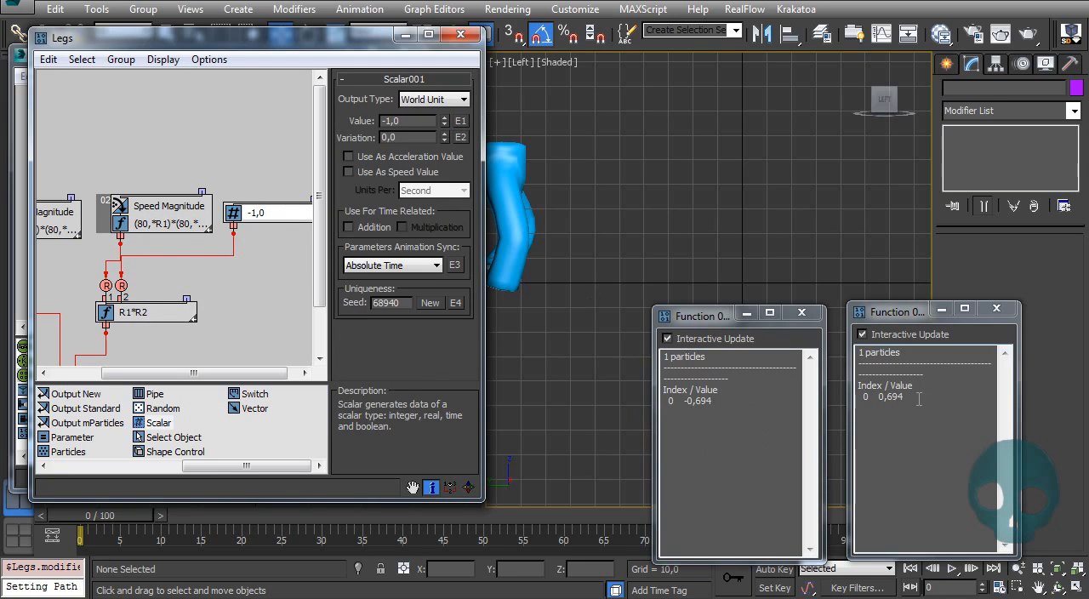
drag(919, 399, 856, 399)
drag(720, 403, 651, 411)
drag(95, 519, 725, 519)
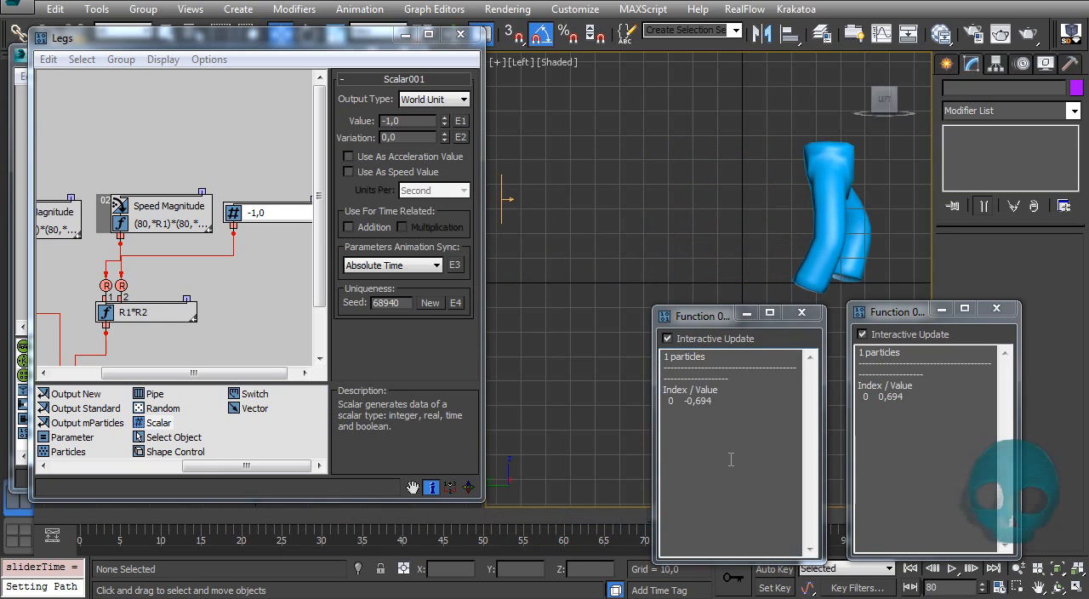
key(Home)
Step: Move the multiplication Function closer to its inputs and add a new Function with Real operands below it
middle_drag(167, 262, 168, 235)
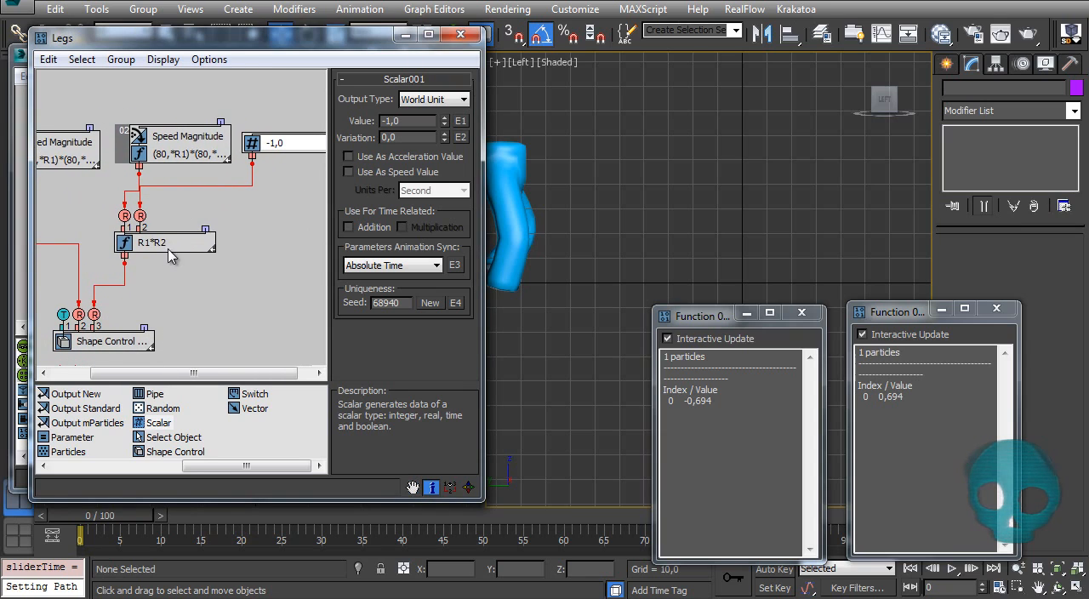
drag(167, 241, 185, 218)
drag(221, 467, 89, 486)
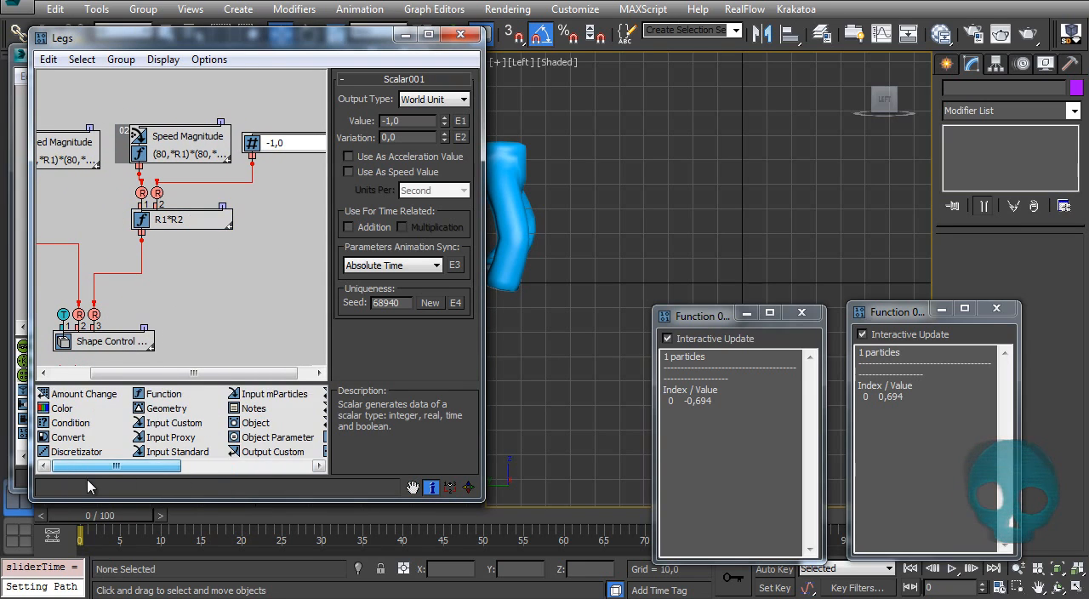
drag(160, 394, 198, 281)
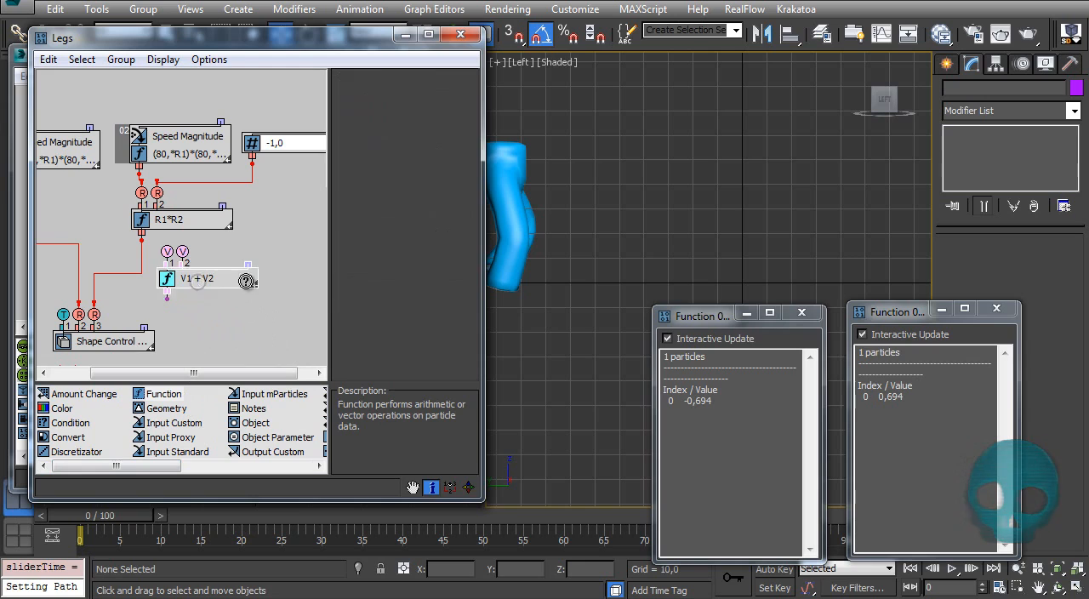
click(422, 117)
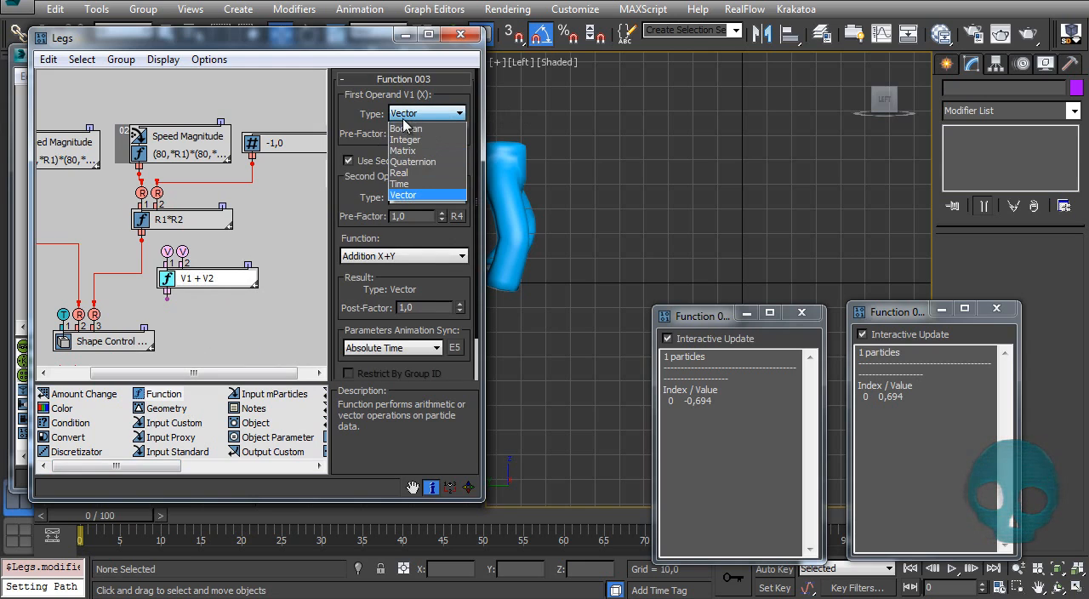
click(415, 172)
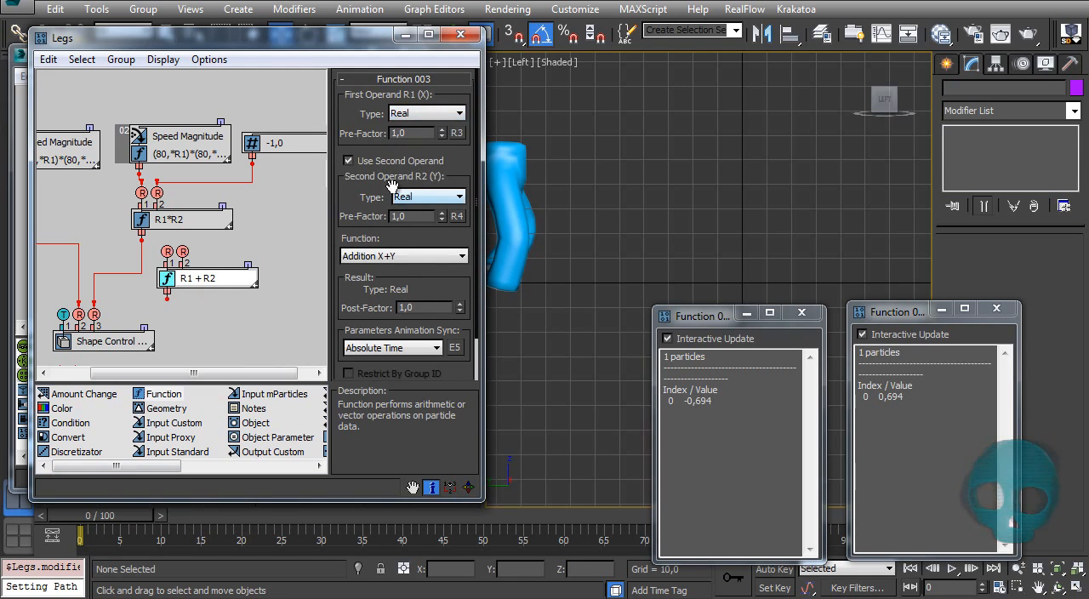
Step: Wire the multiplication Function into the addition Function's first input and the addition output into Shape Control's third input
click(148, 264)
drag(141, 242, 166, 251)
drag(166, 297, 168, 298)
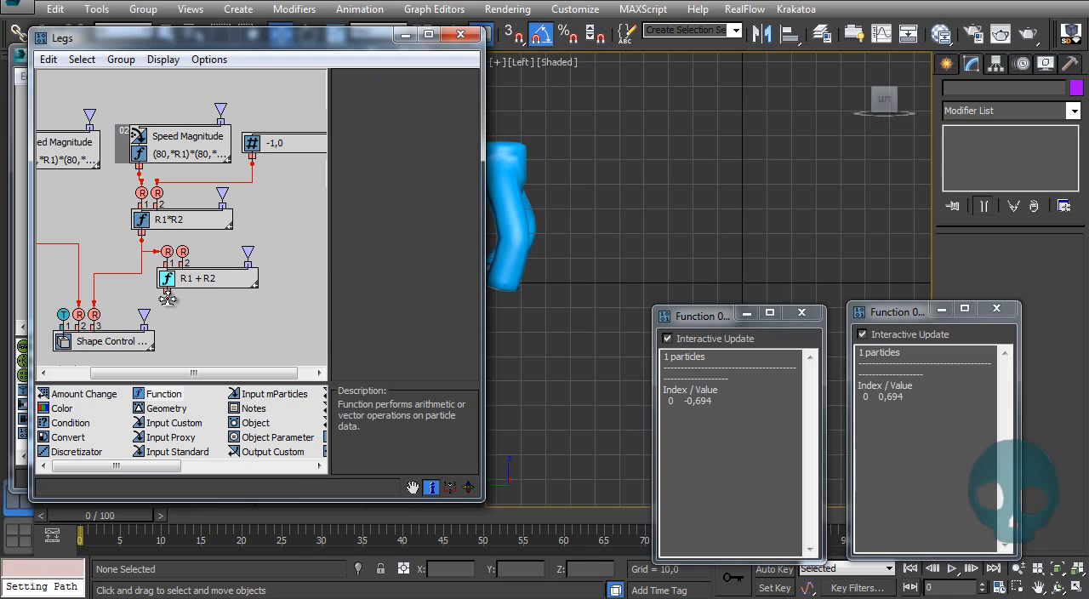
drag(94, 314, 93, 315)
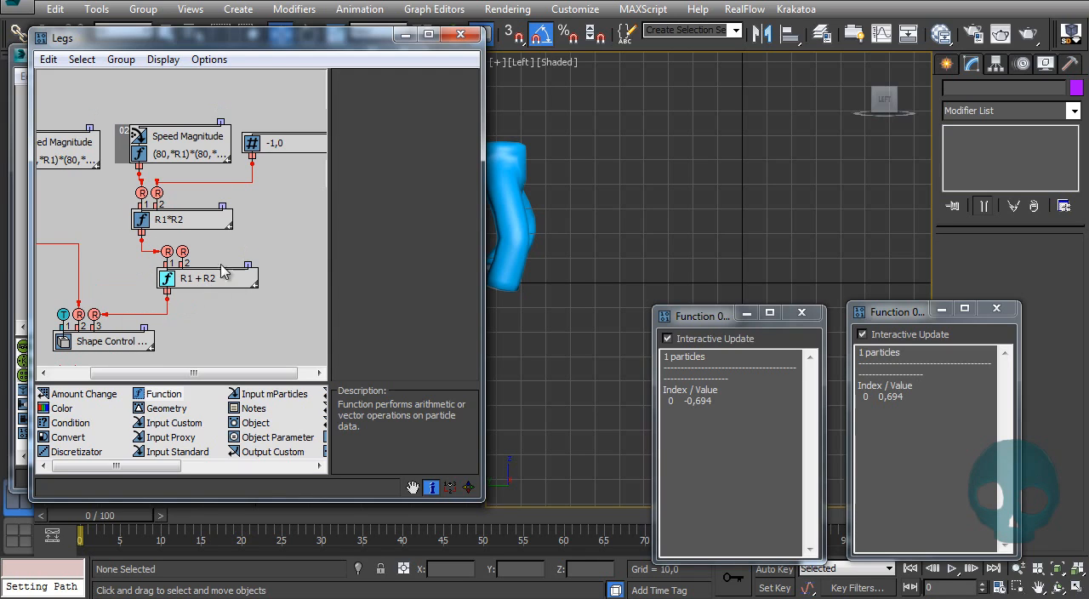
drag(160, 394, 271, 205)
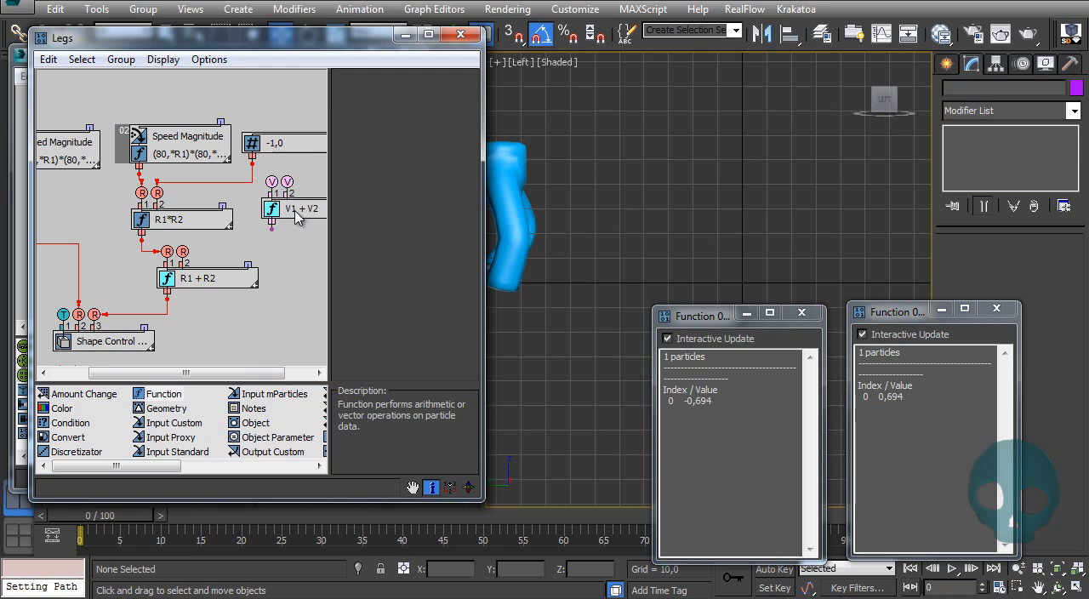
right_click(292, 214)
click(341, 281)
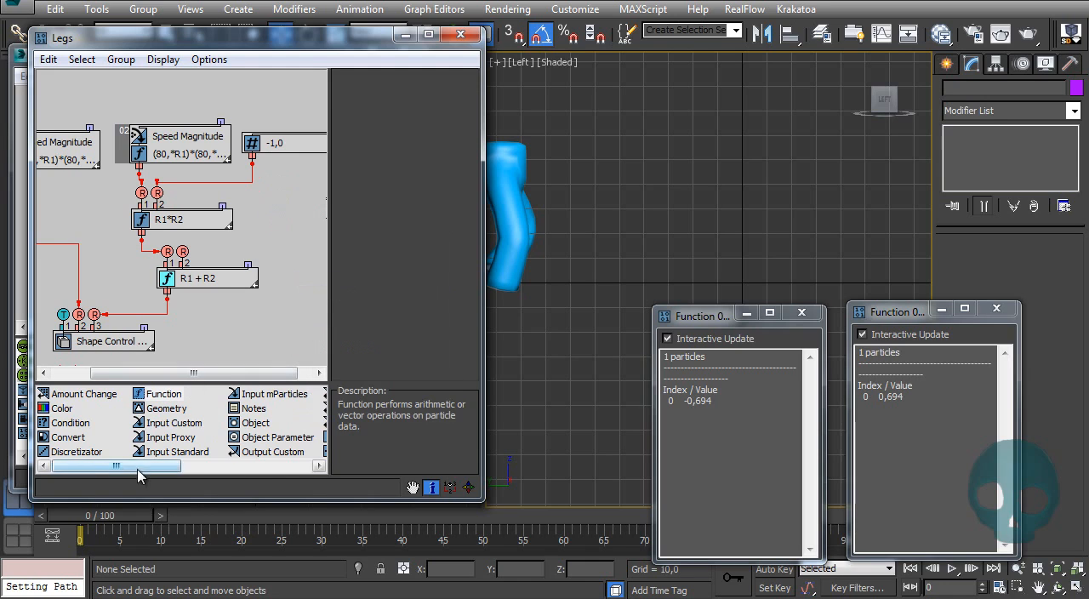
Step: Add a Scalar with a value of 1 below the -1 Scalar and wire it into the addition Function's second input
drag(138, 469, 320, 471)
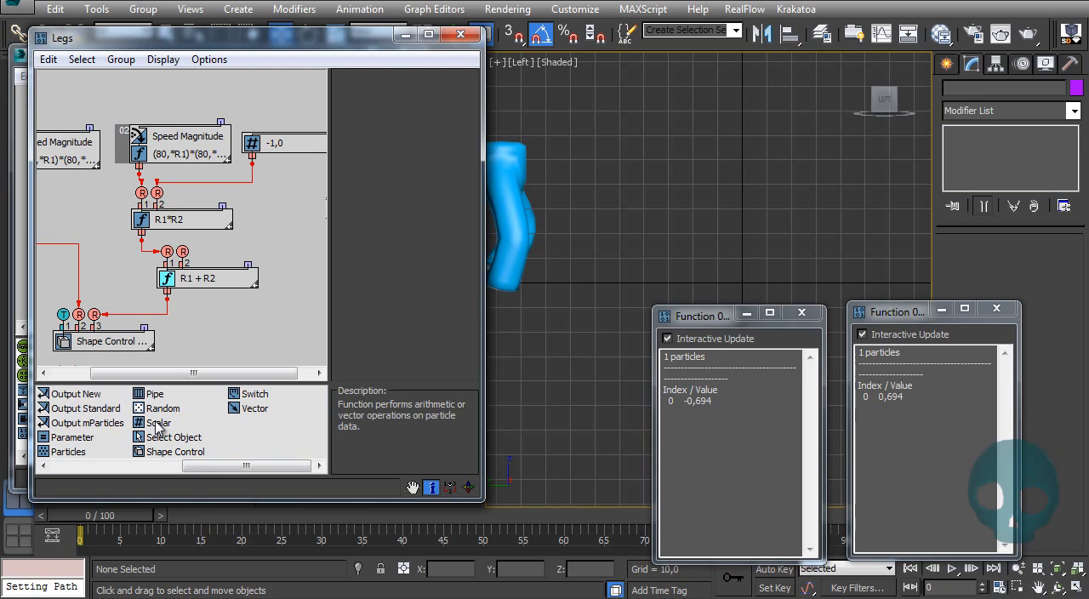
drag(158, 425, 281, 212)
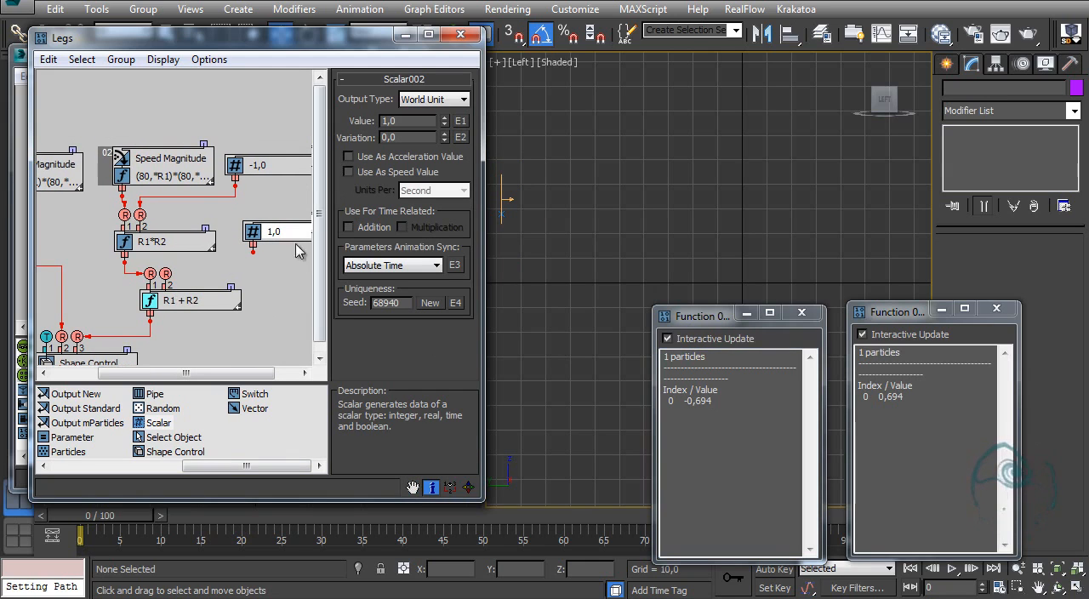
drag(253, 252, 253, 253)
mouse_move(177, 269)
mouse_down()
mouse_move(182, 295)
mouse_move(240, 272)
mouse_move(166, 273)
mouse_up()
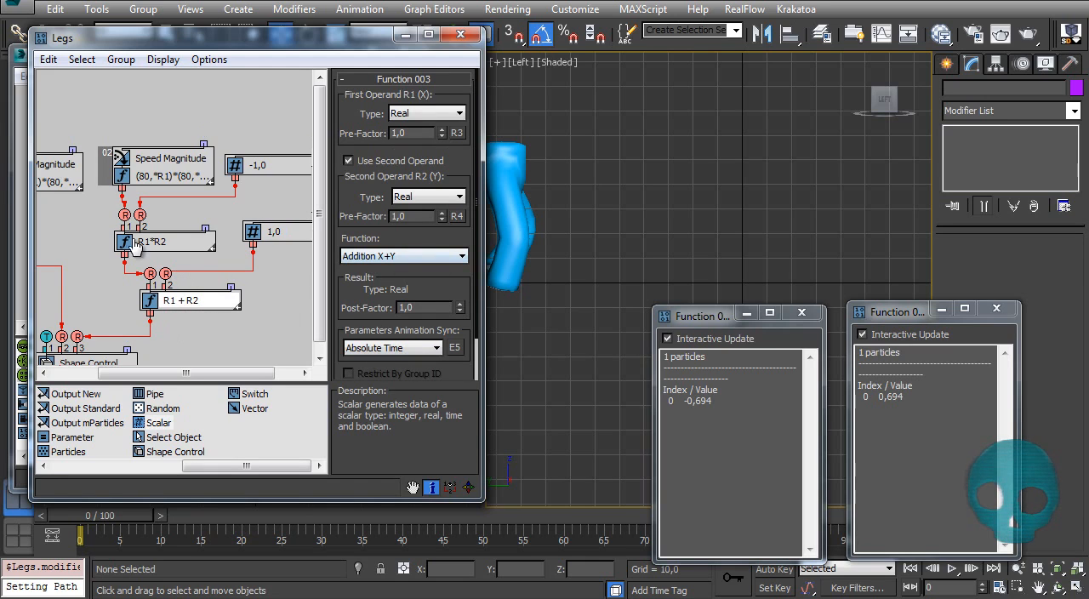
Step: Show the addition Function's particle data in a window beside the other two, scrub the timeline to check it, and rewind
right_click(184, 300)
click(237, 435)
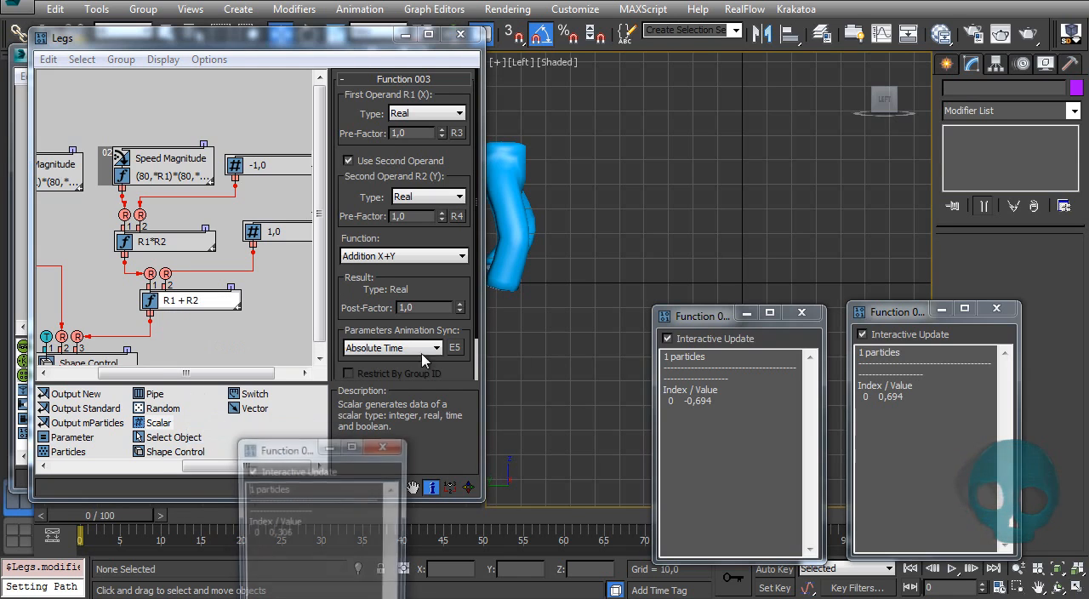
drag(283, 457, 517, 335)
drag(106, 517, 854, 519)
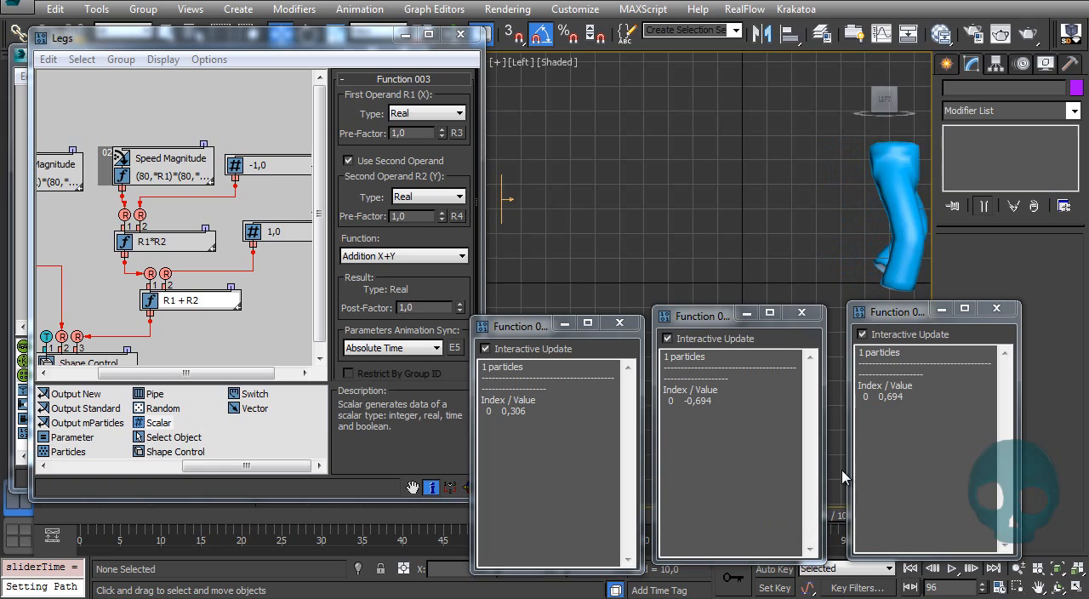
key(Home)
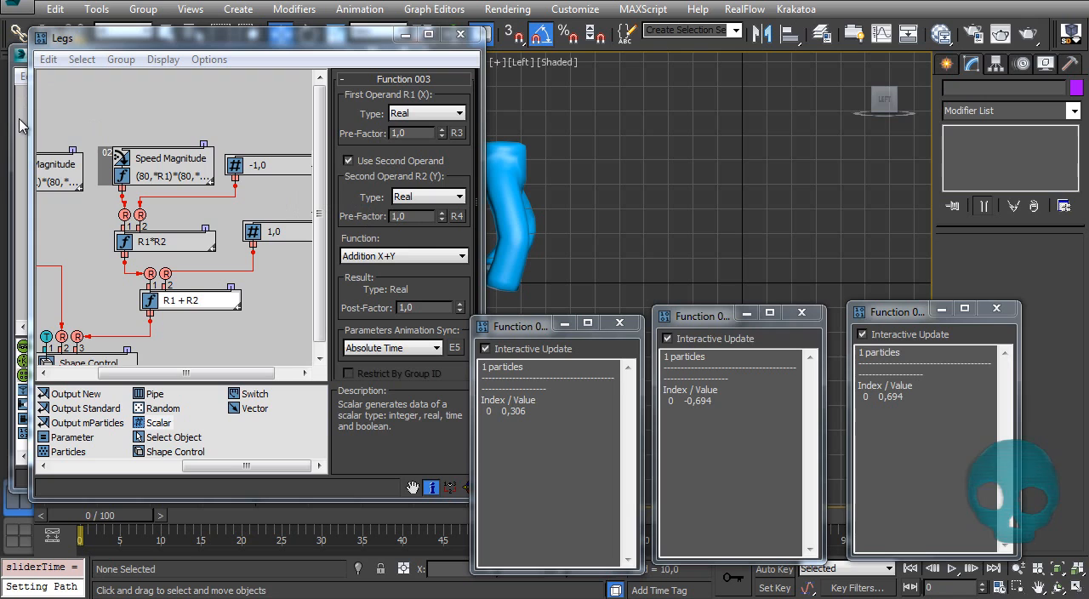
Step: Try a pre-factor of 2 on the addition Function's second operand while scrubbing the timeline, and restore it to 1
click(415, 216)
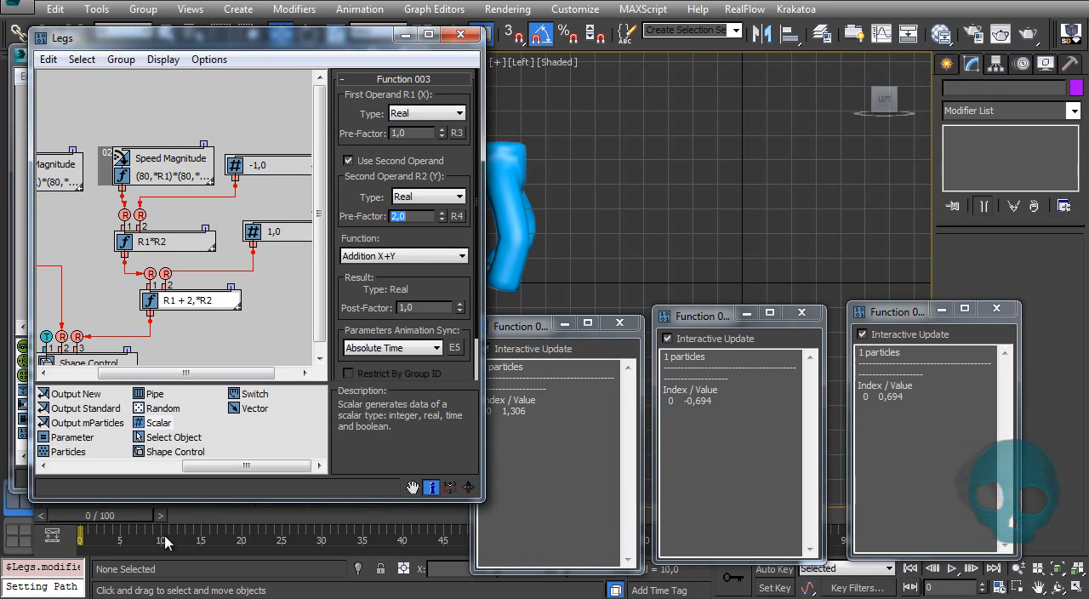
drag(119, 516, 729, 494)
key(Home)
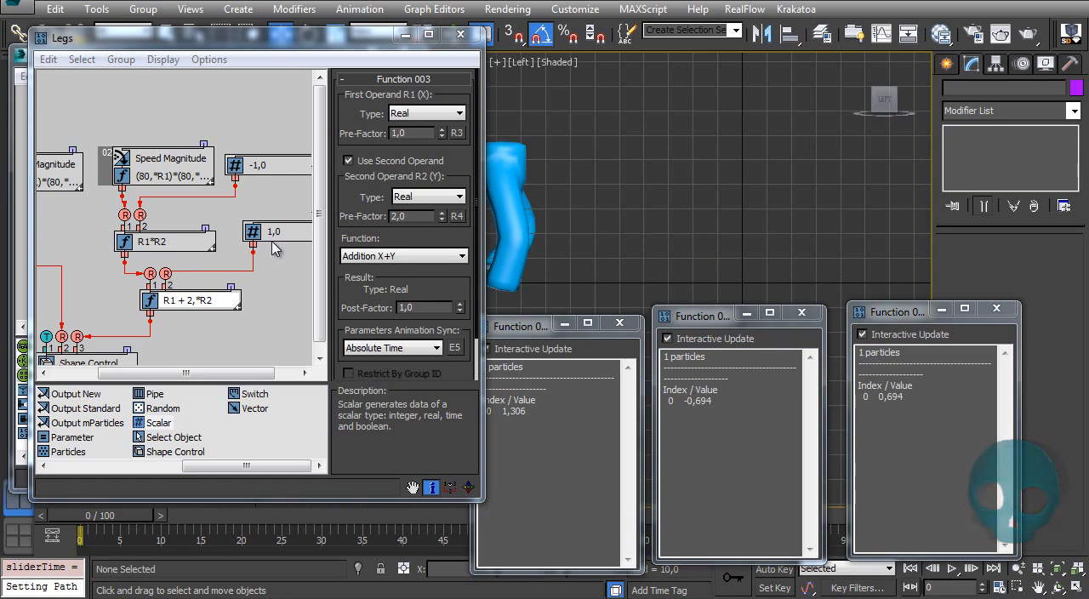
double_click(408, 220)
text(1)
key(Return)
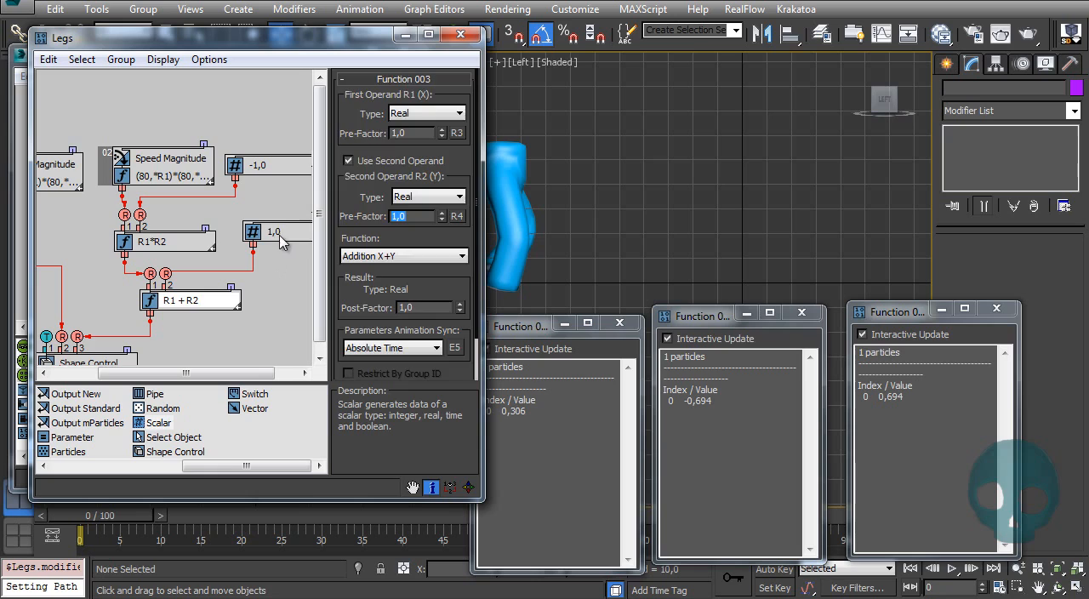
Step: Set the value of the Scalar feeding the addition Function to 2, scrub the timeline to check the walk, and rewind
click(280, 237)
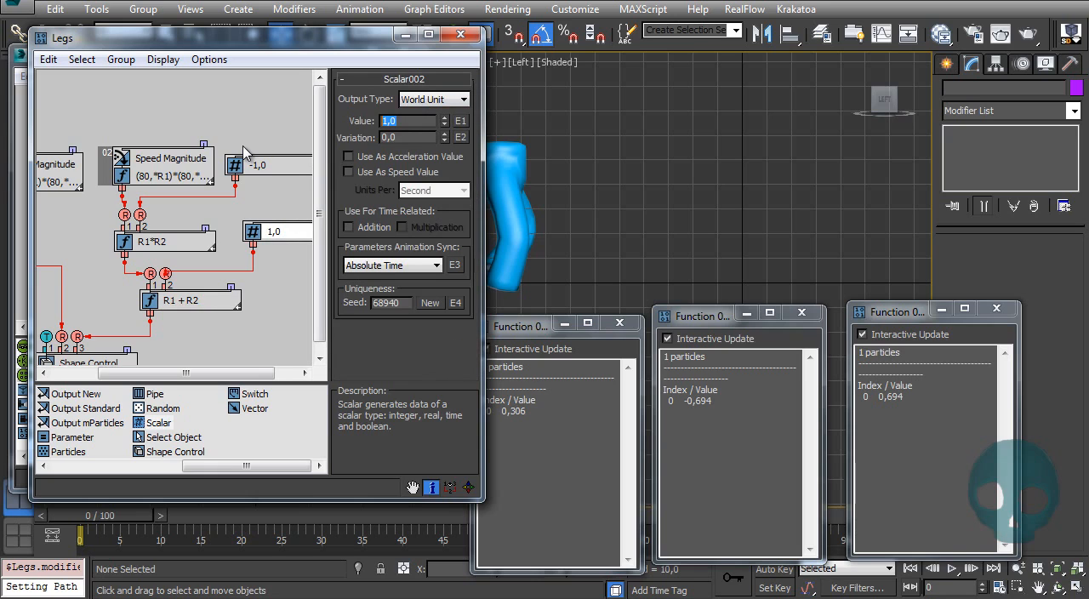
click(509, 436)
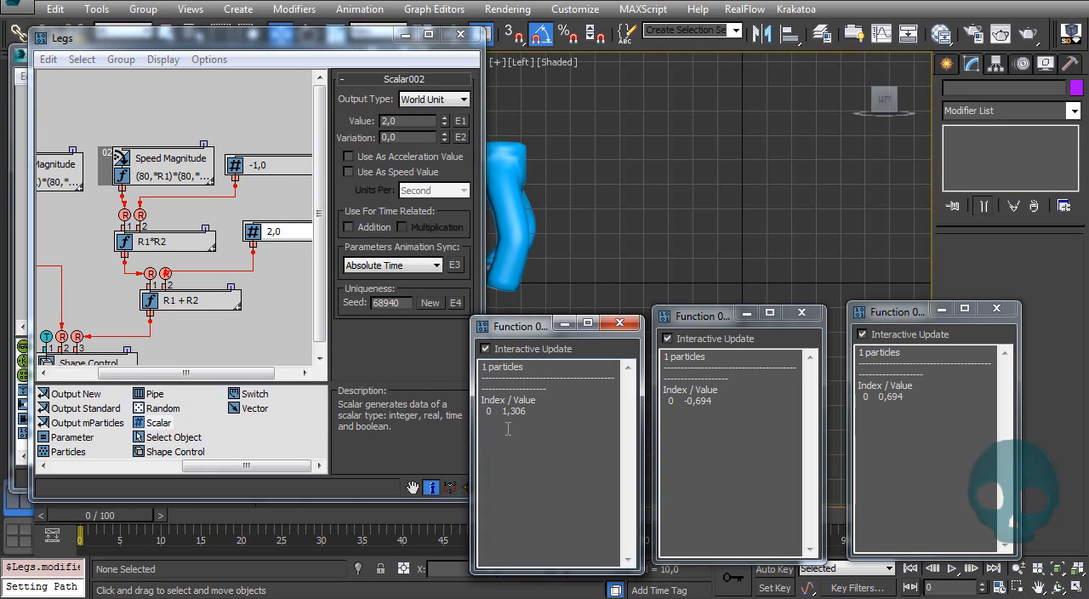
drag(100, 516, 861, 491)
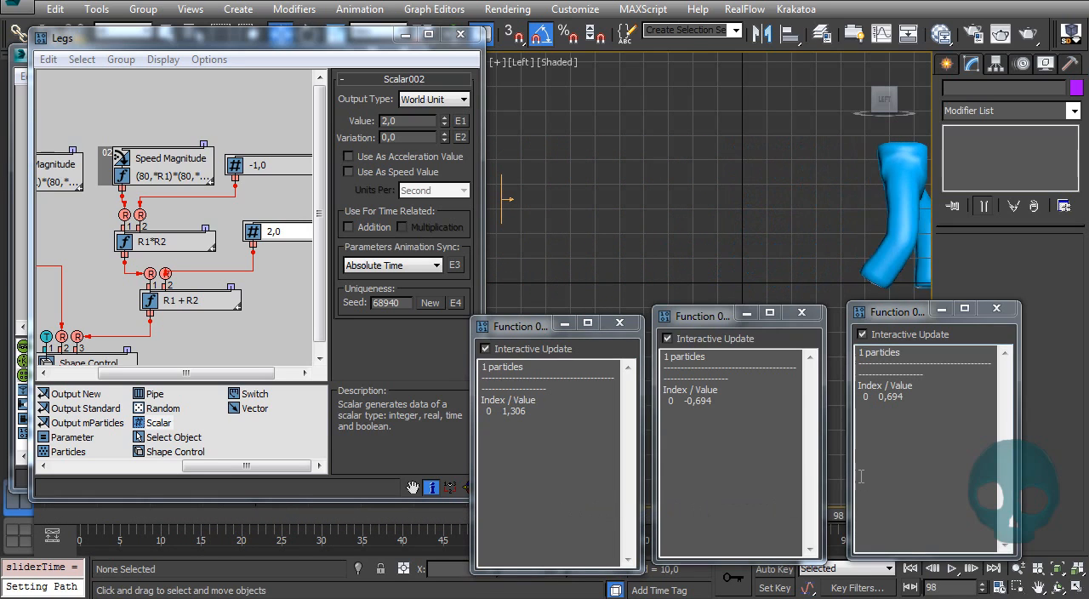
key(Home)
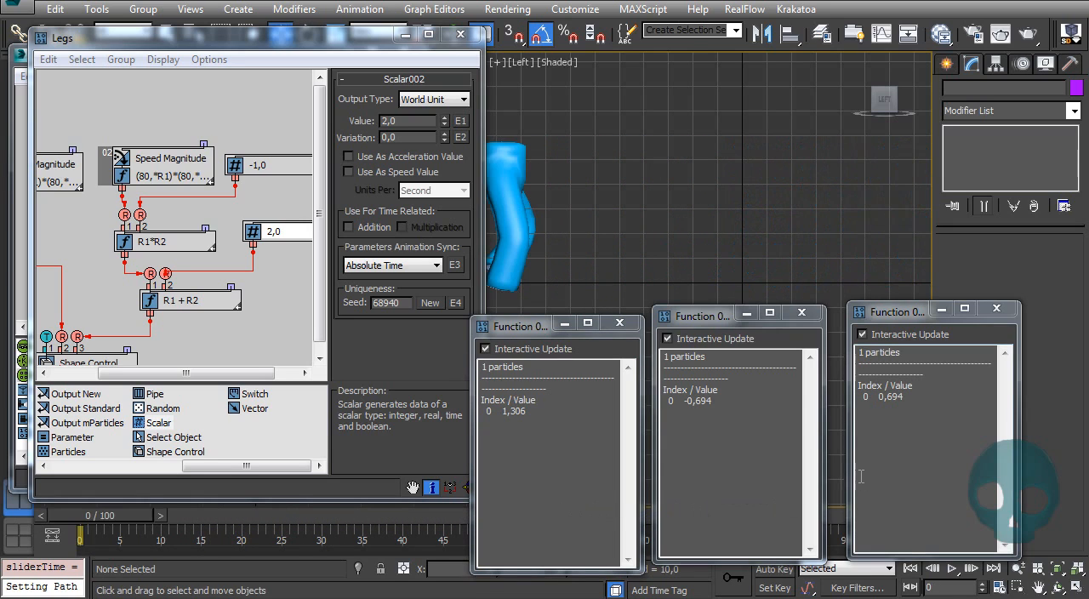
Step: Bring Particle View to the front and set the Speed operator's speed to 20
click(13, 147)
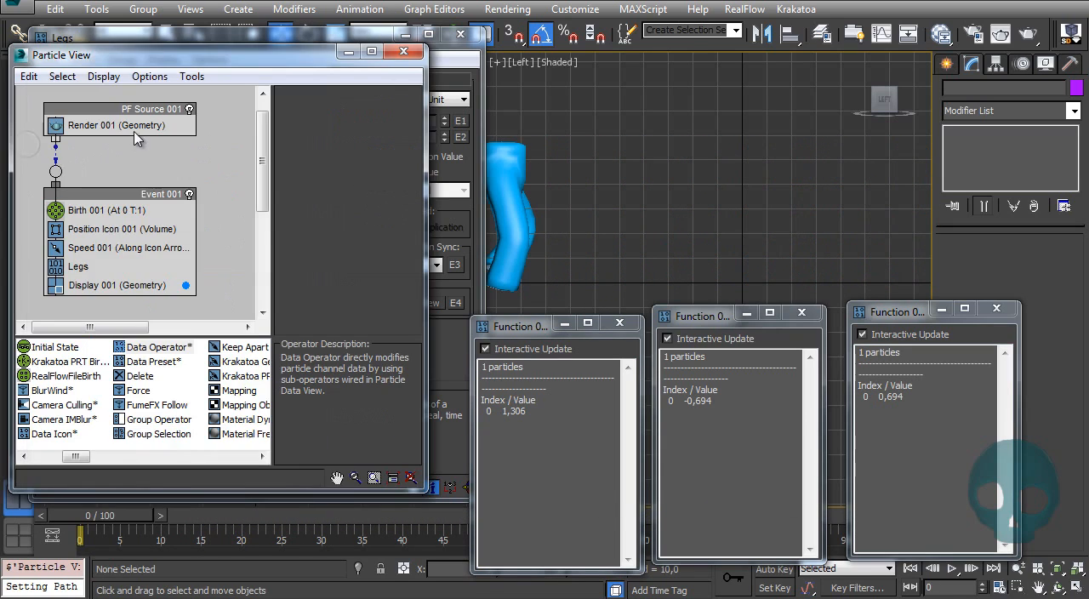
click(83, 248)
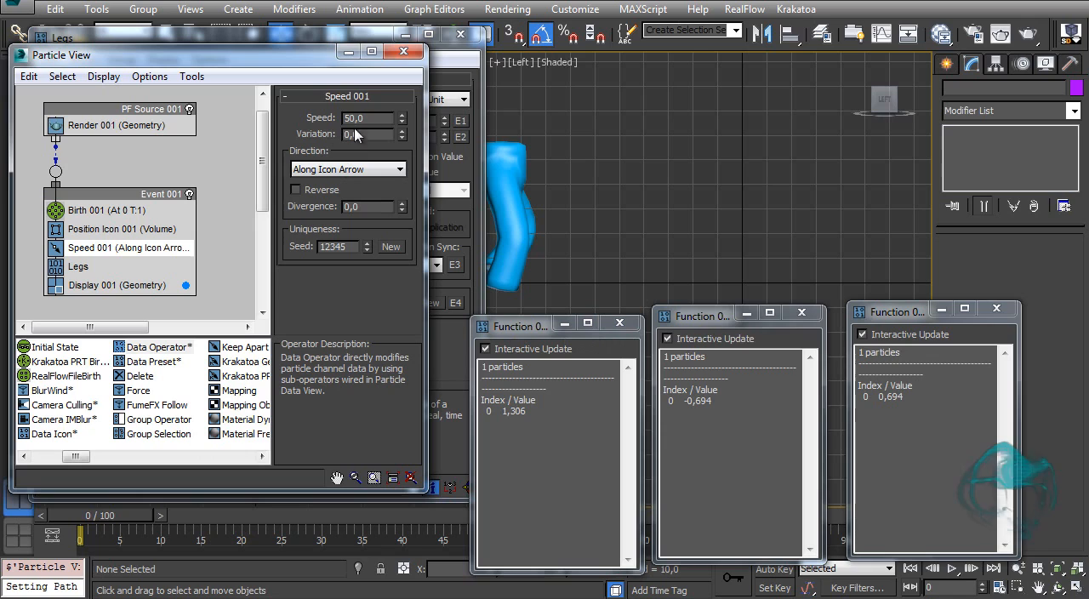
drag(367, 119, 284, 130)
text(20)
key(Return)
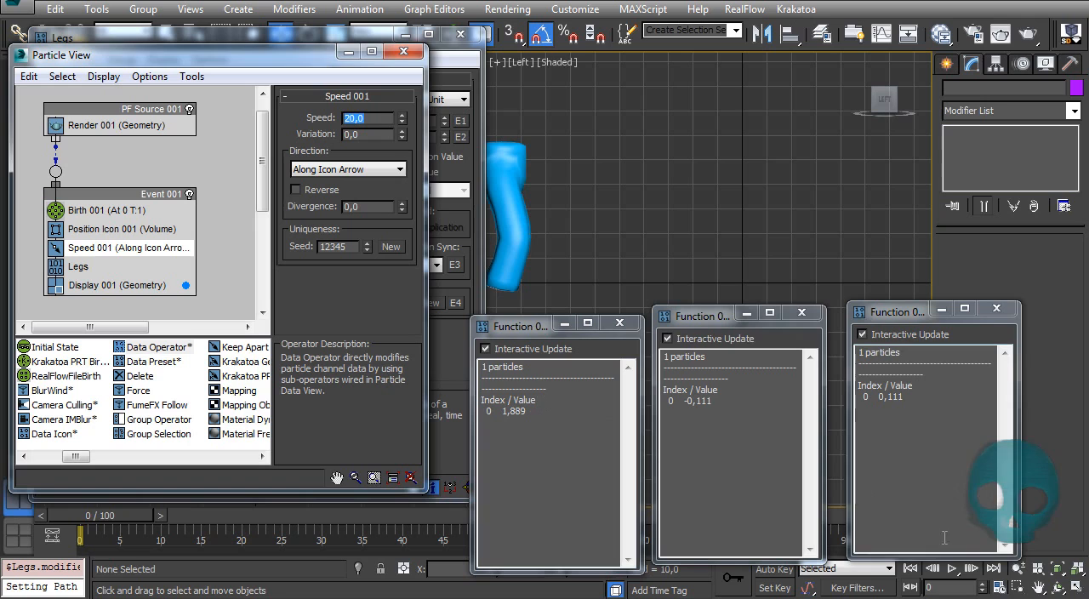
Step: Play the animation and try Speed operator values of 70 and 50 while watching the walk
click(953, 569)
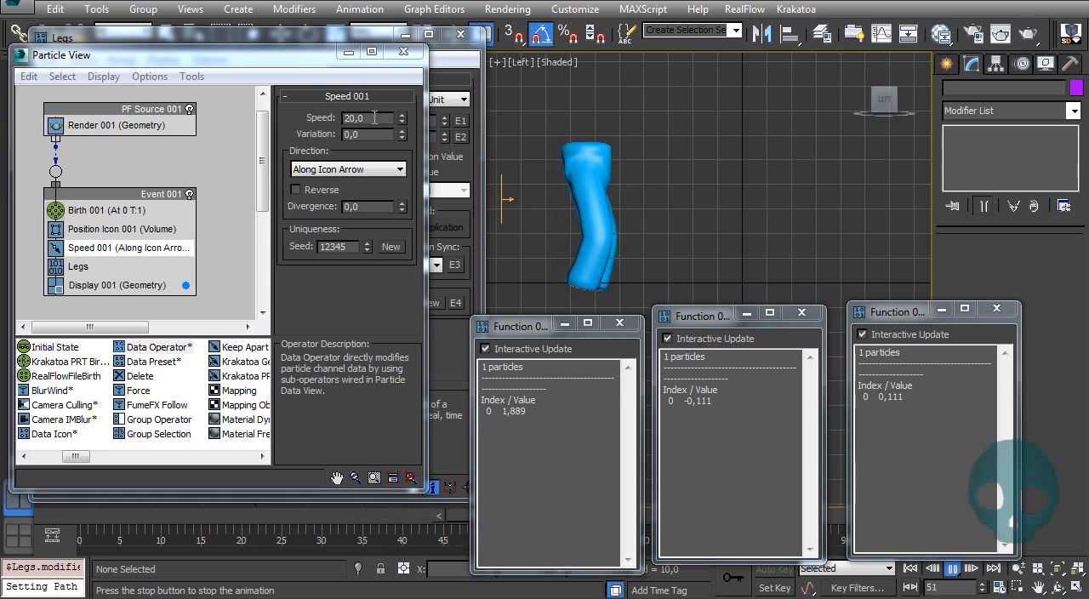
double_click(340, 119)
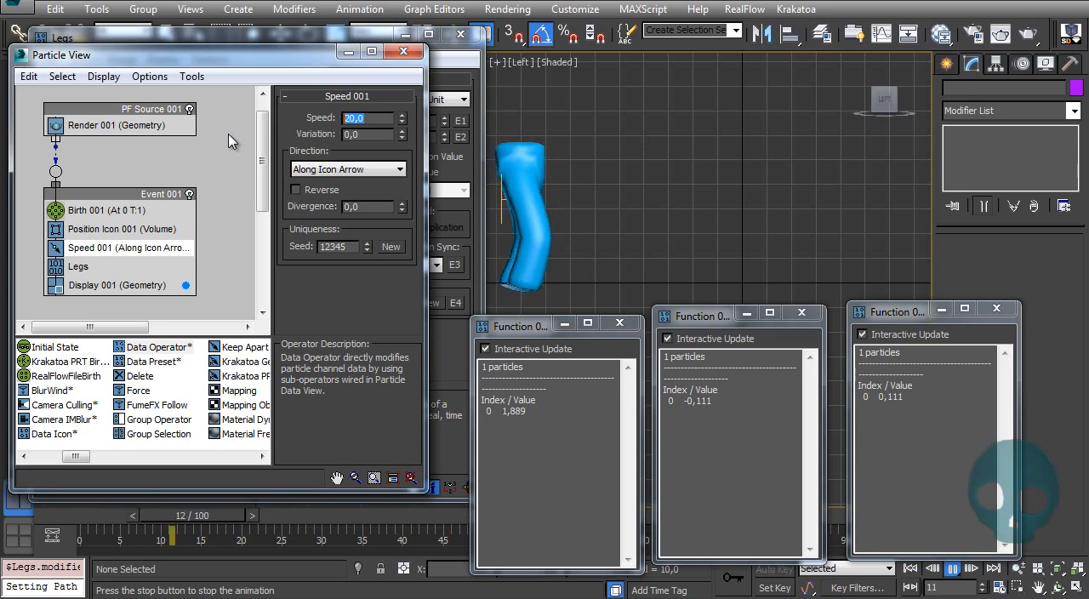
key(Return)
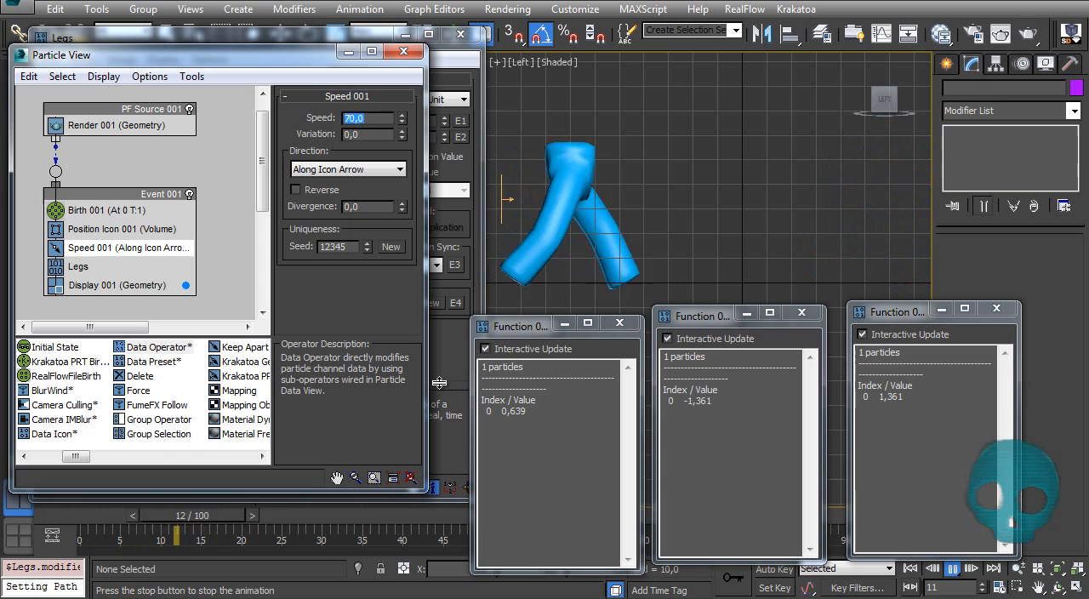
text(50)
key(Return)
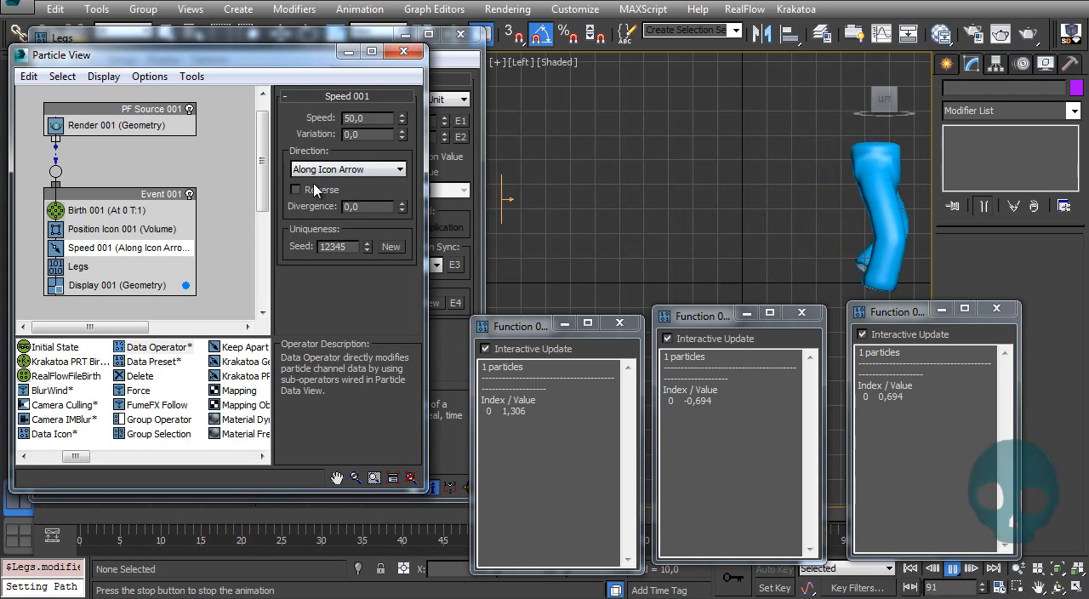
Step: Try faster Speed operator values of 100 and 200 during playback
drag(368, 120, 284, 132)
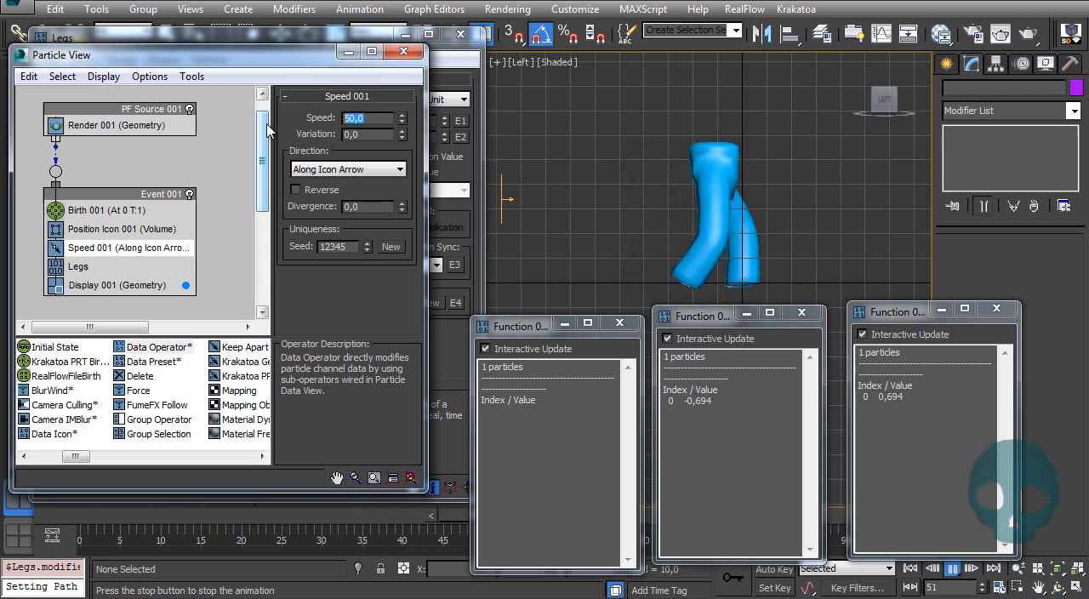
text(100)
key(Return)
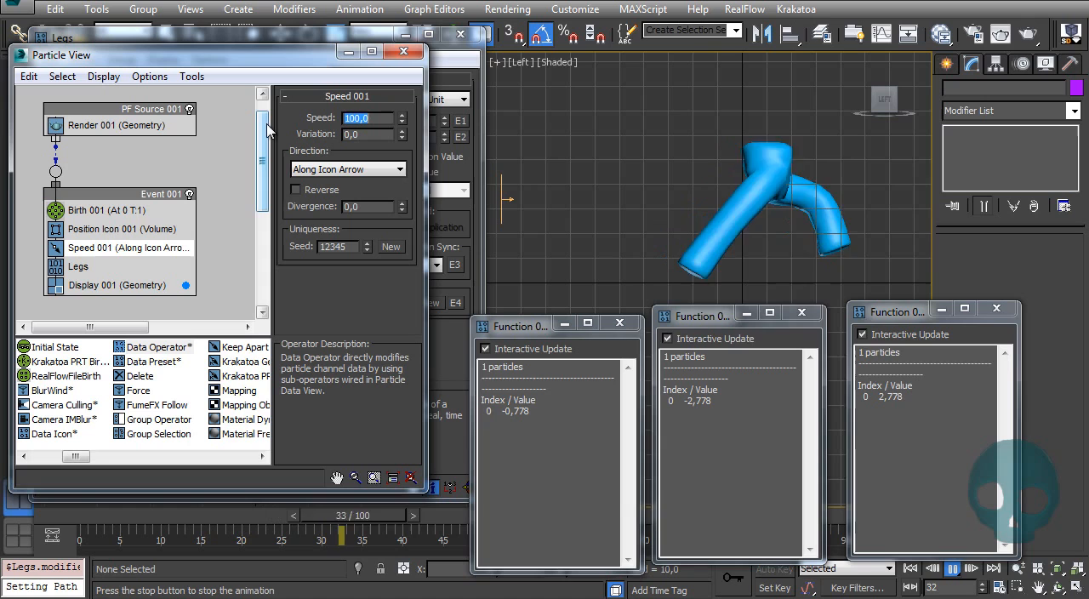
text(200)
key(Return)
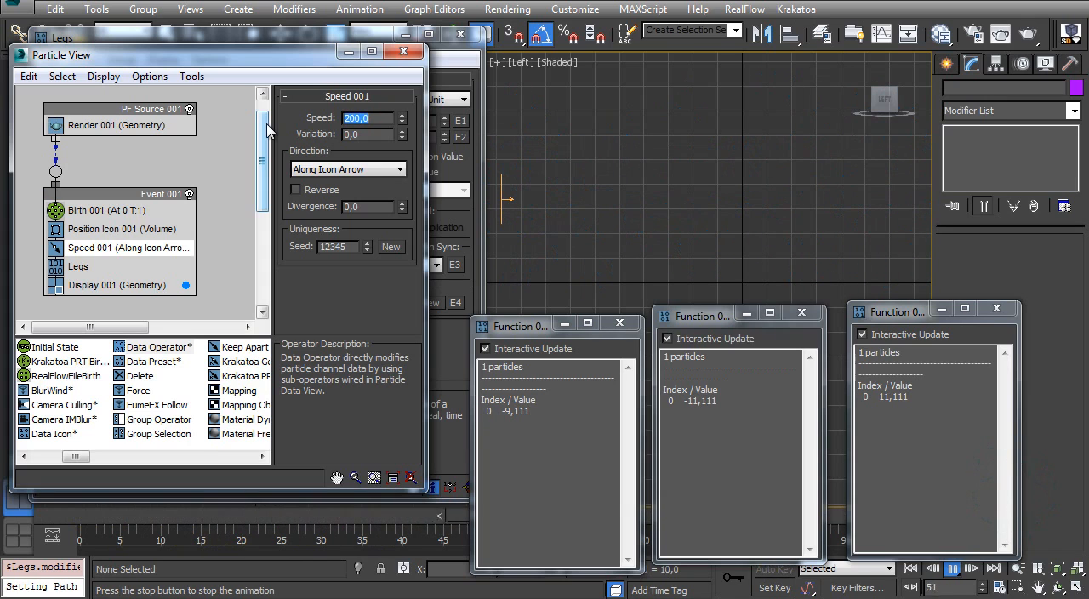
Step: Try slower Speed operator values of 70 and 20 during playback
text(100)
key(Return)
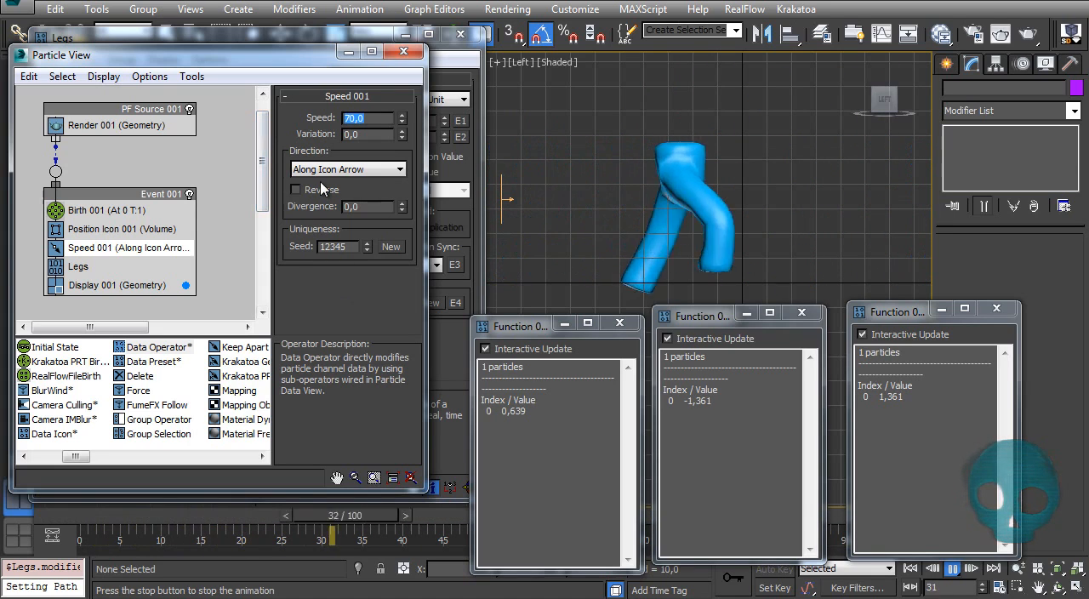
click(369, 118)
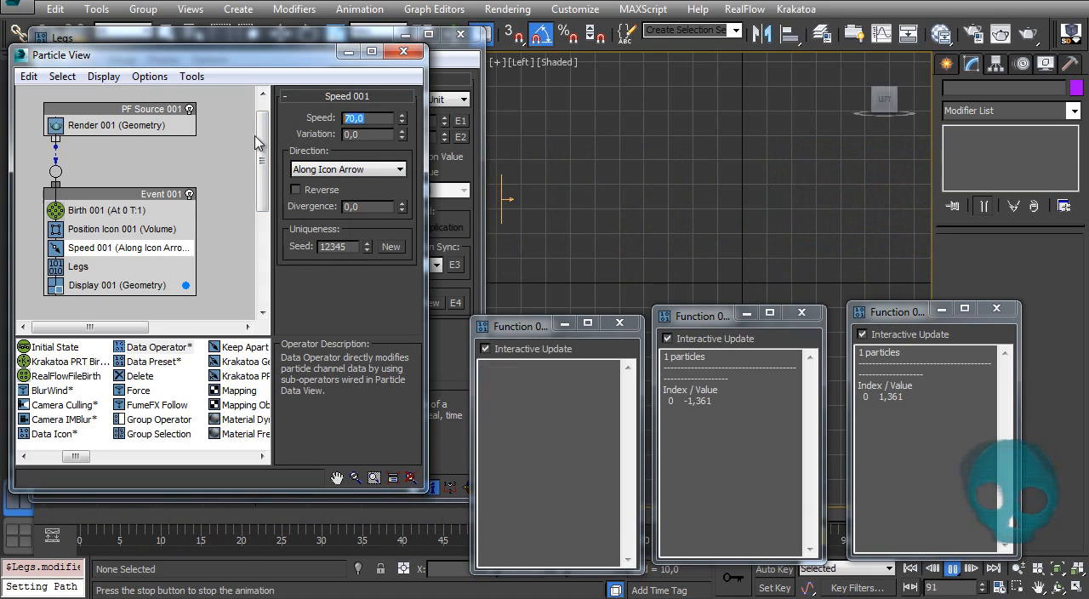
text(10)
key(Return)
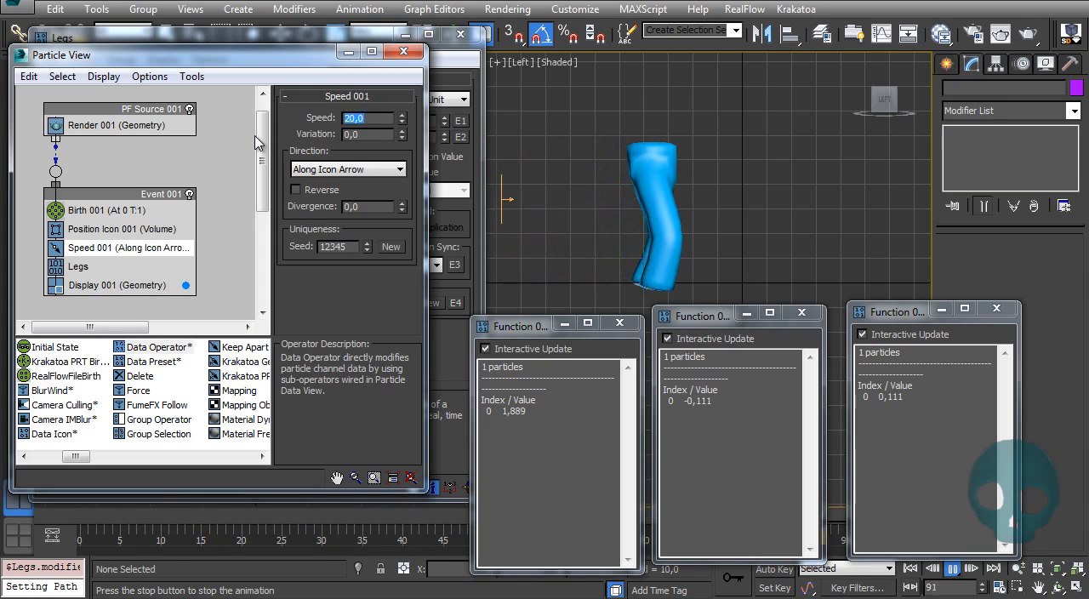
Step: Set the Speed operator's speed to 45 and its variation to 25
key(Tab)
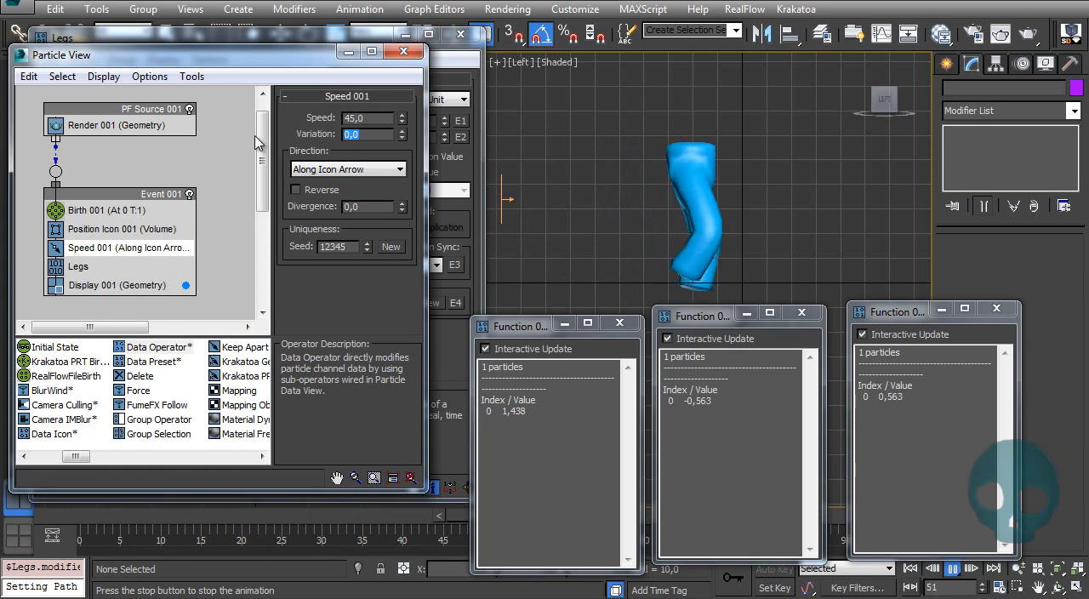
text(25)
key(Return)
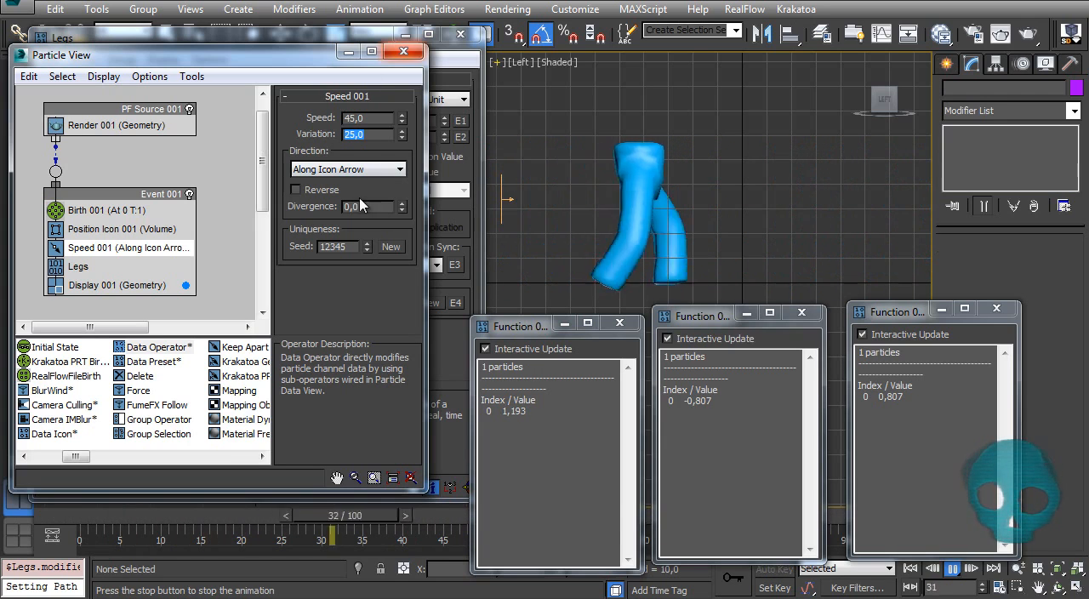
Step: Stop playback and close the three Function particle data windows
click(1003, 304)
click(998, 308)
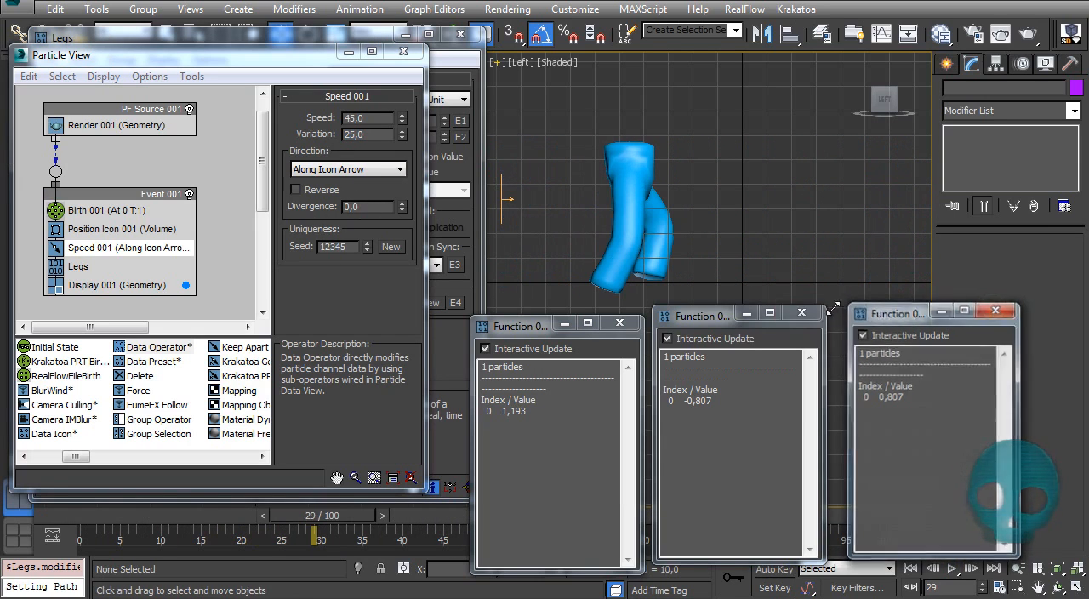
click(802, 312)
click(620, 322)
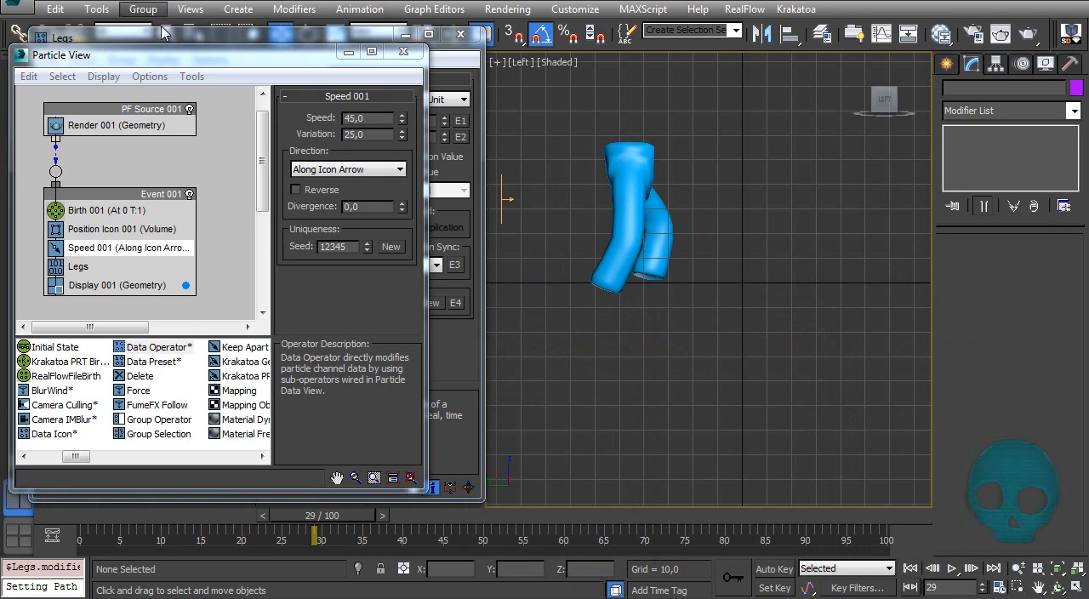
Step: Set the Birth operator's amount to 6 and emit stop to 10, scrub to frame 100 to check the walking legs, and rewind
click(107, 212)
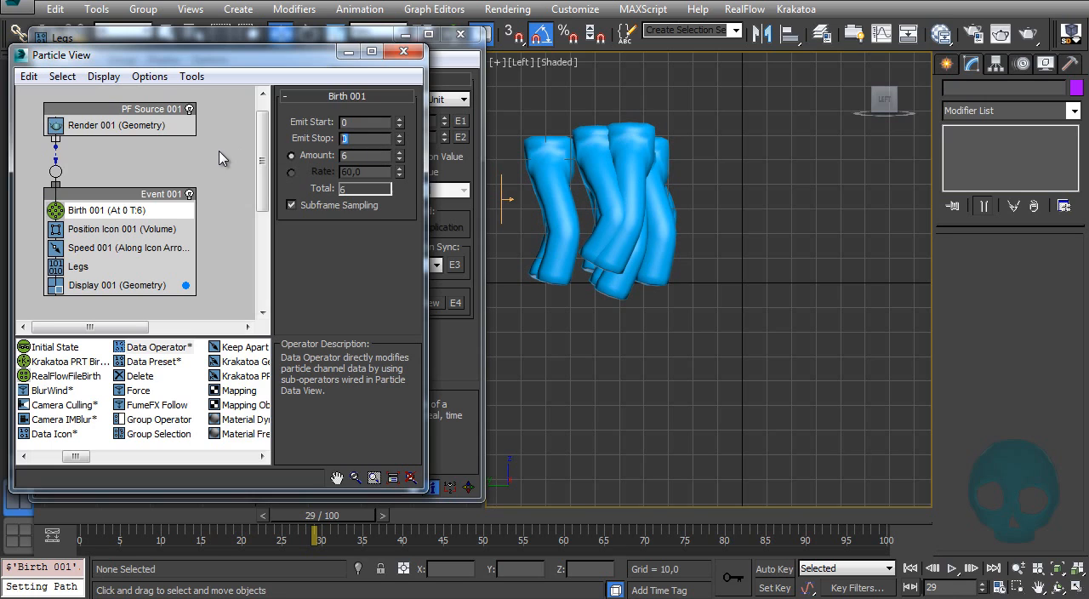
click(83, 520)
drag(126, 517, 907, 428)
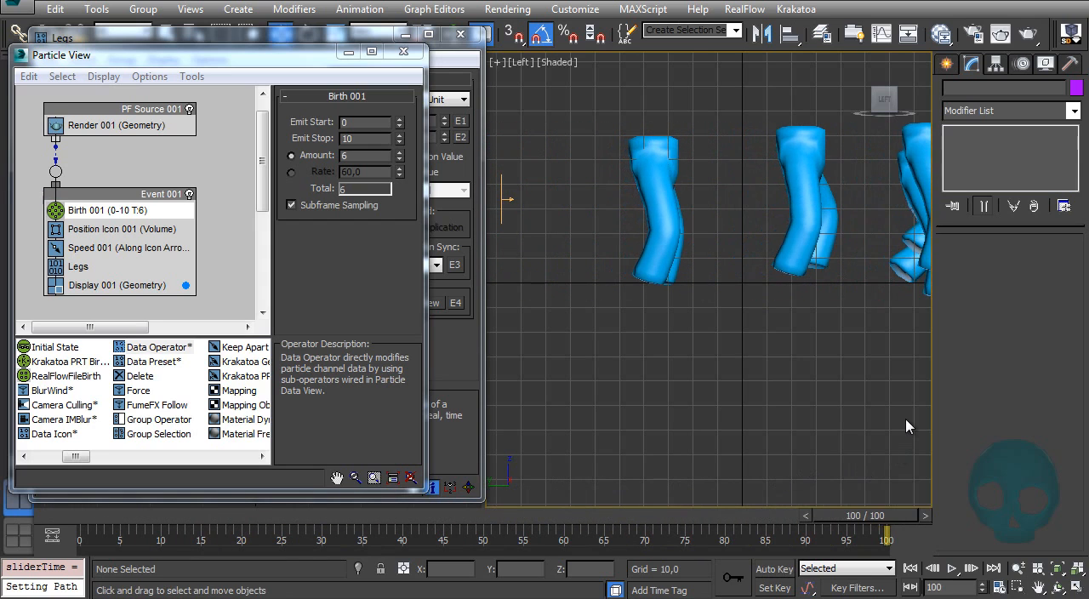
key(Home)
alt+middle_drag(666, 250, 647, 374)
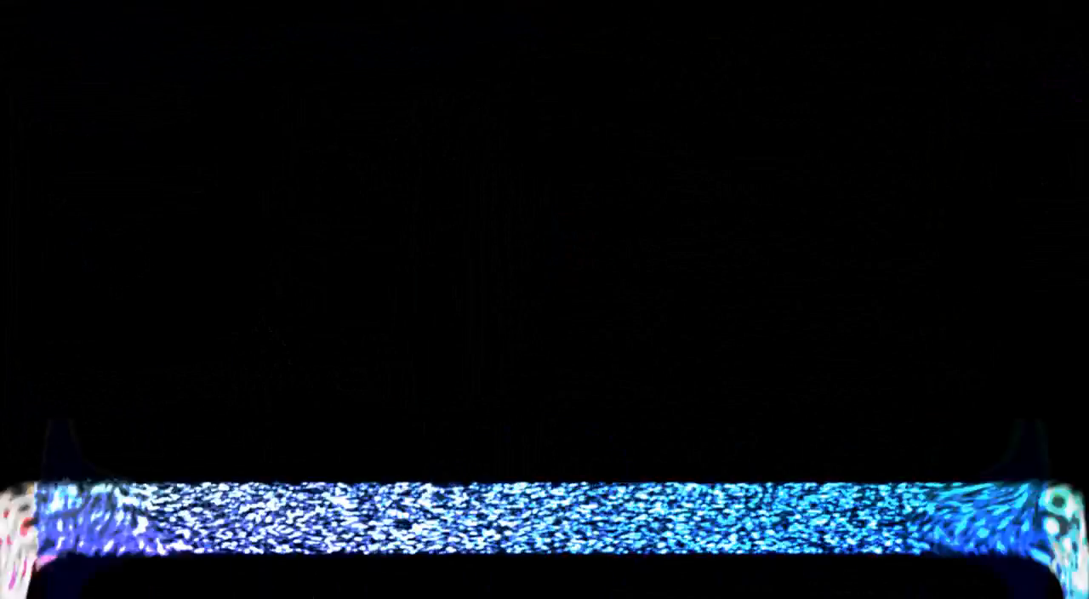